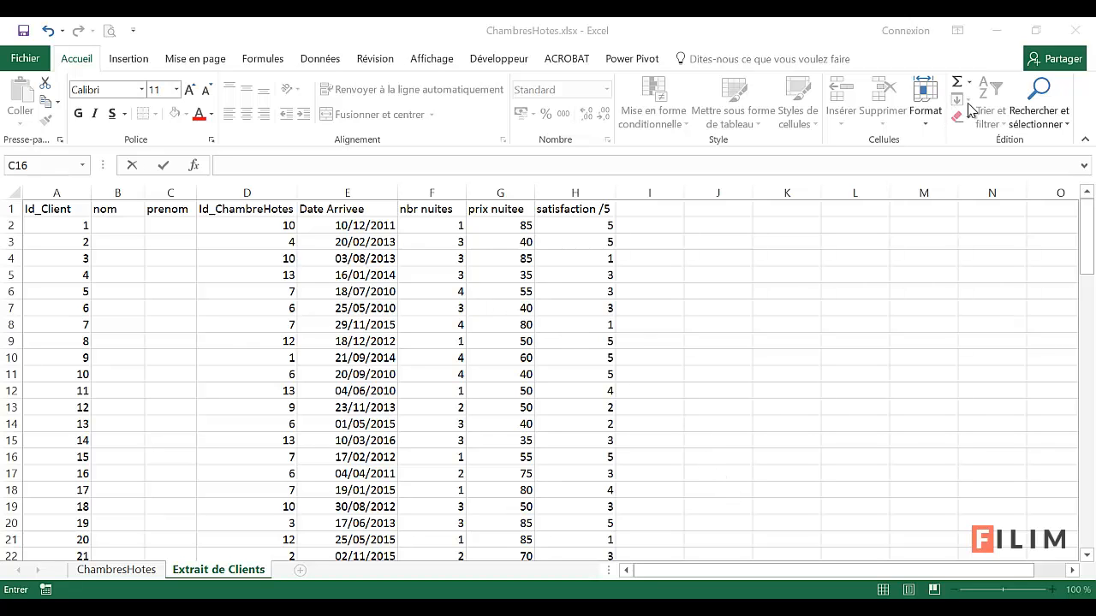
Step: Close the ChambresHotes.xlsx workbook without saving its changes and reopen it from the 1 Imports folder
click(1075, 30)
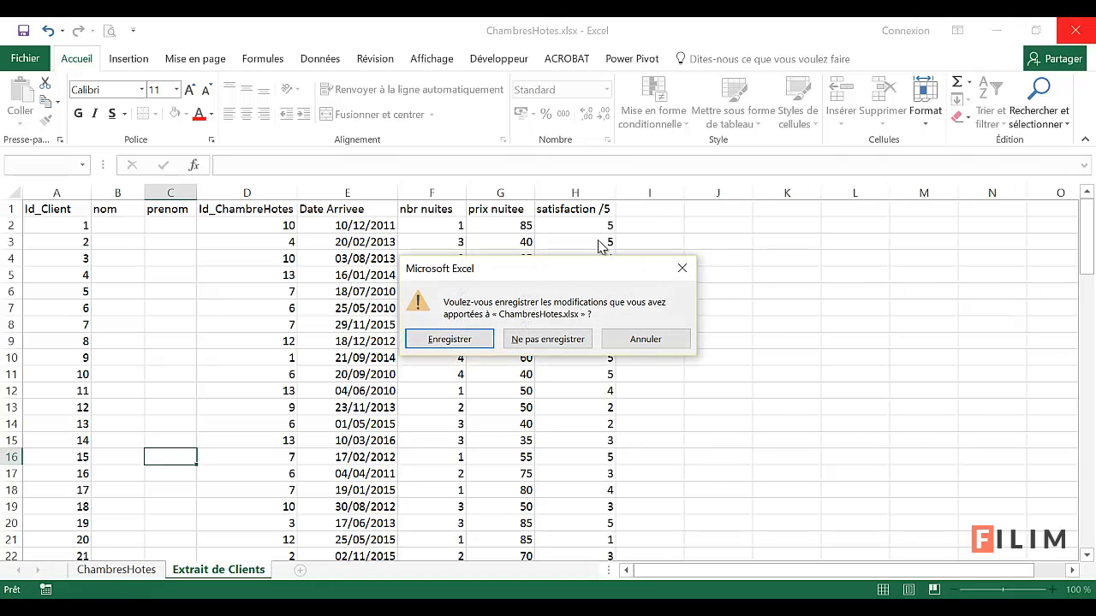
click(522, 339)
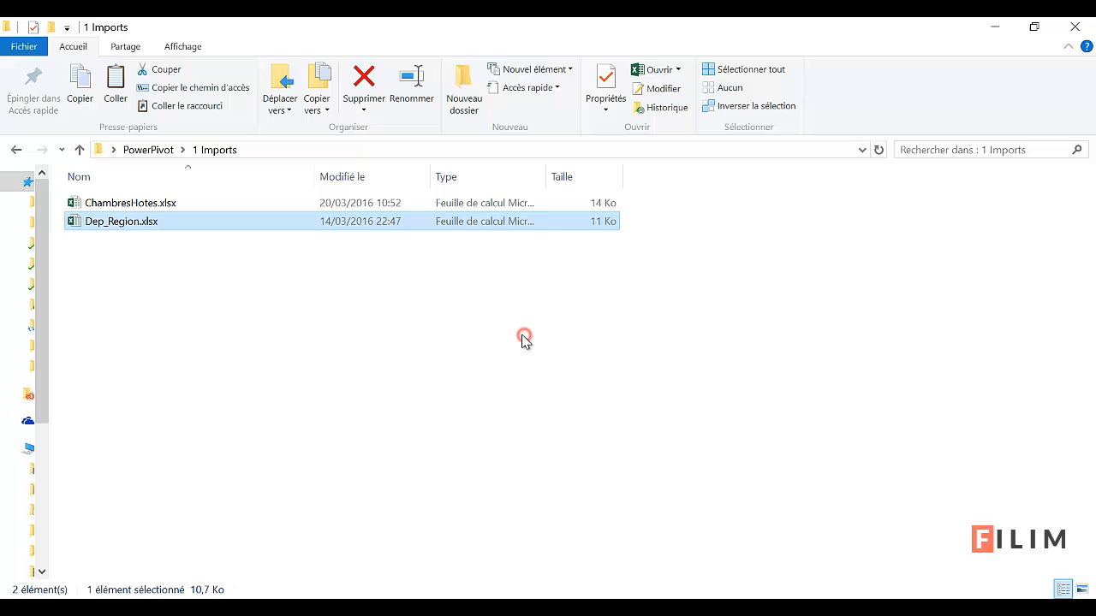
click(163, 208)
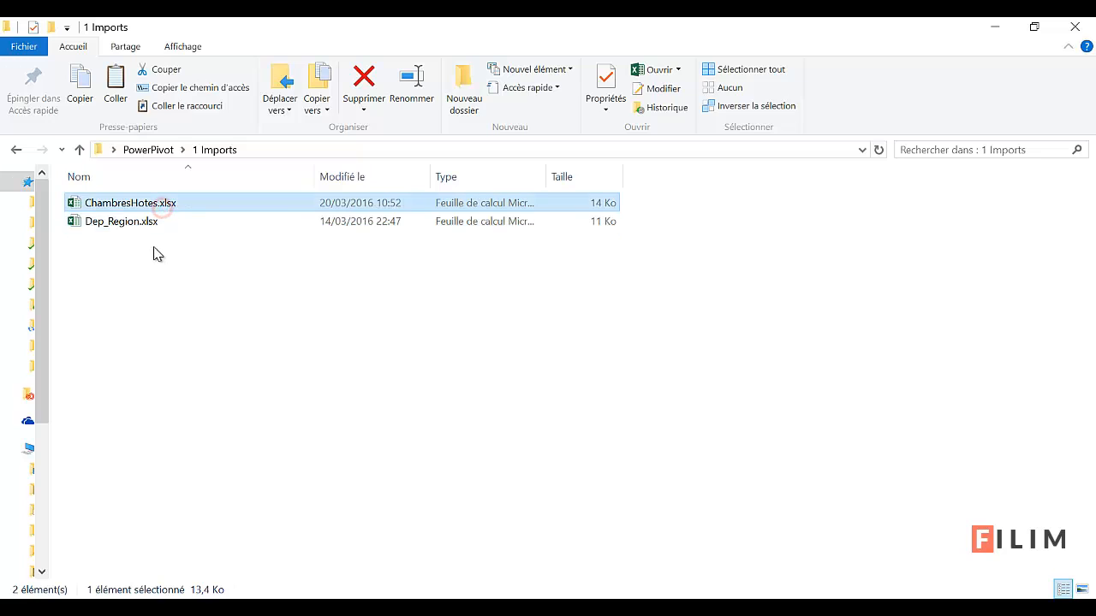
click(152, 222)
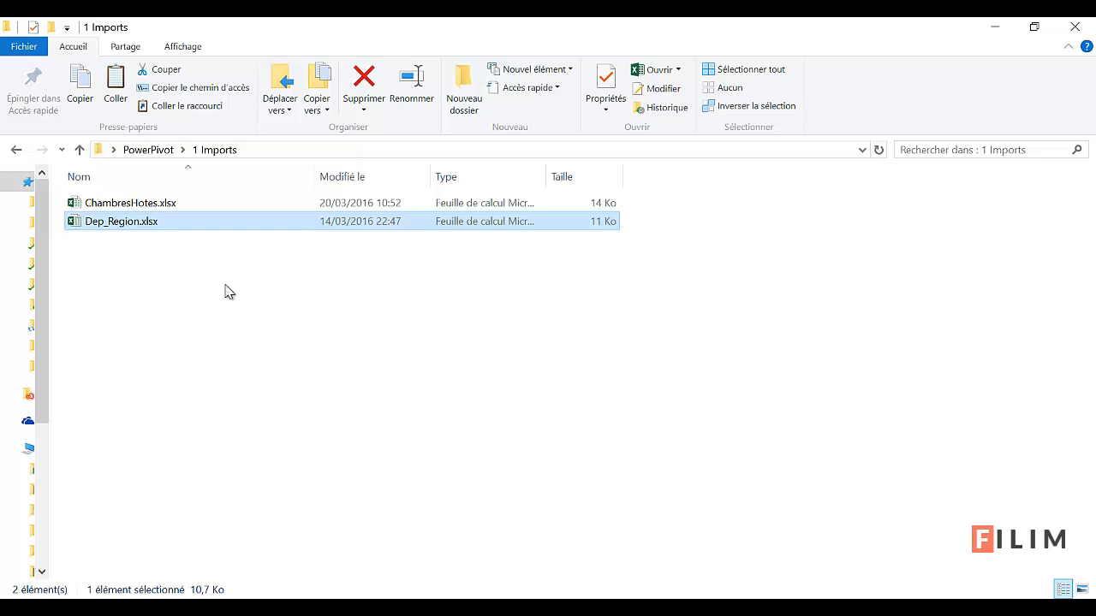
double_click(225, 205)
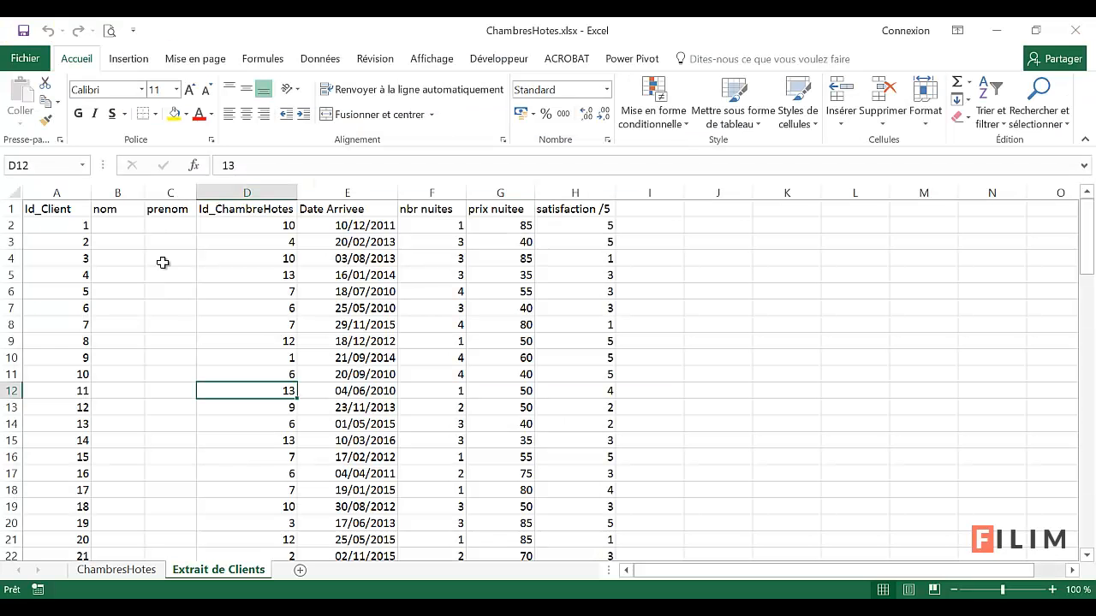
Step: Examine the ID_Chambres_Hotes, nom_chambre_hotes, adresse and cp columns of the ChambresHotes sheet
click(113, 571)
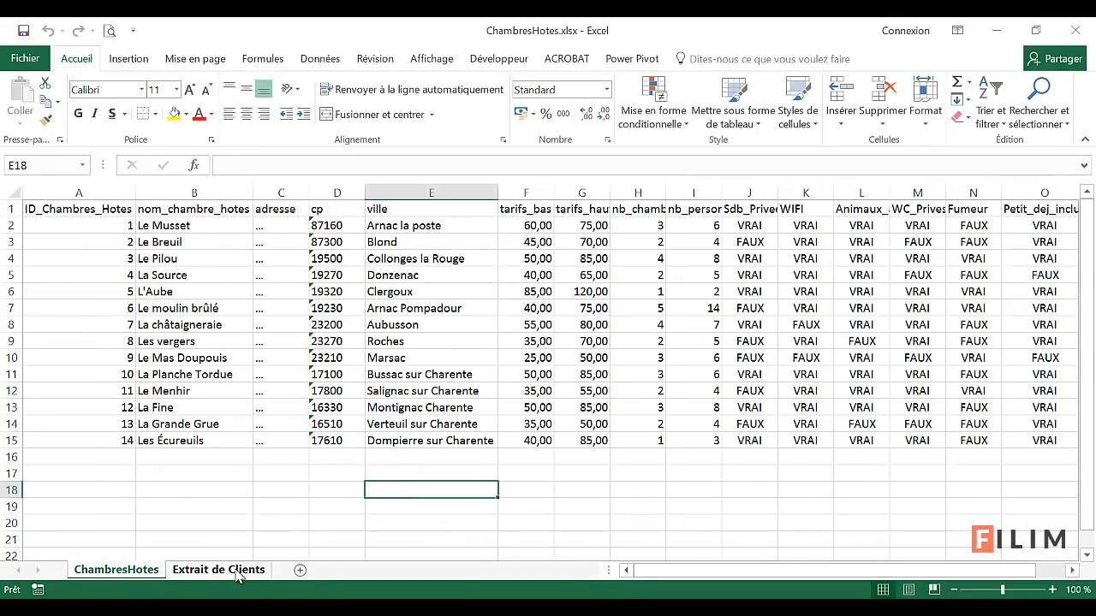
click(81, 337)
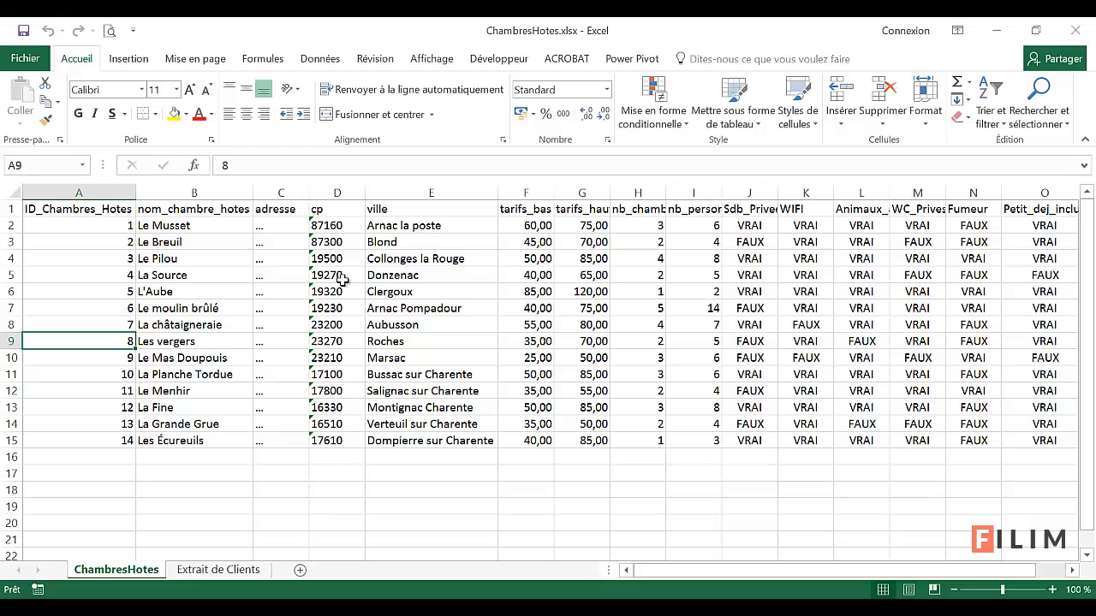
click(99, 190)
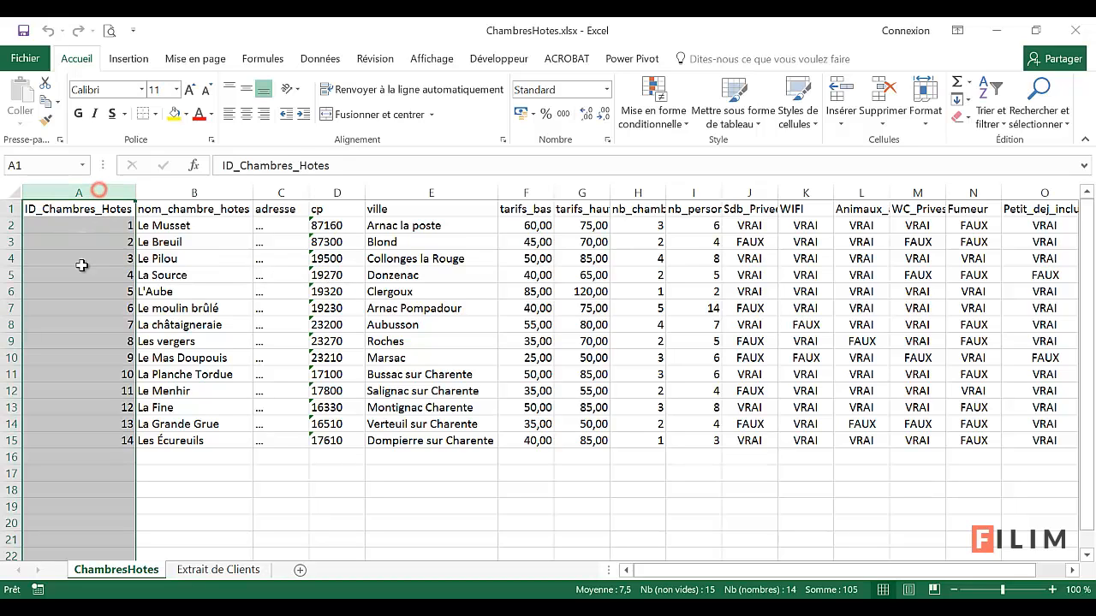
click(211, 190)
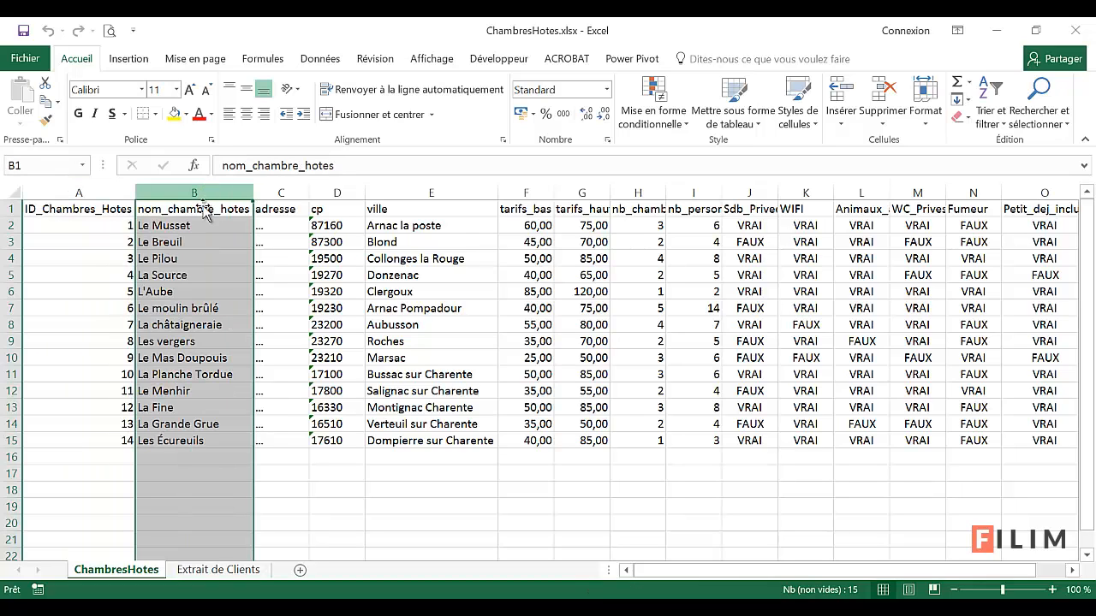
click(297, 240)
click(277, 262)
click(273, 278)
click(269, 291)
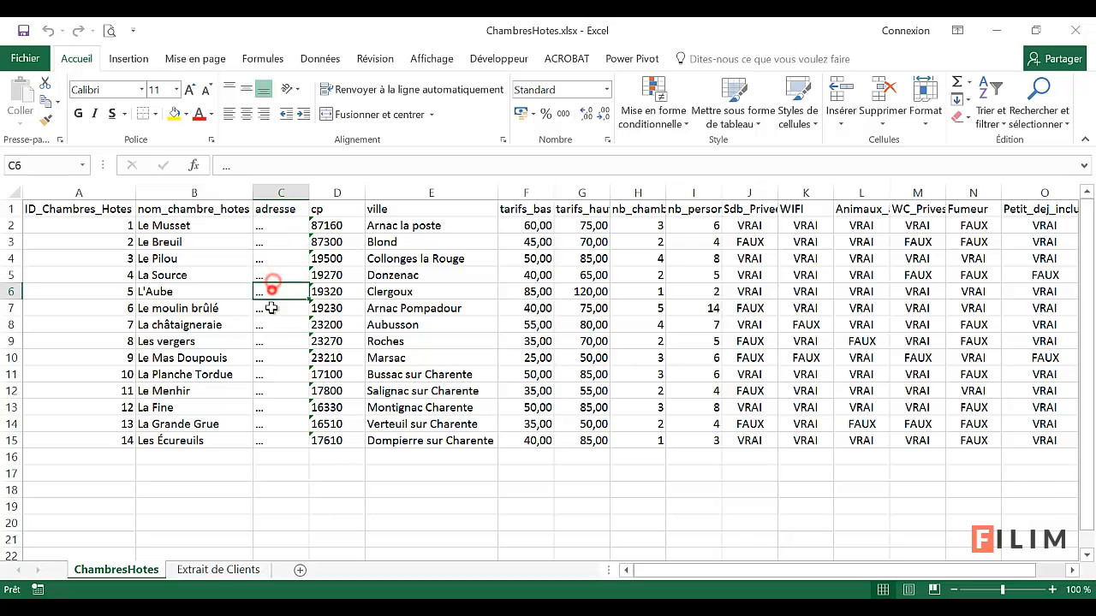
click(267, 308)
click(333, 192)
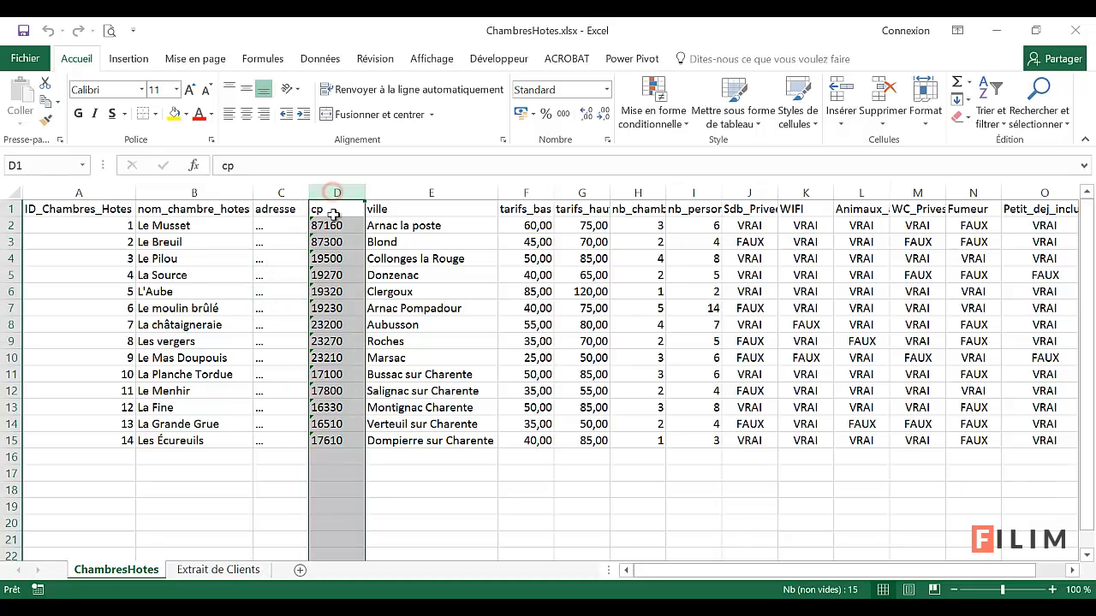
click(332, 242)
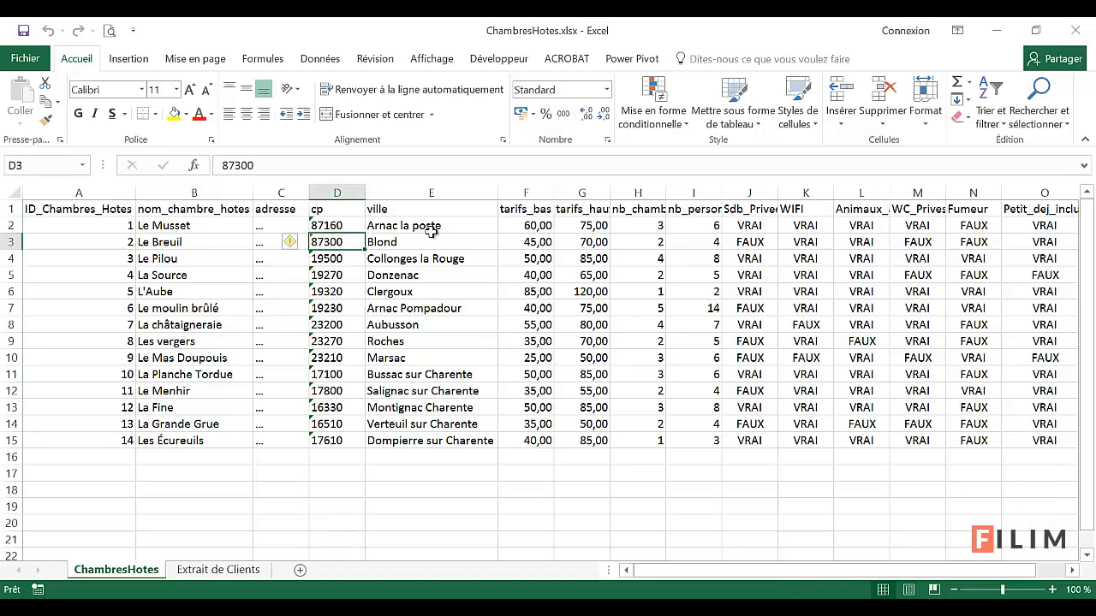
Step: Review the tarifs_bas column and widen the tarifs_haut column so its full header fits
click(521, 195)
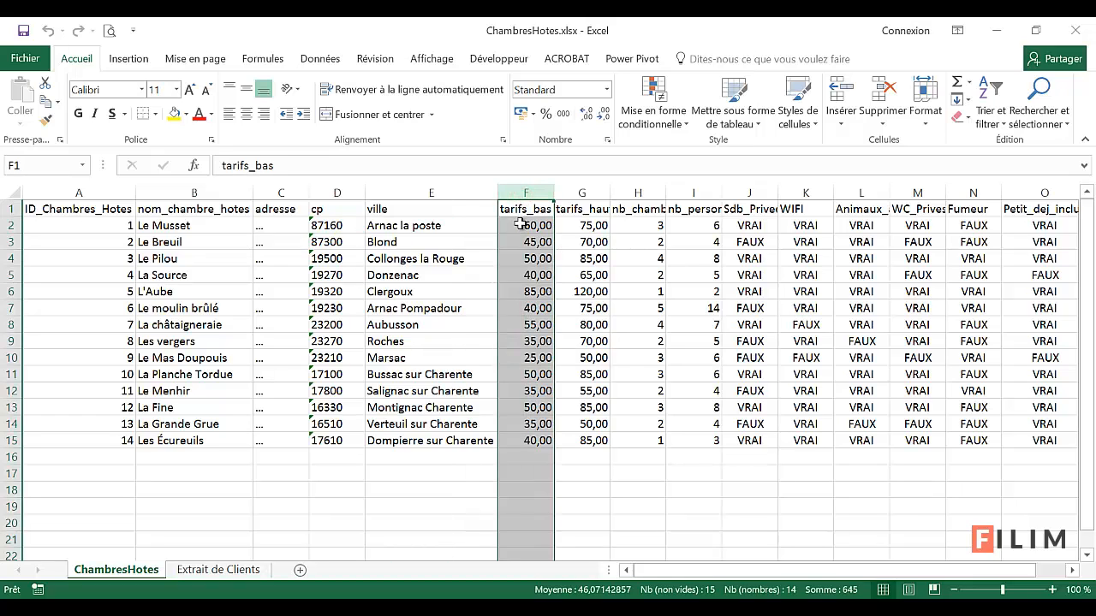
click(587, 192)
mouse_move(610, 192)
mouse_down()
mouse_move(649, 191)
mouse_move(628, 192)
mouse_up()
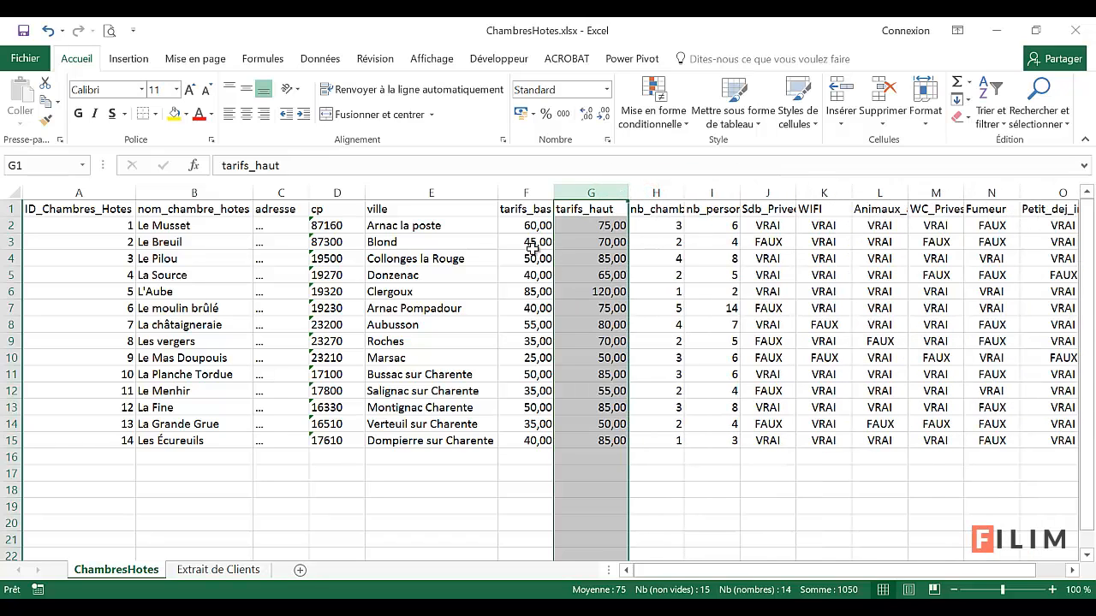
Step: Examine the room count and person capacity columns, plus the amenity columns from Sdb_Privee to Petit_dej_inclus
click(676, 245)
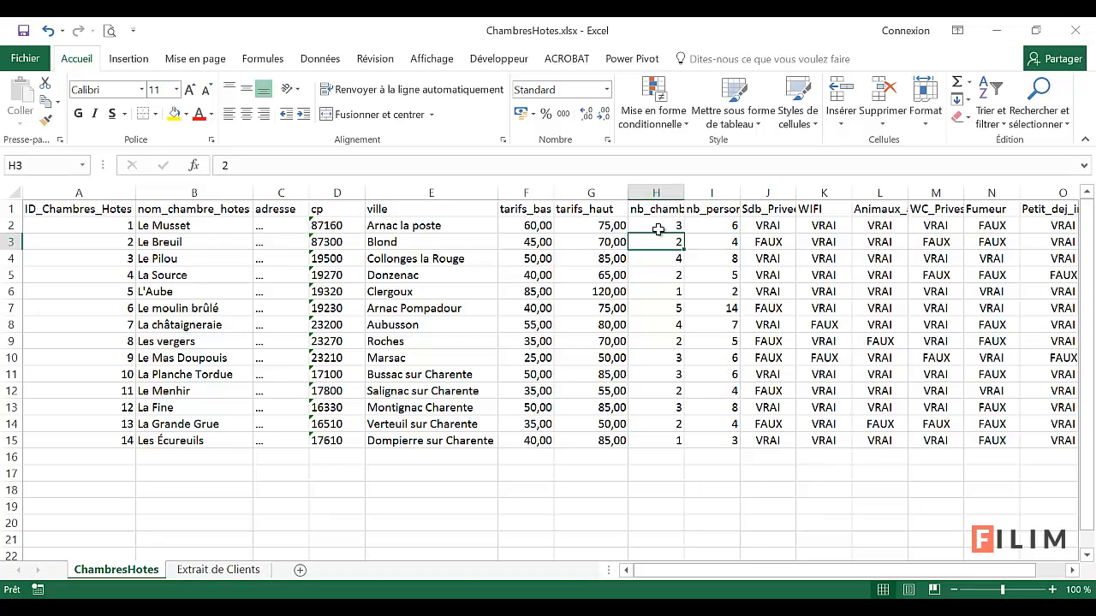
click(661, 226)
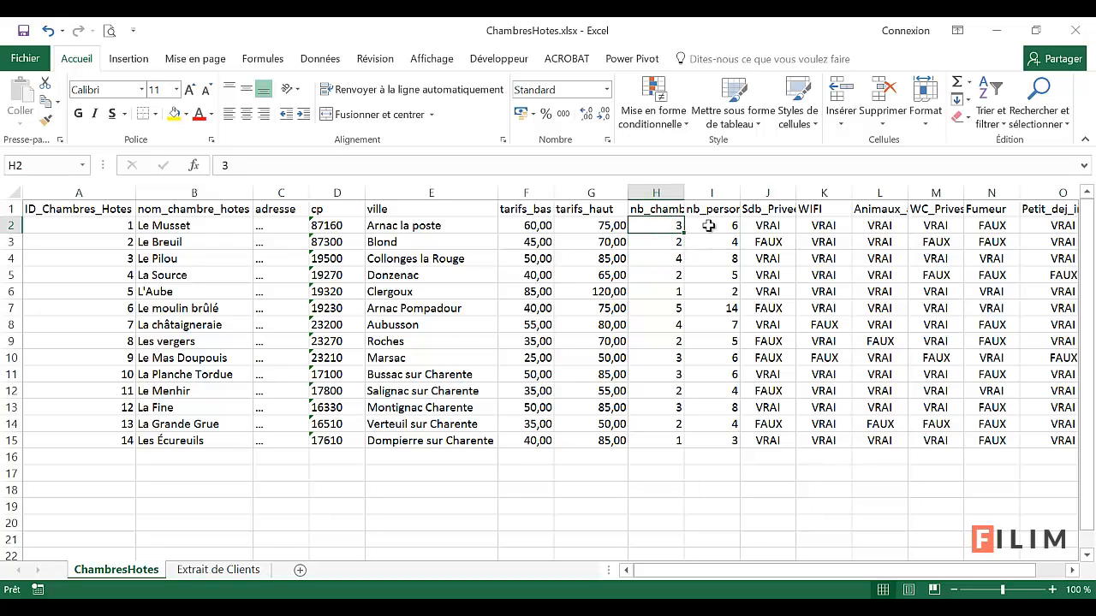
click(709, 225)
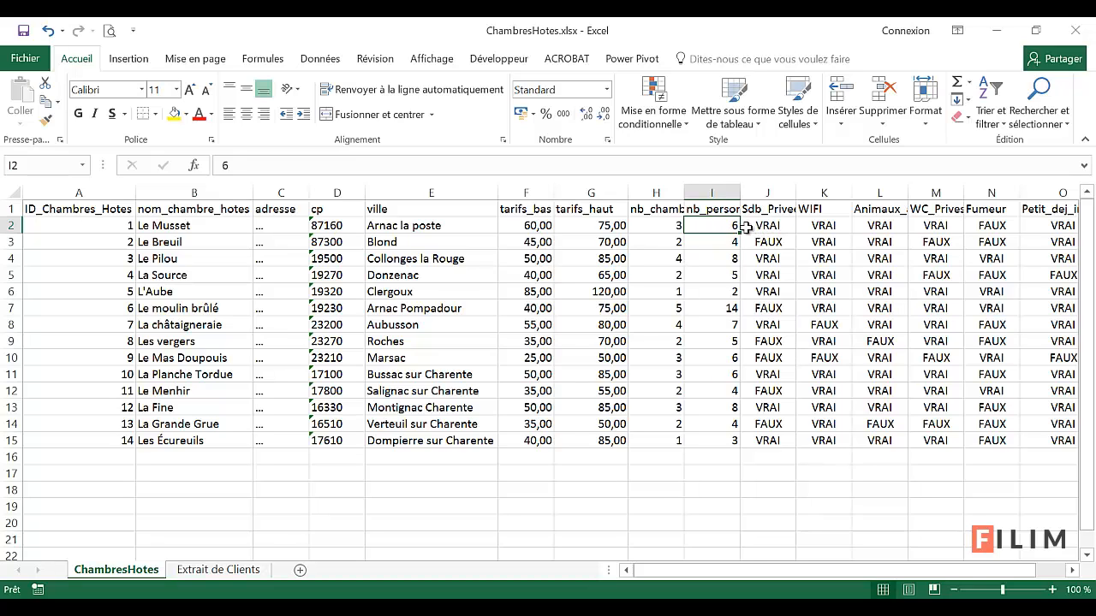
click(661, 227)
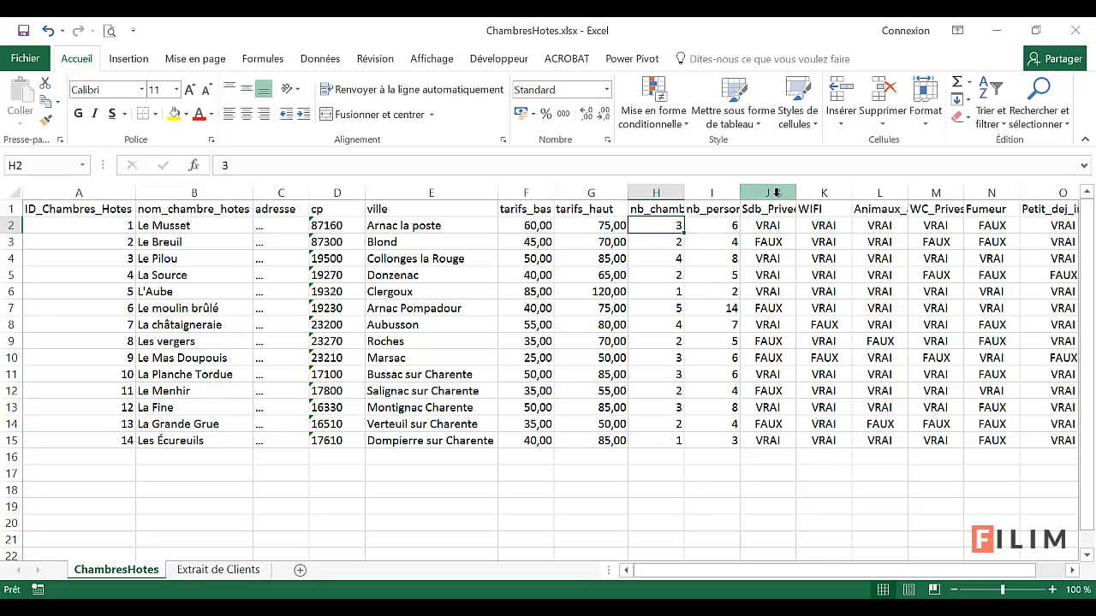
drag(776, 194, 973, 206)
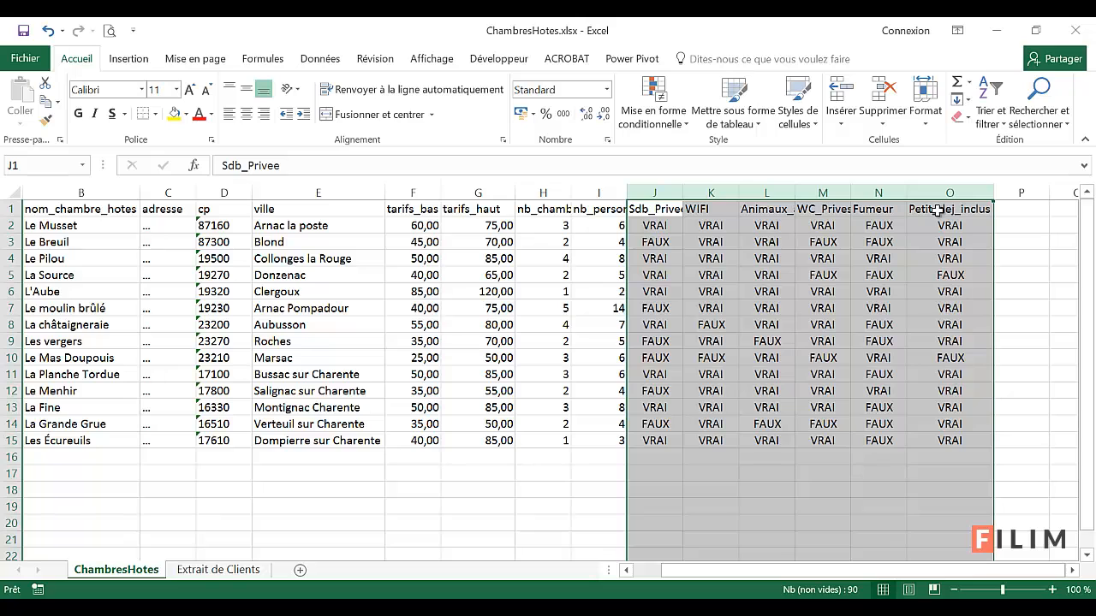
Step: Examine the columns of the Extrait de Clients sheet from Id_Client to satisfaction /5, including the extent of the client list
click(208, 572)
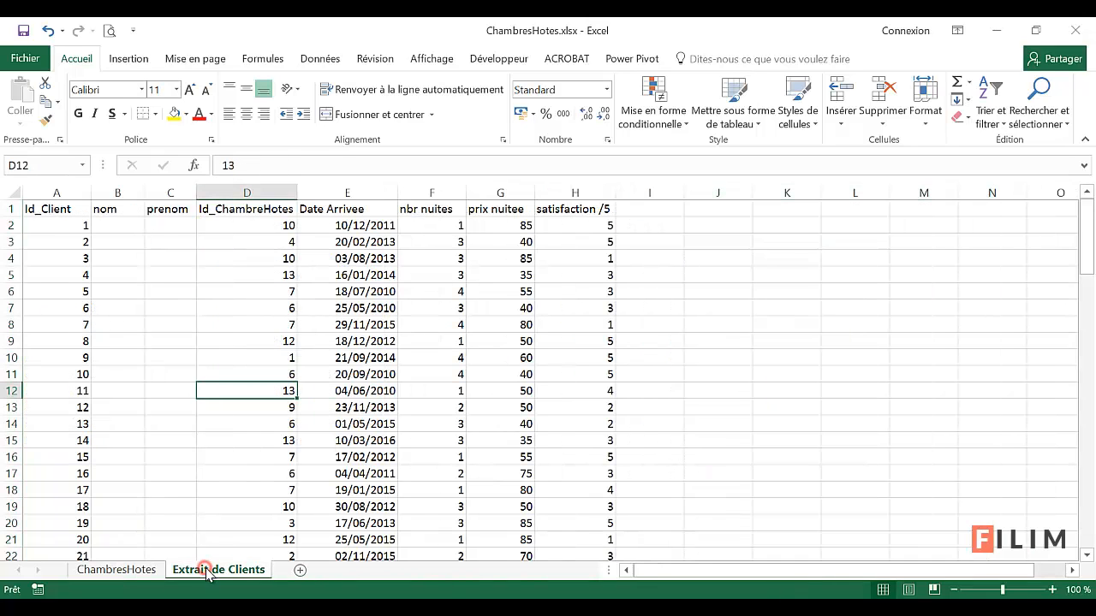
click(59, 192)
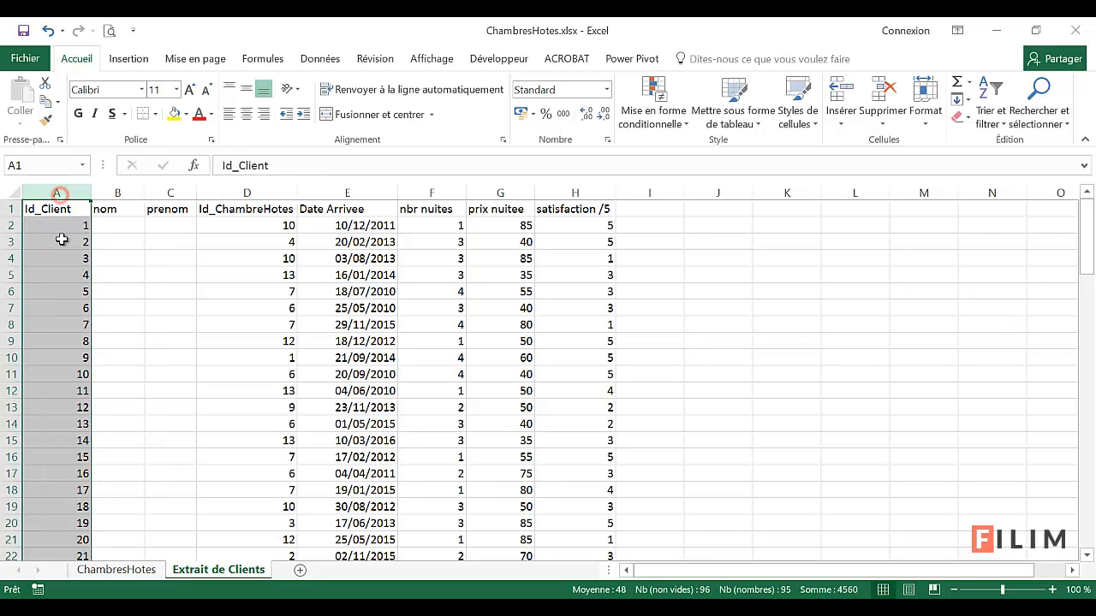
click(69, 242)
key(ctrl+Down)
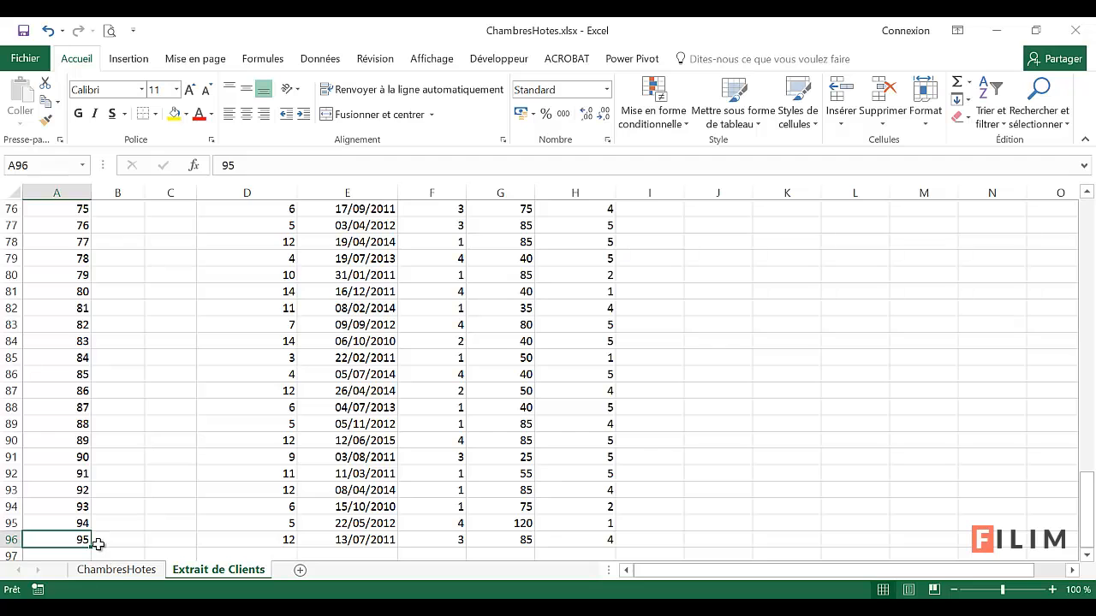
key(ctrl+Up)
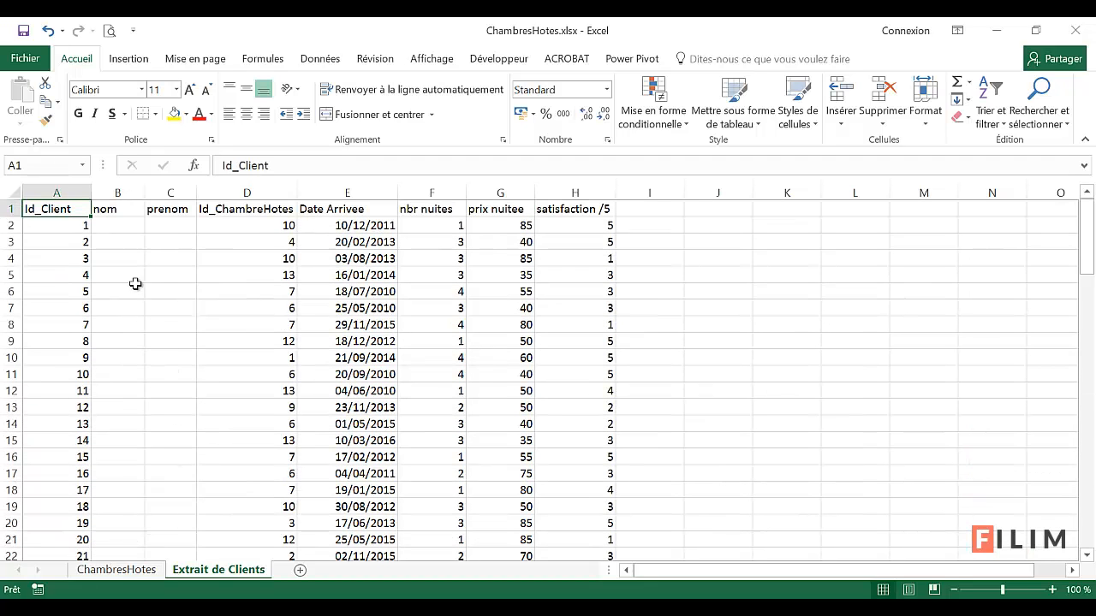
drag(116, 191, 266, 185)
click(266, 185)
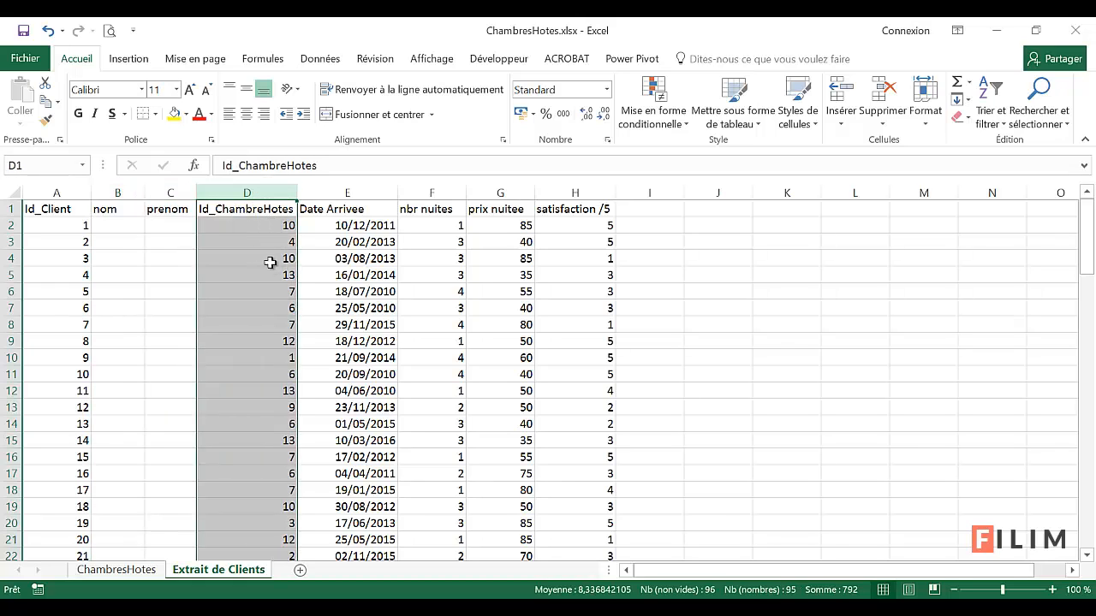
click(376, 194)
click(432, 191)
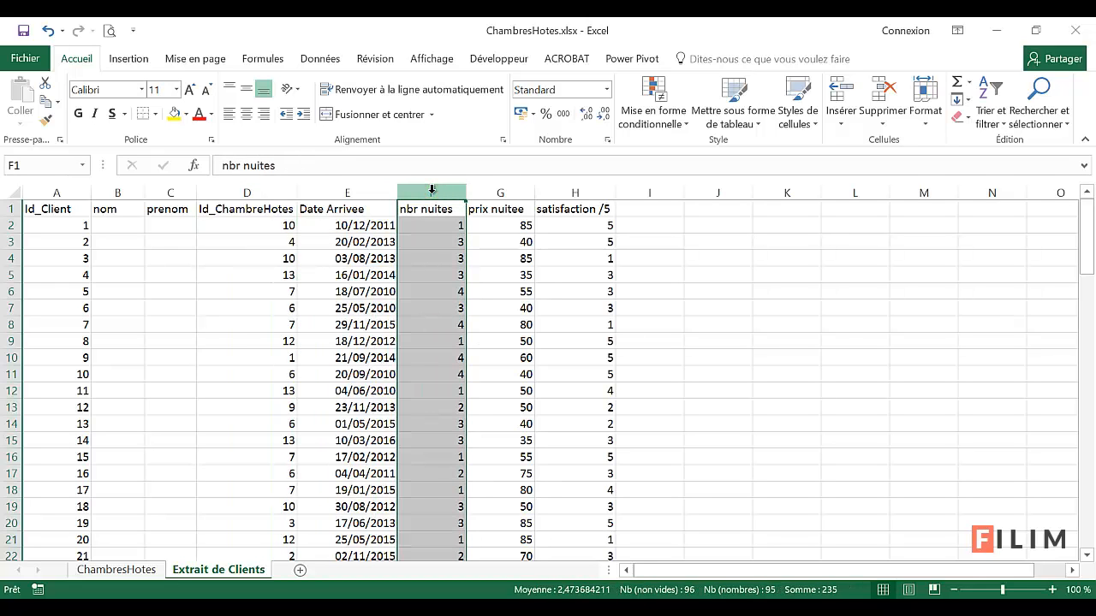
click(499, 191)
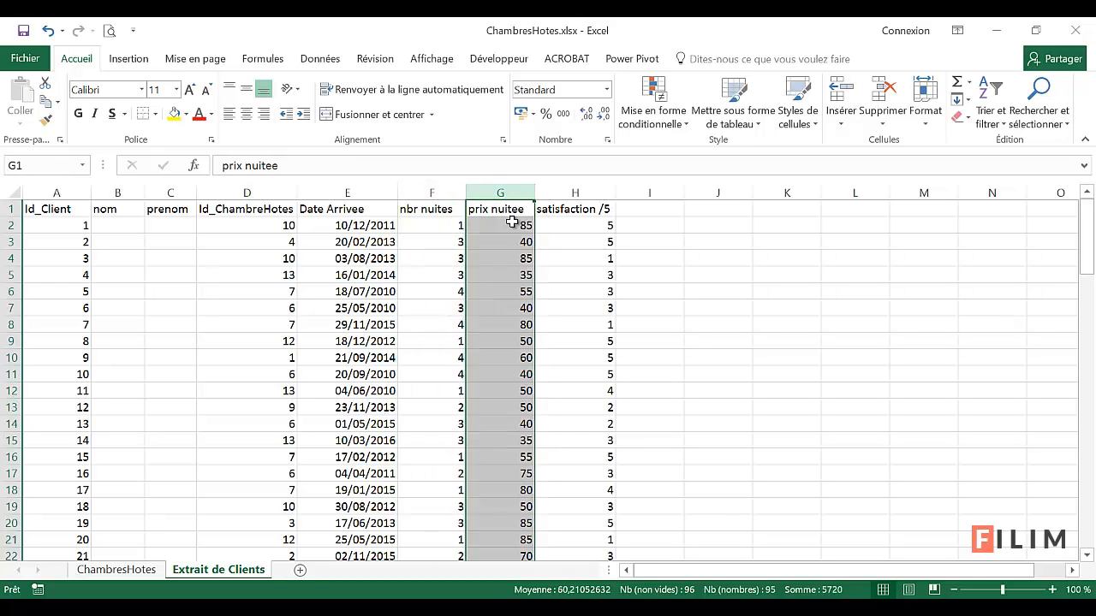
click(568, 191)
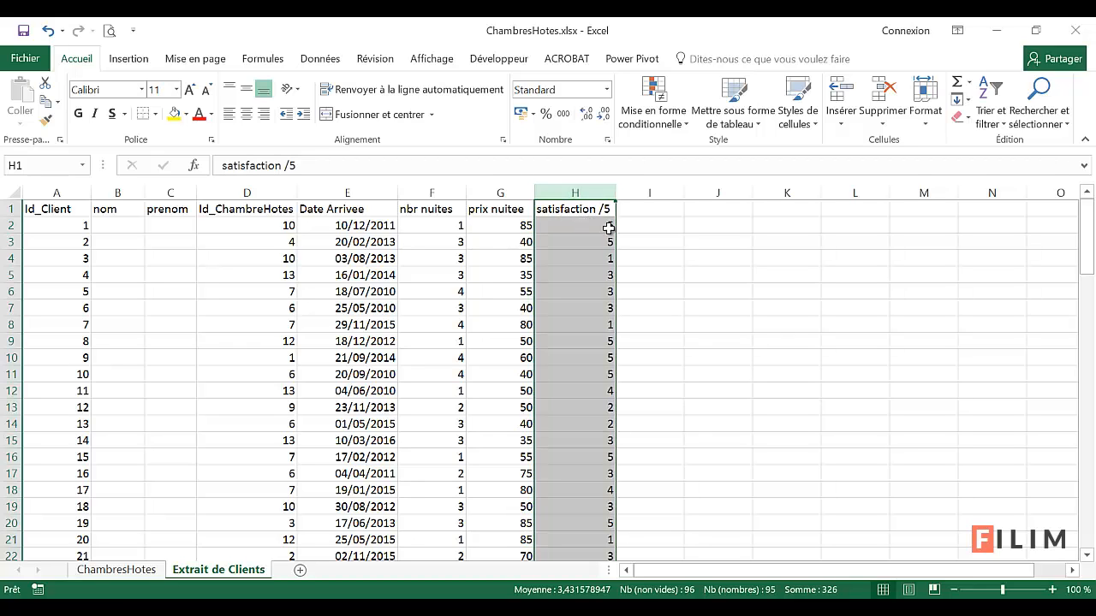
Step: Compare client 3's stay in Extrait de Clients with the matching guest house record, ID 10, in the ChambresHotes sheet
click(9, 257)
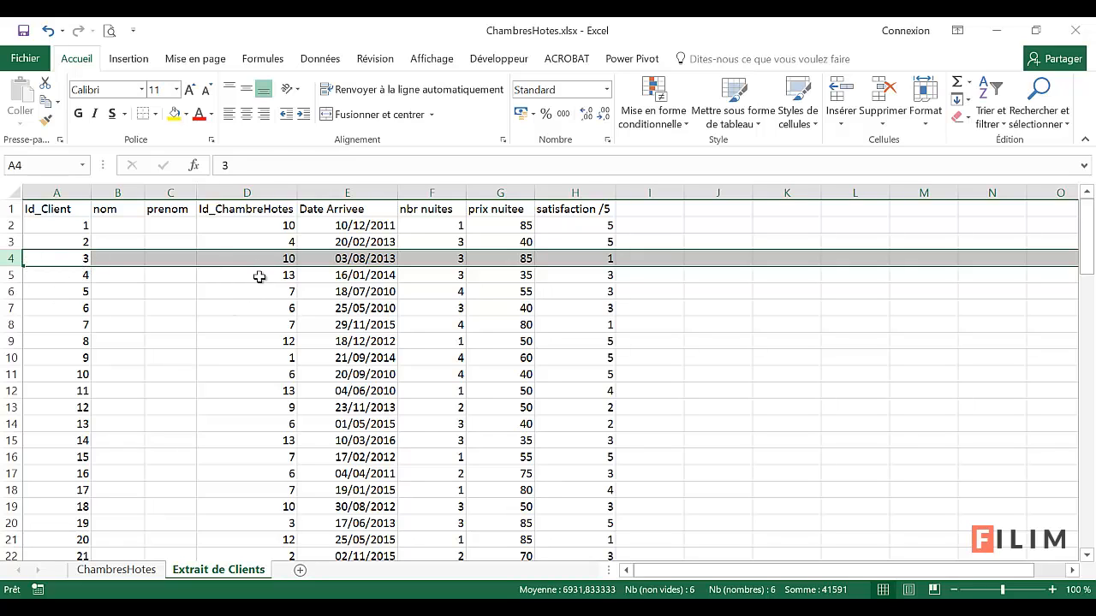
click(112, 569)
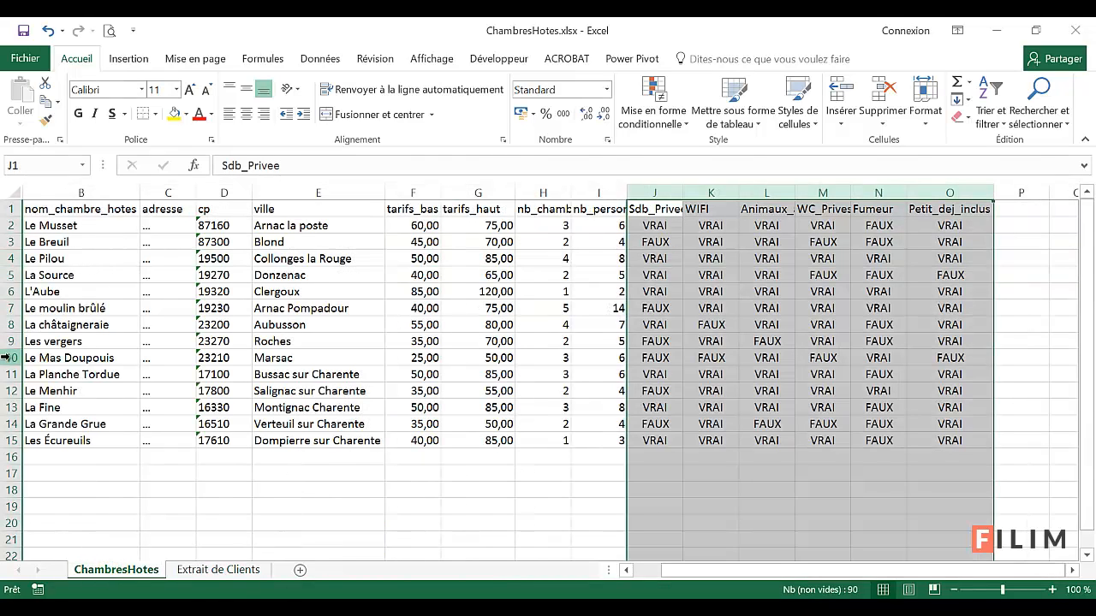
drag(697, 571, 609, 576)
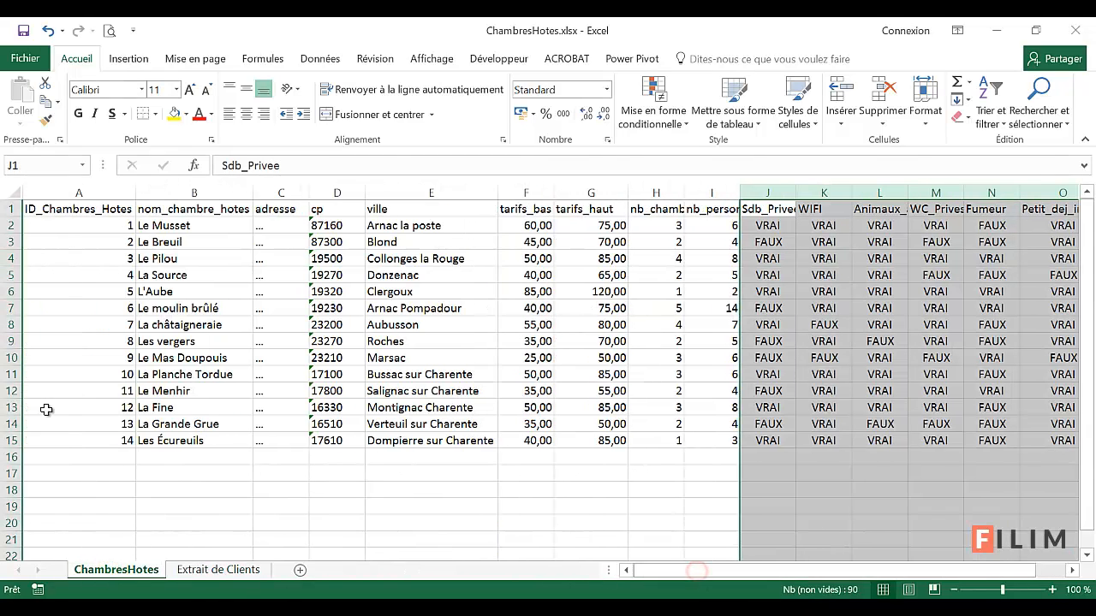
click(12, 374)
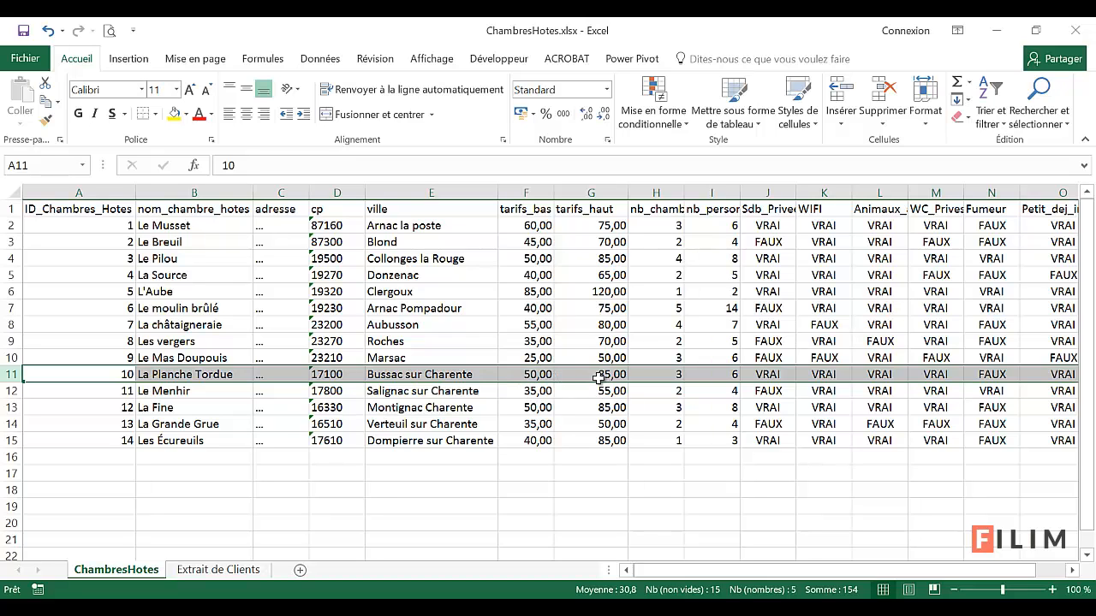
click(248, 569)
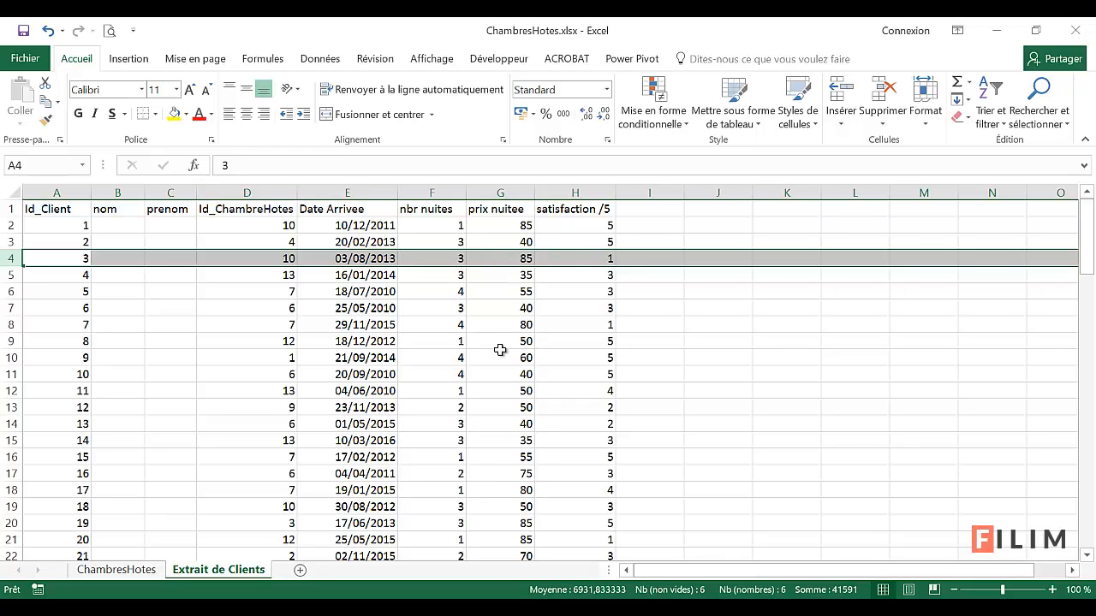
click(570, 259)
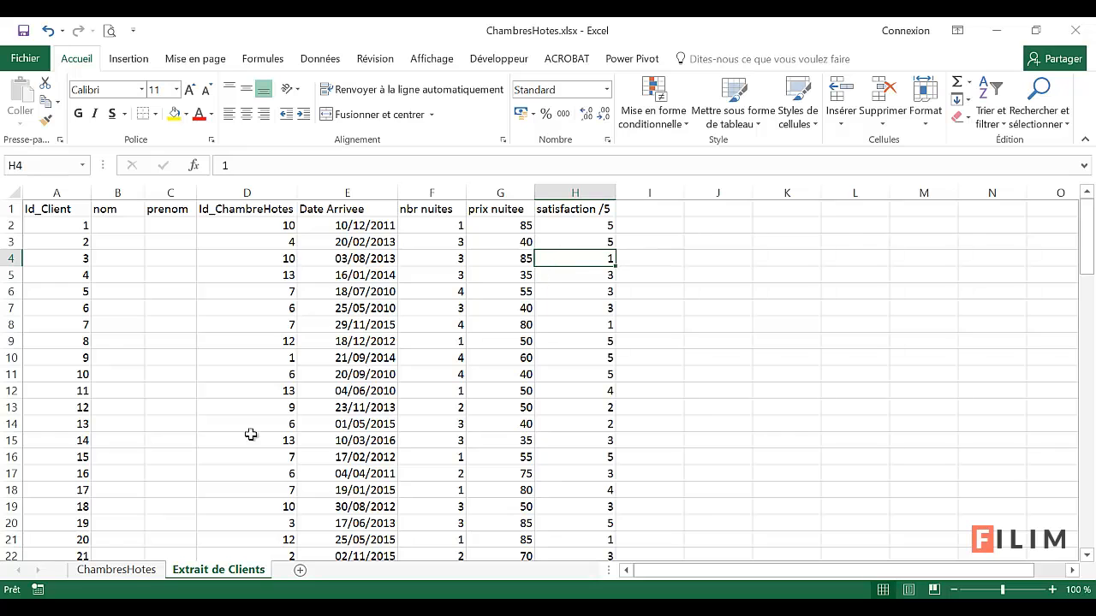
click(117, 570)
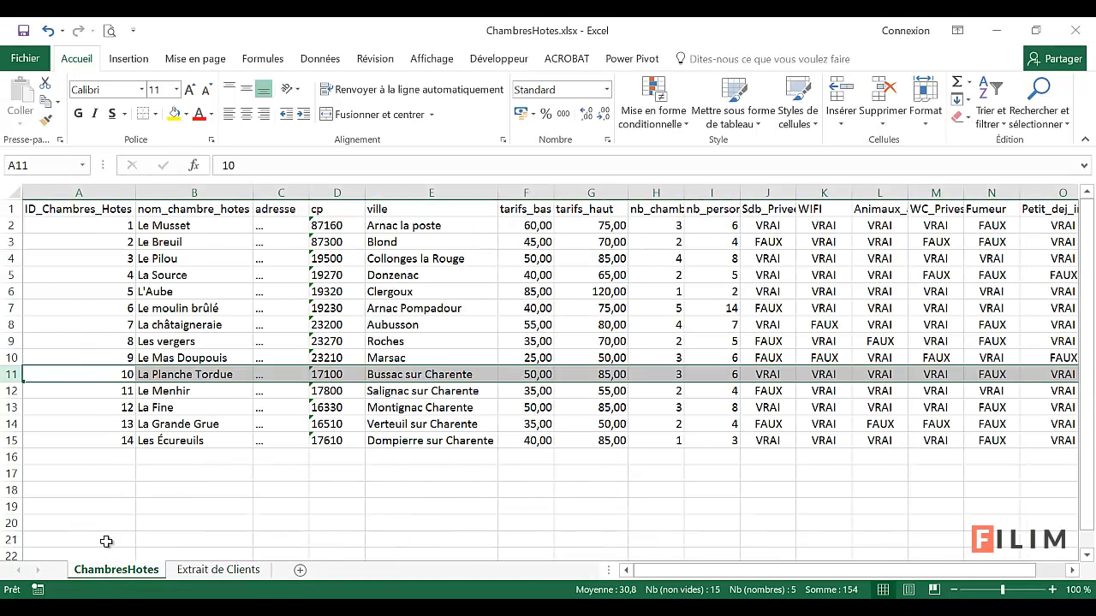
click(86, 226)
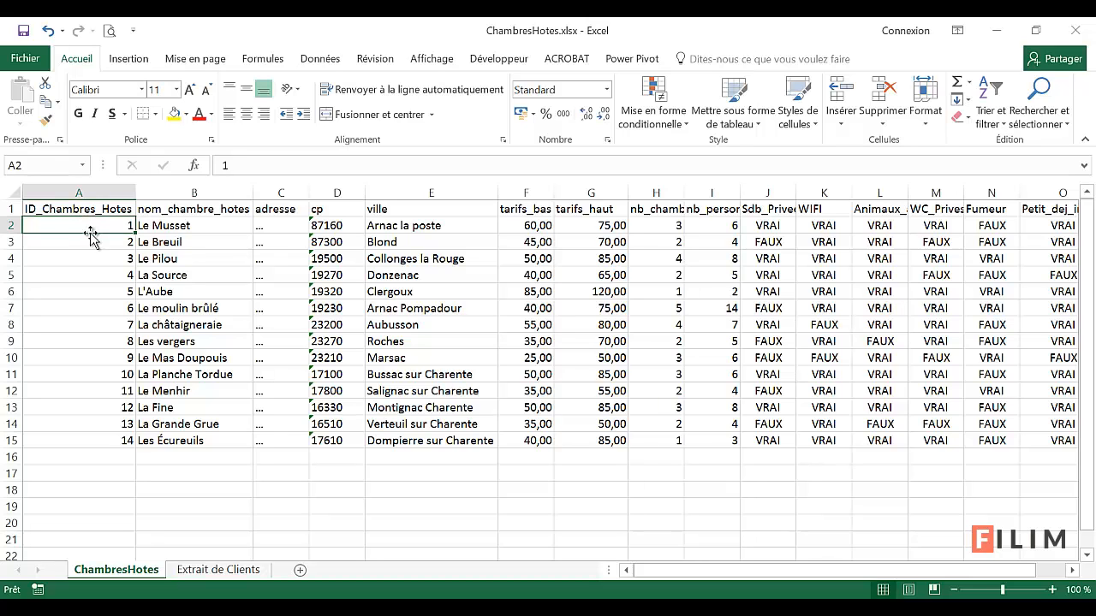
Step: Compare the ID_Chambres_Hotes column of the ChambresHotes sheet with the Id_ChambreHotes column of Extrait de Clients to see how they link
drag(87, 227, 79, 434)
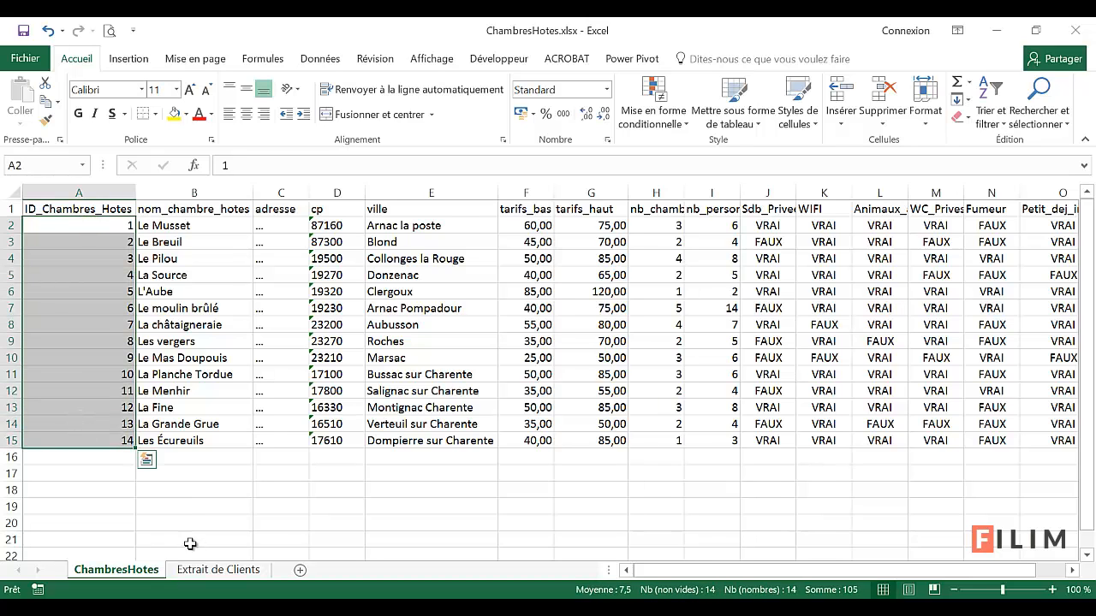
click(190, 570)
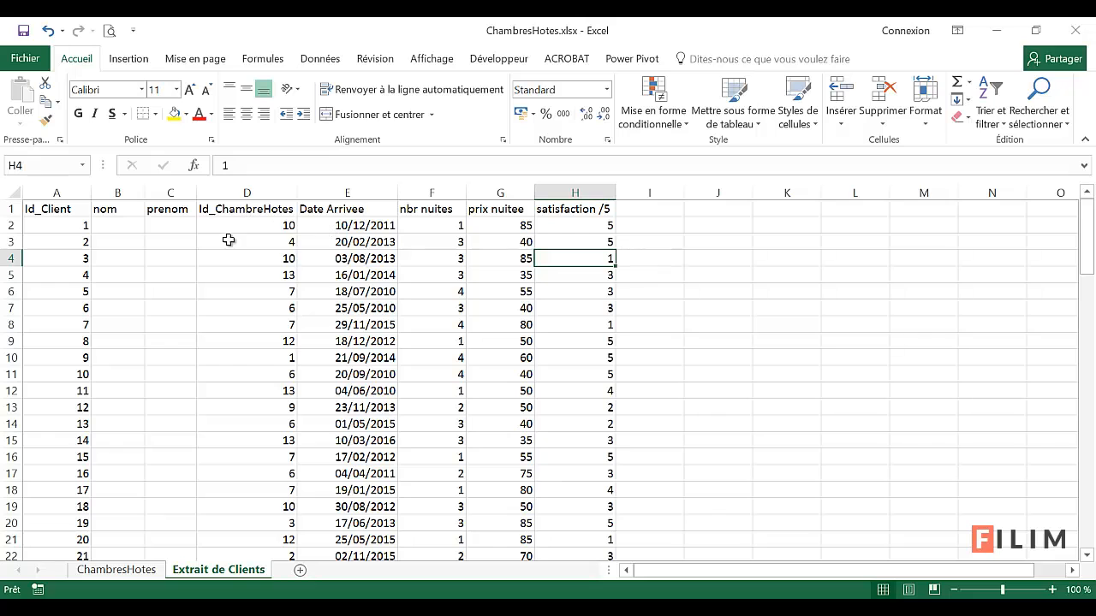
click(254, 194)
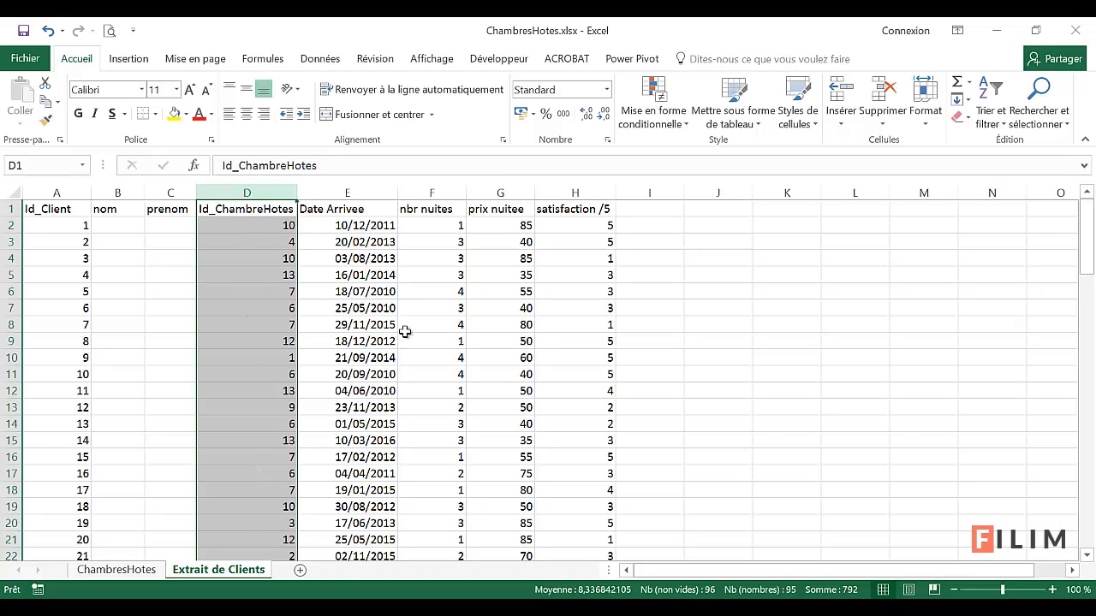
click(129, 571)
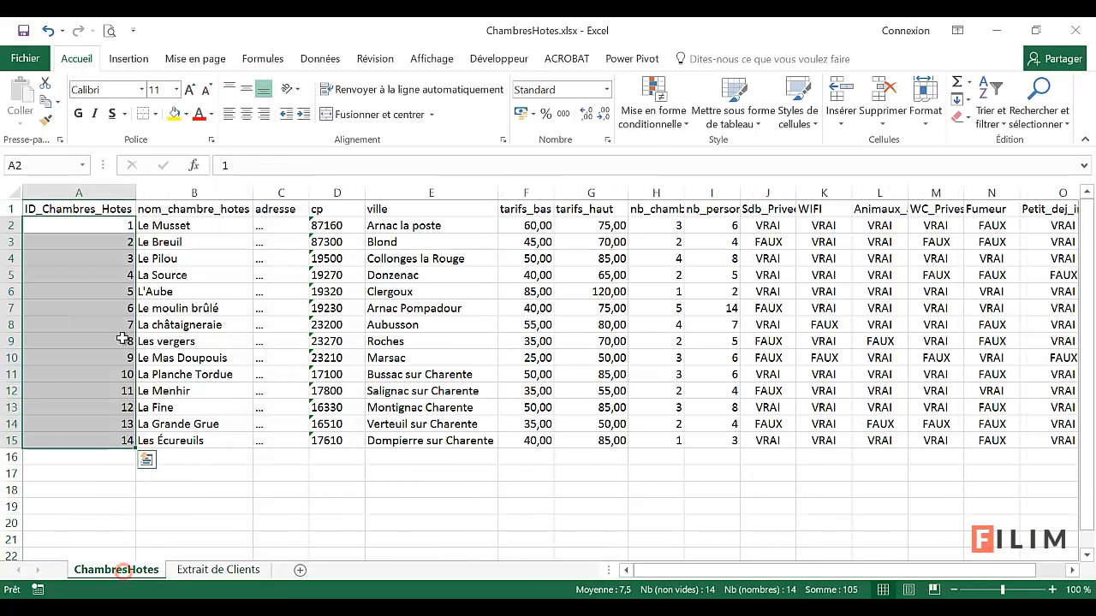
click(183, 225)
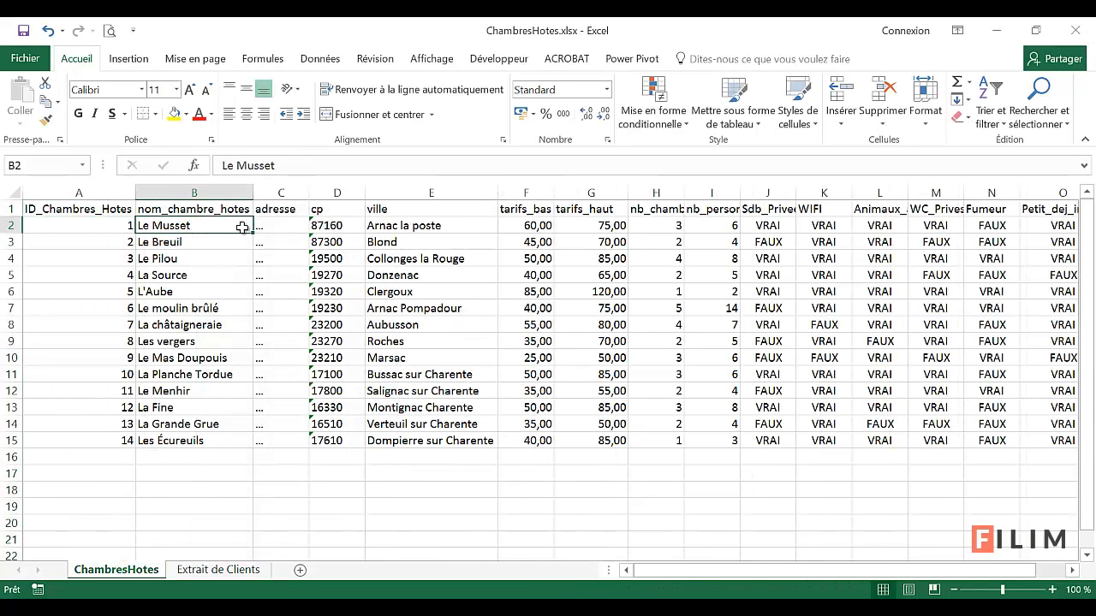
click(200, 569)
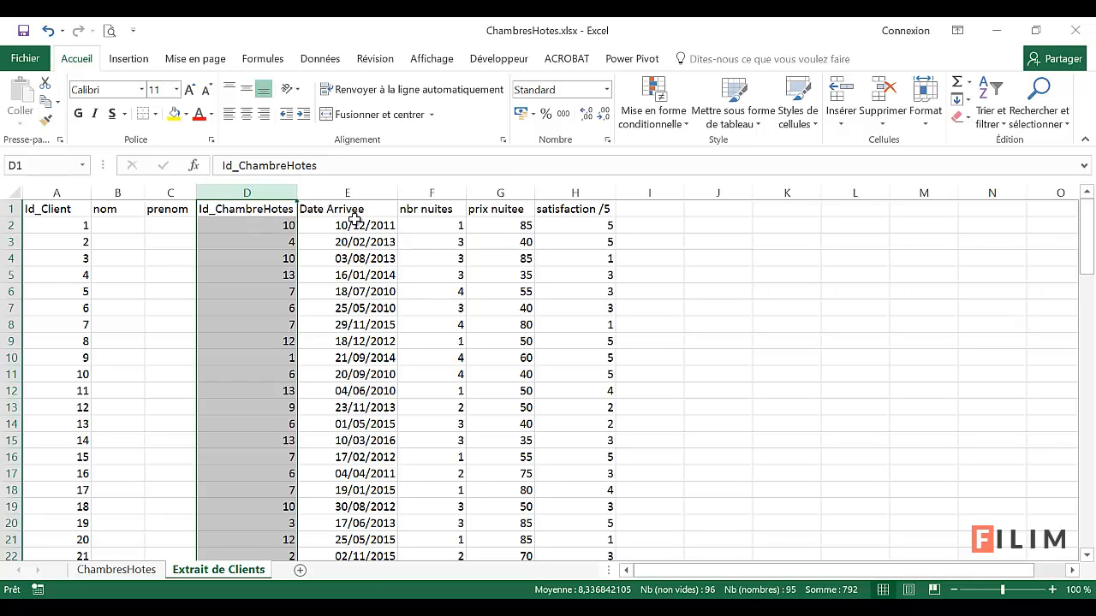
click(649, 226)
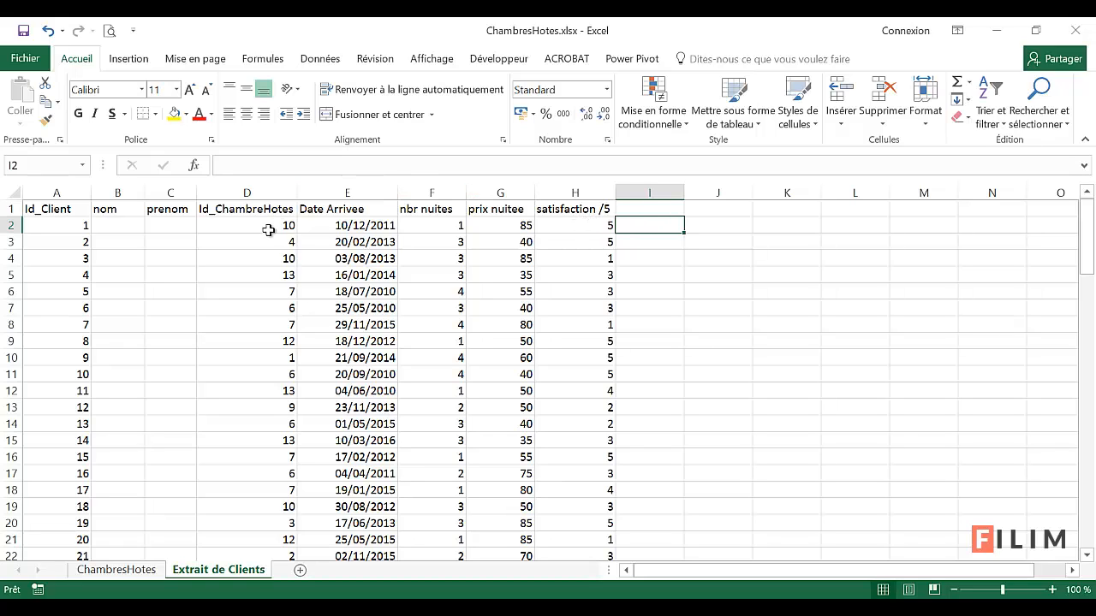
Step: Review the full ChambresHotes data, the client columns in Extrait de Clients, and the empty space beside the satisfaction /5 column
click(94, 570)
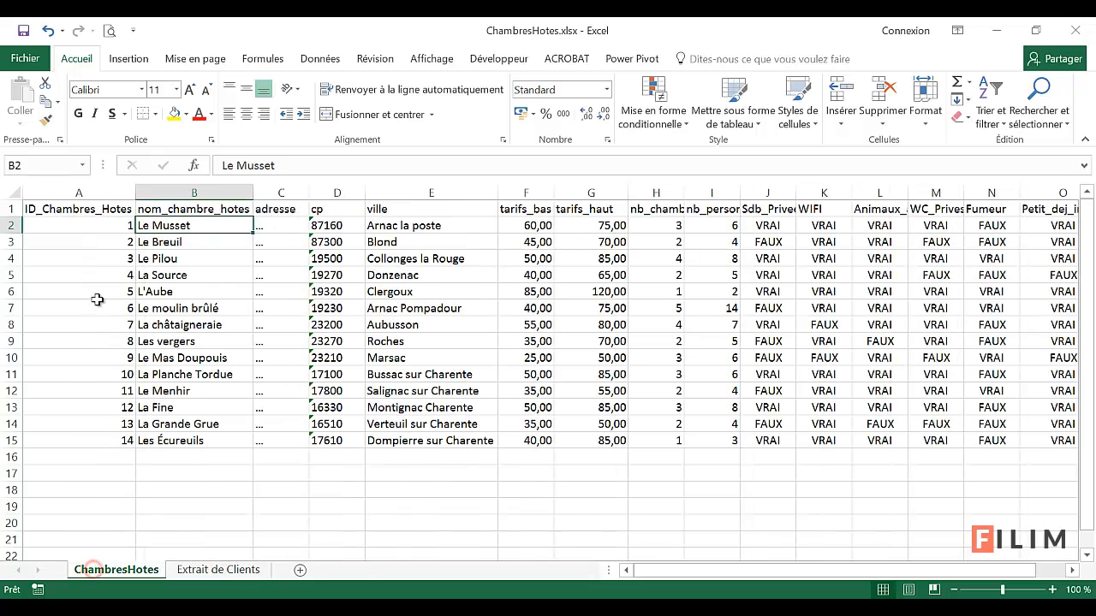
click(10, 193)
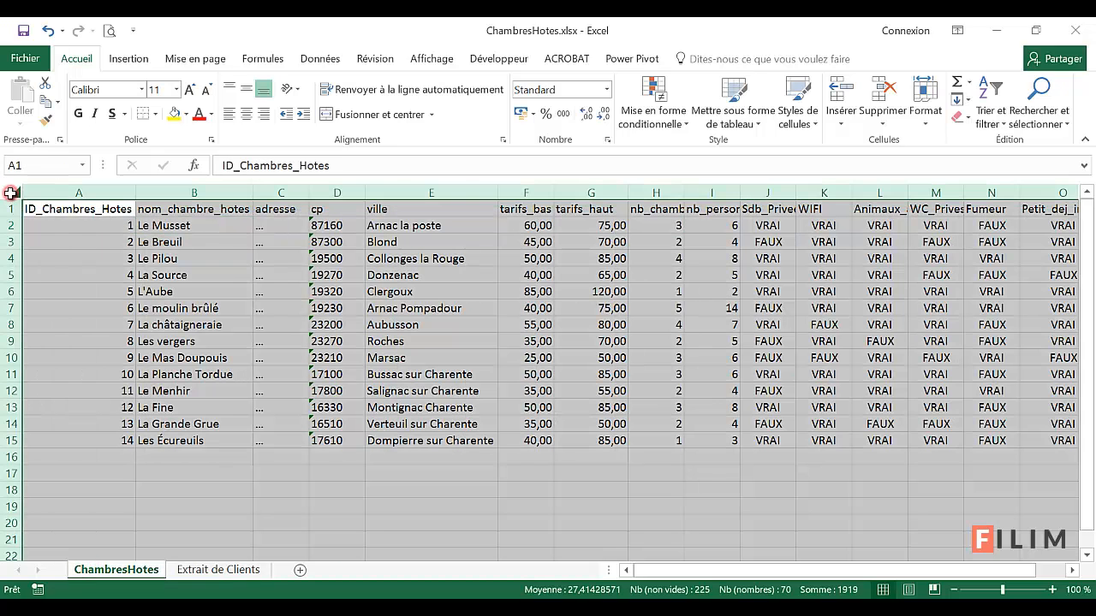
click(206, 303)
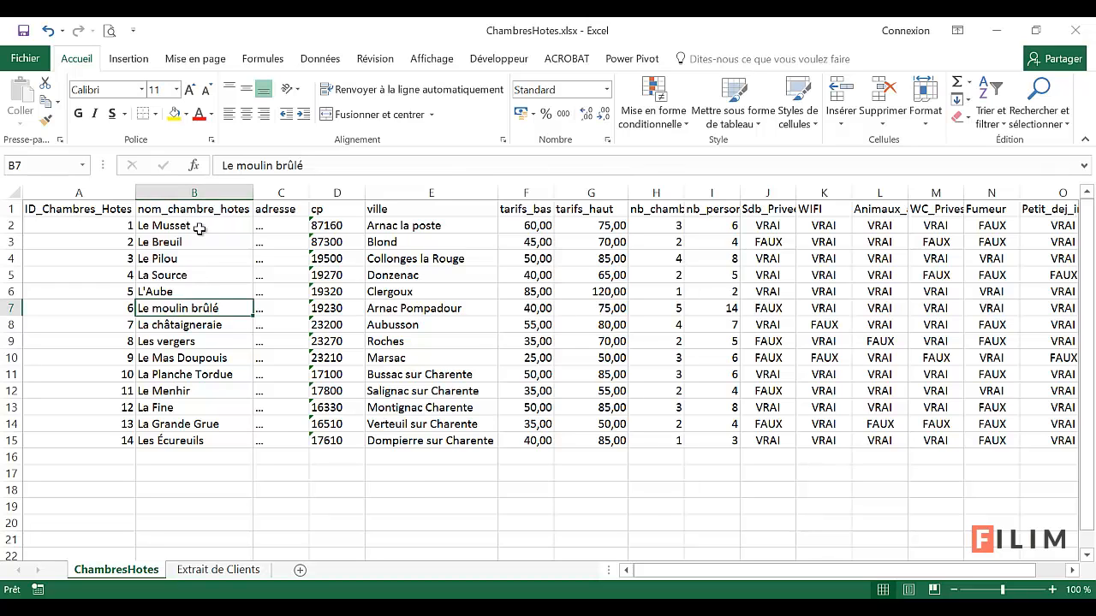
click(218, 569)
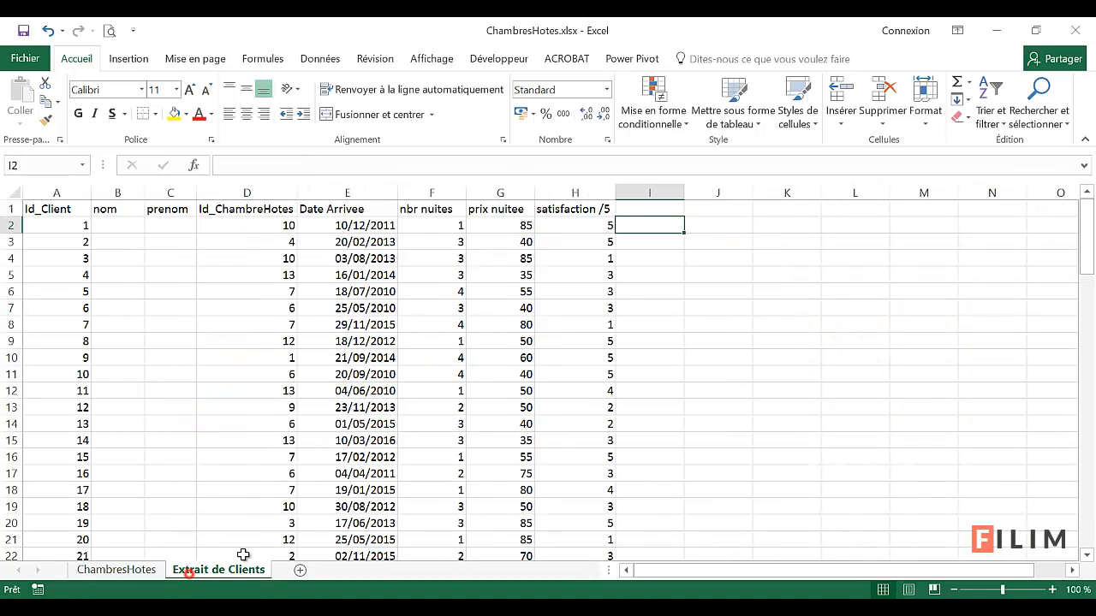
drag(653, 225, 645, 439)
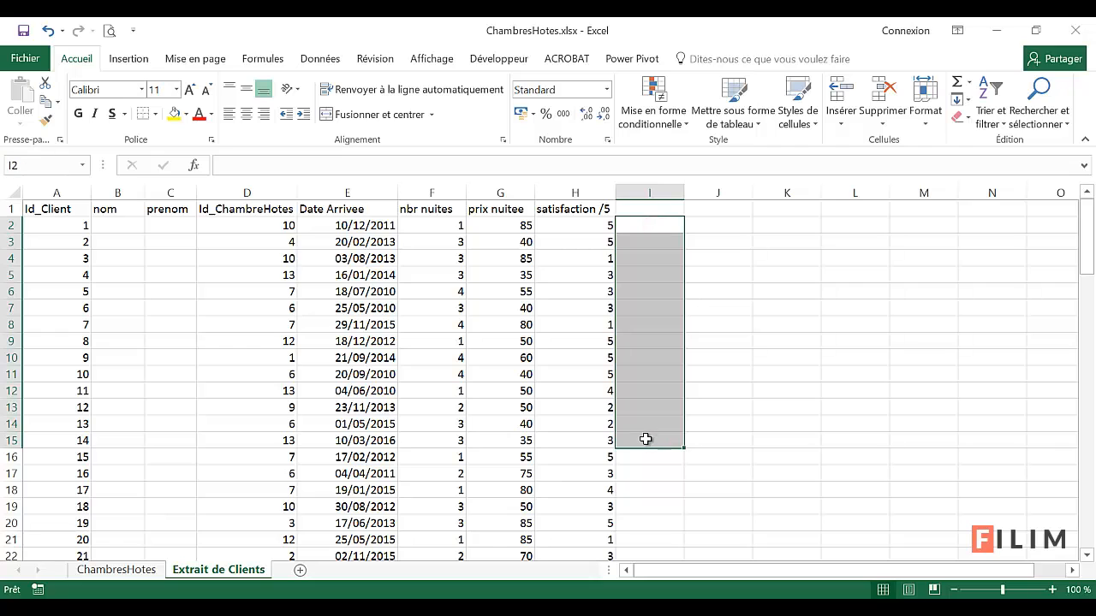
click(743, 255)
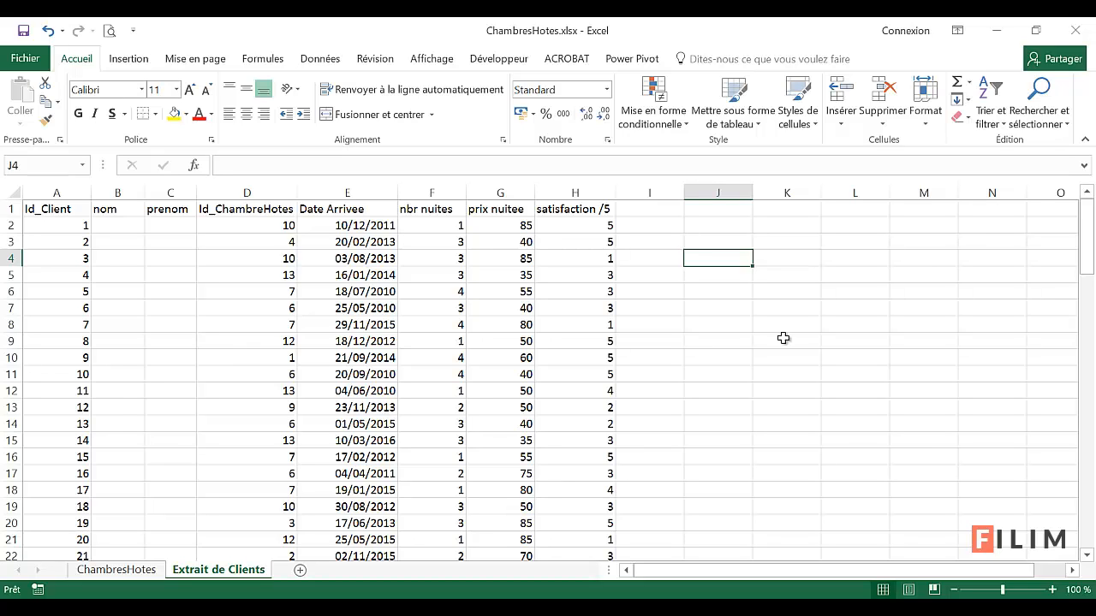
click(425, 272)
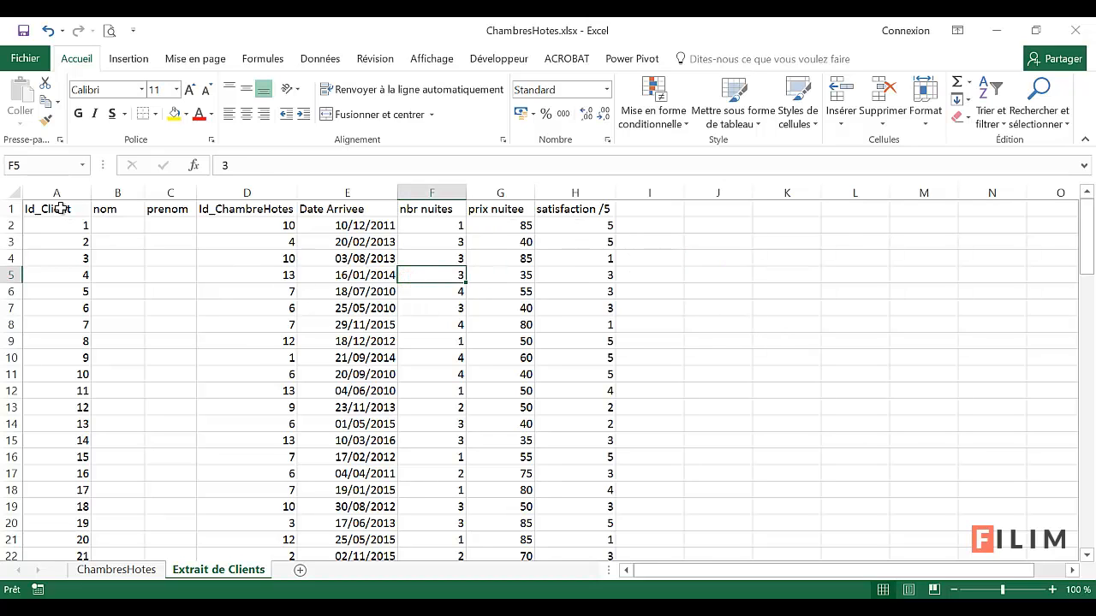
drag(60, 209, 445, 424)
click(437, 361)
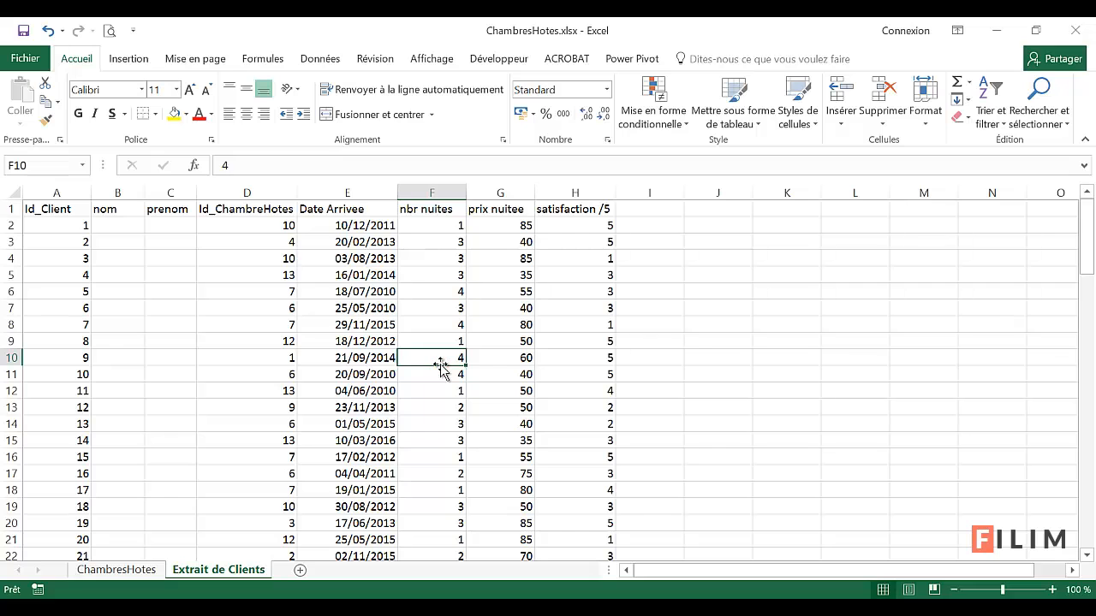
Step: Format the ChambresHotes data, range A1:O15, as a table with headers using a medium blue style
click(119, 569)
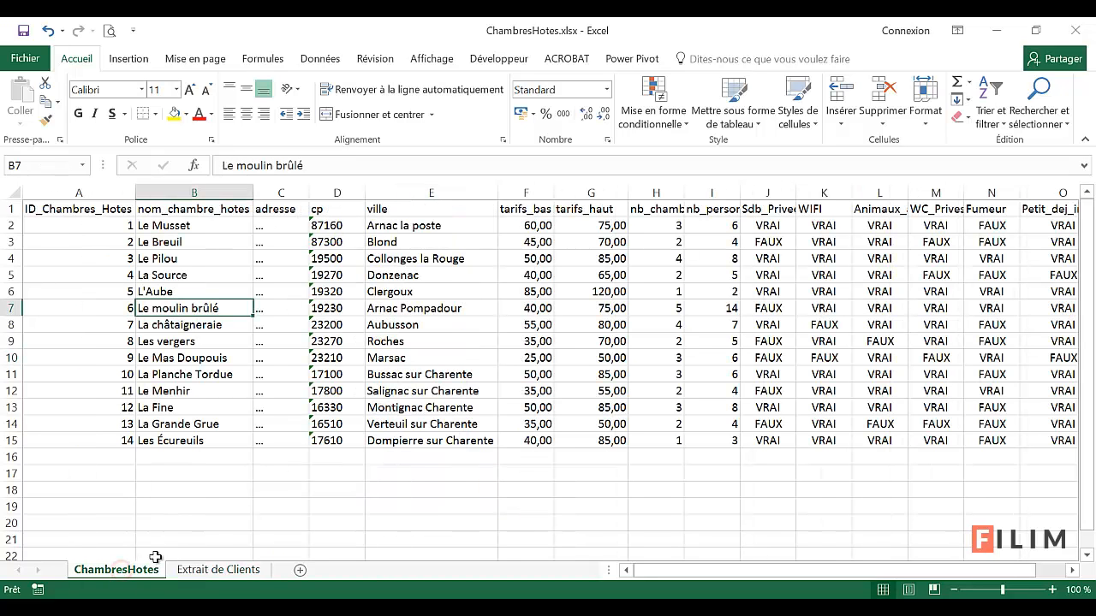
click(485, 312)
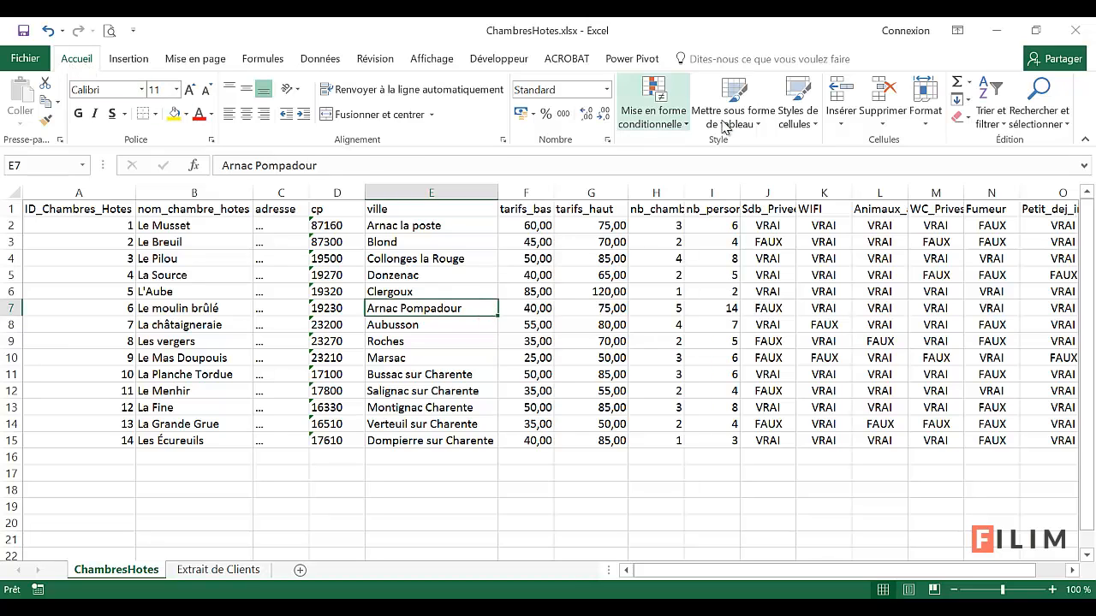
click(743, 96)
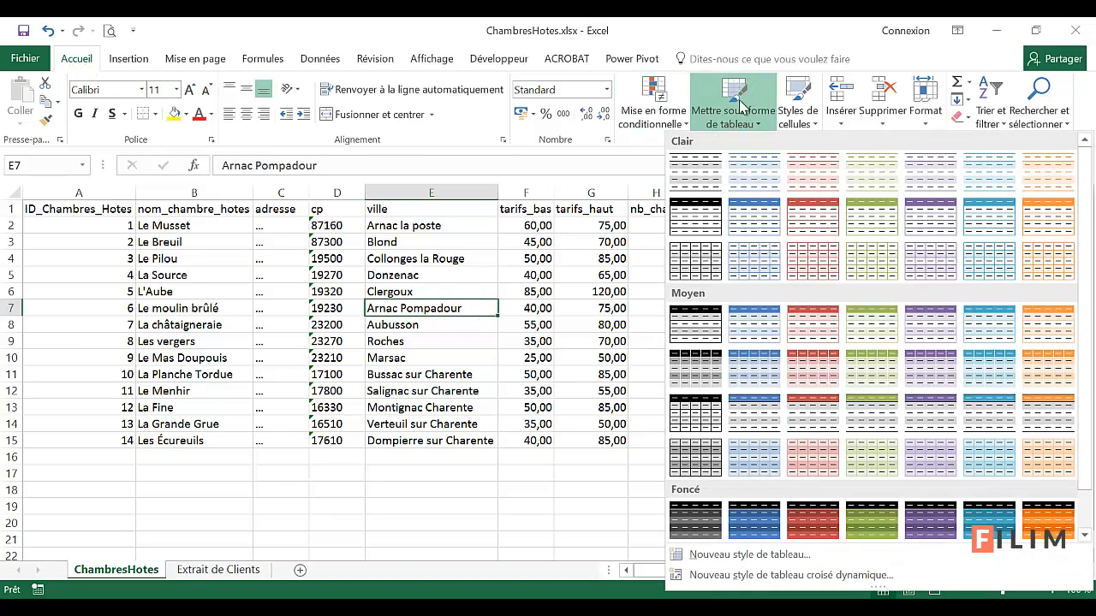
click(750, 324)
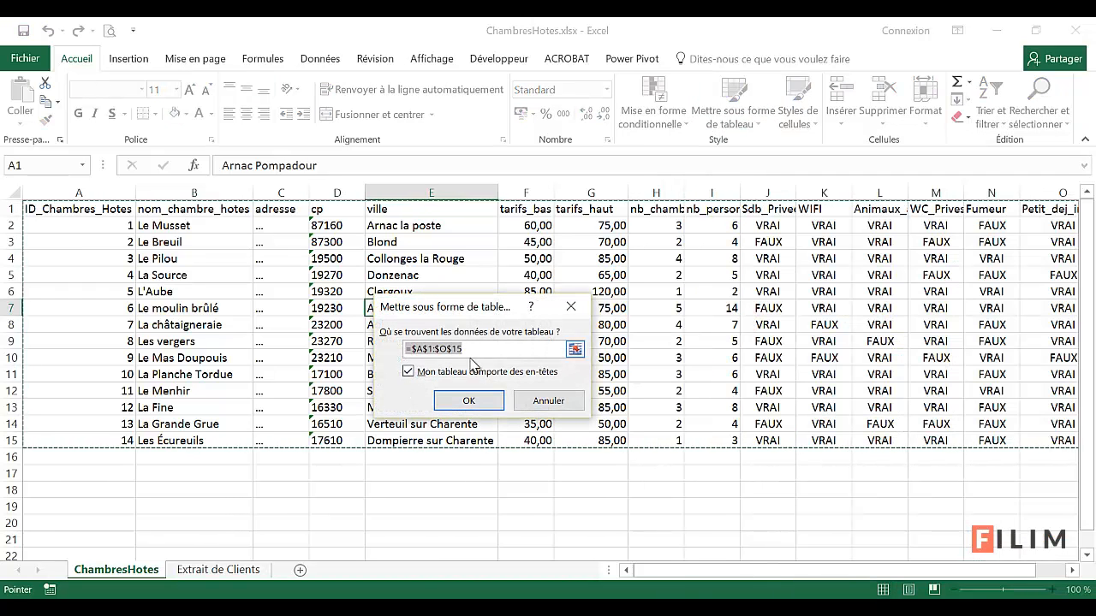
click(447, 408)
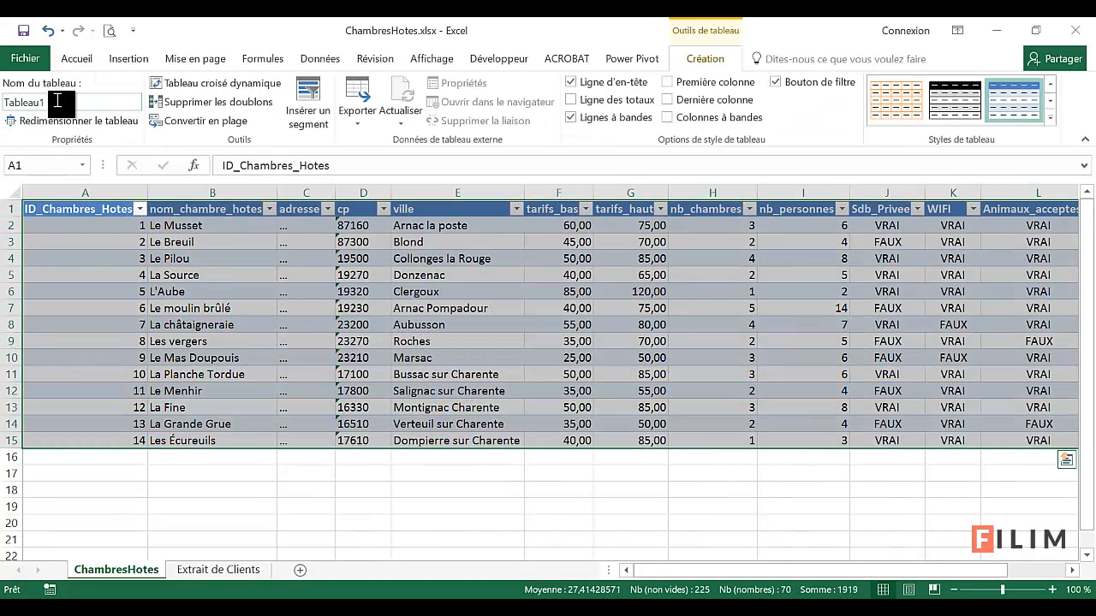
Step: Name the guest house table Chambres_Hotes
click(59, 101)
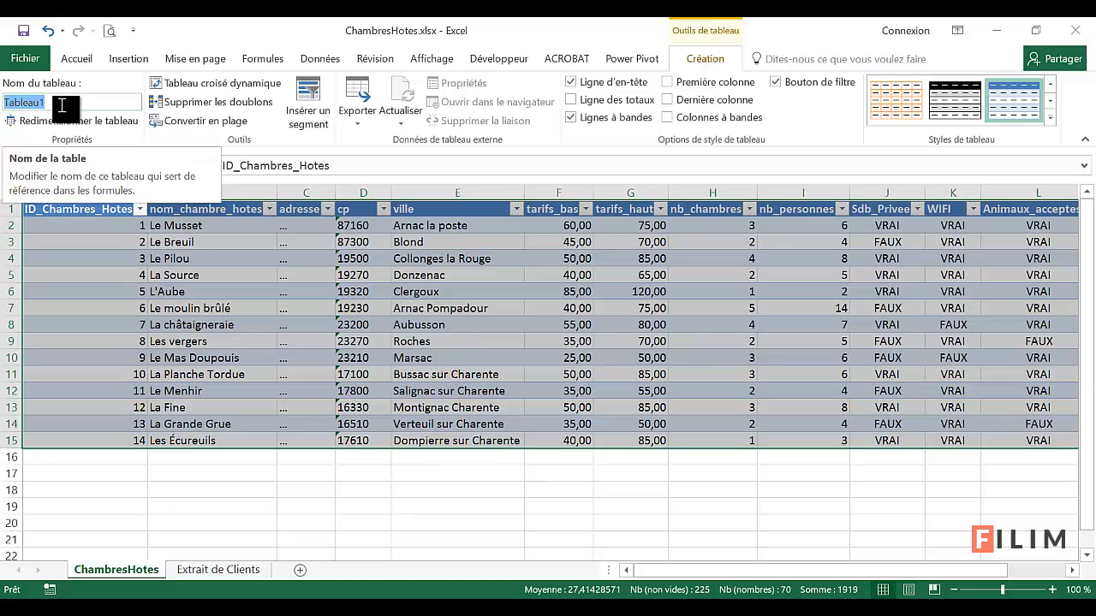
text(Chambres)
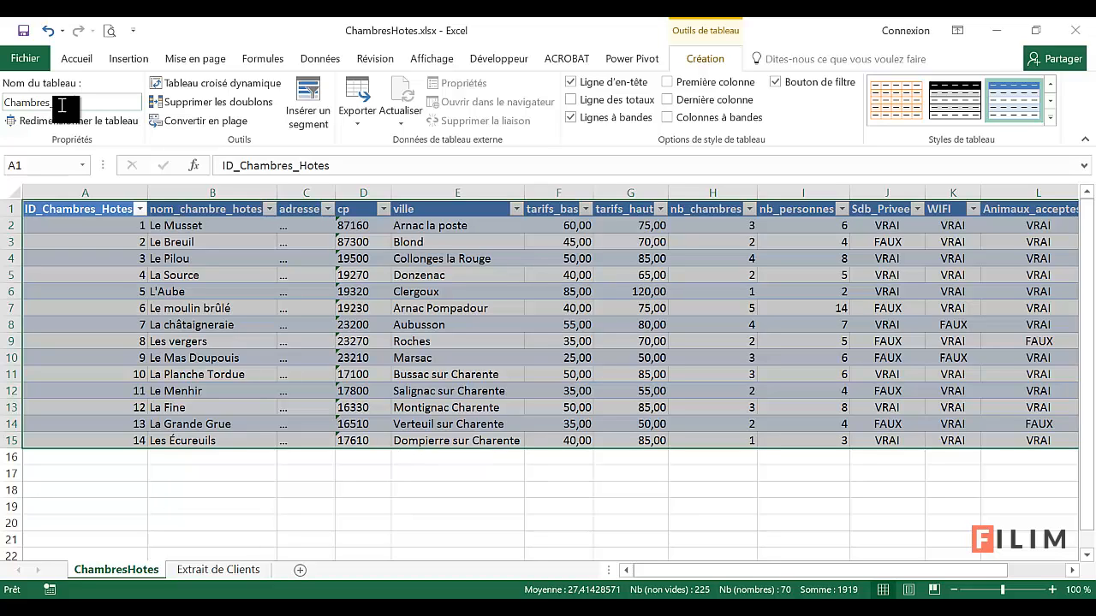
text(_Hotes)
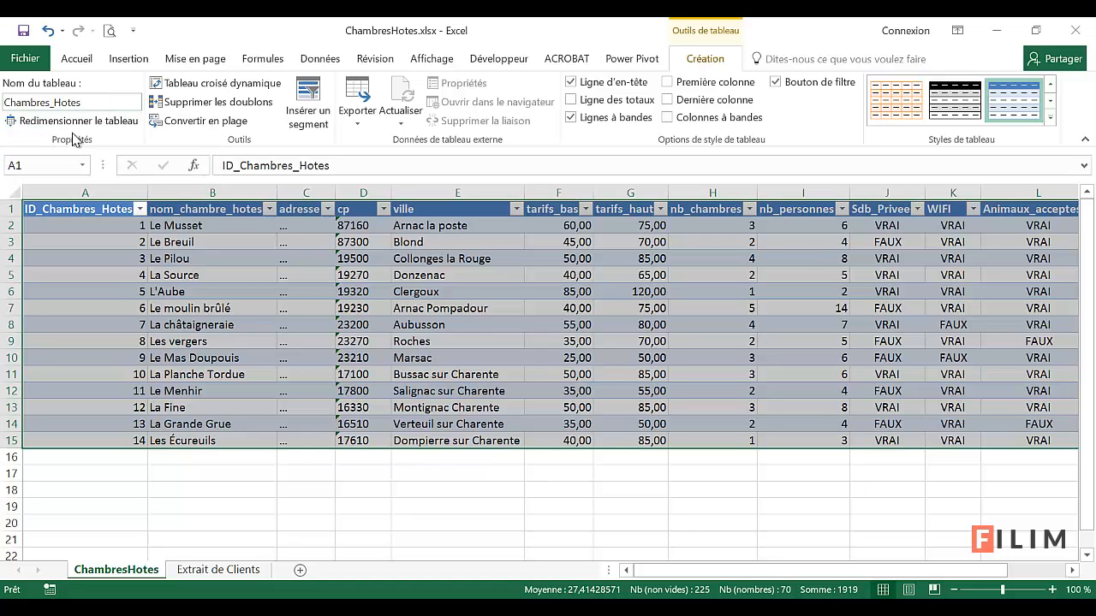
click(328, 356)
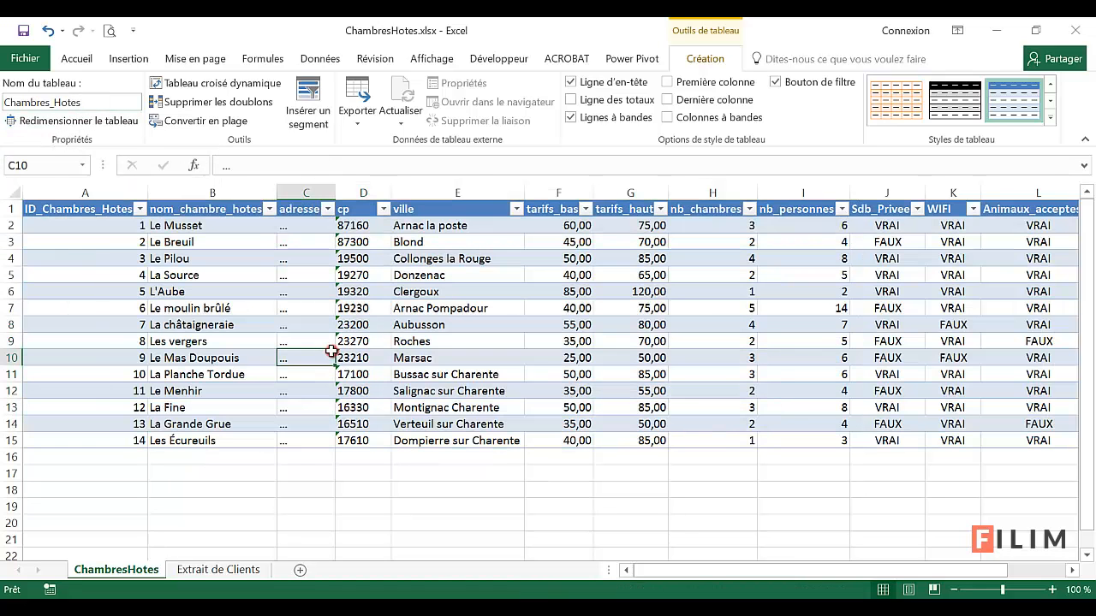
Step: Format the data on the Extrait de Clients sheet as a table using a medium turquoise style
click(203, 569)
click(387, 327)
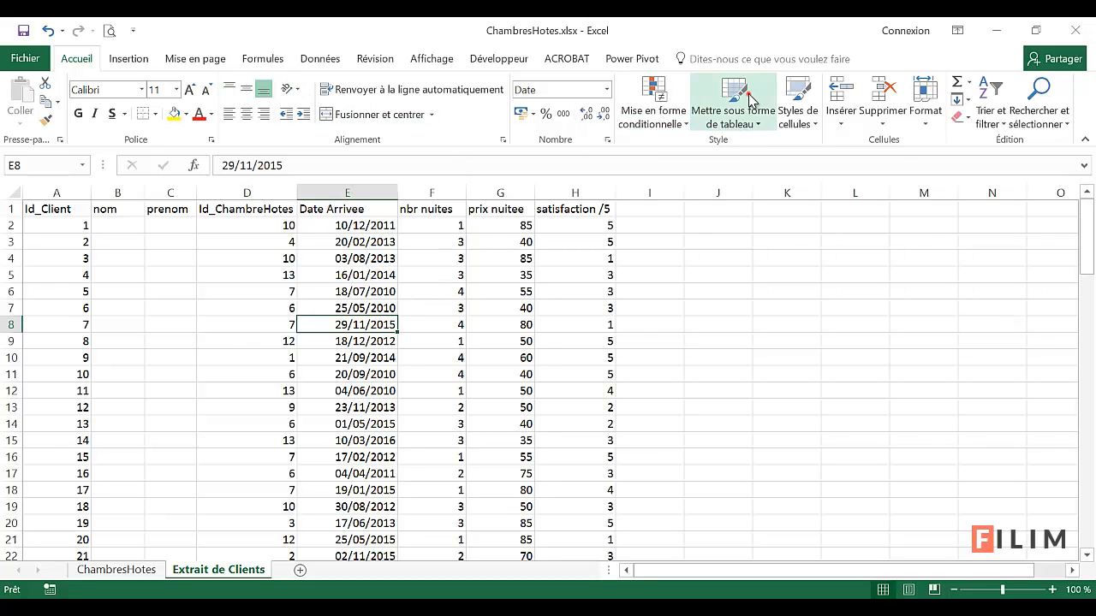
click(730, 120)
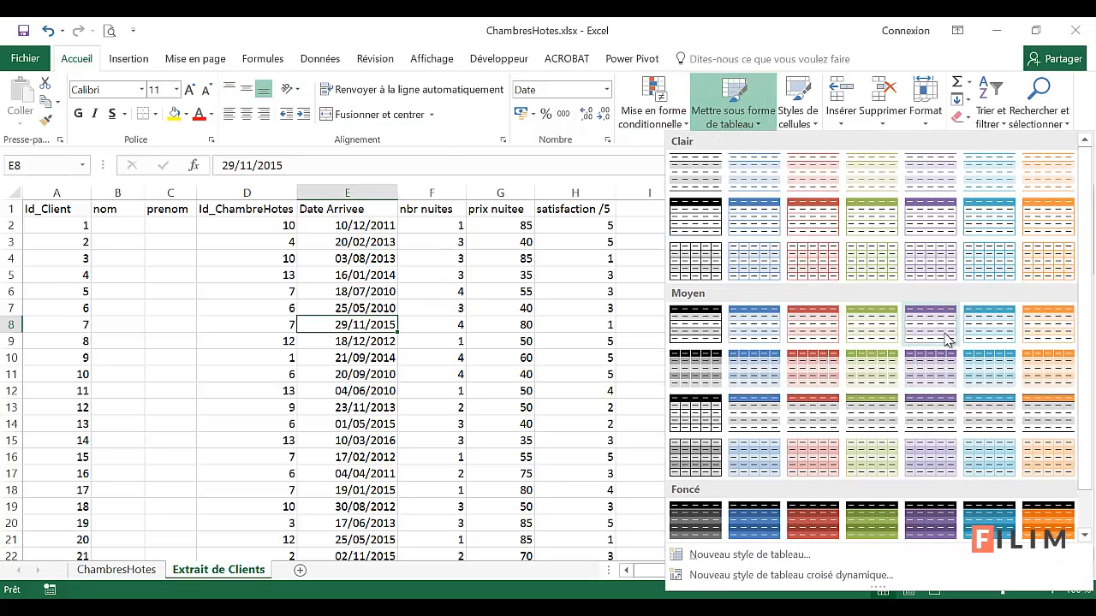
click(993, 334)
click(453, 399)
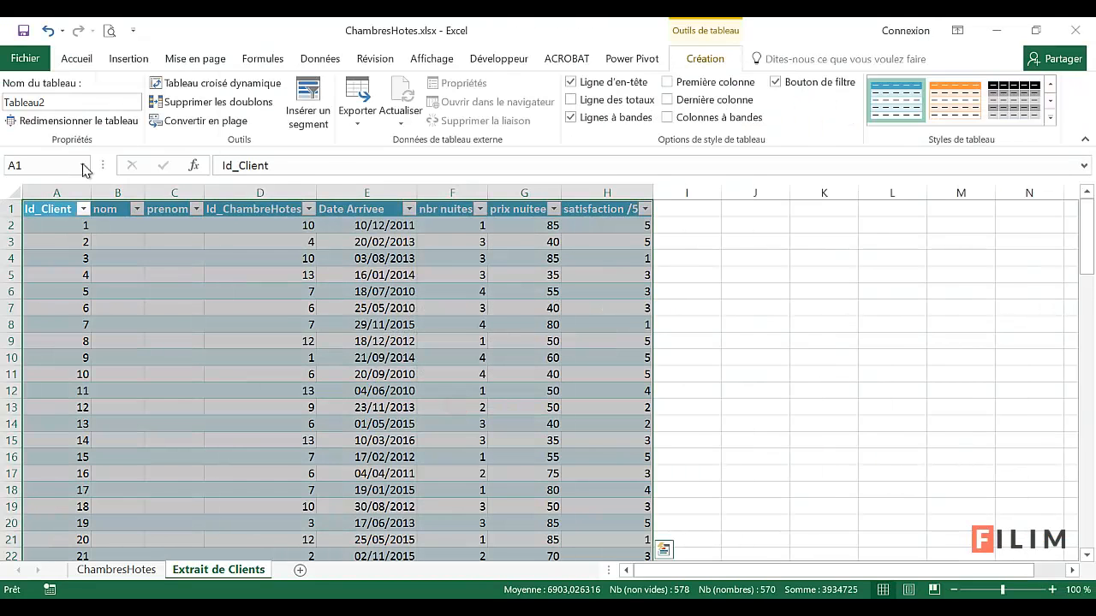
Step: Name the table on the Extrait de Clients sheet Clients
click(60, 100)
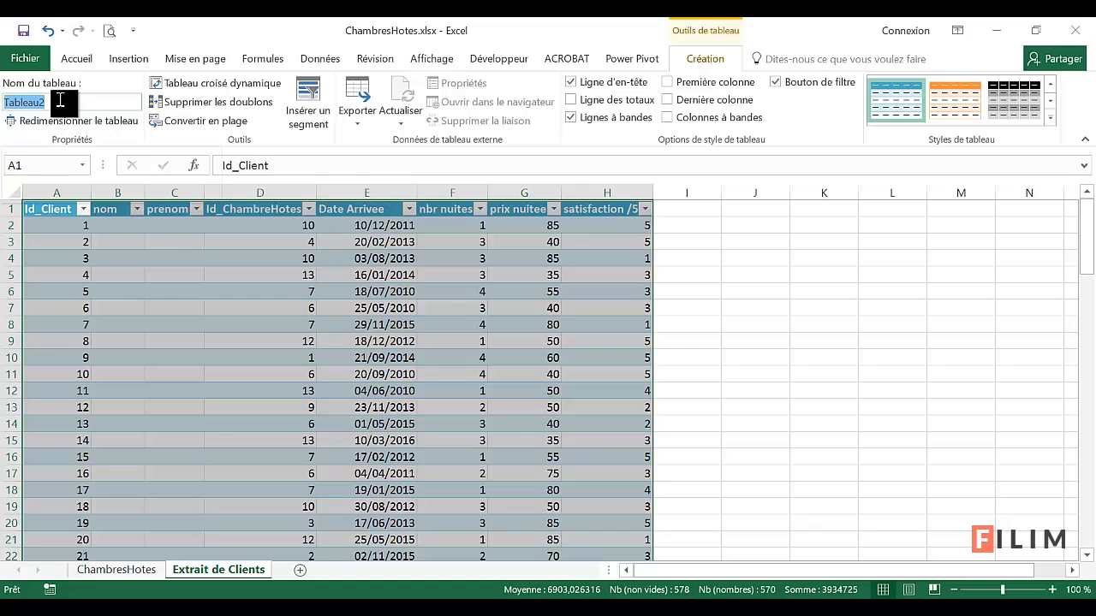
key(BackSpace)
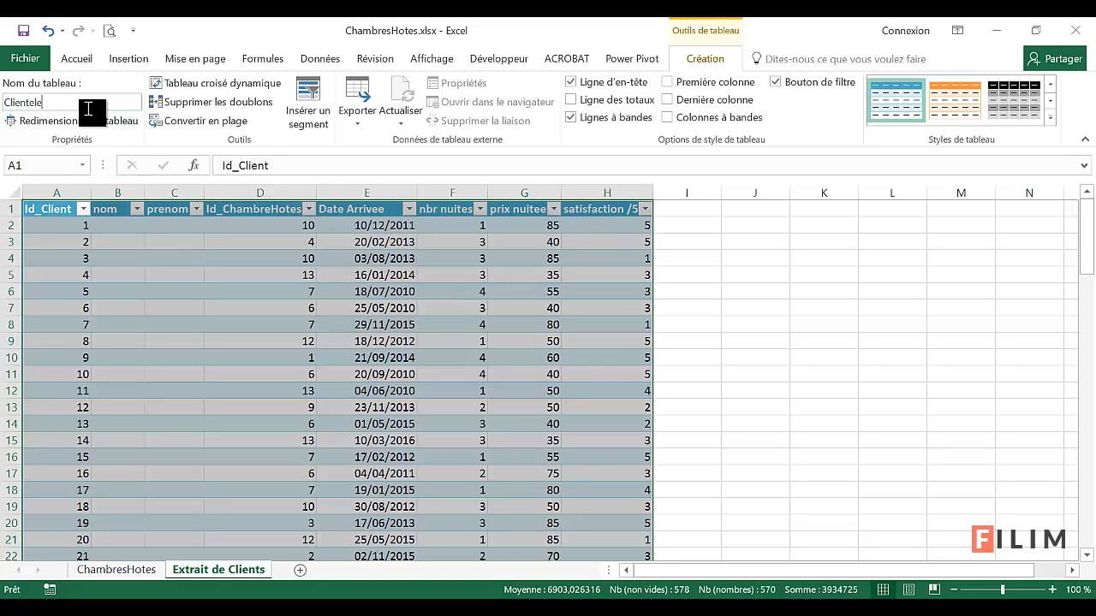
key(BackSpace)
key(BackSpace)
key(BackSpace)
text(s)
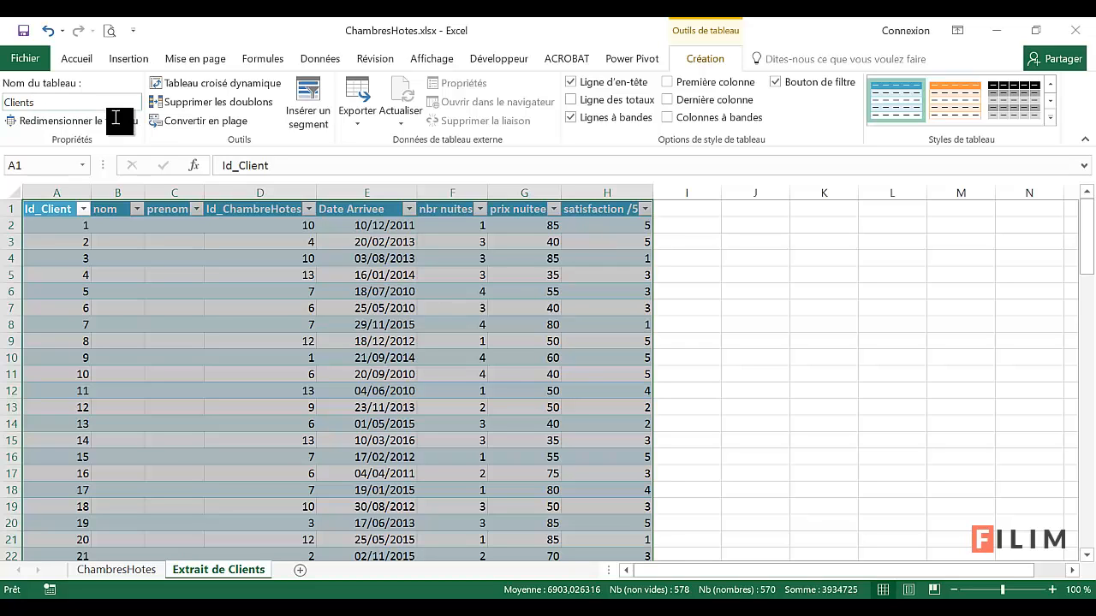
click(722, 333)
click(586, 344)
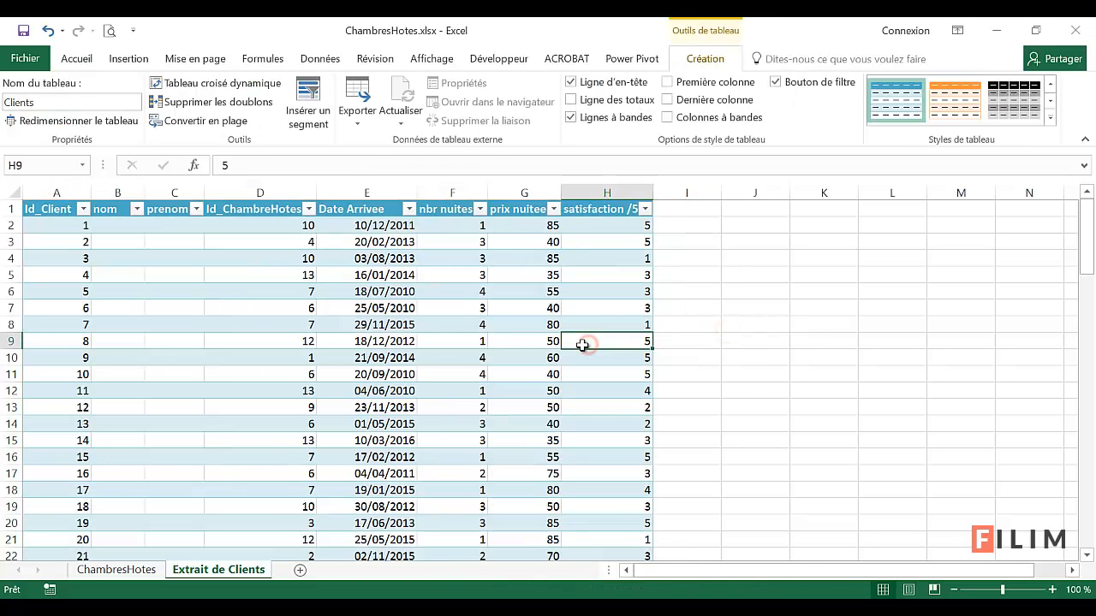
Step: Return to the guest house table on the ChambresHotes sheet and bring up the Power Pivot commands
click(119, 570)
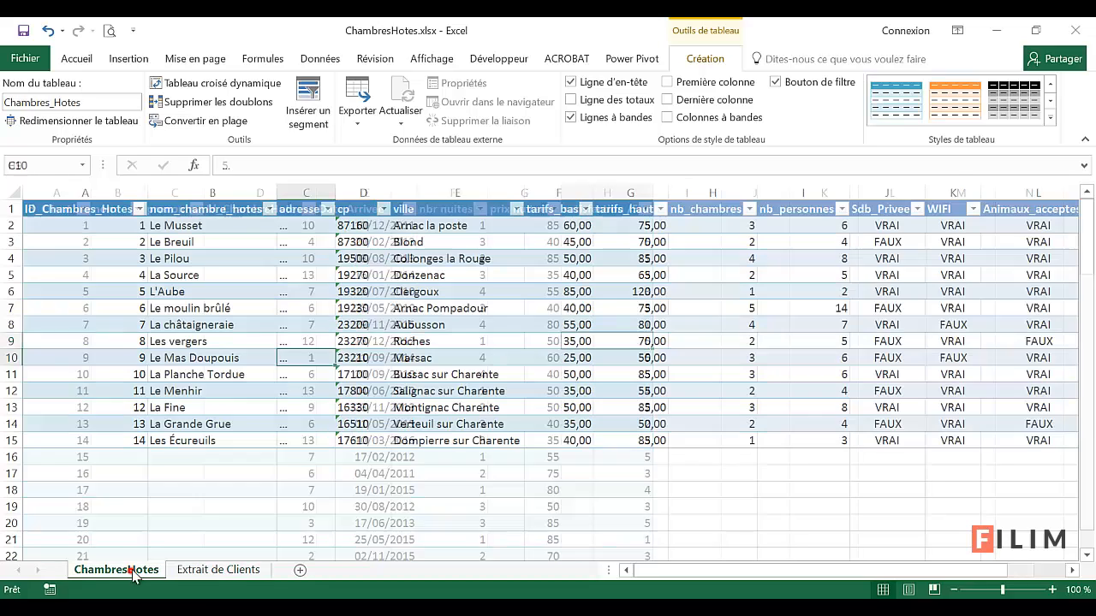
click(183, 570)
click(103, 577)
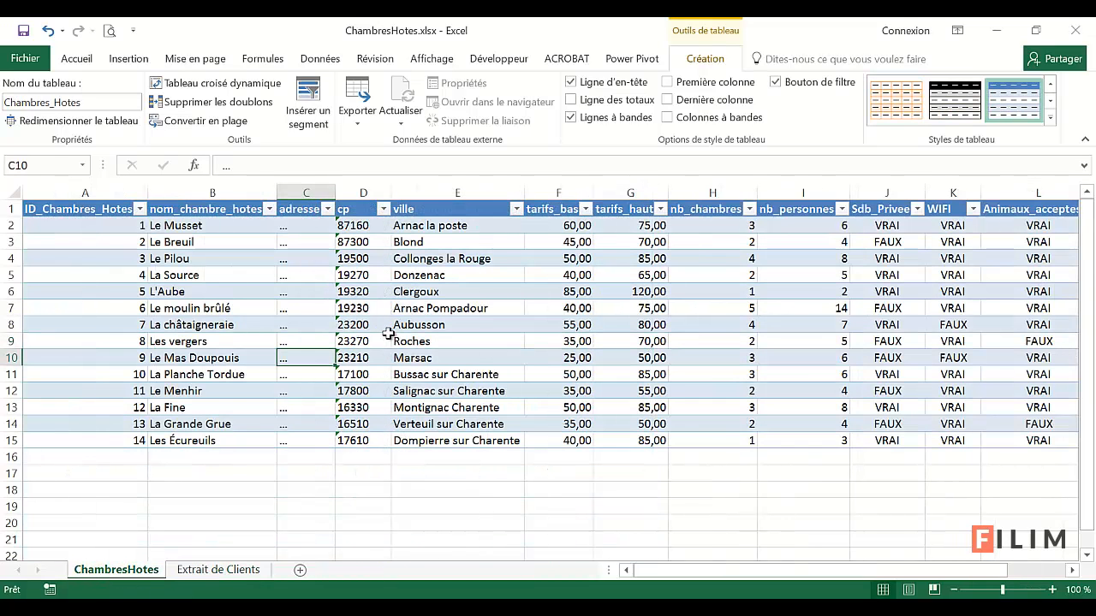
click(383, 340)
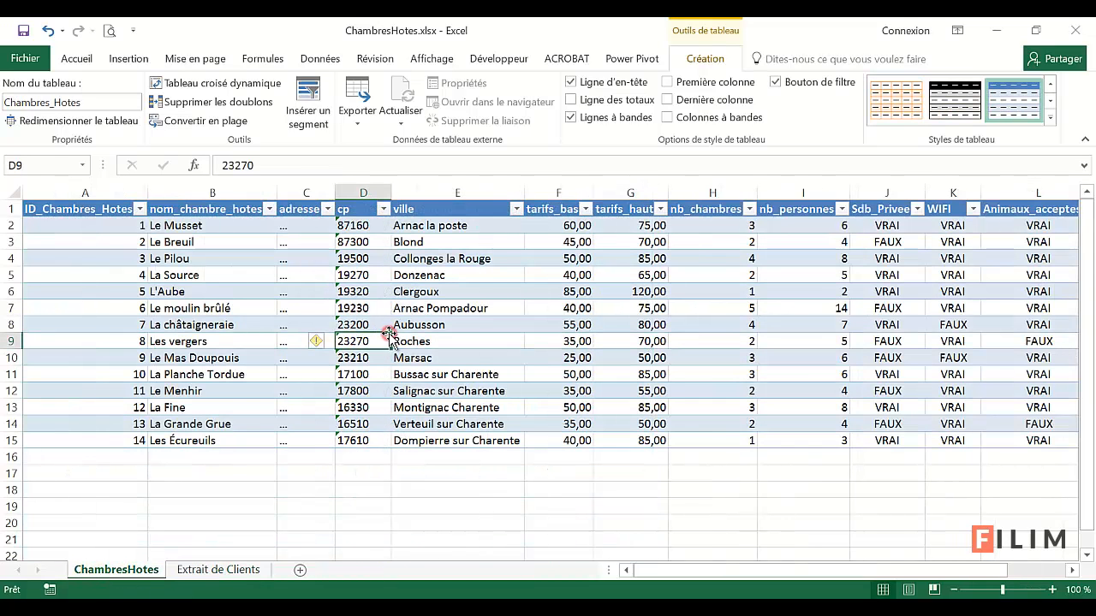
click(641, 60)
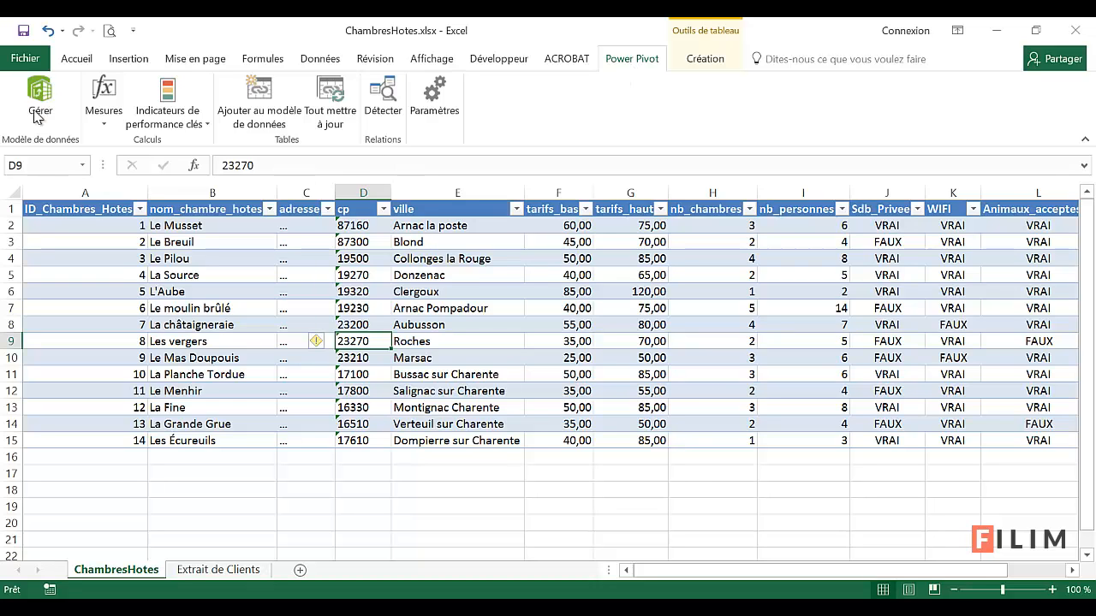
Step: Check in the Excel options that the Microsoft Power Pivot for Excel COM add-in is enabled
click(13, 56)
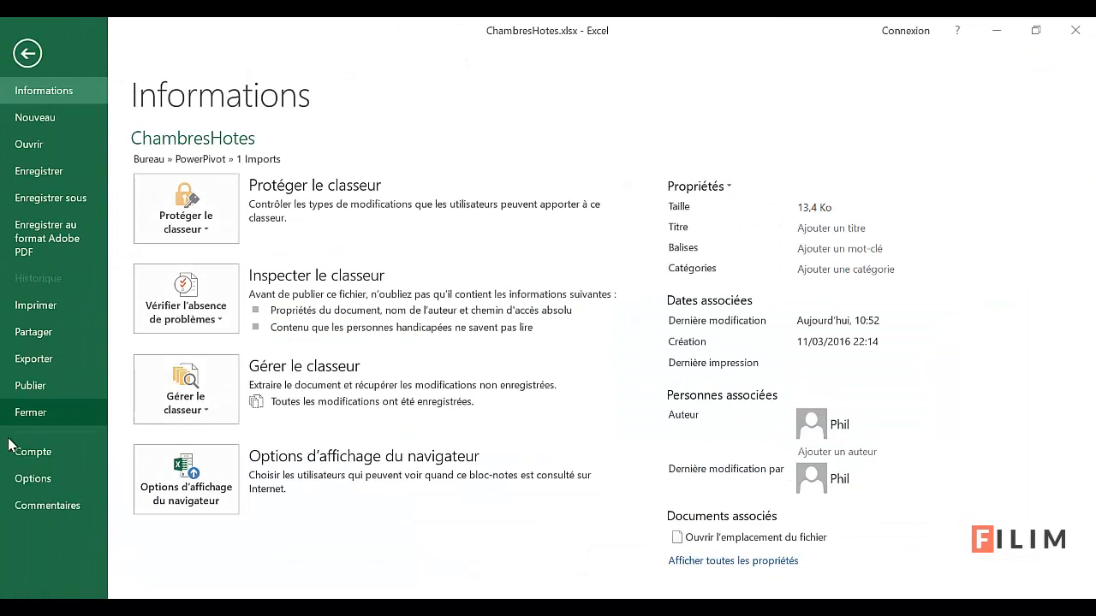
click(19, 481)
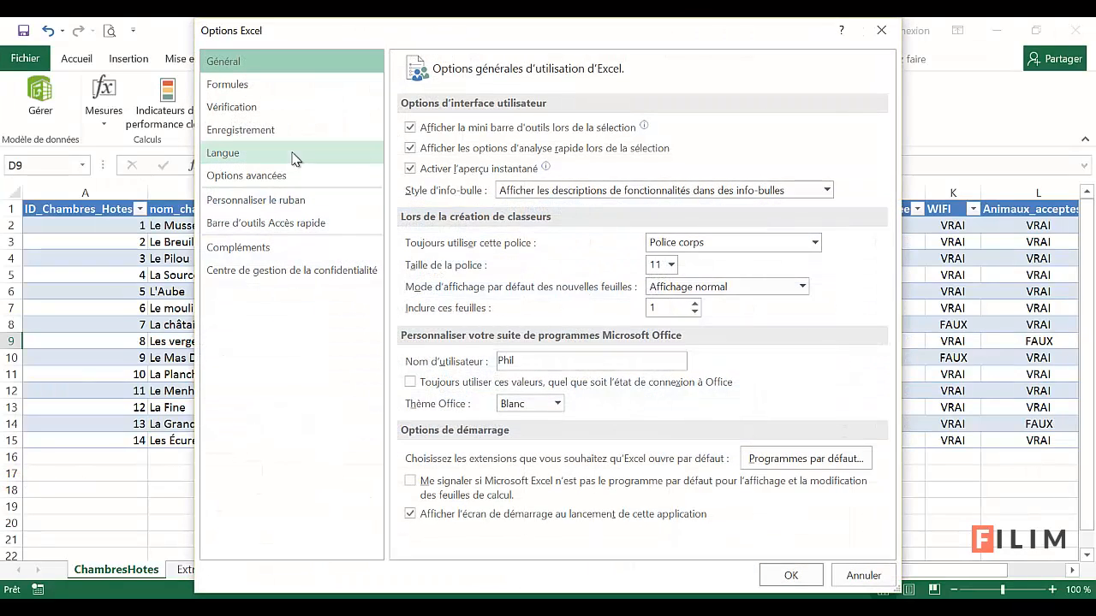
click(284, 251)
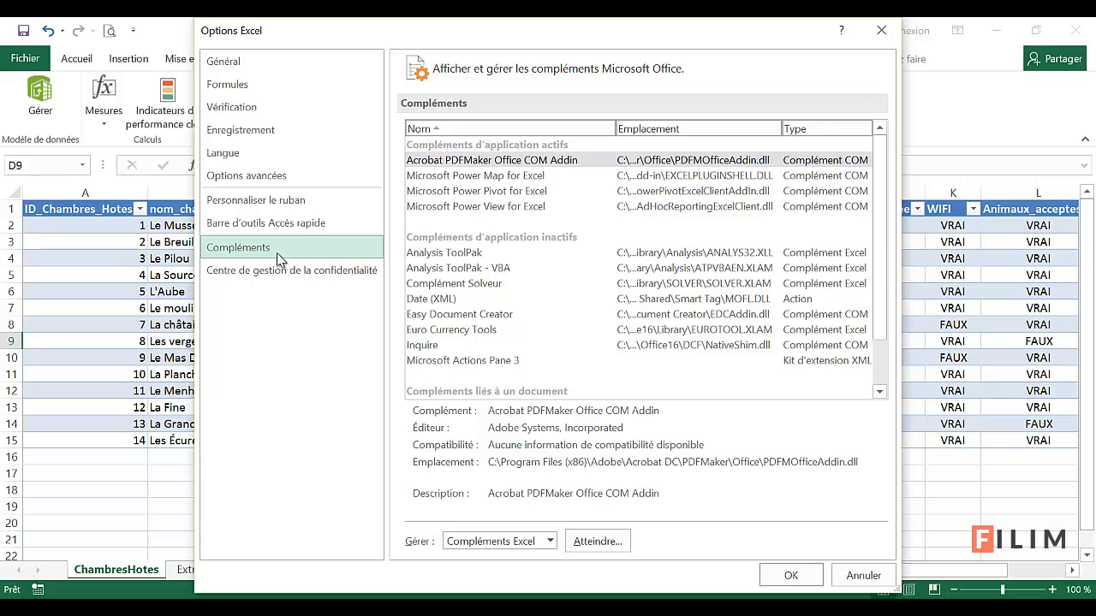
click(549, 541)
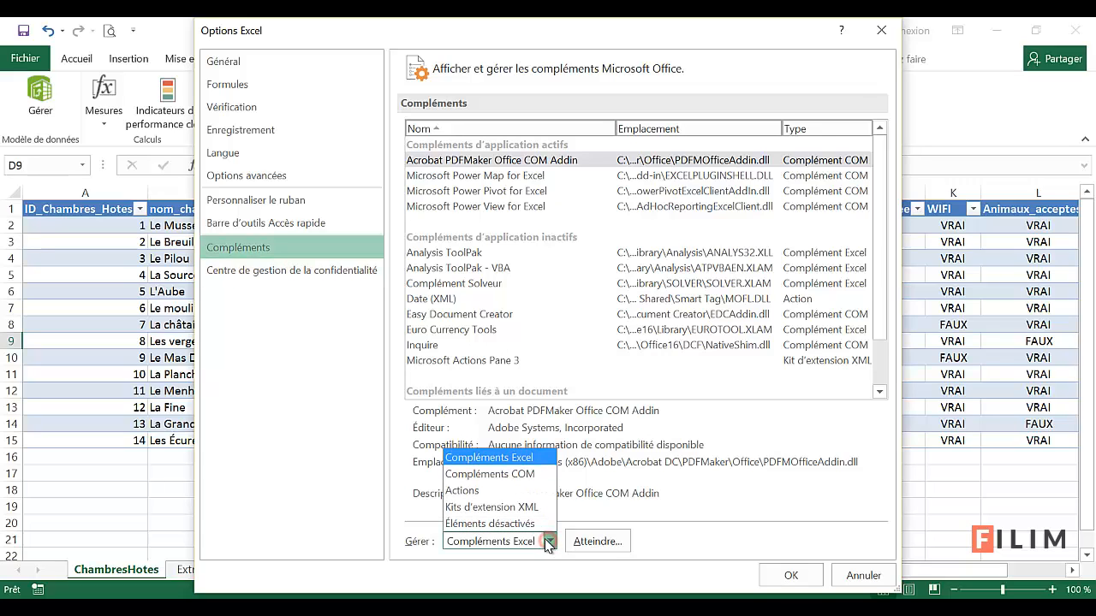
click(526, 474)
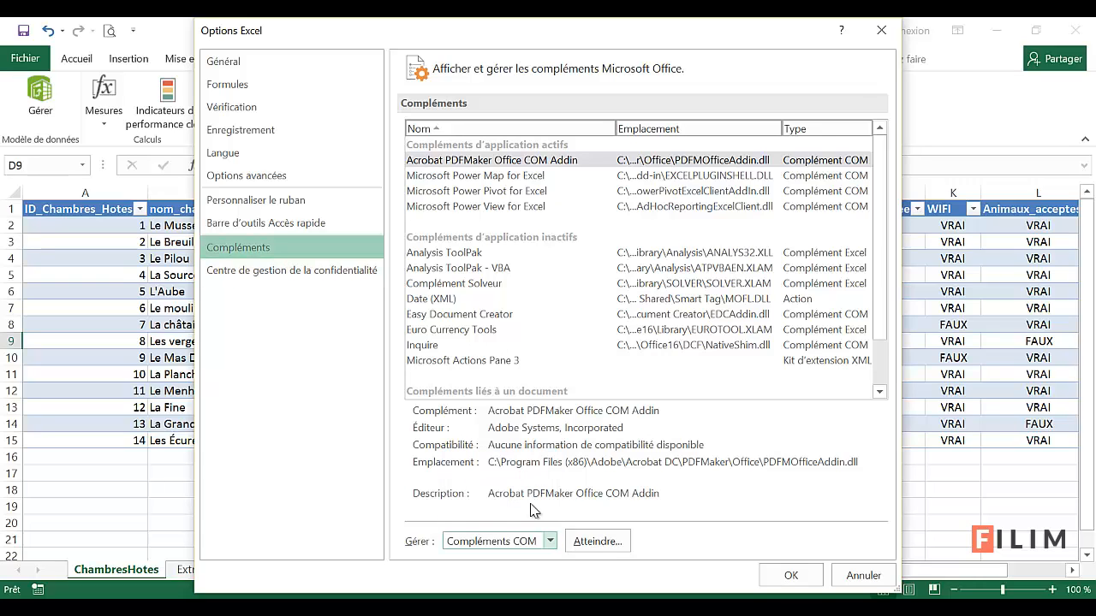
click(597, 541)
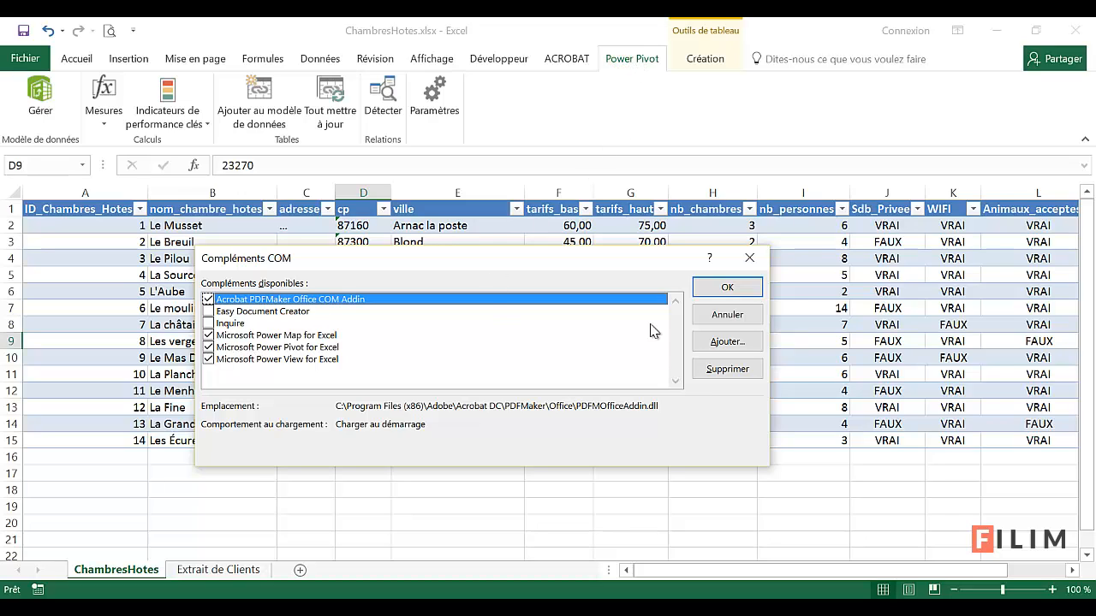
click(726, 289)
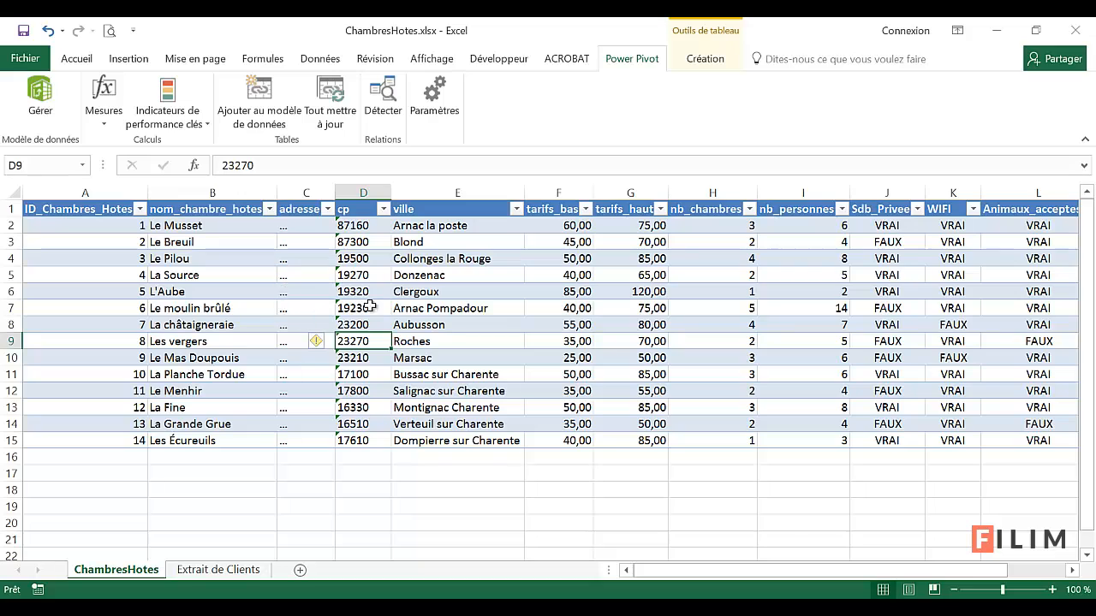
Step: Add the Chambres_Hotes table to the Power Pivot data model
click(419, 311)
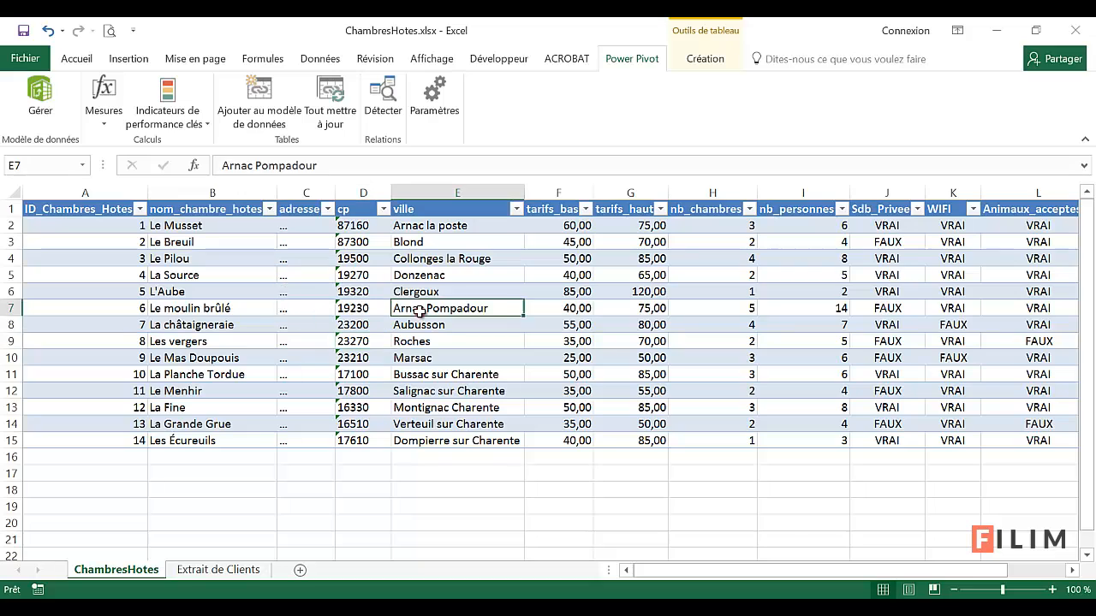
click(254, 92)
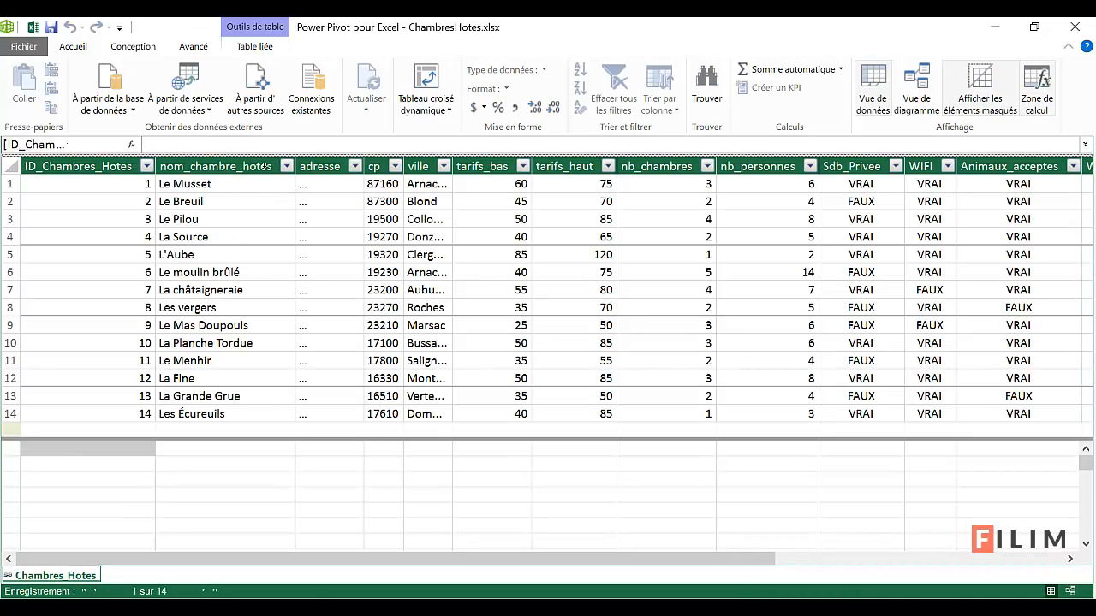
Step: Compare the Power Pivot window with the Excel workbook and examine the linked Chambres_Hotes table
drag(561, 28, 702, 111)
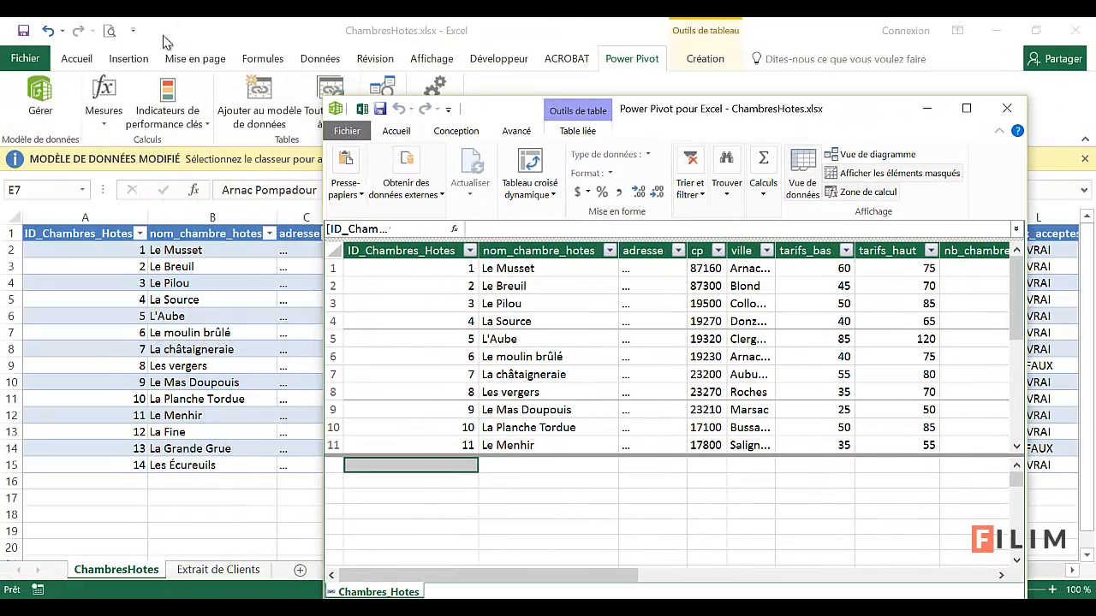
double_click(750, 111)
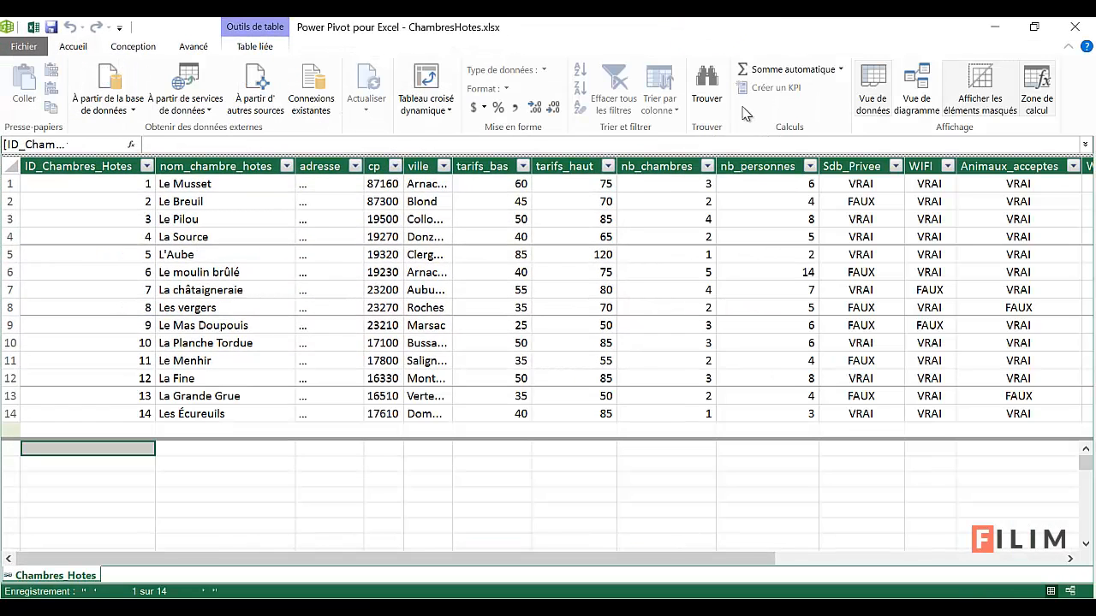
key(alt+Tab)
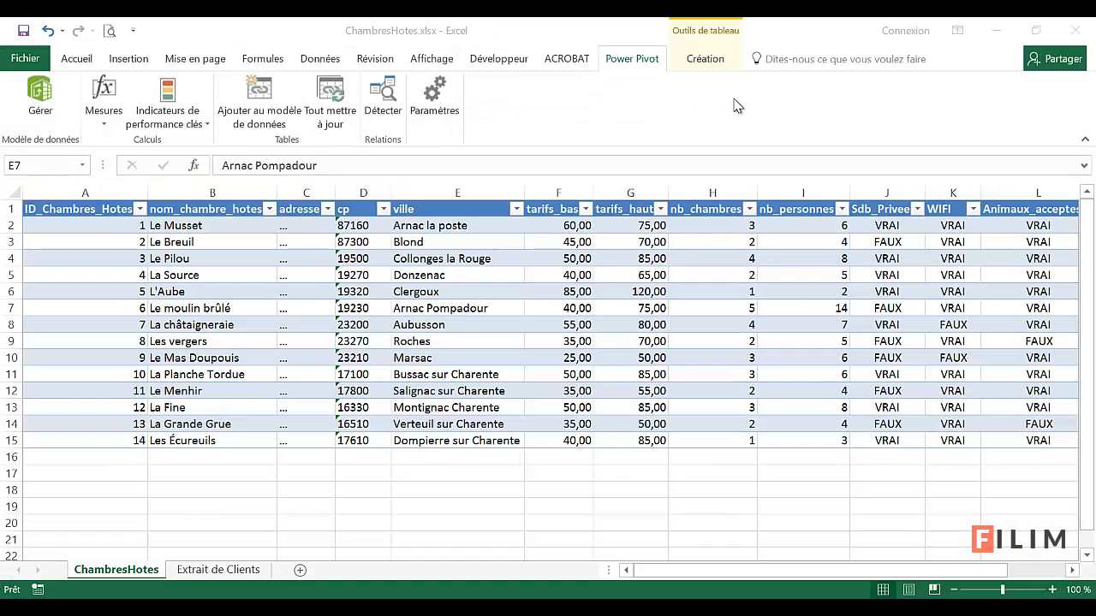
key(alt+Tab)
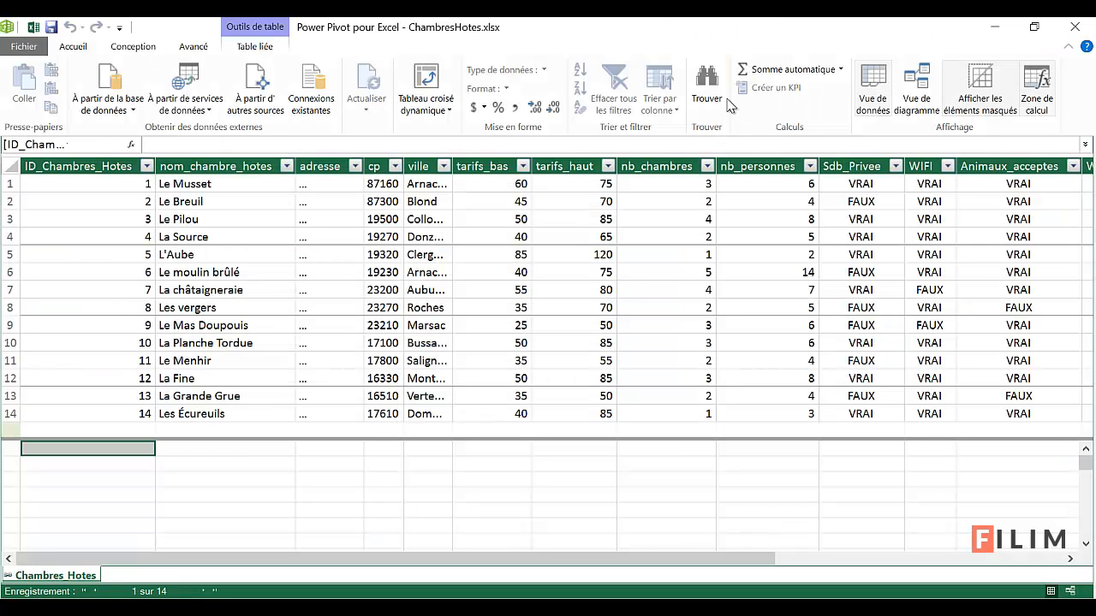
key(alt+Tab)
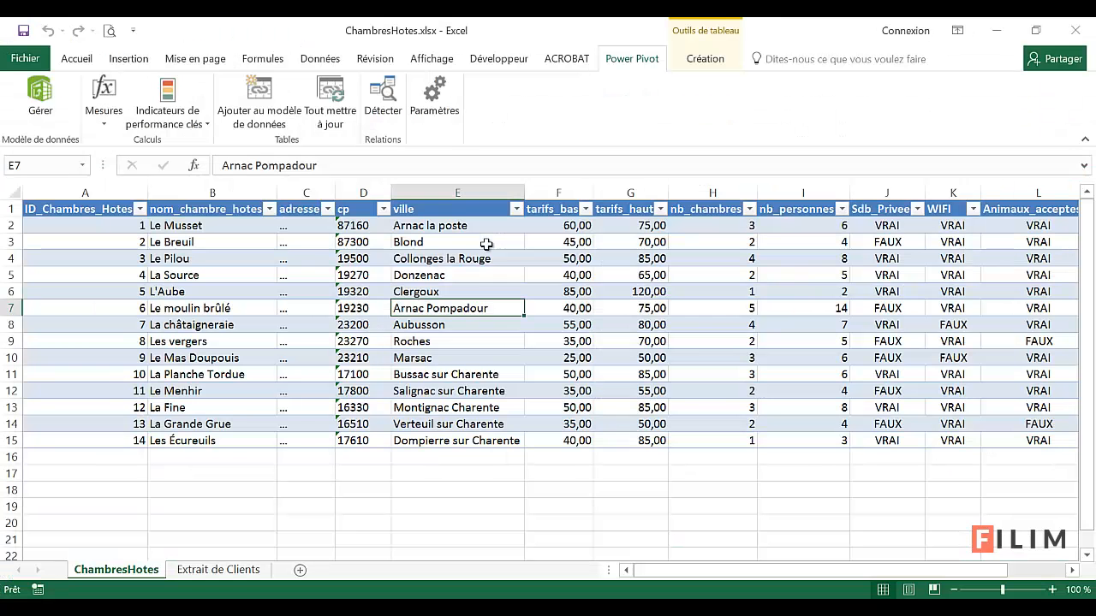
key(alt+Tab)
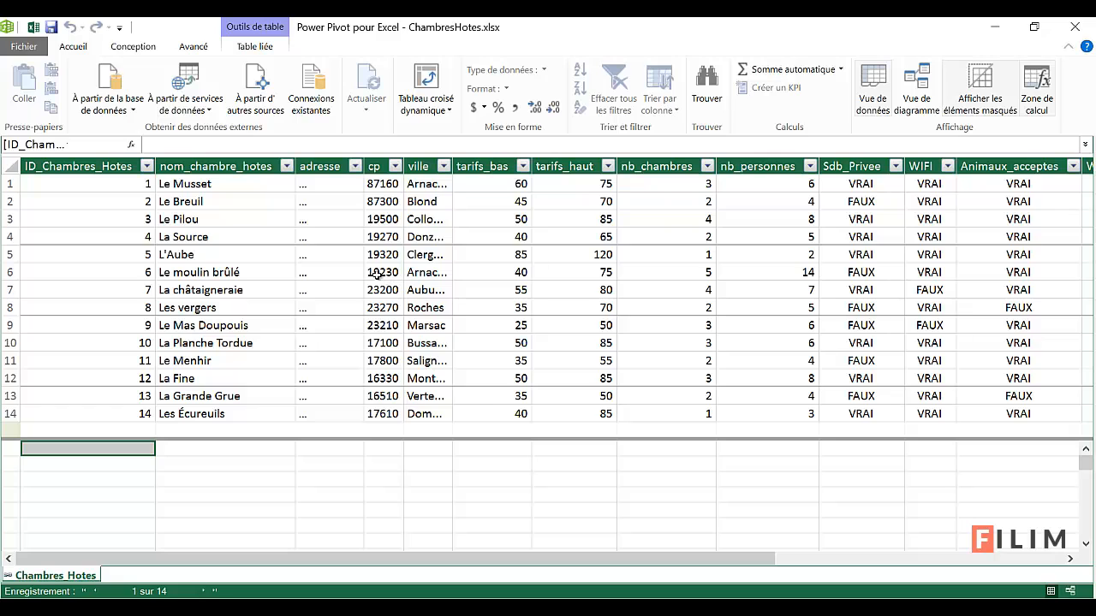
click(284, 286)
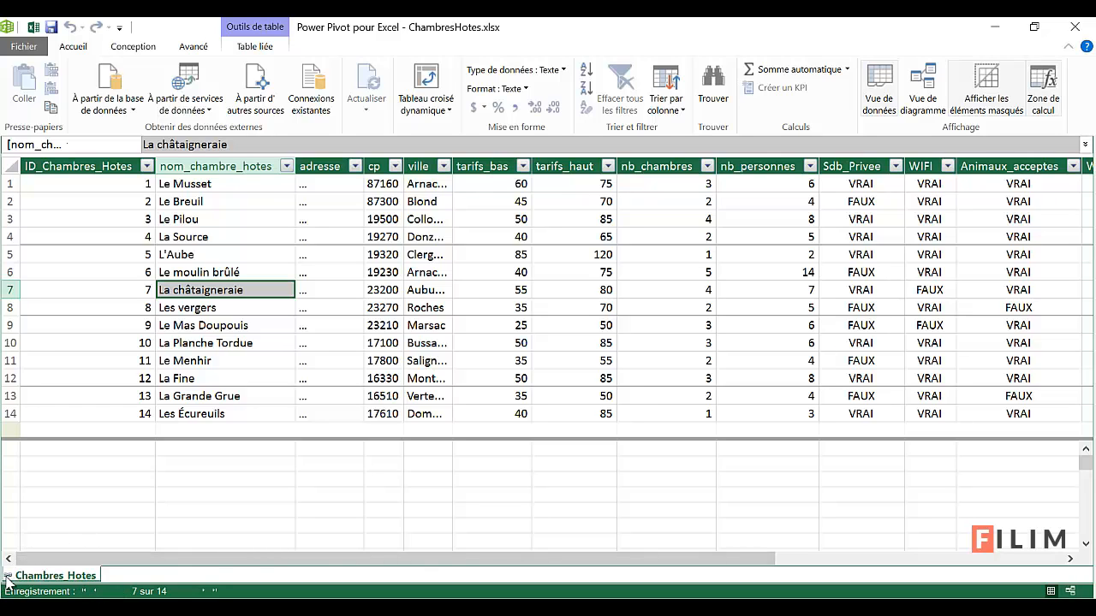
click(336, 289)
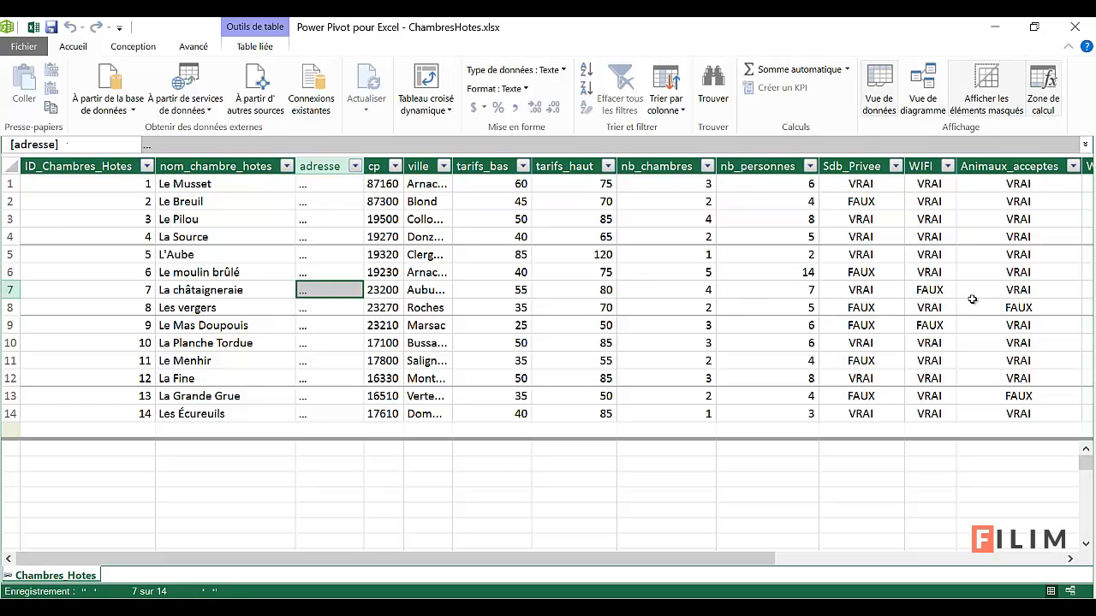
drag(572, 548, 363, 586)
Step: Switch back to the Excel workbook and add the Clients table from the Extrait de Clients sheet to the data model
key(alt+Tab)
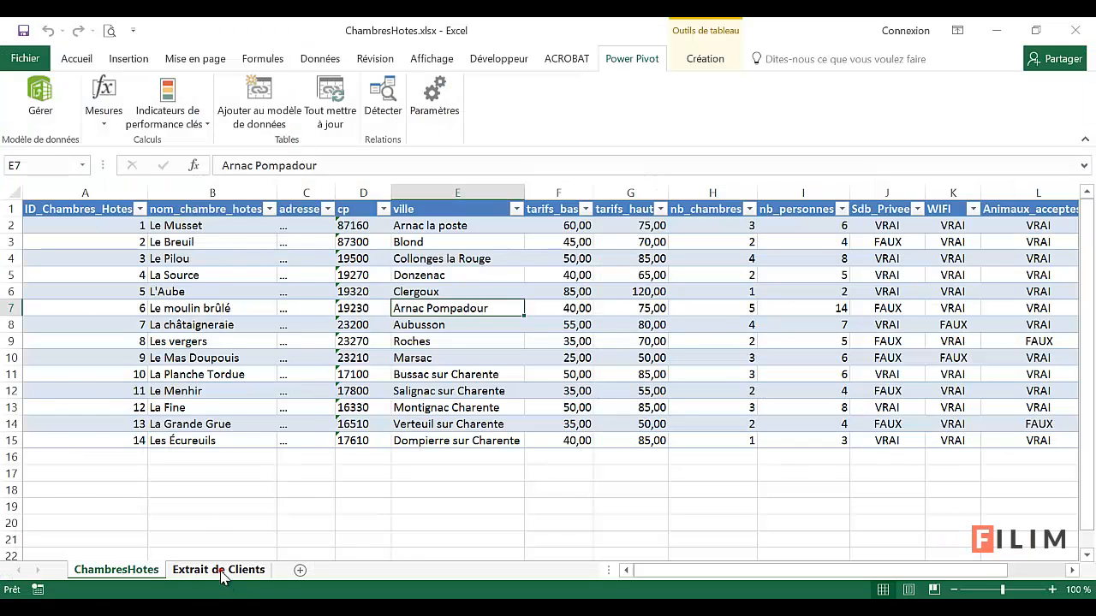
click(219, 570)
click(229, 343)
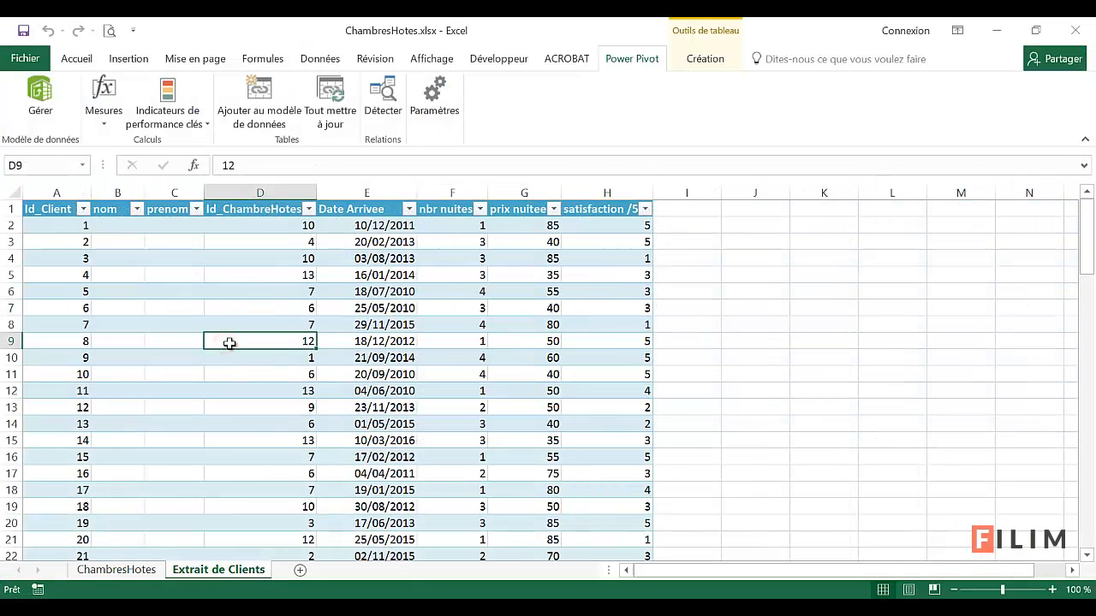
click(261, 88)
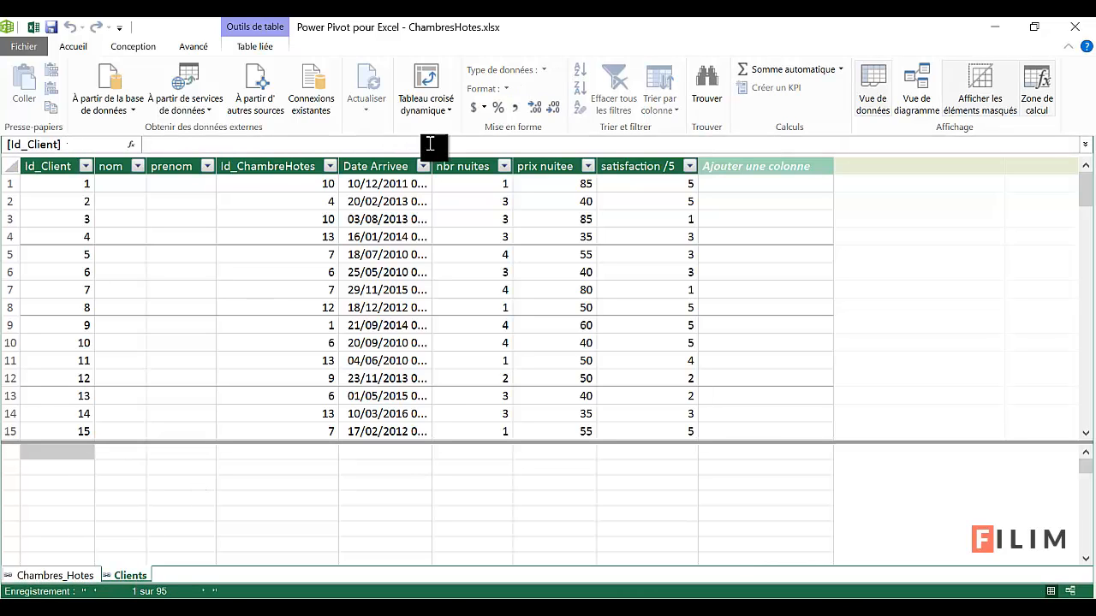
Step: Widen the Date Arrivee column of the Clients table and set its format to the date-only *14/03/2001
drag(433, 166, 475, 165)
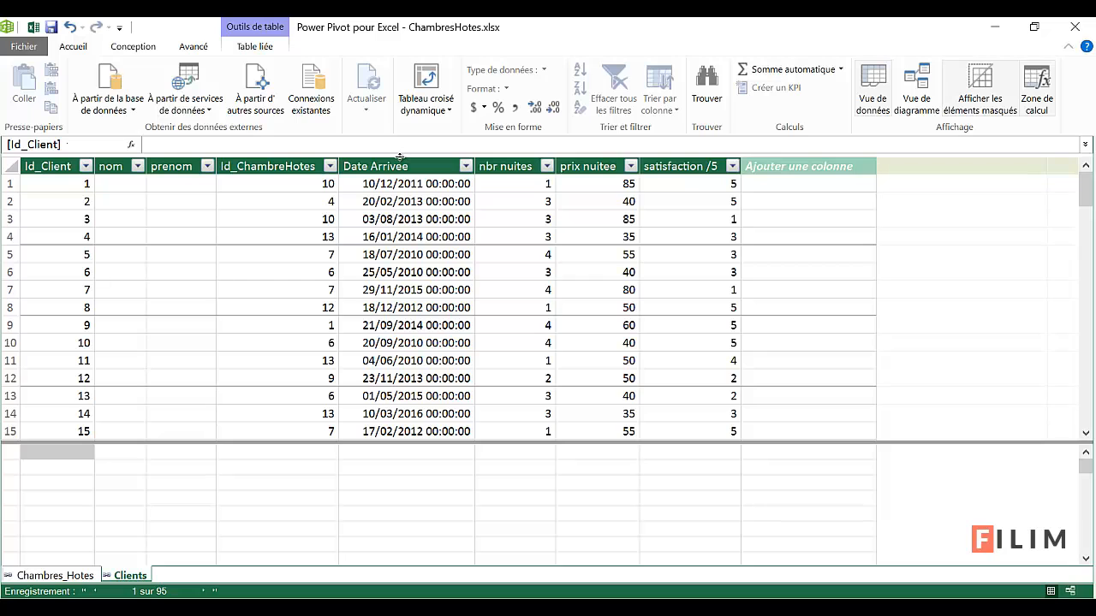
drag(399, 155, 403, 155)
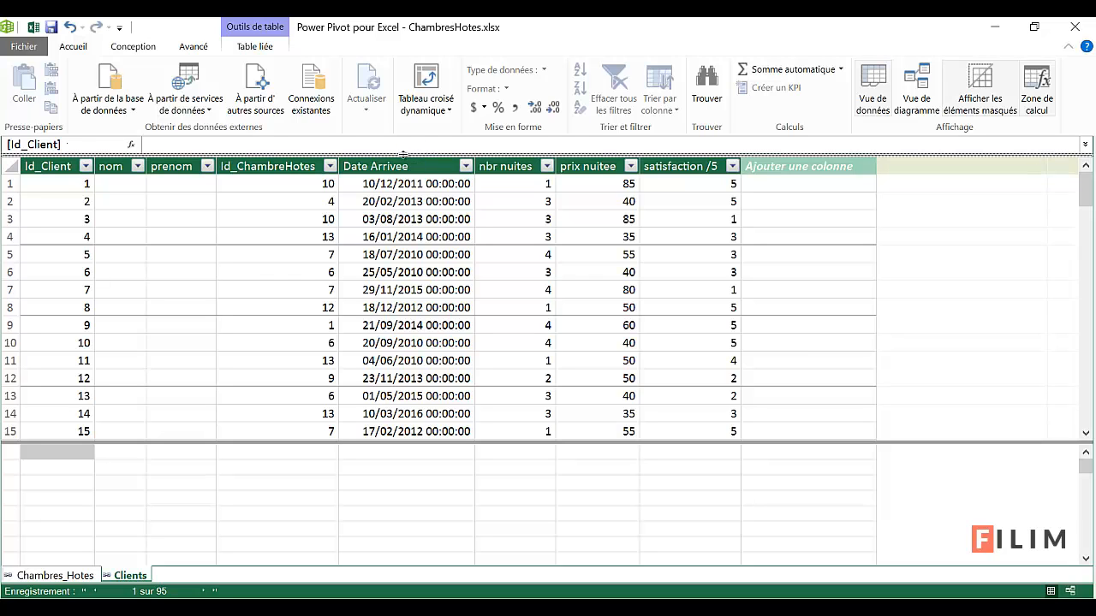
click(402, 158)
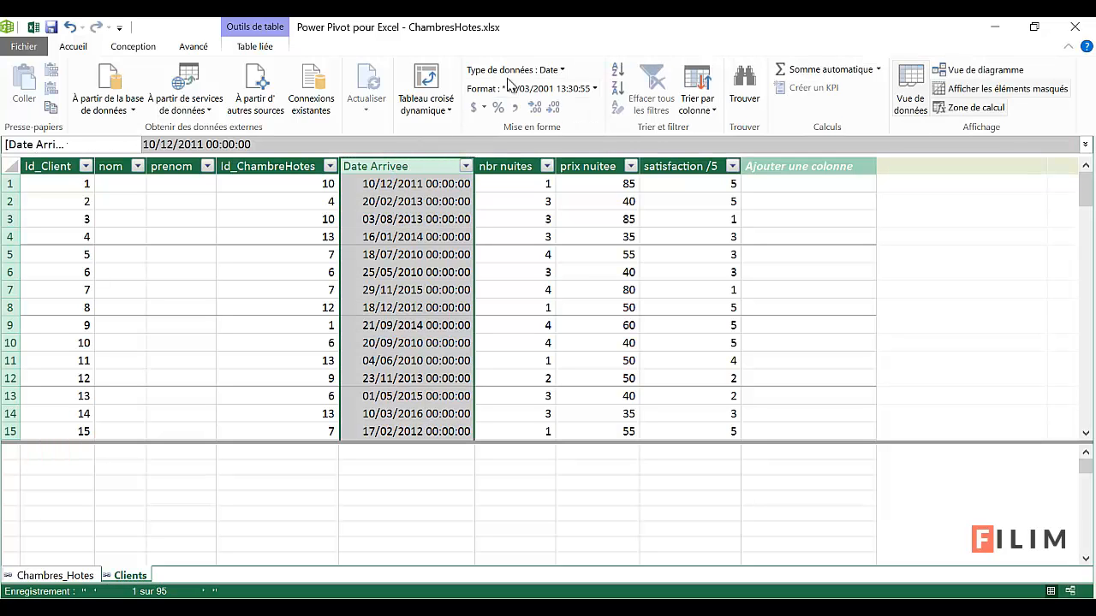
click(562, 70)
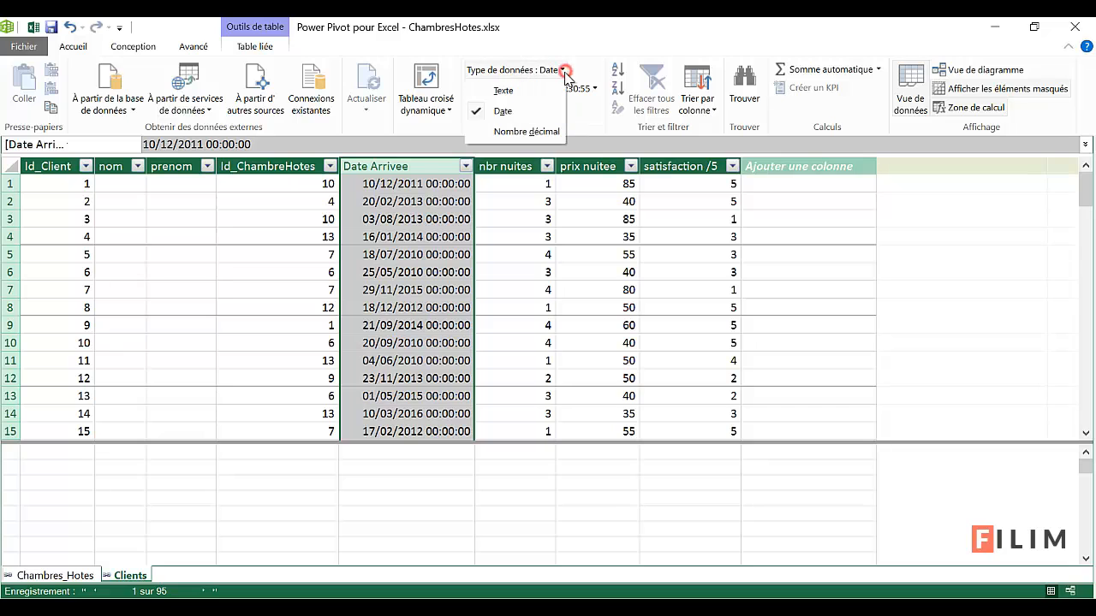
click(532, 110)
click(593, 88)
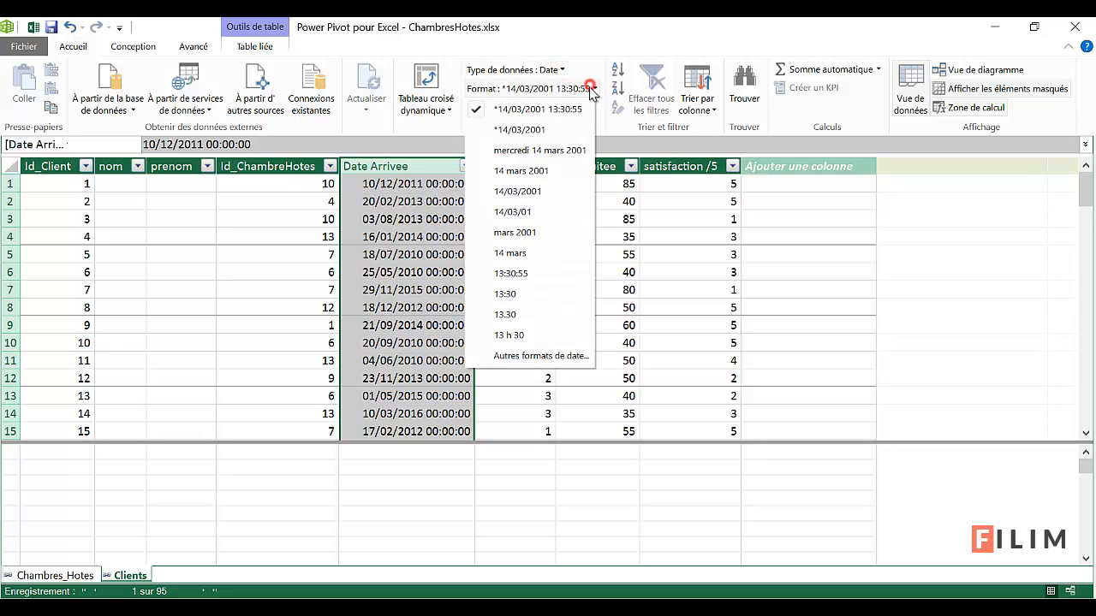
click(531, 129)
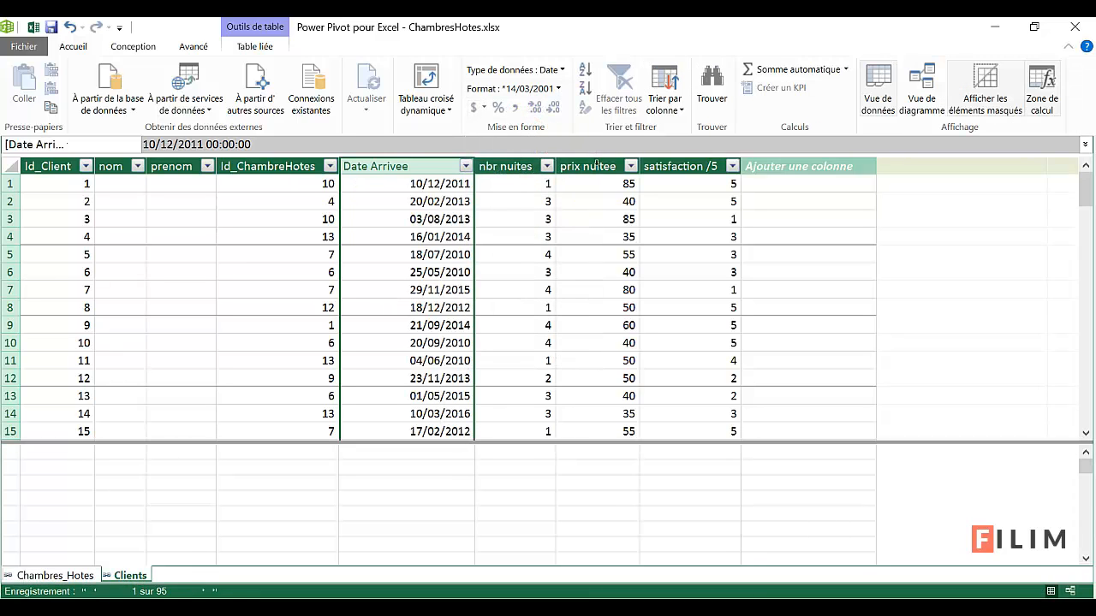
Step: Format the prix nuitee column of the Clients table as currency (Devise)
click(599, 158)
click(538, 88)
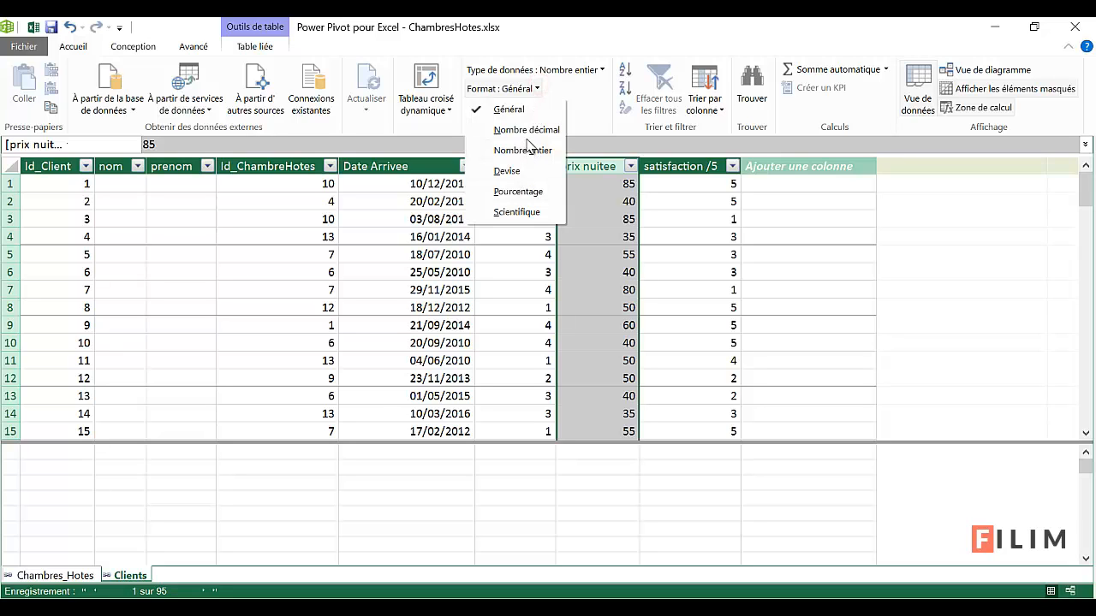
click(509, 171)
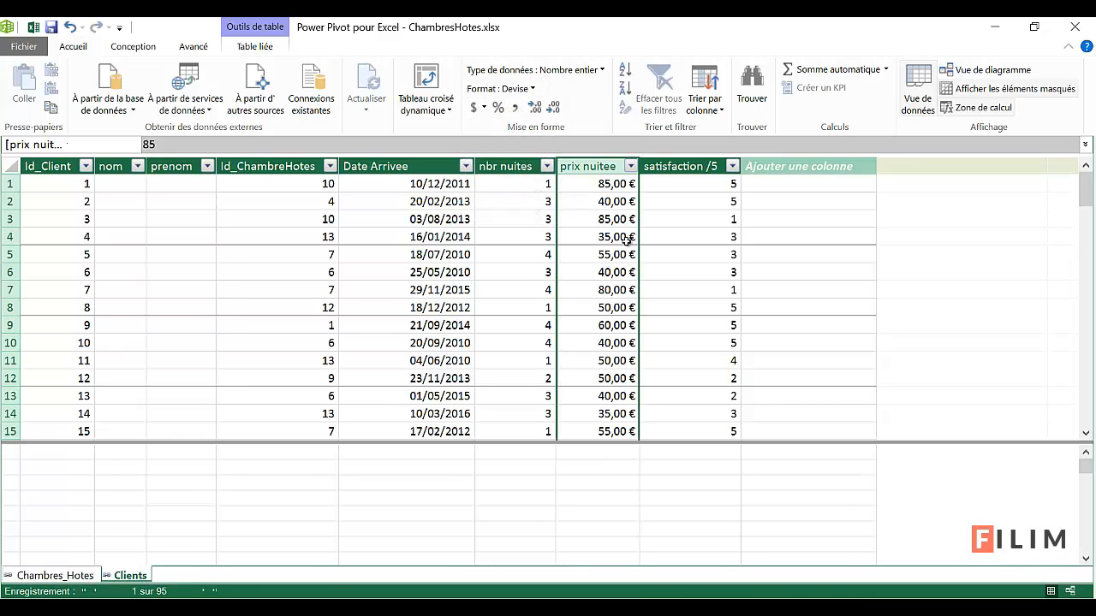
Step: Format the tarifs_bas and tarifs_haut columns of the Chambres_Hotes table as currency (Devise)
click(51, 576)
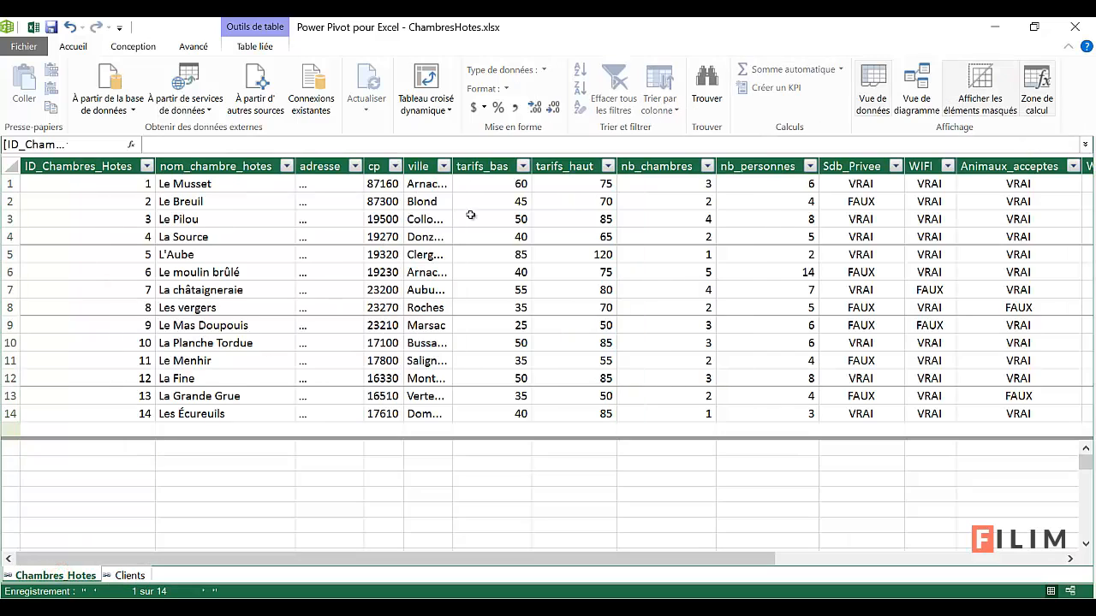
drag(488, 165, 541, 166)
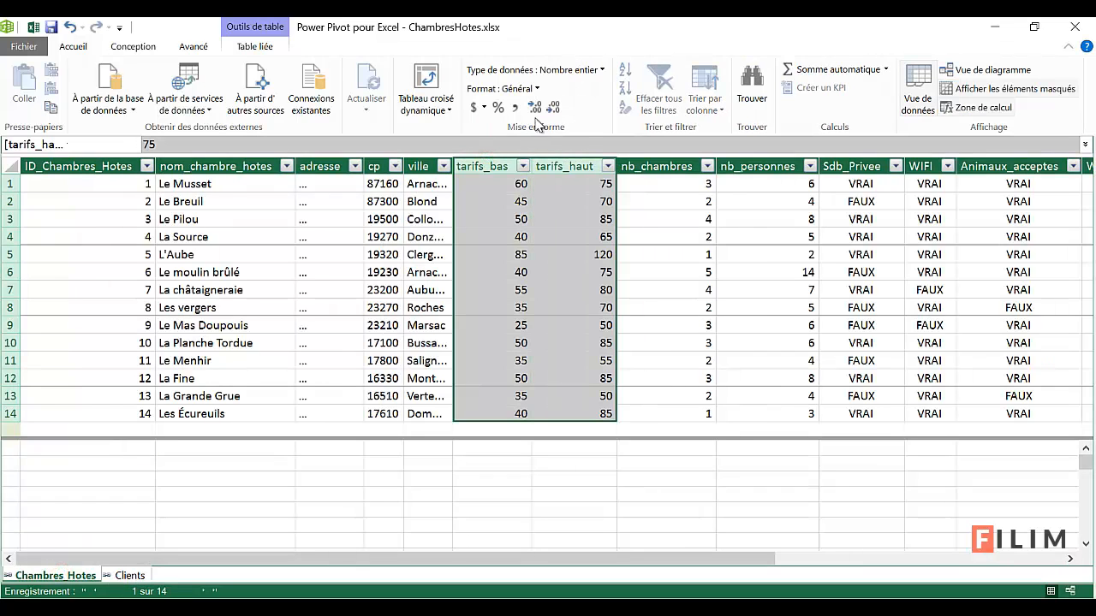
click(536, 88)
click(519, 170)
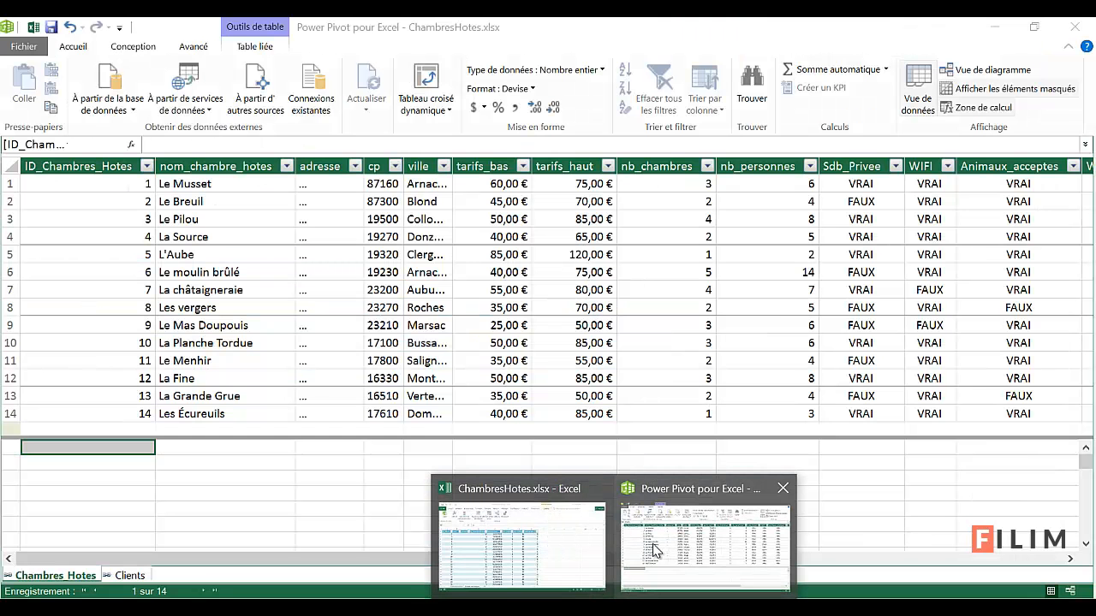
Step: Close the Power Pivot window and reopen the data model from the Excel workbook
click(652, 551)
click(524, 275)
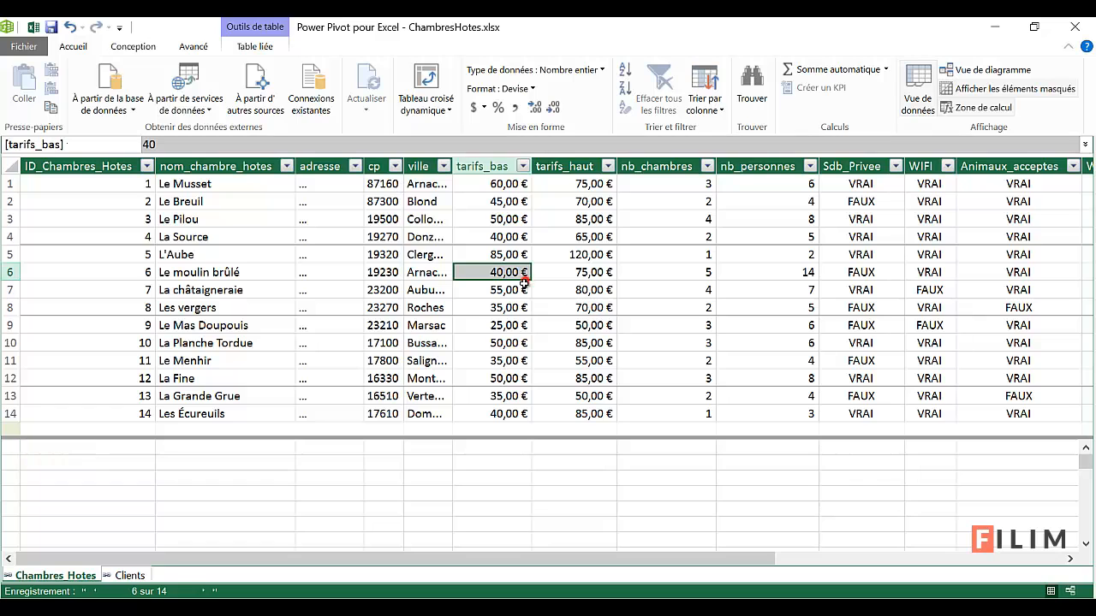
click(1086, 31)
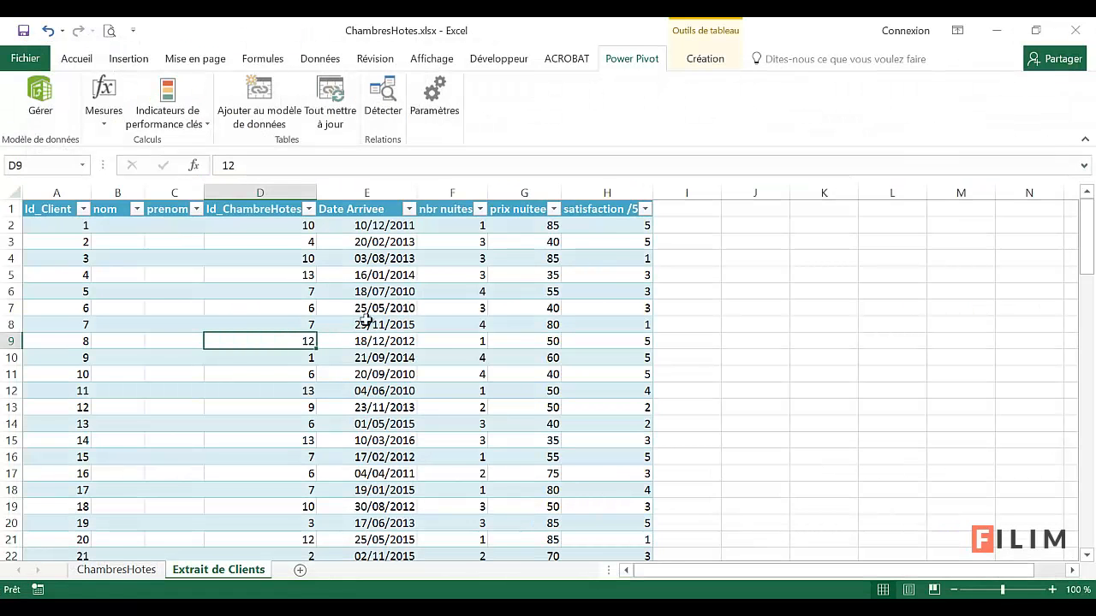
click(215, 359)
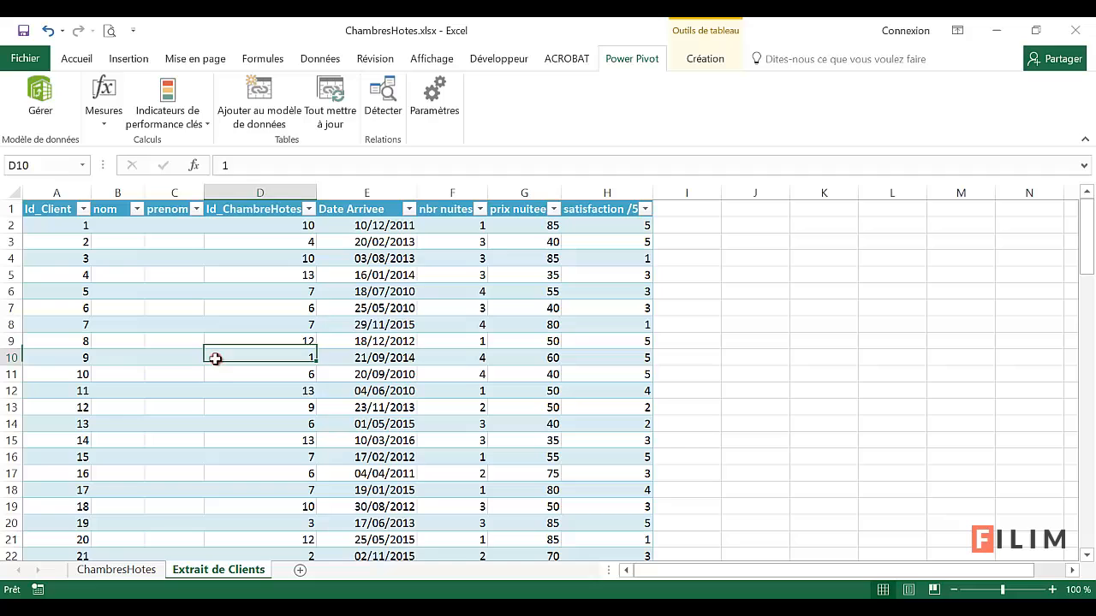
click(34, 94)
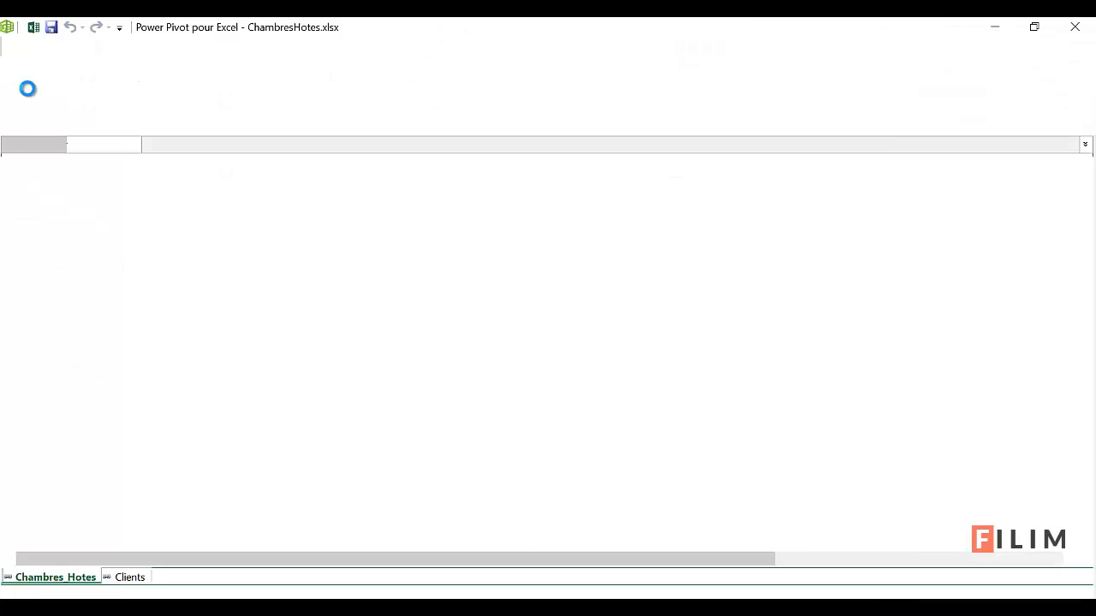
click(445, 271)
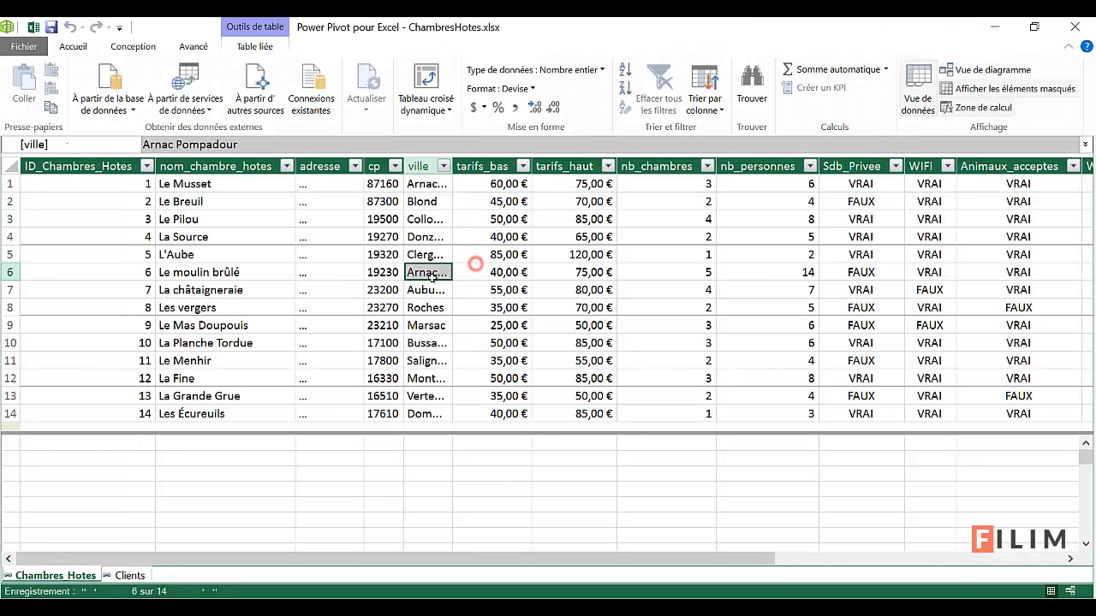
Step: Compare the ID_Chambres_Hotes column of the Chambres_Hotes table with the Id_ChambreHotes column of the Clients table
click(341, 276)
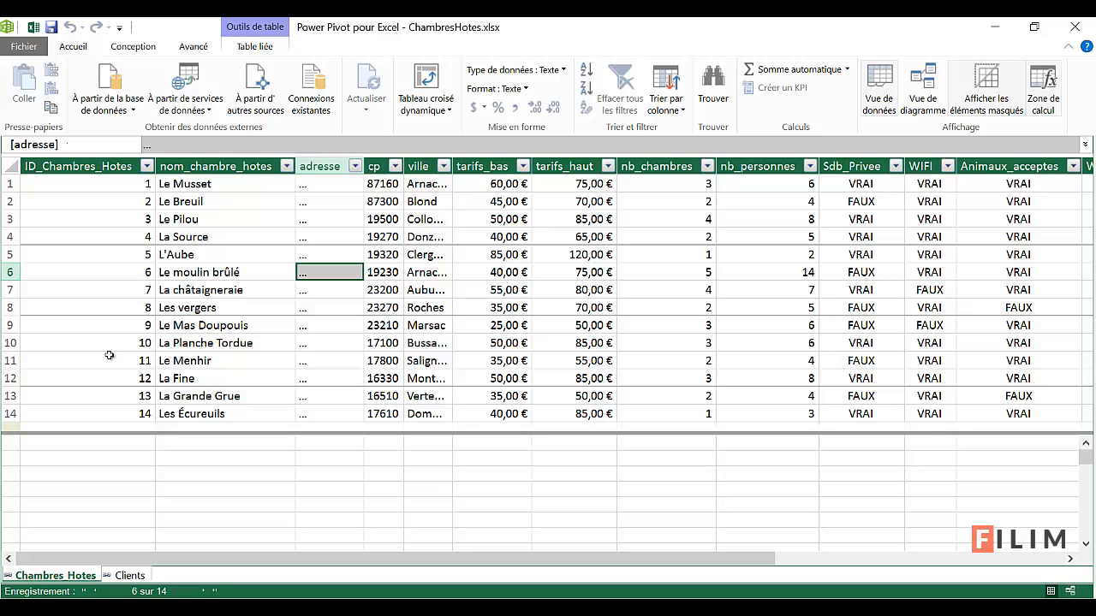
click(91, 156)
click(115, 578)
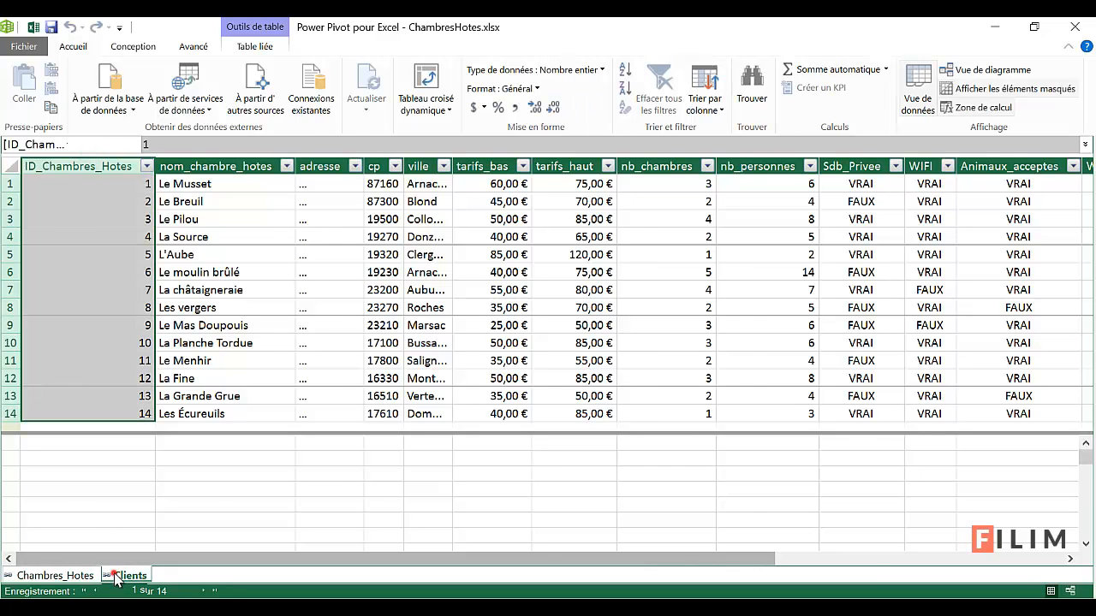
click(304, 157)
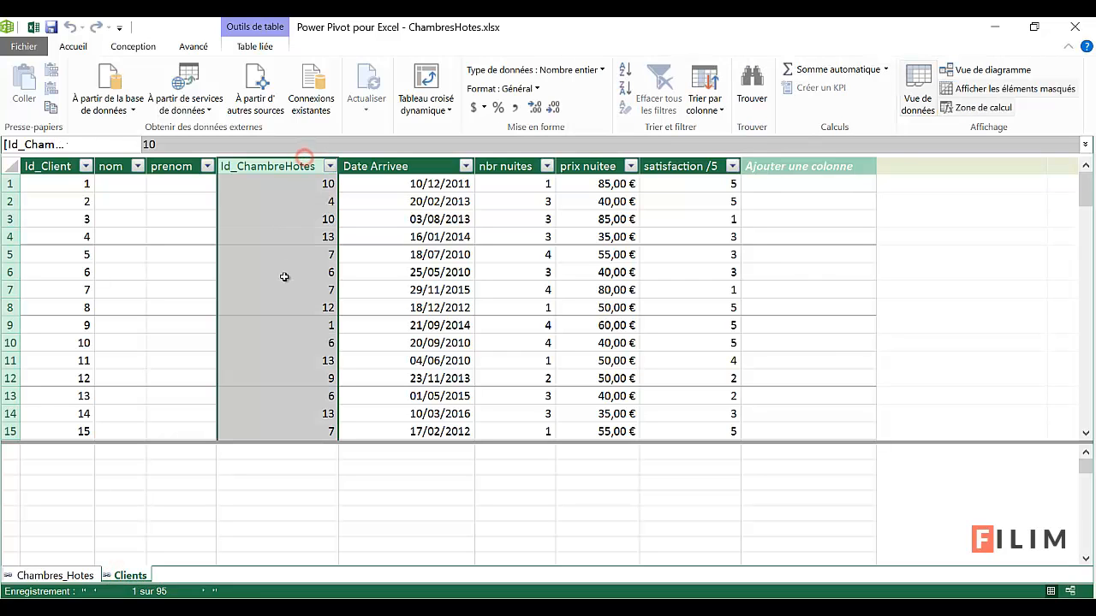
click(392, 271)
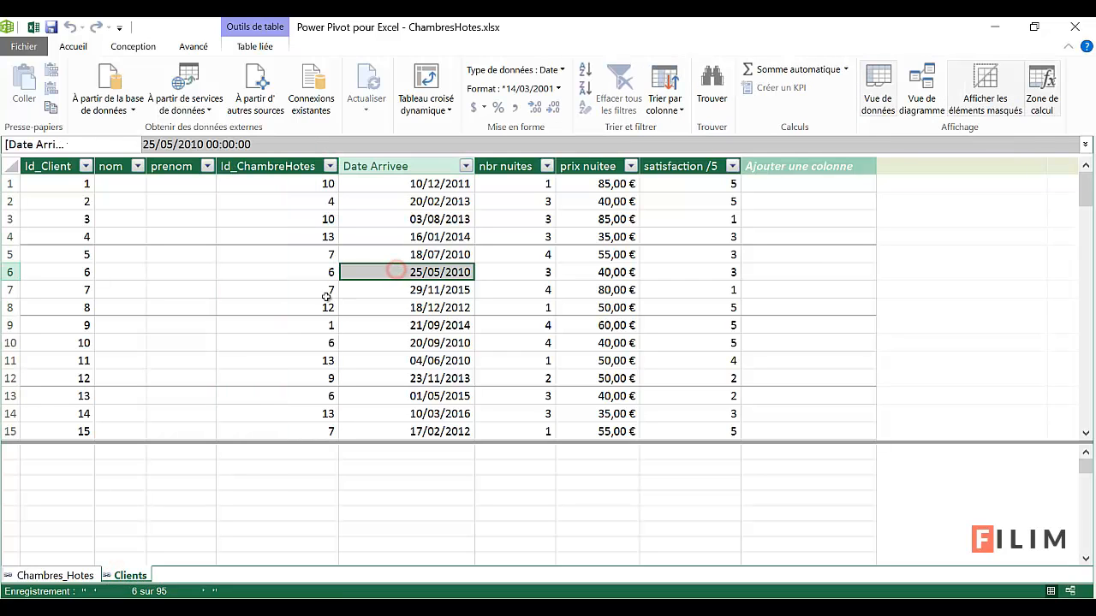
Step: Show the data model as a diagram and enlarge the Chambres_Hotes and Clients tables until all their fields fit
click(73, 48)
click(922, 88)
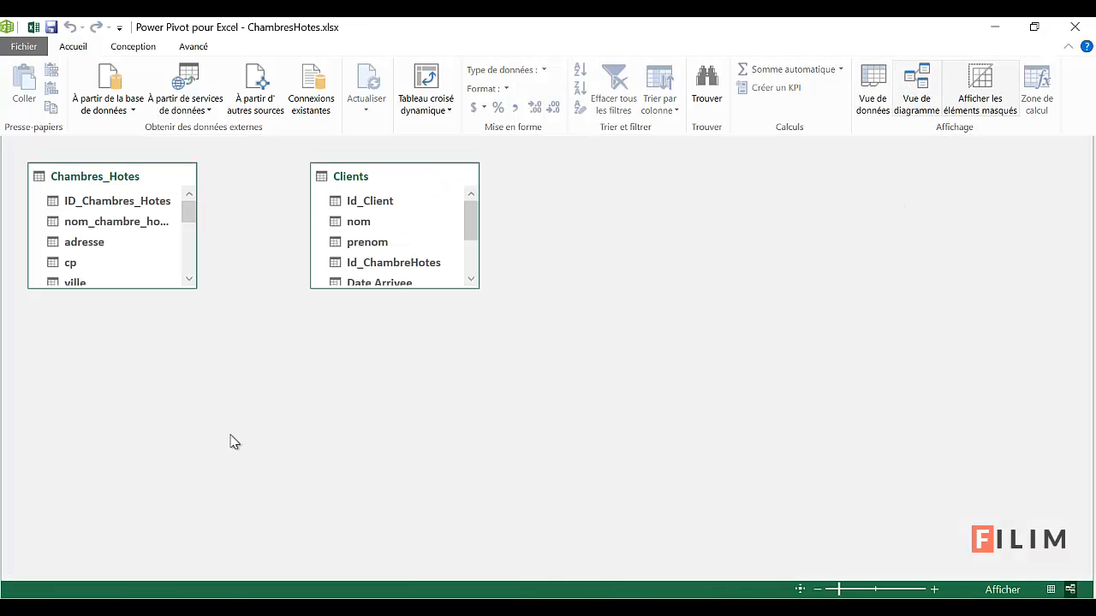
drag(196, 291, 241, 556)
drag(481, 246, 510, 465)
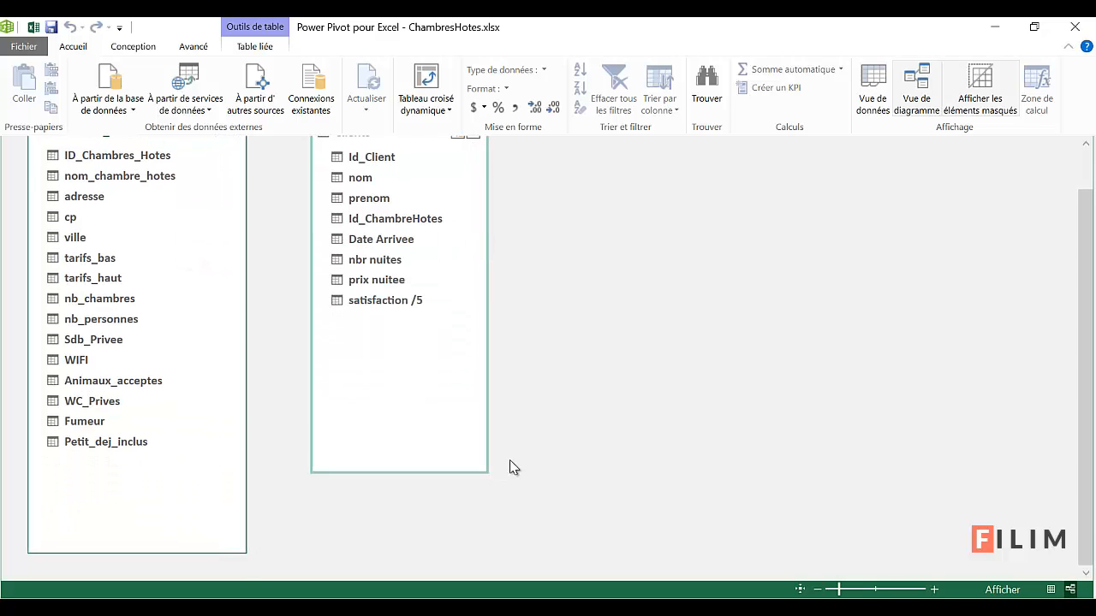
Step: Create a relationship between ID_Chambres_Hotes in the Chambres_Hotes table and Id_ChambreHotes in the Clients table
drag(147, 204, 353, 263)
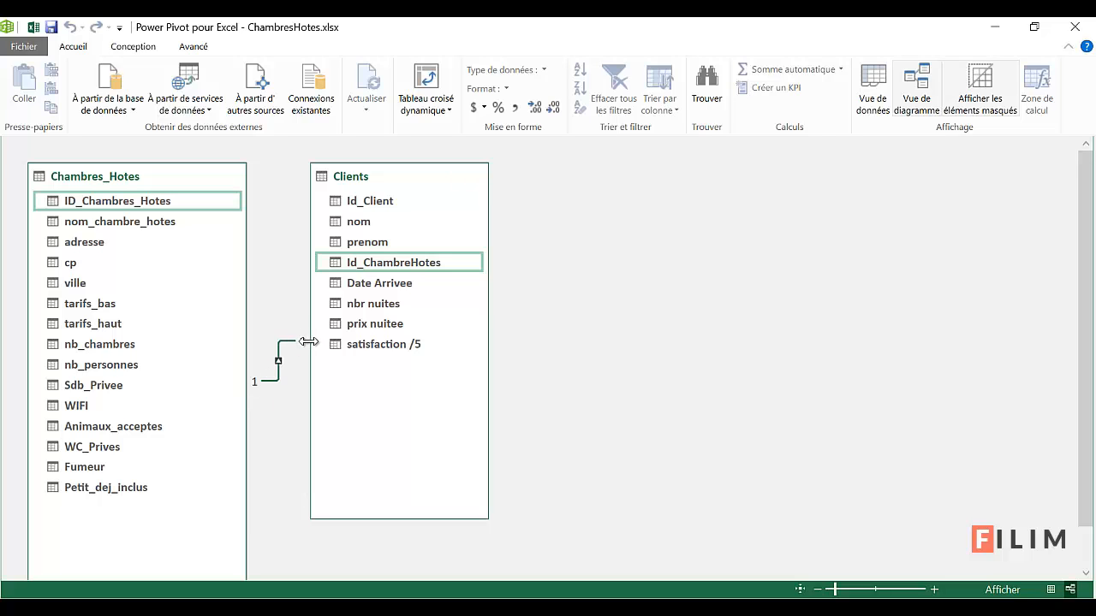
click(282, 410)
click(594, 240)
click(378, 299)
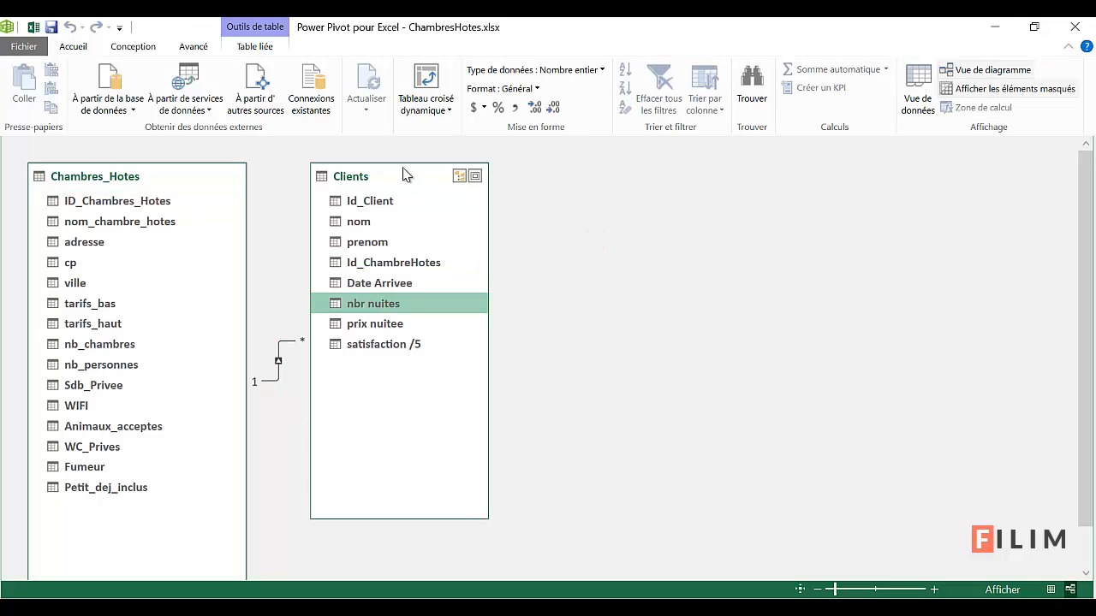
Step: Move the Clients table farther from Chambres_Hotes in the diagram and shorten both table boxes
drag(406, 174, 474, 176)
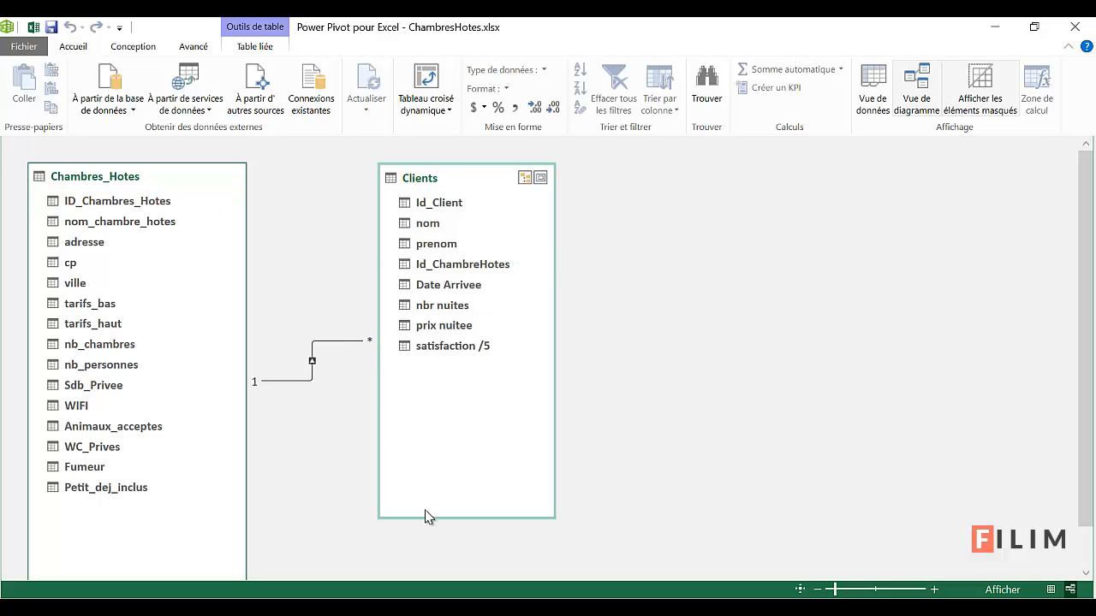
drag(425, 517, 424, 483)
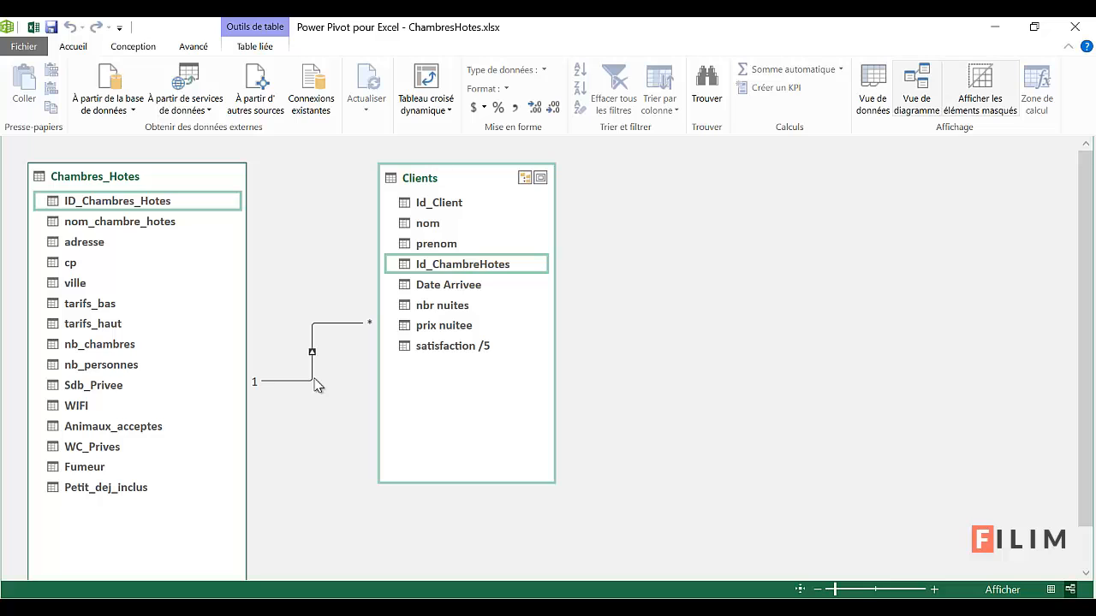
scroll(186, 556, down, 1)
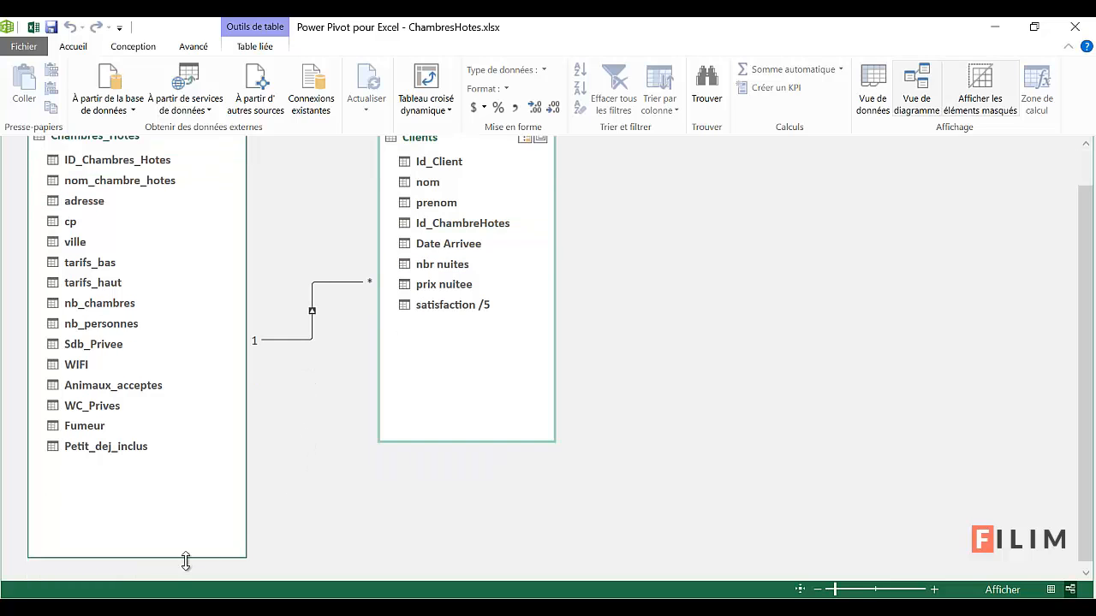
drag(191, 559, 202, 475)
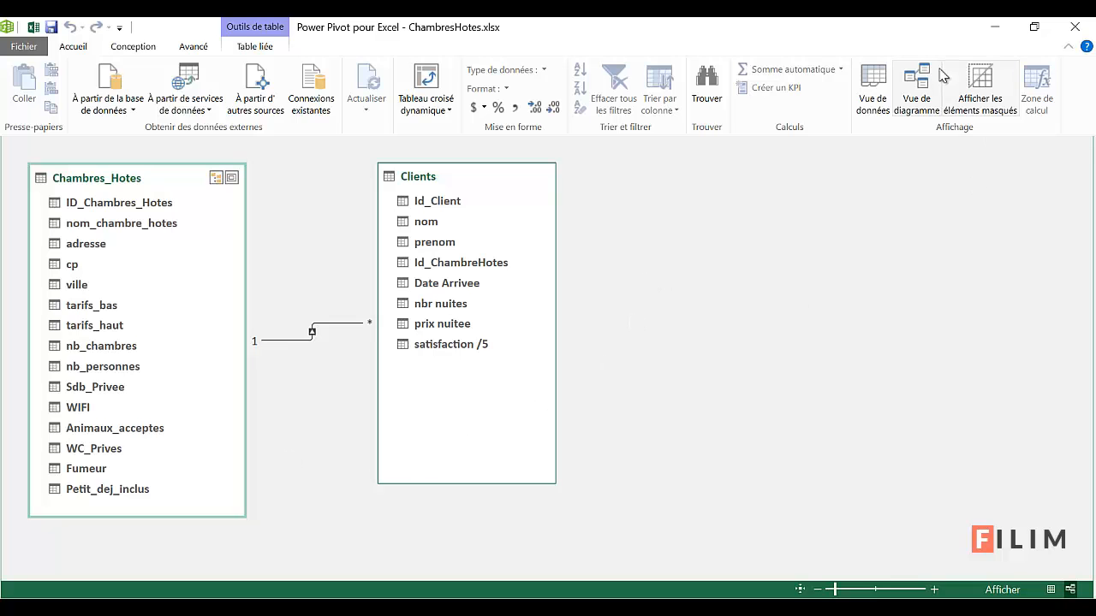
Step: Return to the data view and check the relationship markers on the linked columns of the Clients and Chambres_Hotes tables
click(877, 84)
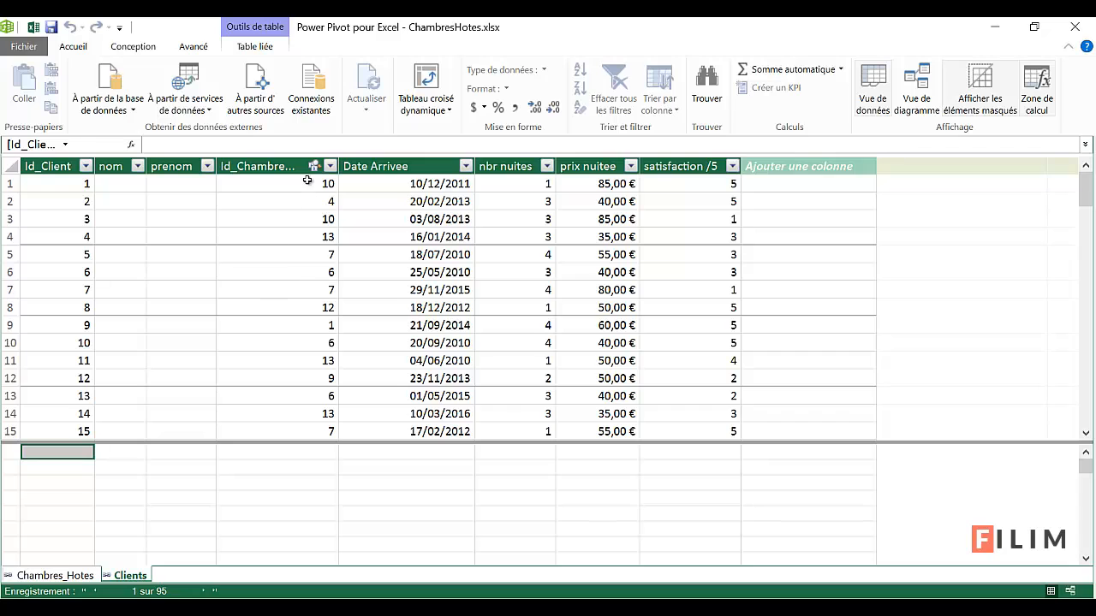
mouse_move(315, 165)
click(55, 576)
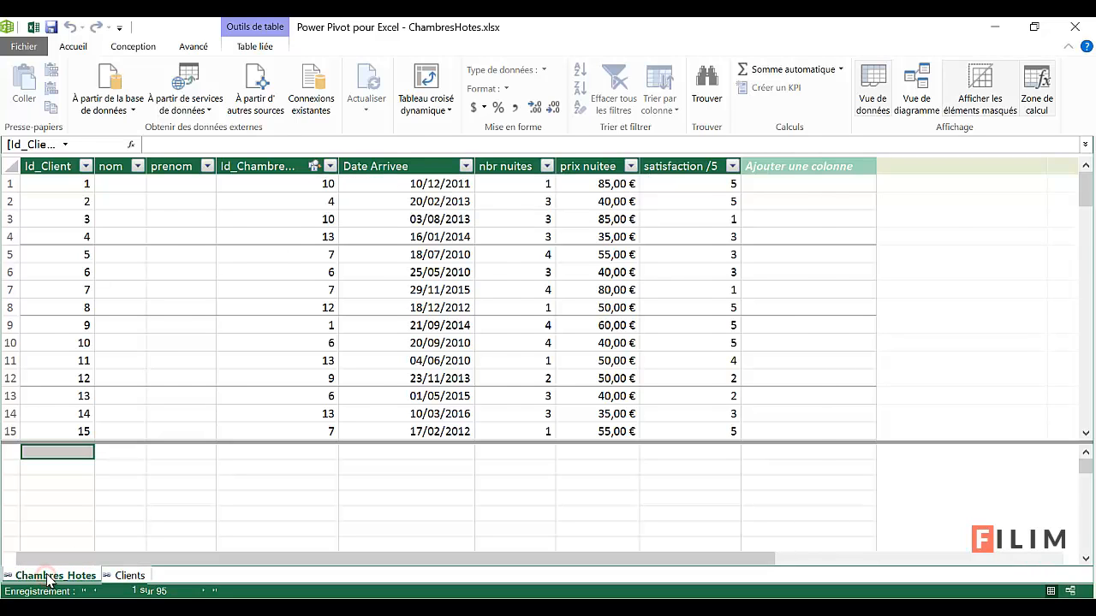
mouse_move(133, 169)
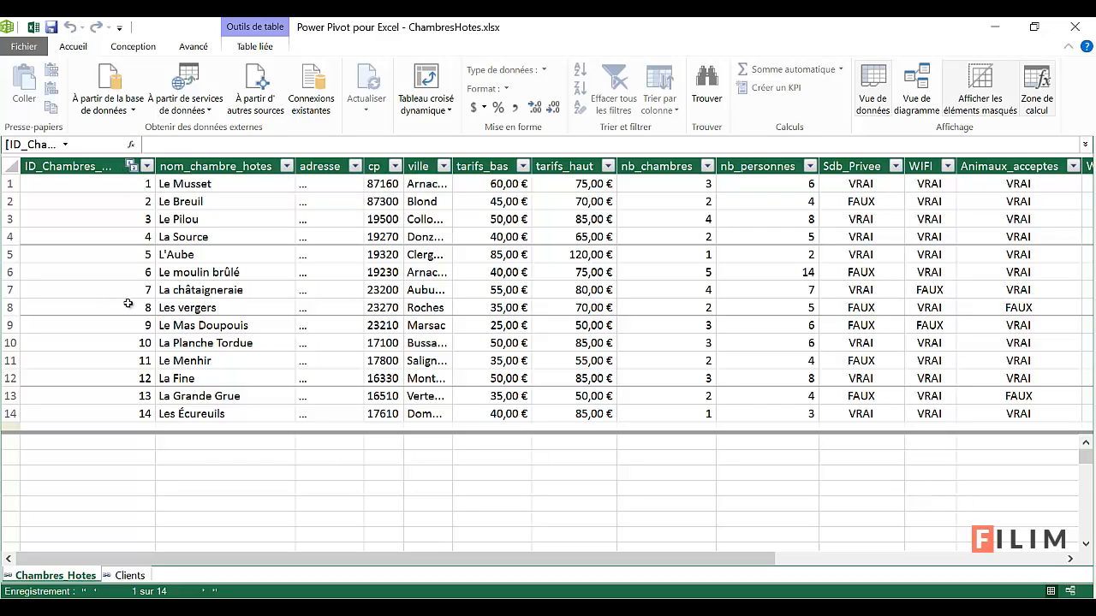
click(500, 236)
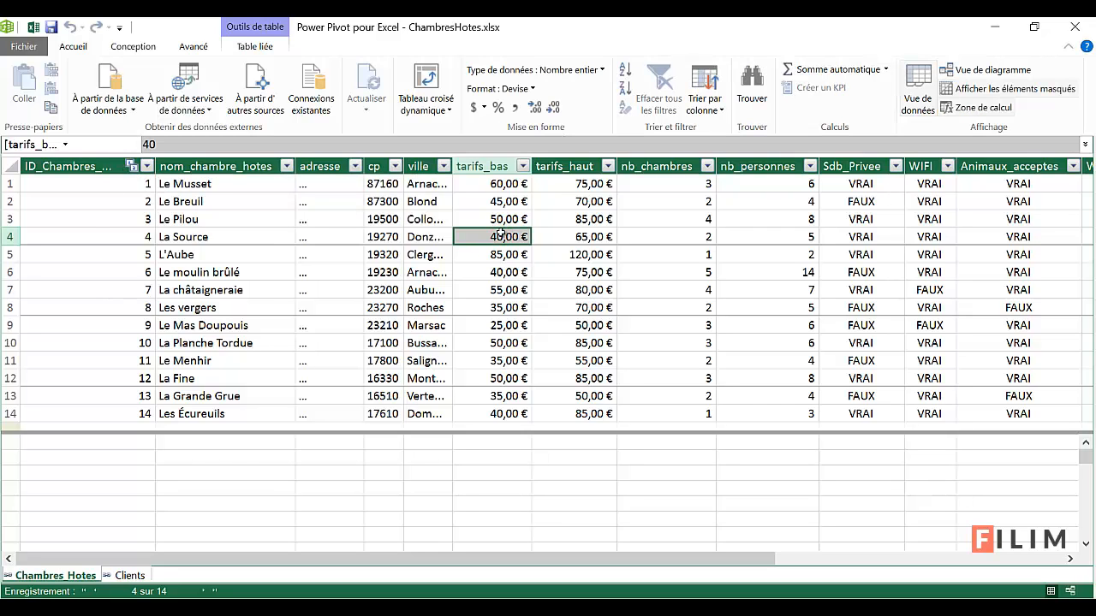
Step: Create a PivotTable from the data model on a new worksheet
click(441, 212)
click(439, 94)
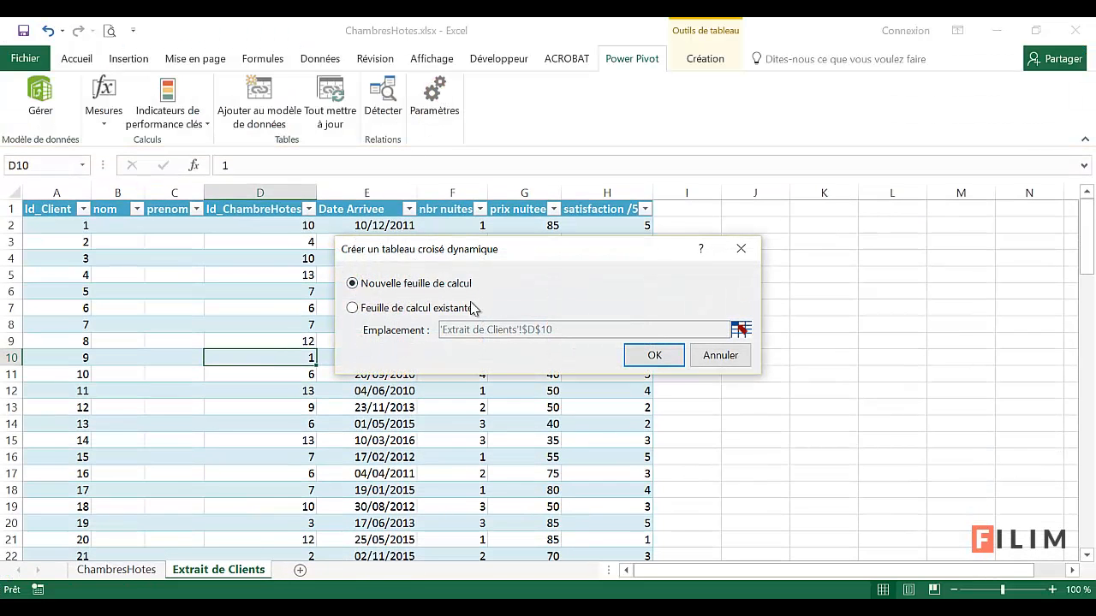
click(668, 359)
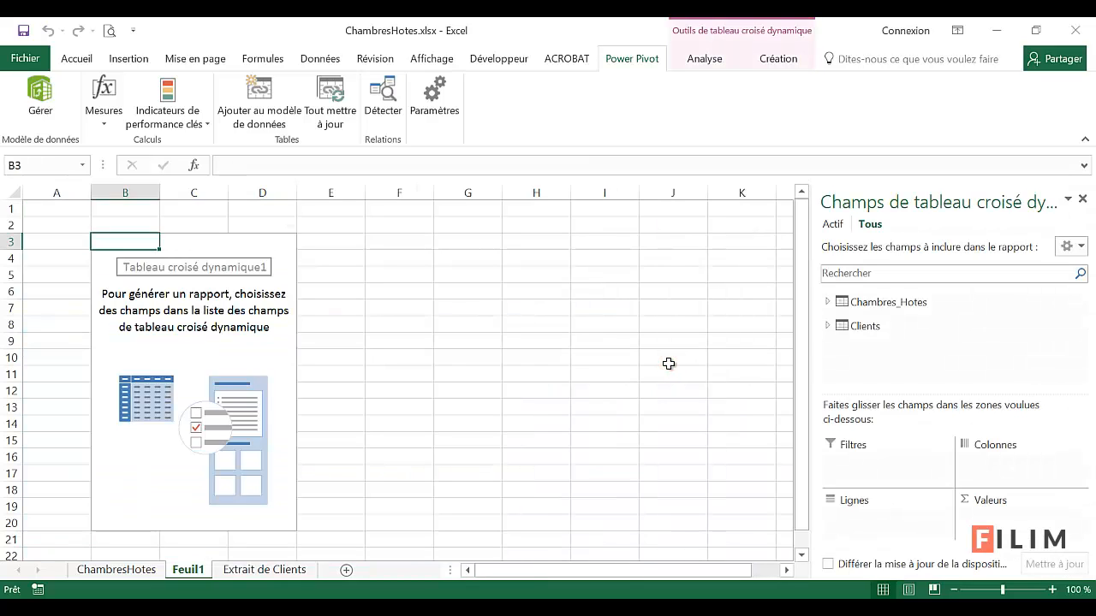
Step: Rename the new PivotTable worksheet as Analyse
double_click(192, 573)
text(A)
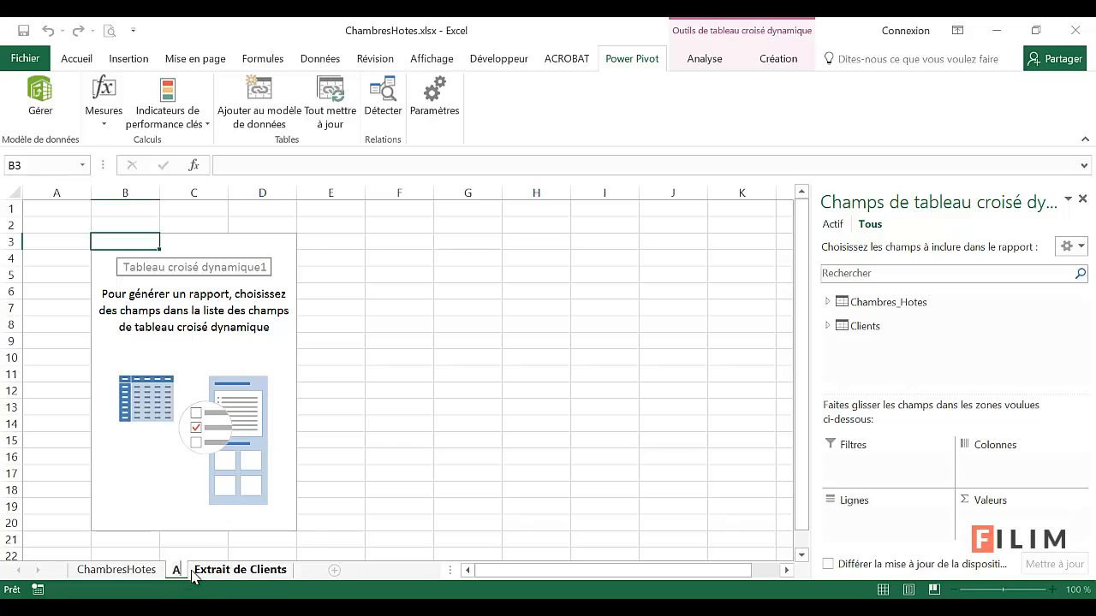
text(ralyse)
key(Return)
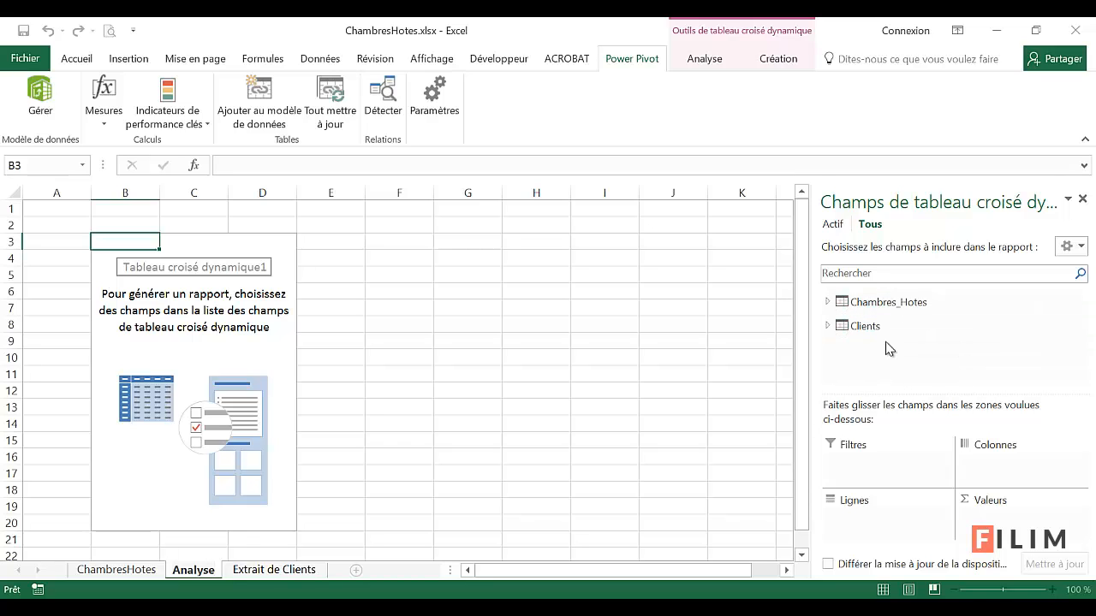
Step: Add the nom_chambre_hotes field of the Chambres_Hotes table to the PivotTable rows
click(827, 326)
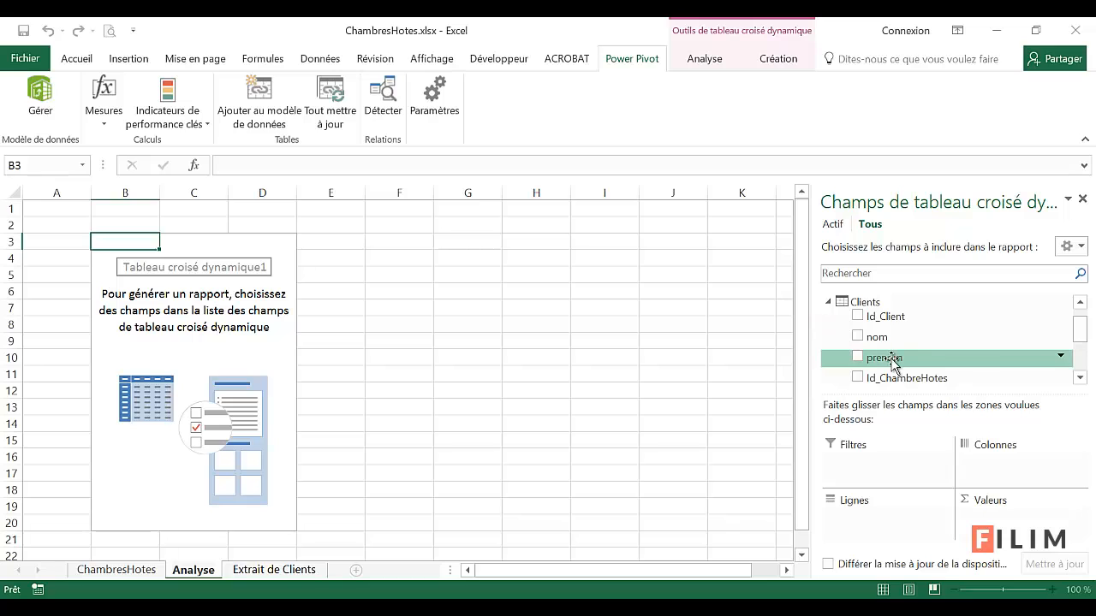
click(828, 301)
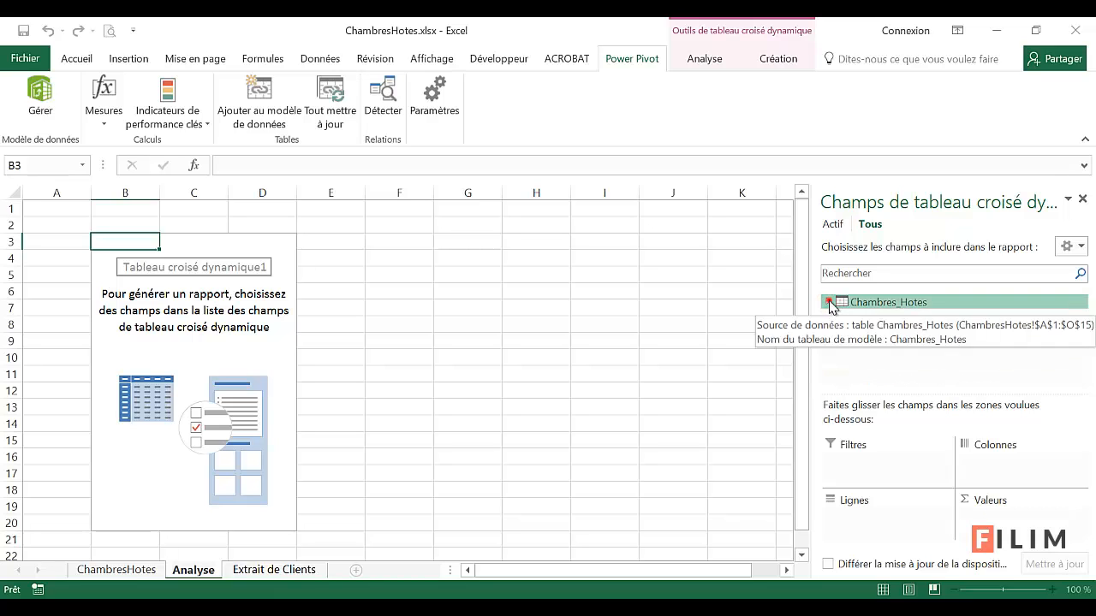
click(828, 302)
click(858, 338)
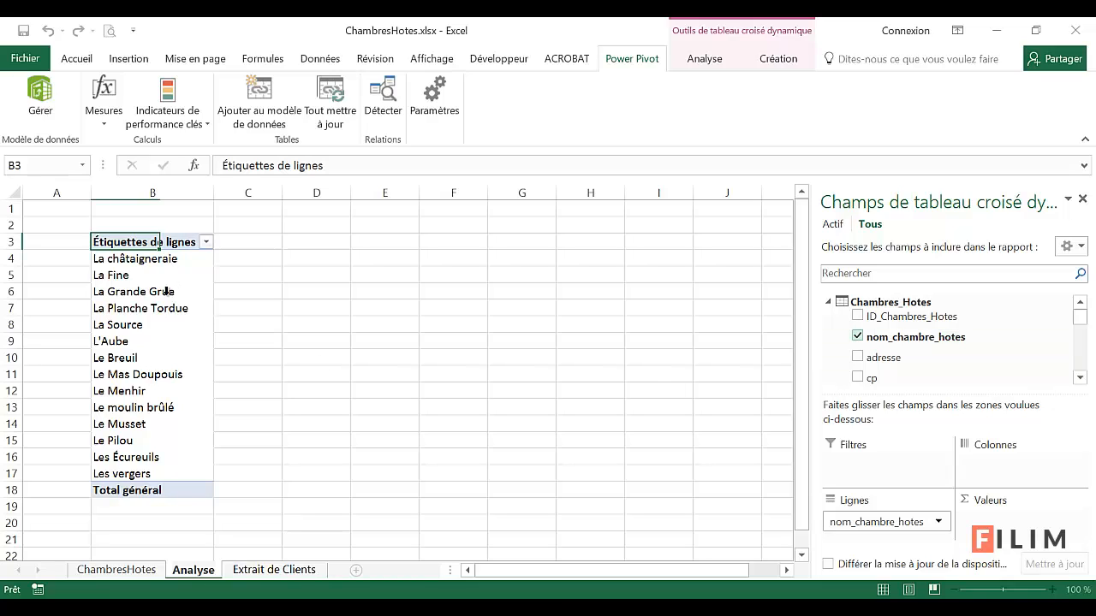
Step: Add the satisfaction /5 field of the Clients table to the PivotTable values
click(828, 302)
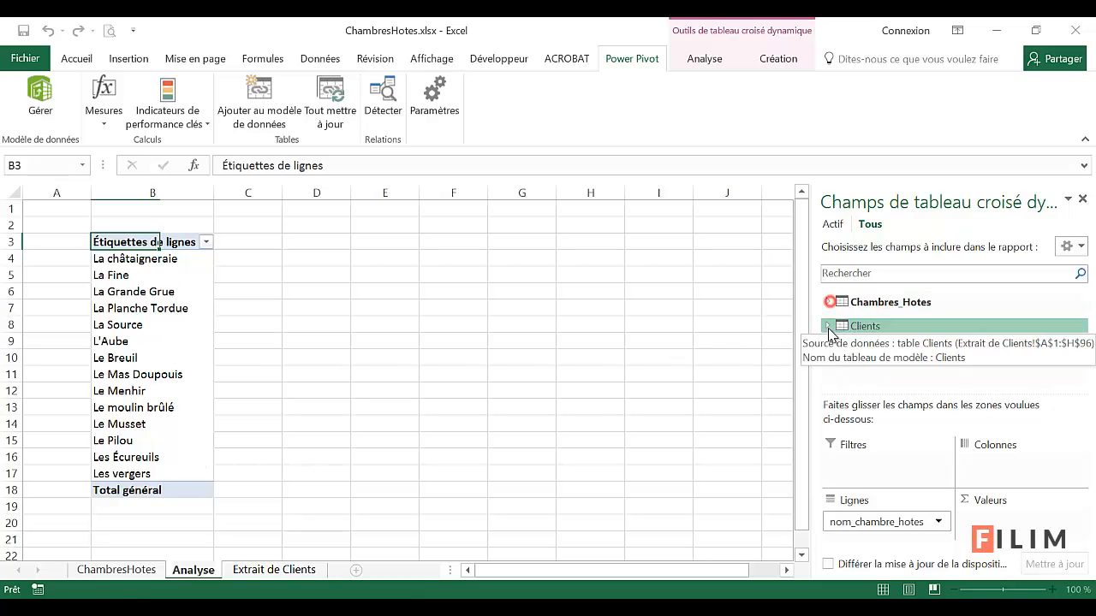
click(828, 325)
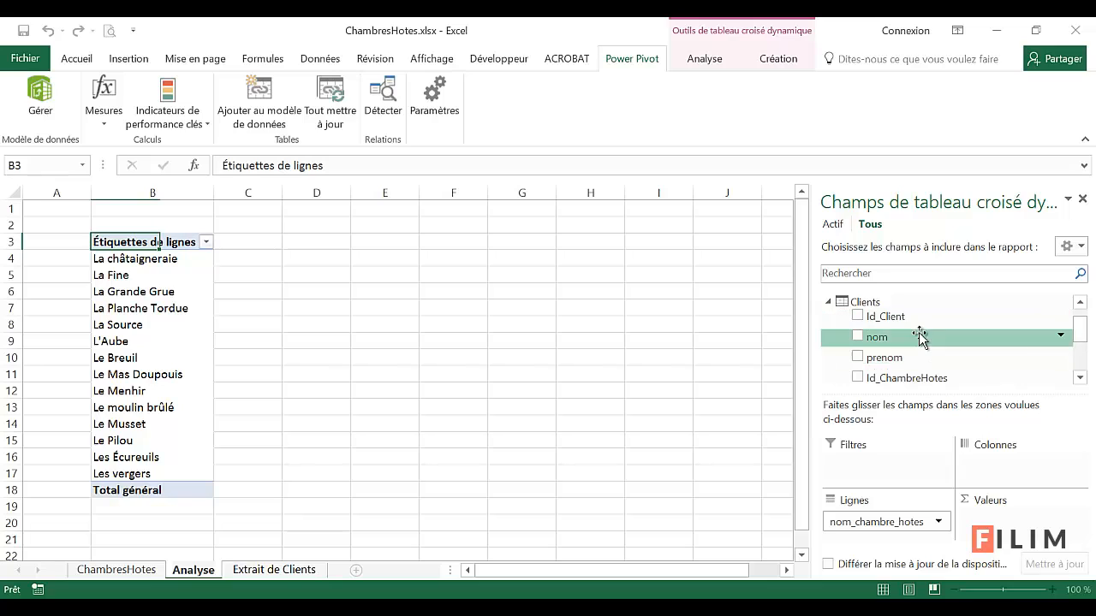
scroll(918, 336, down, 3)
drag(903, 366, 1006, 530)
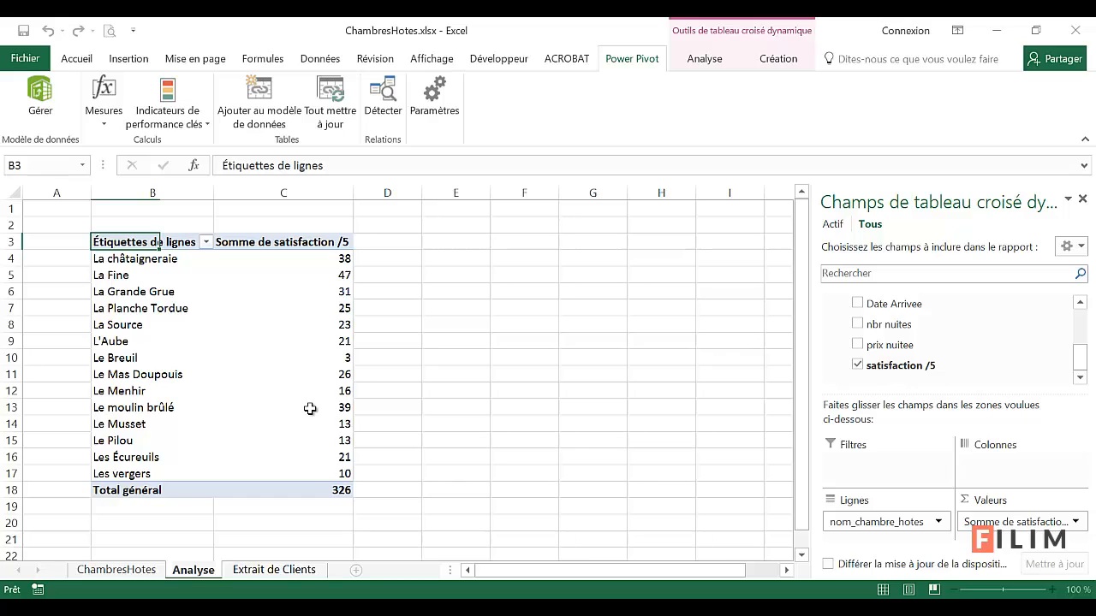
mouse_move(310, 408)
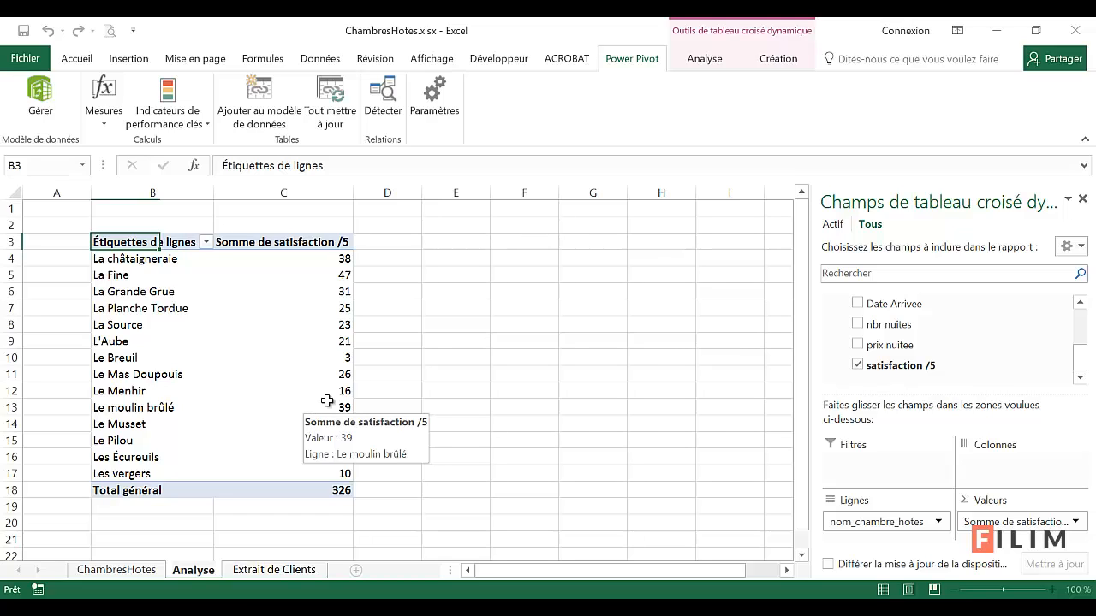
Step: Summarize the PivotTable's satisfaction /5 values by average (Moyenne), formatted as Nombre with 1 decimal
click(1007, 522)
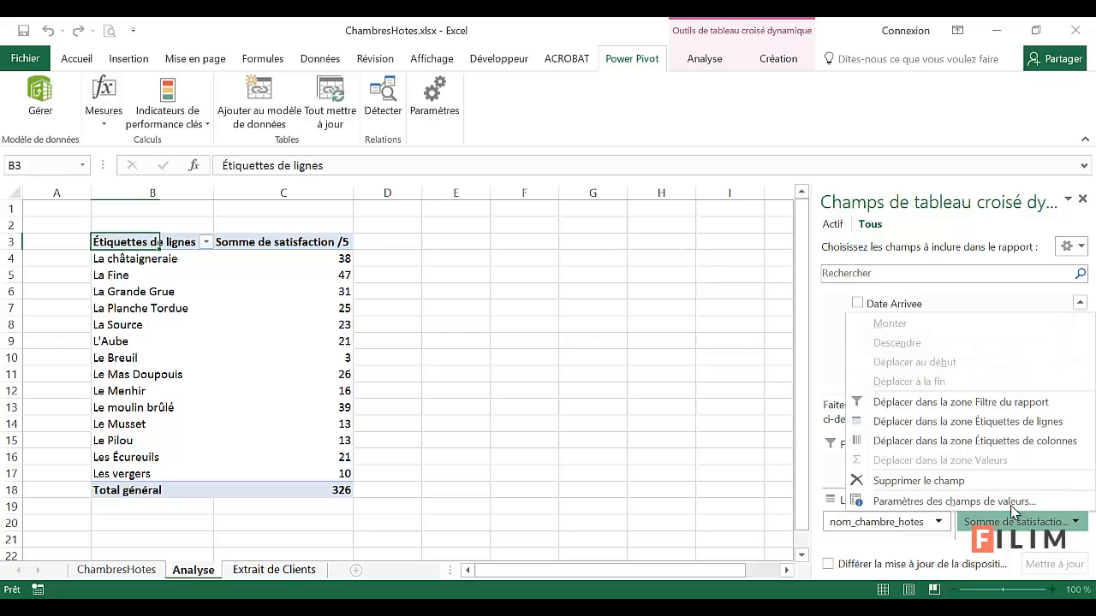
click(993, 501)
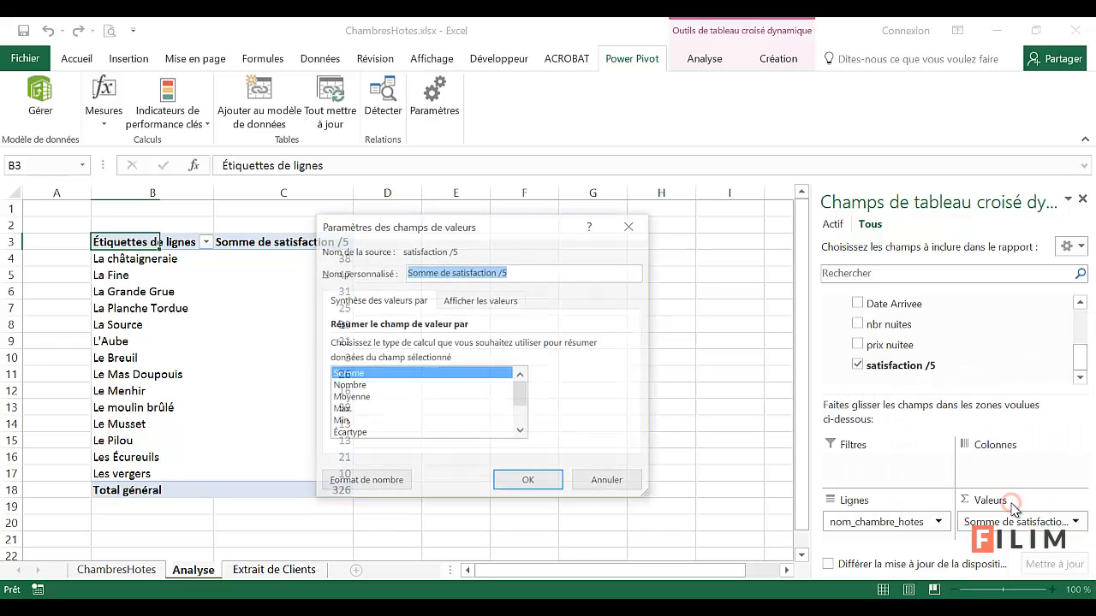
click(373, 397)
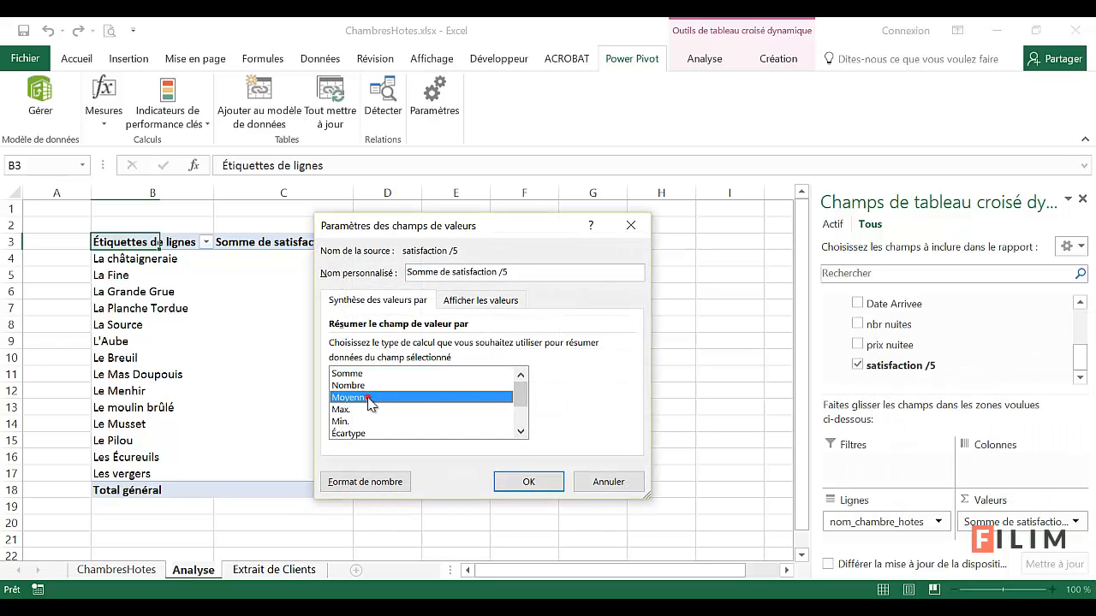
click(377, 485)
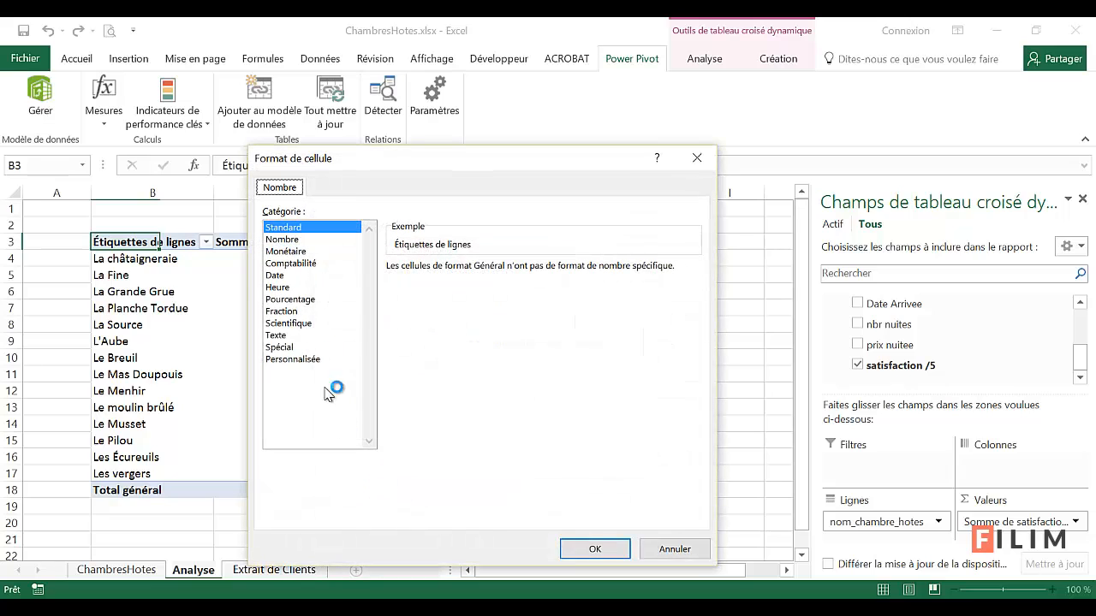
click(326, 240)
click(532, 272)
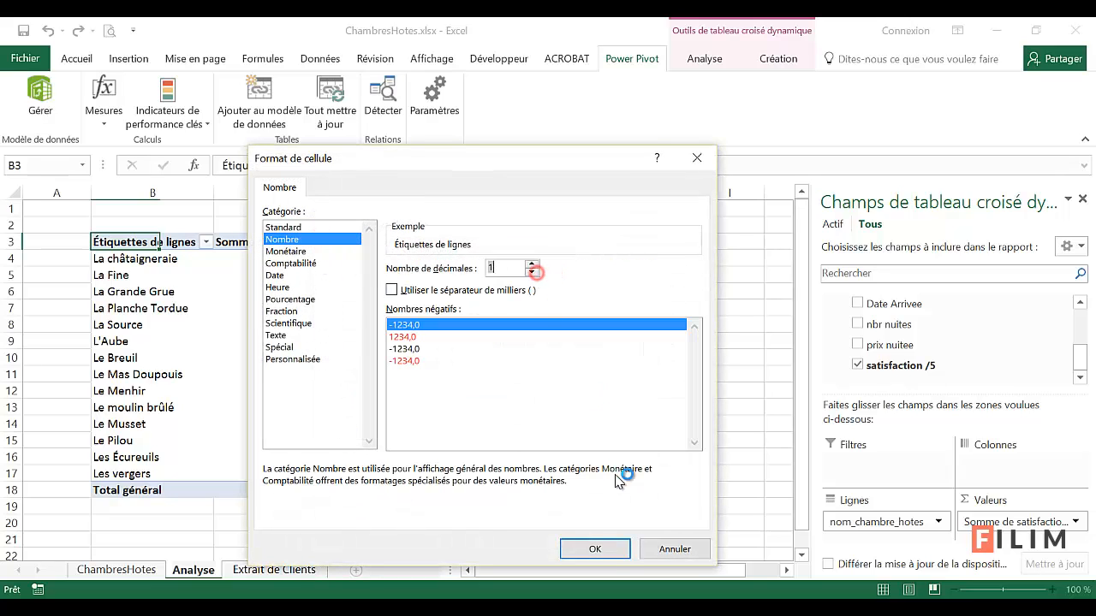
click(615, 551)
click(549, 481)
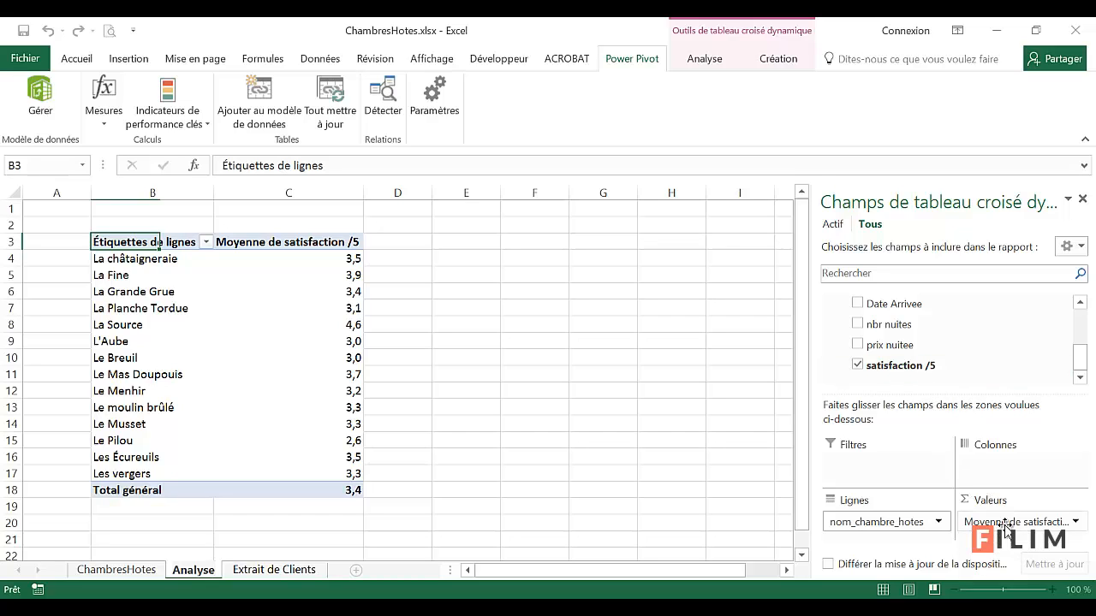
Step: Remove the average of satisfaction /5 from the PivotTable values
drag(1010, 522, 907, 312)
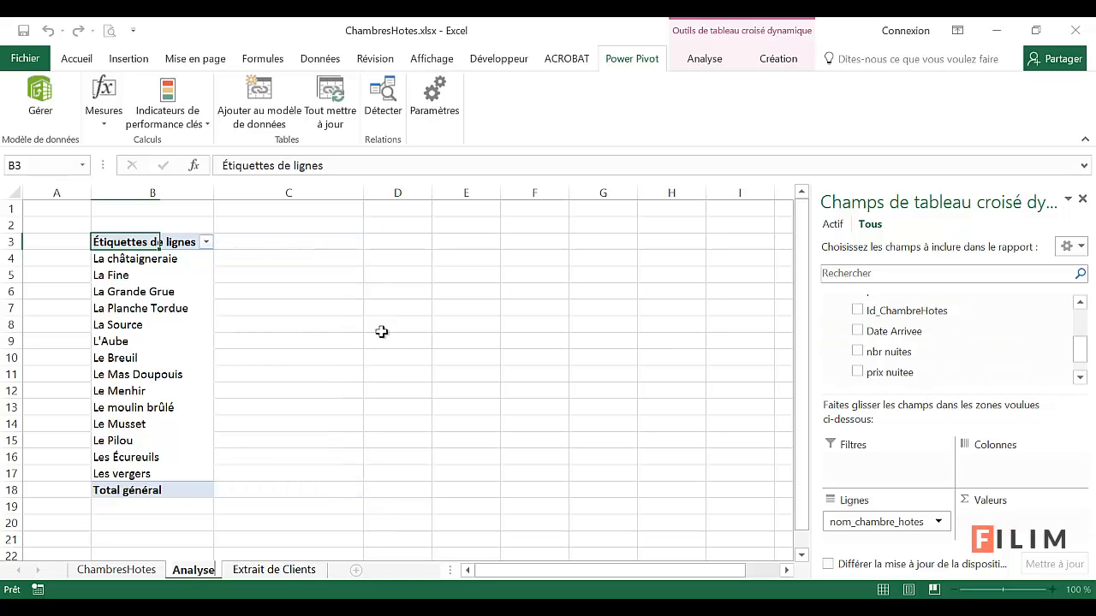
click(182, 341)
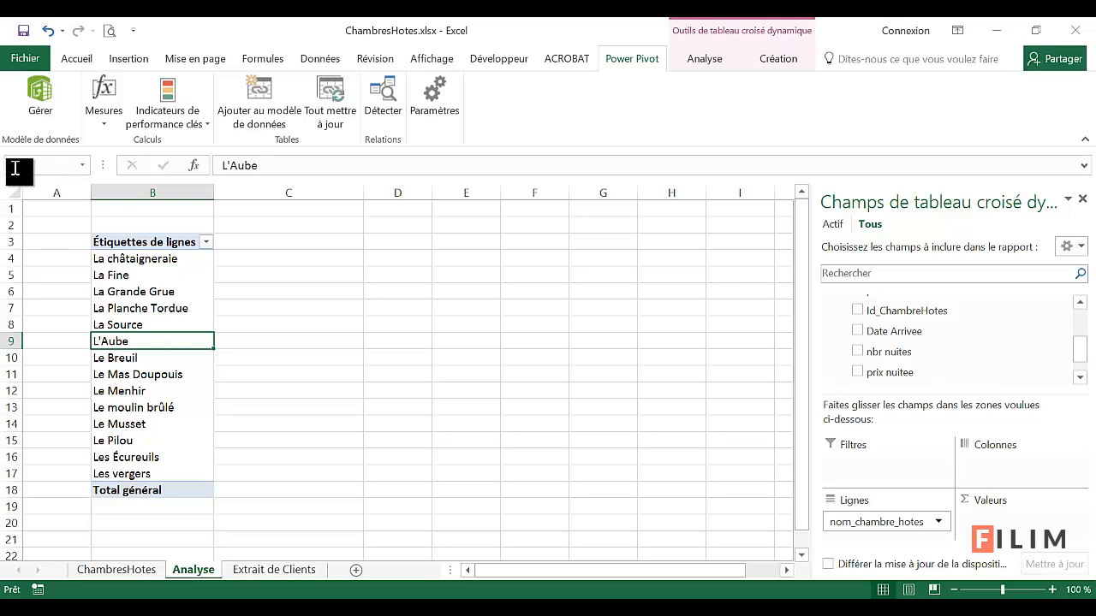
Step: Switch to the Power Pivot window and add a Moyenne measure under the satisfaction /5 column of the Clients table
key(alt+Tab)
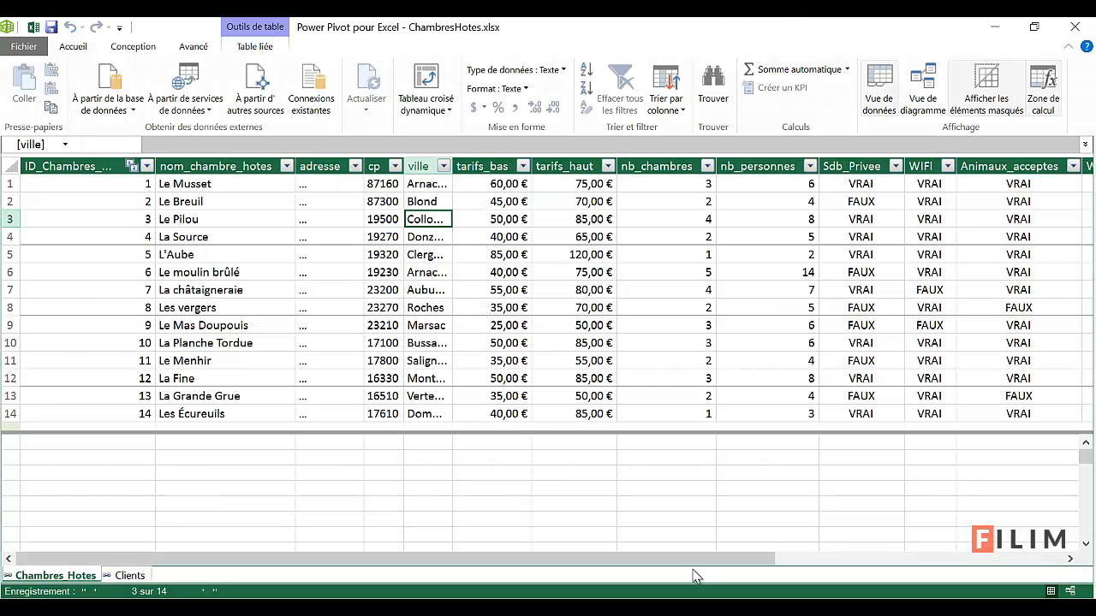
drag(685, 558, 724, 558)
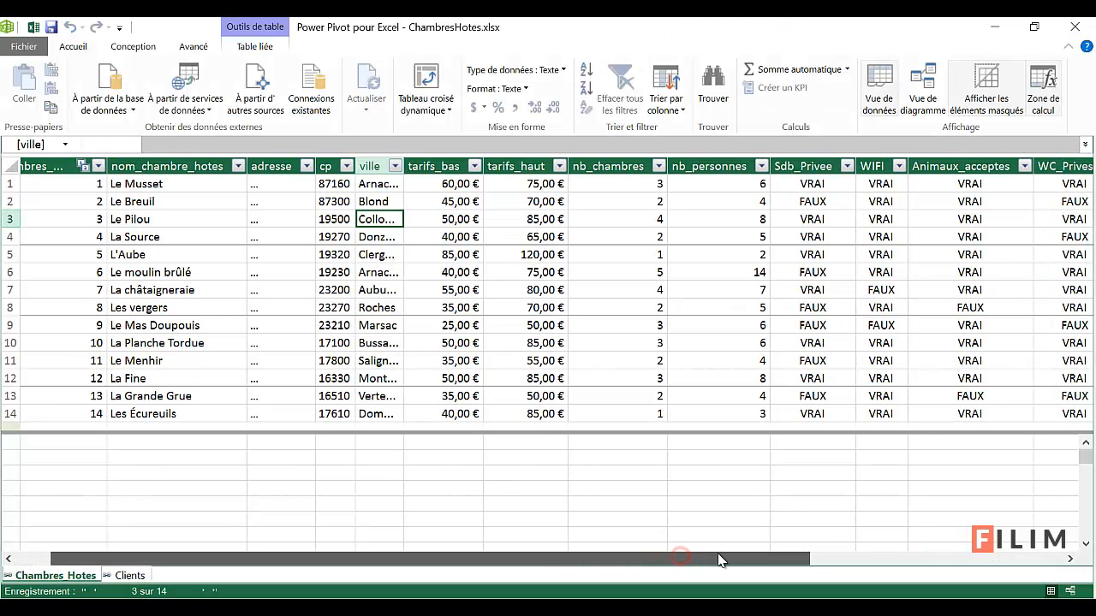
click(130, 575)
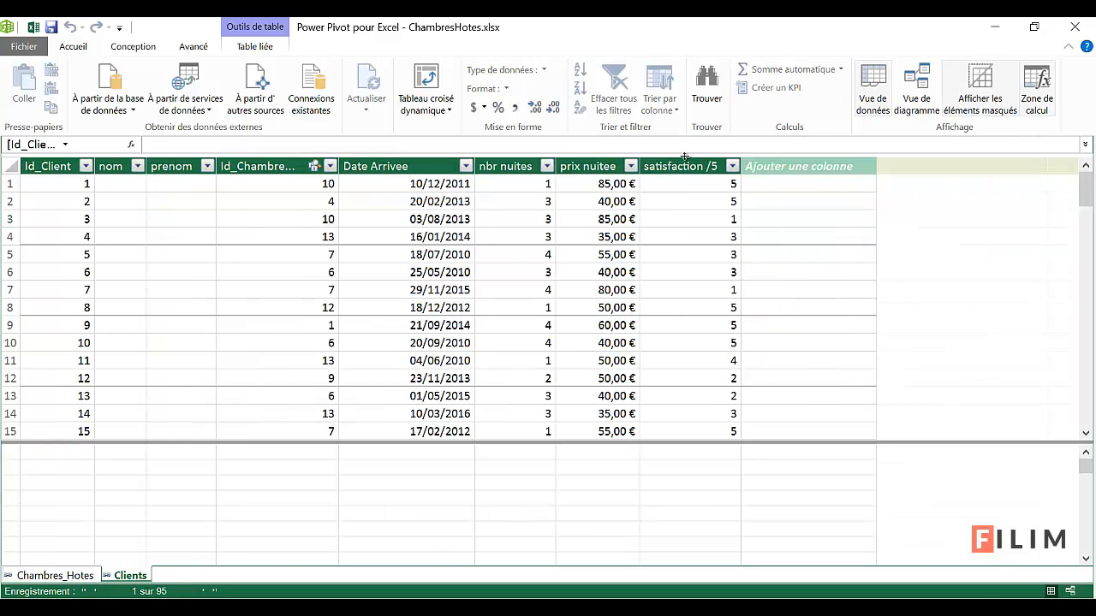
click(684, 455)
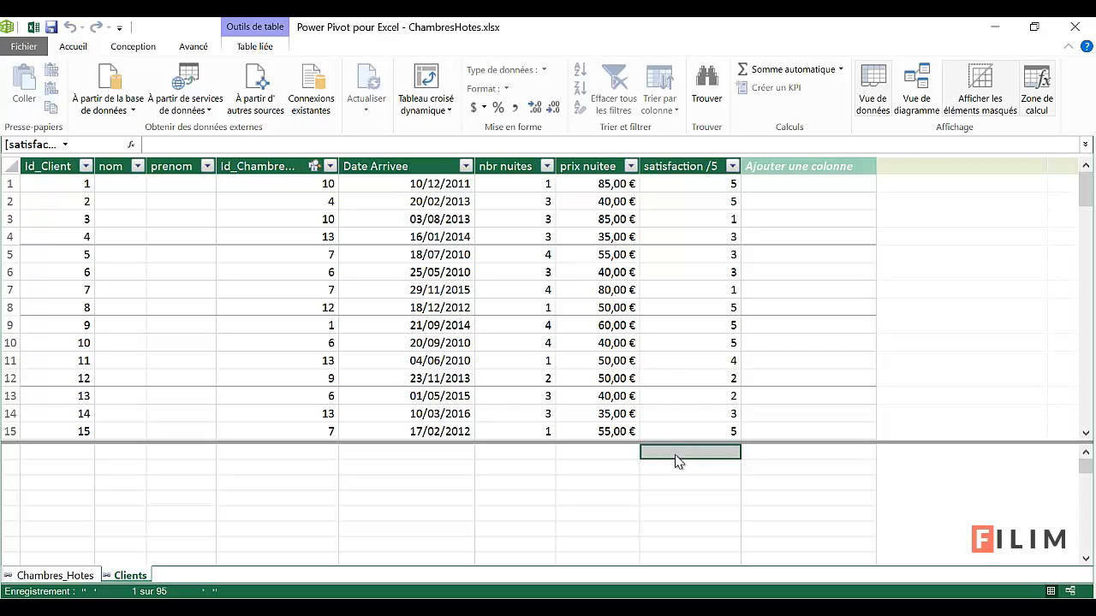
click(75, 46)
click(841, 70)
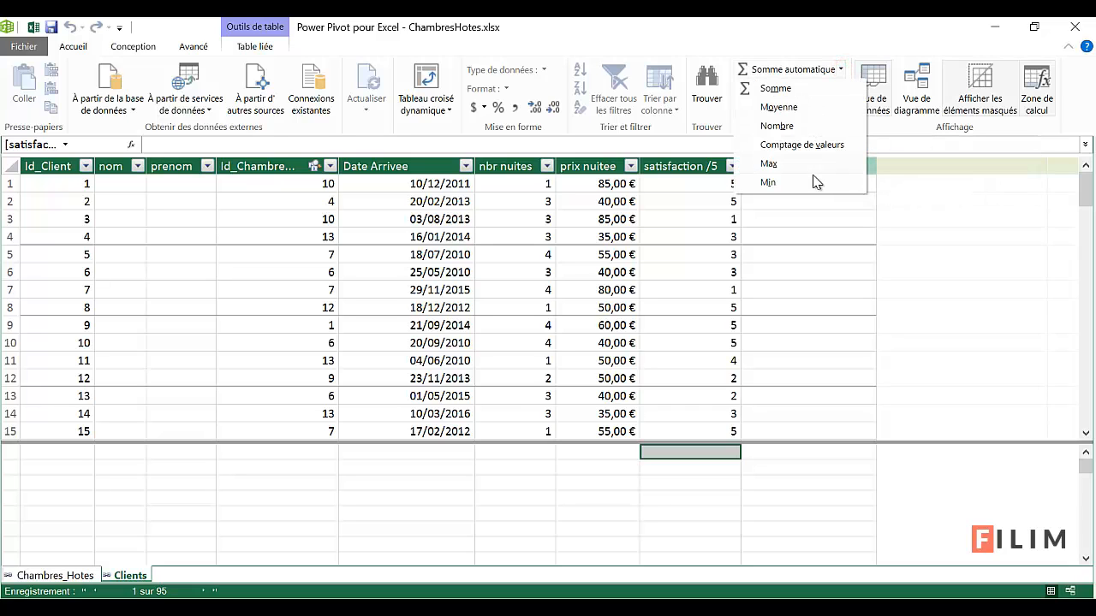
click(803, 109)
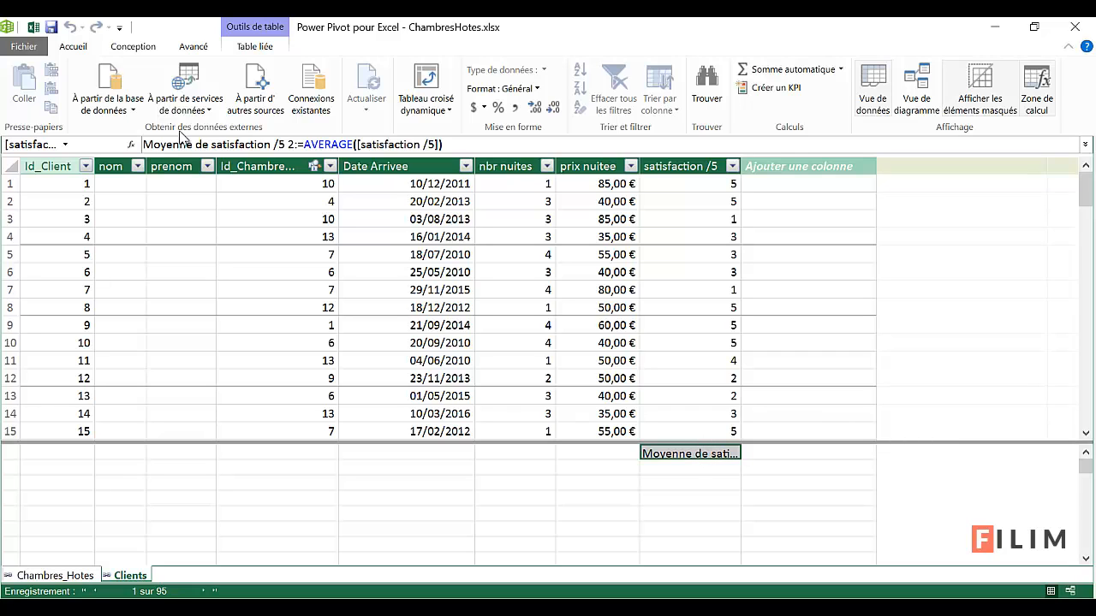
Step: Rename the average measure as Moy satisfaction, keeping its formula AVERAGE([satisfaction /5])
click(305, 145)
drag(304, 145, 347, 146)
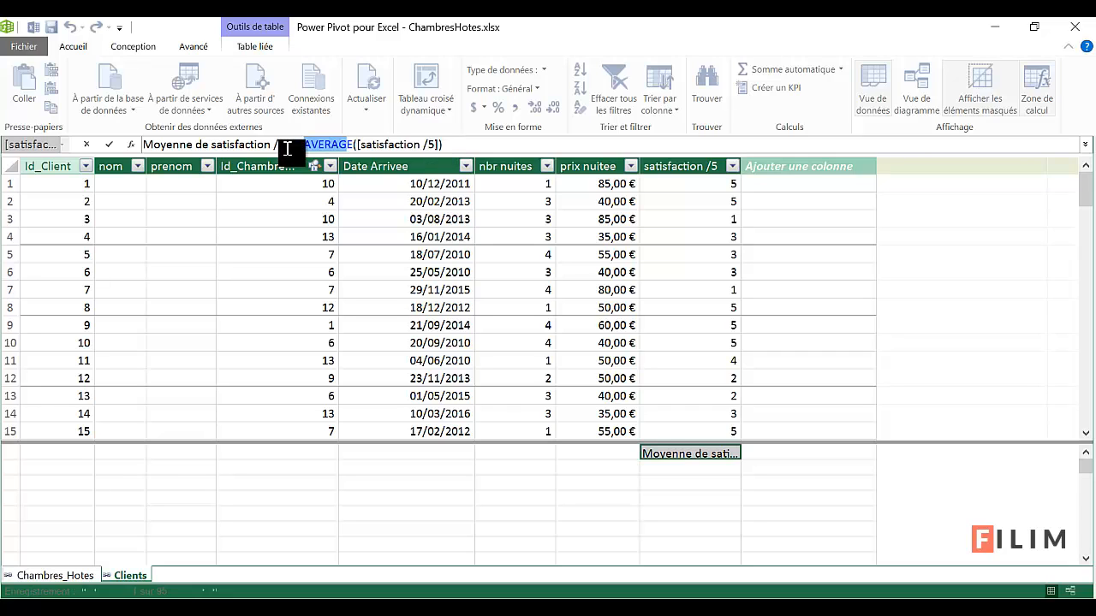
drag(295, 144, 137, 144)
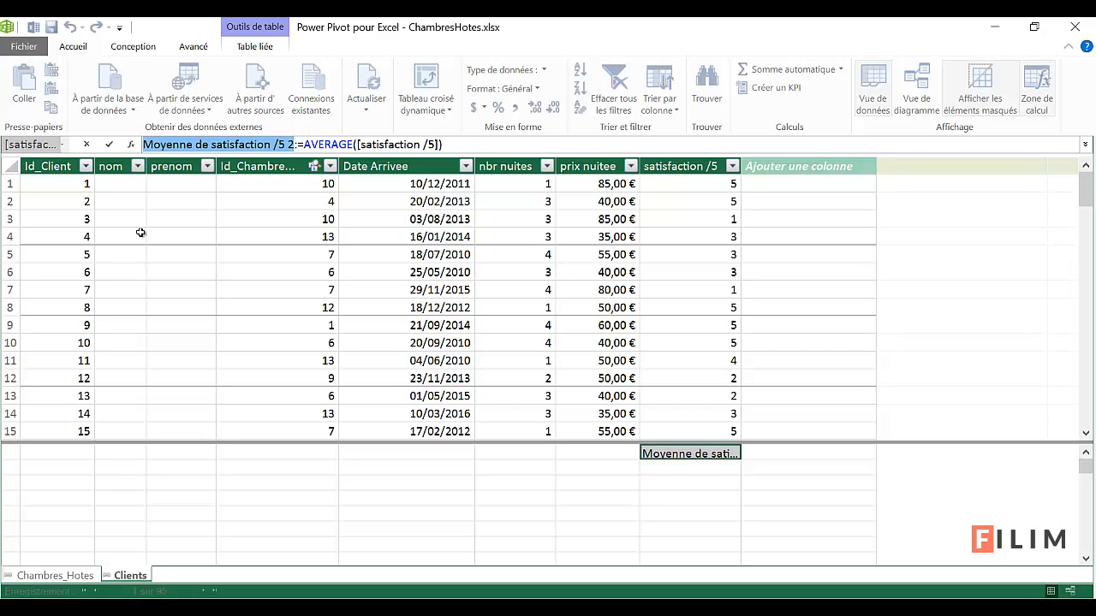
click(277, 147)
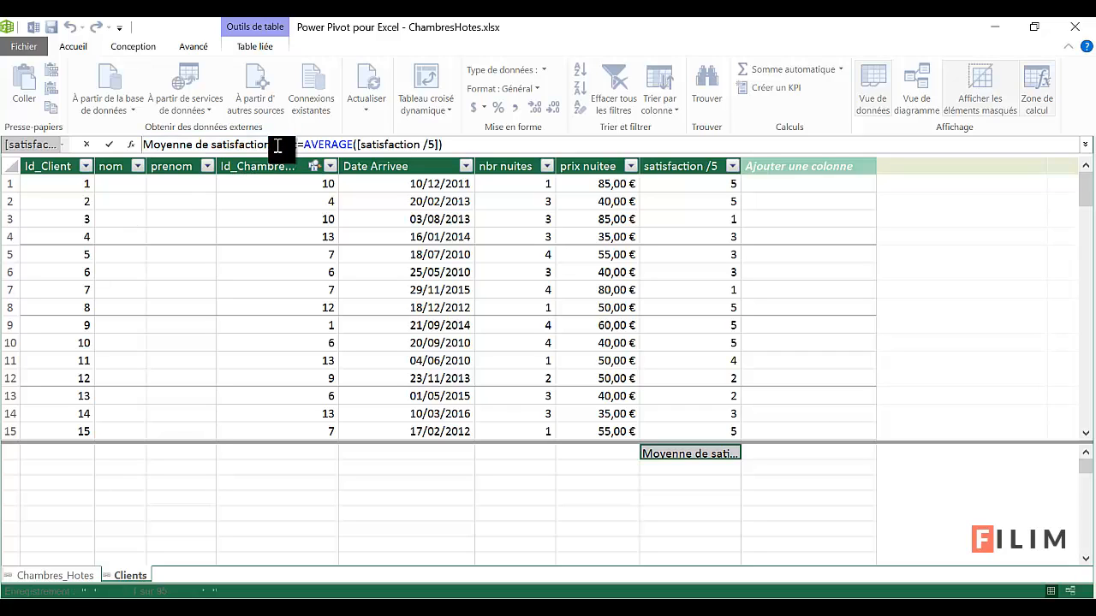
drag(274, 144, 289, 144)
key(BackSpace)
key(BackSpace)
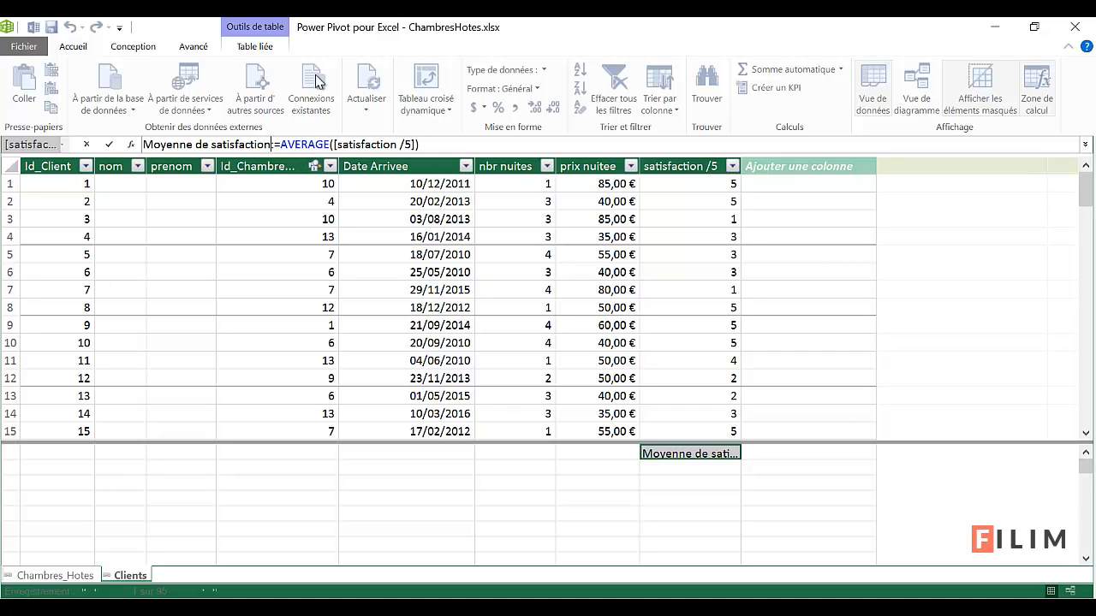
drag(210, 142, 170, 149)
key(BackSpace)
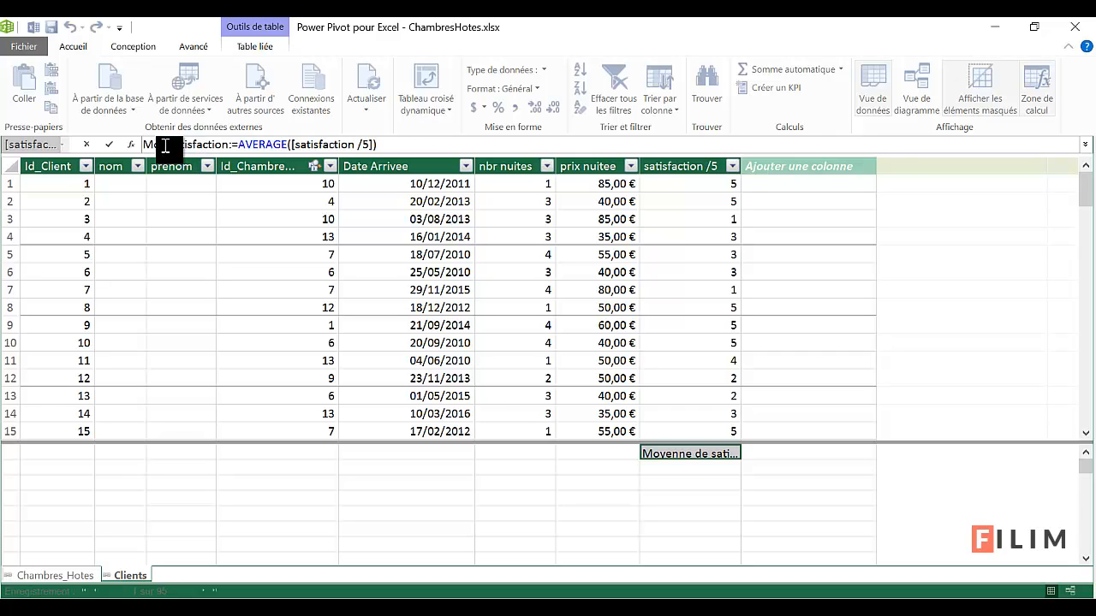
text(y)
key(Return)
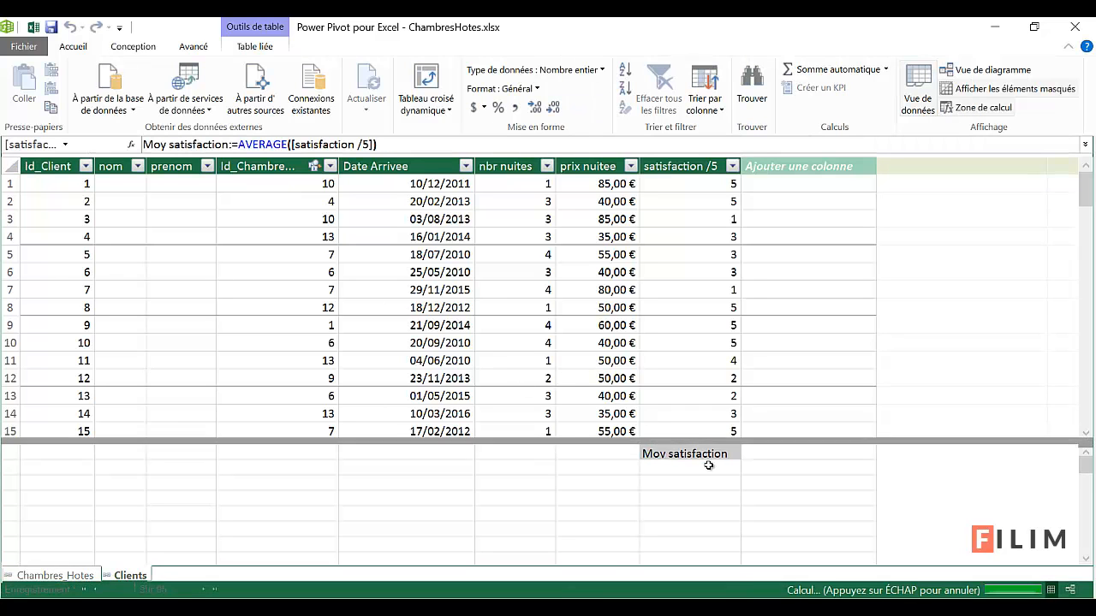
Step: Format the Moy satisfaction measure as a decimal number with 1 decimal, and widen the satisfaction /5 column to fit it
drag(740, 164, 816, 162)
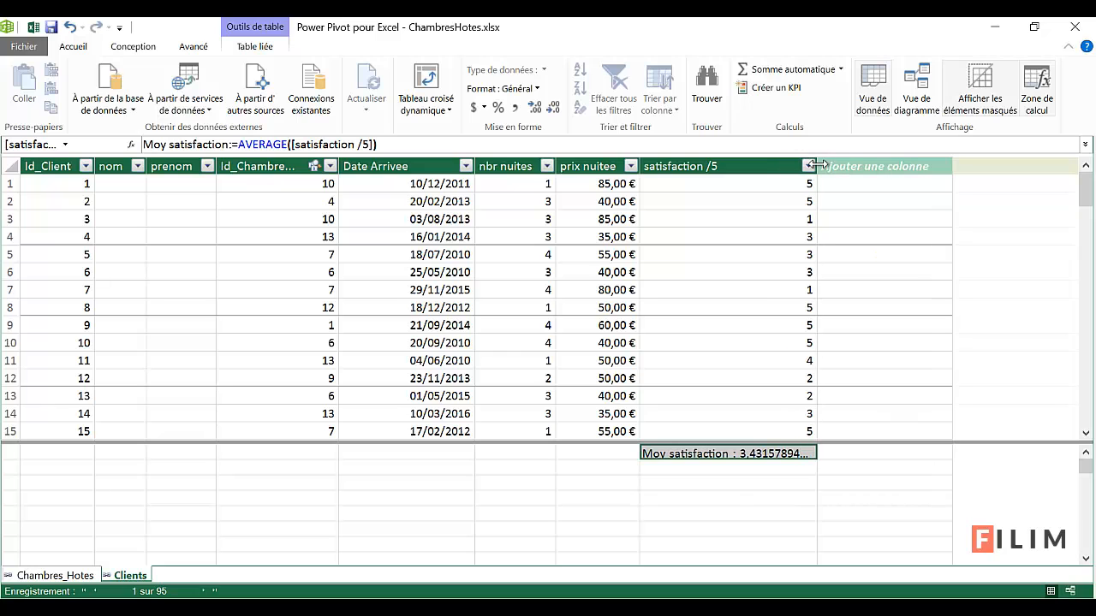
right_click(768, 457)
click(779, 482)
click(419, 302)
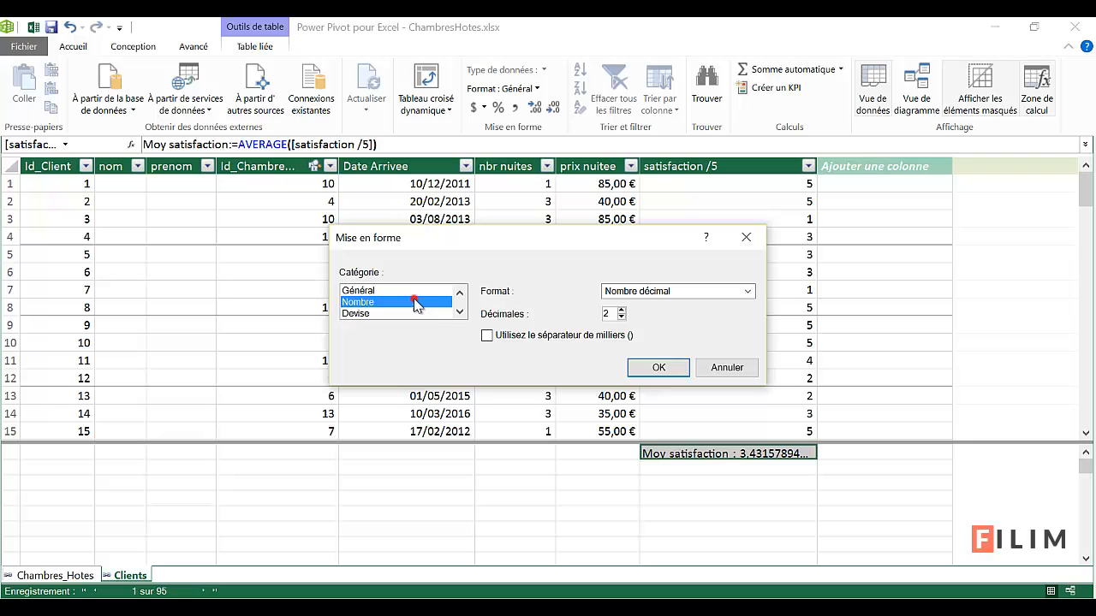
click(622, 318)
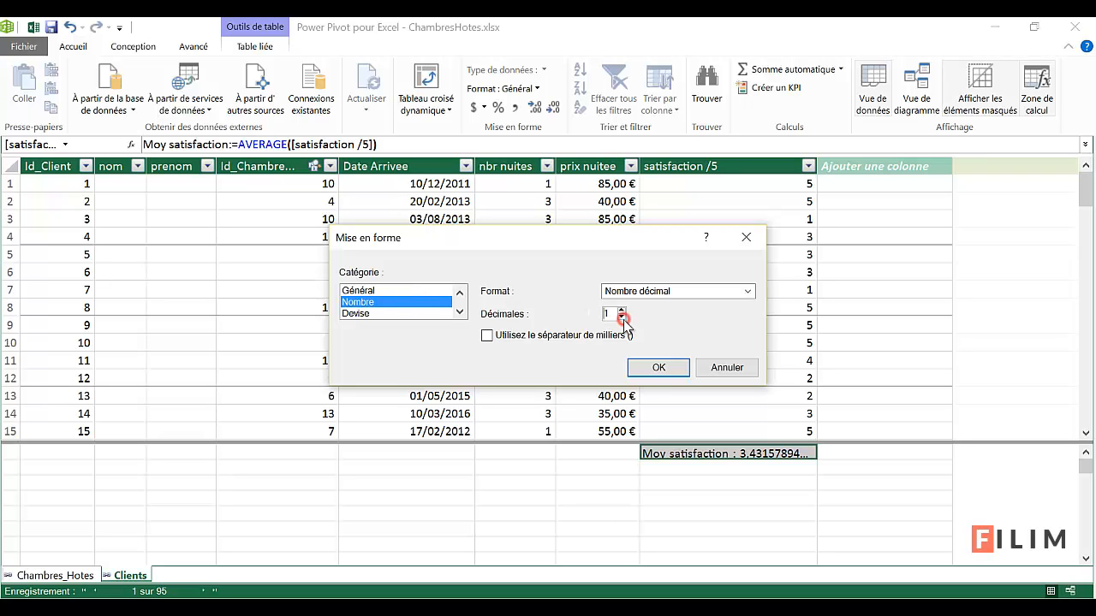
click(637, 372)
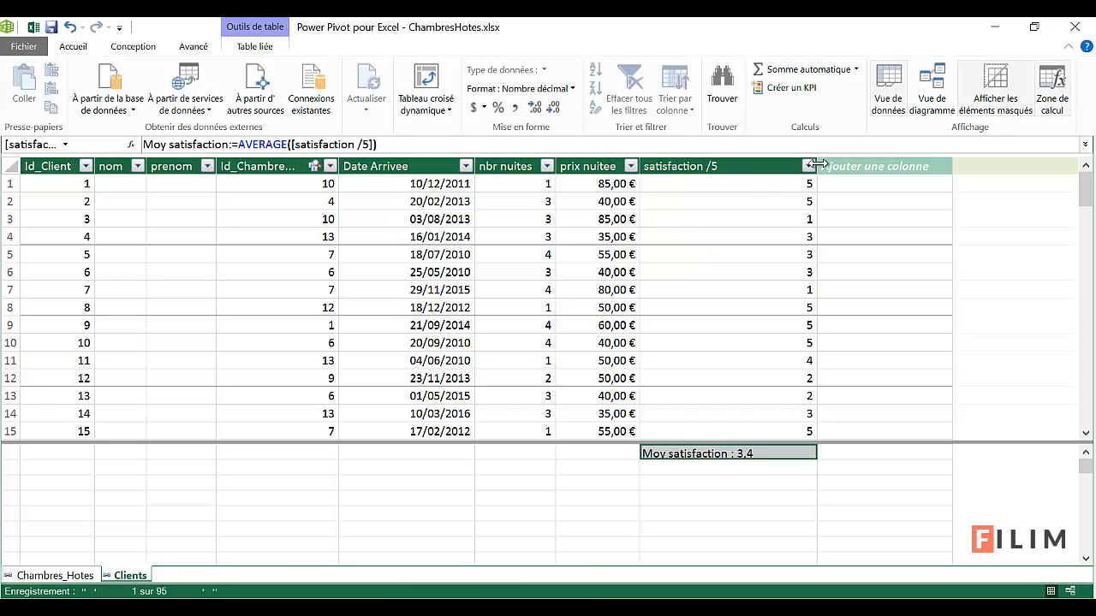
drag(818, 166, 768, 169)
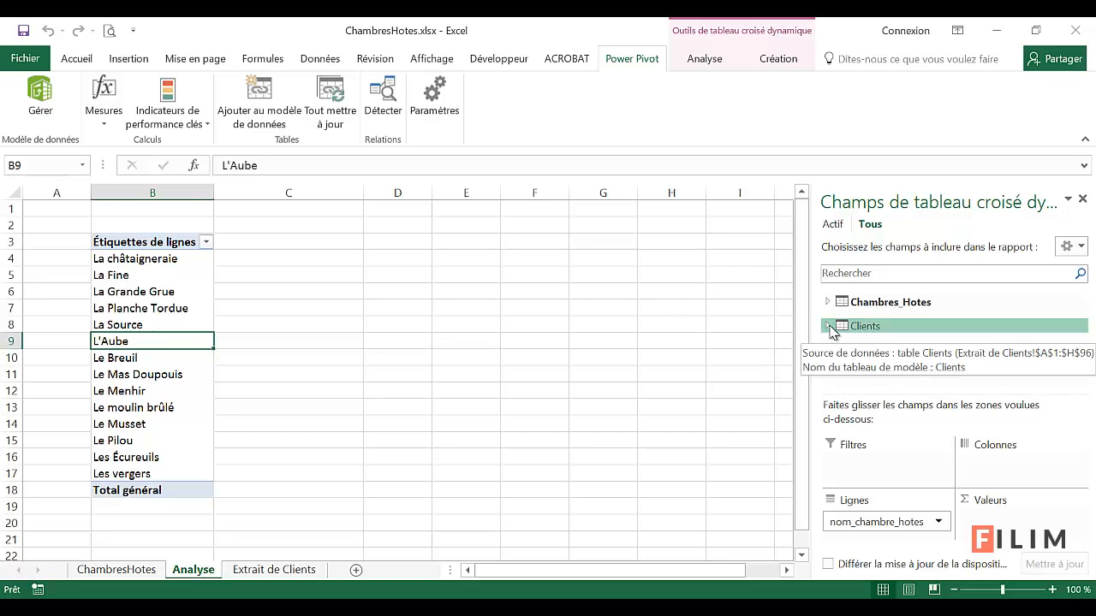
Step: Add the Moy satisfaction measure of the Clients table to the values of the PivotTable on the Analyse sheet in Excel
click(829, 327)
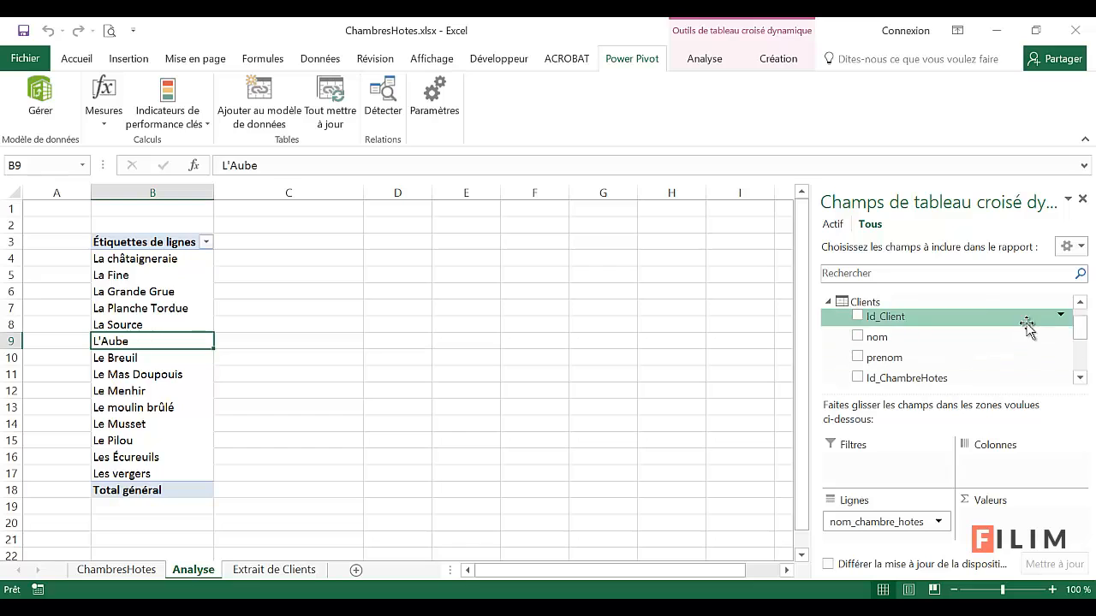
drag(1083, 340, 1081, 363)
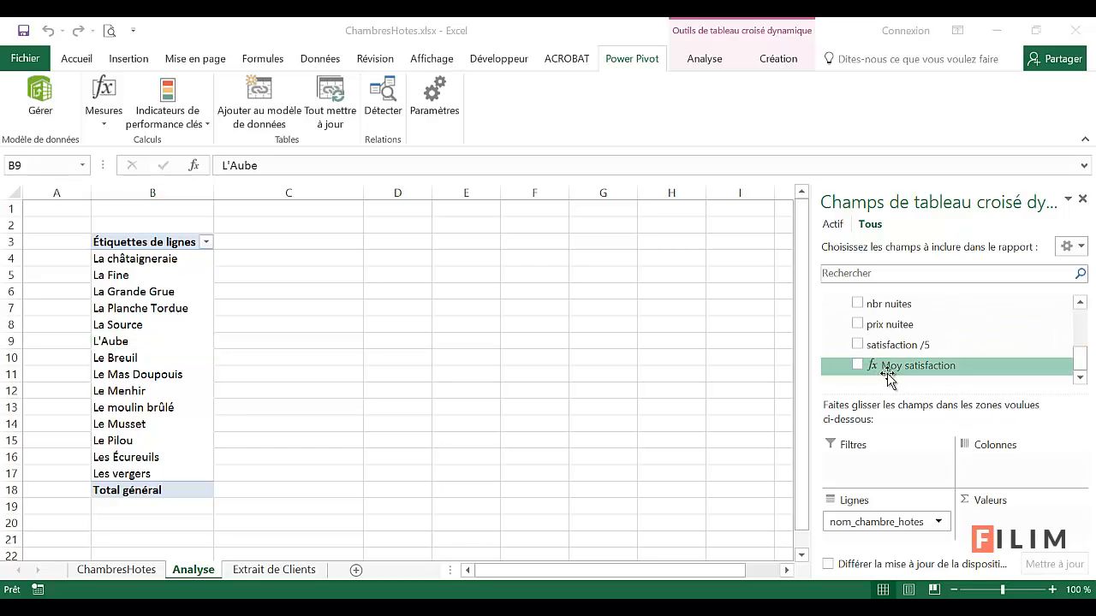
drag(895, 366, 997, 518)
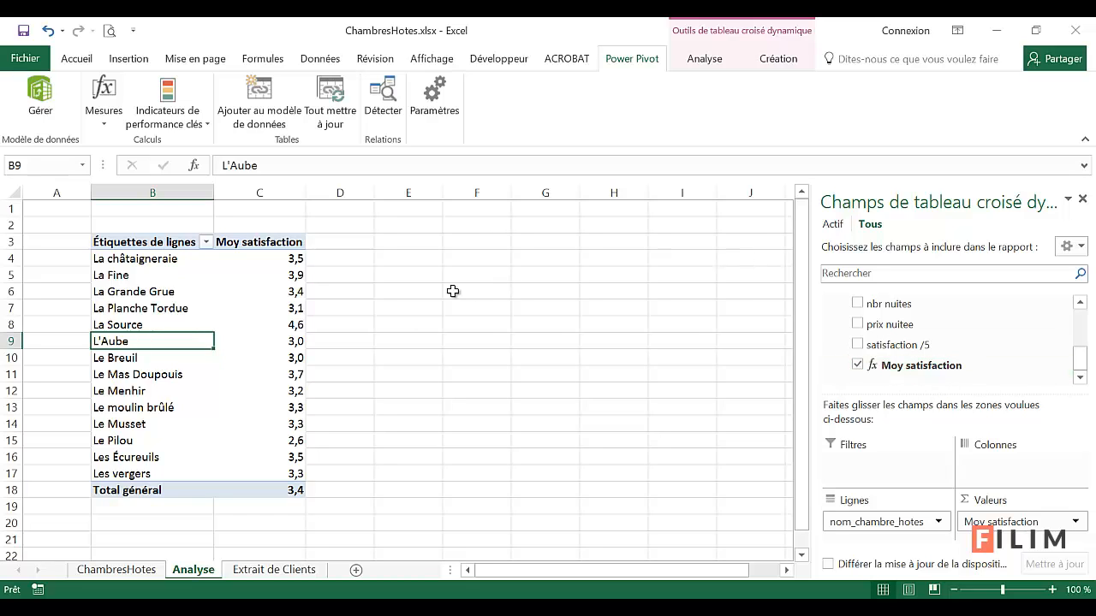
click(391, 310)
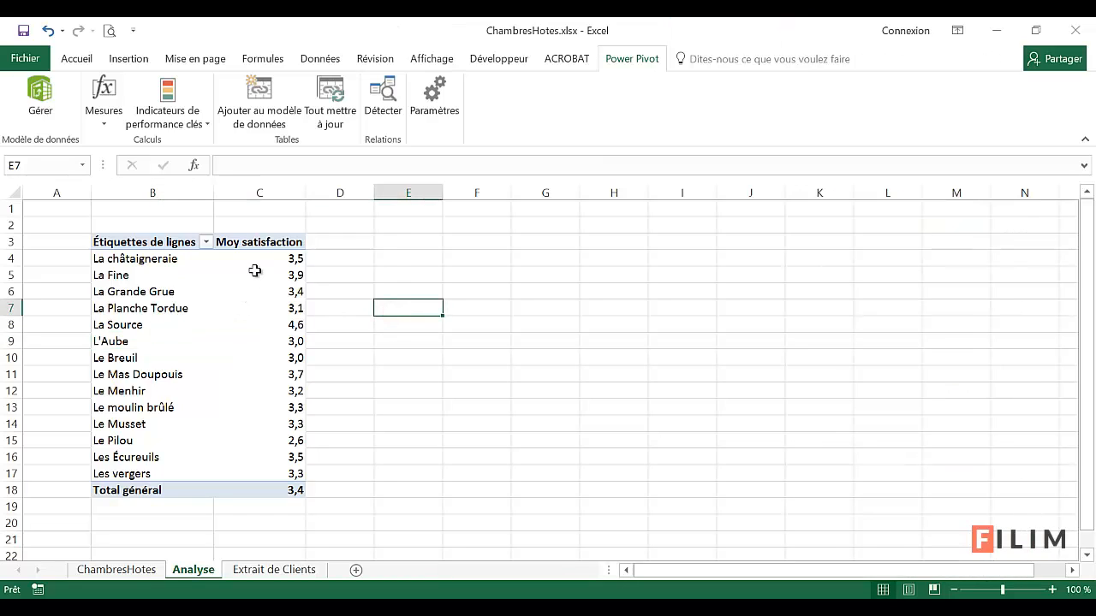
Step: Switch to the Power Pivot window and add a calculated column to the Clients table with the formula =[nbr nuites]*[prix nuitee]
mouse_move(257, 363)
key(alt+Tab)
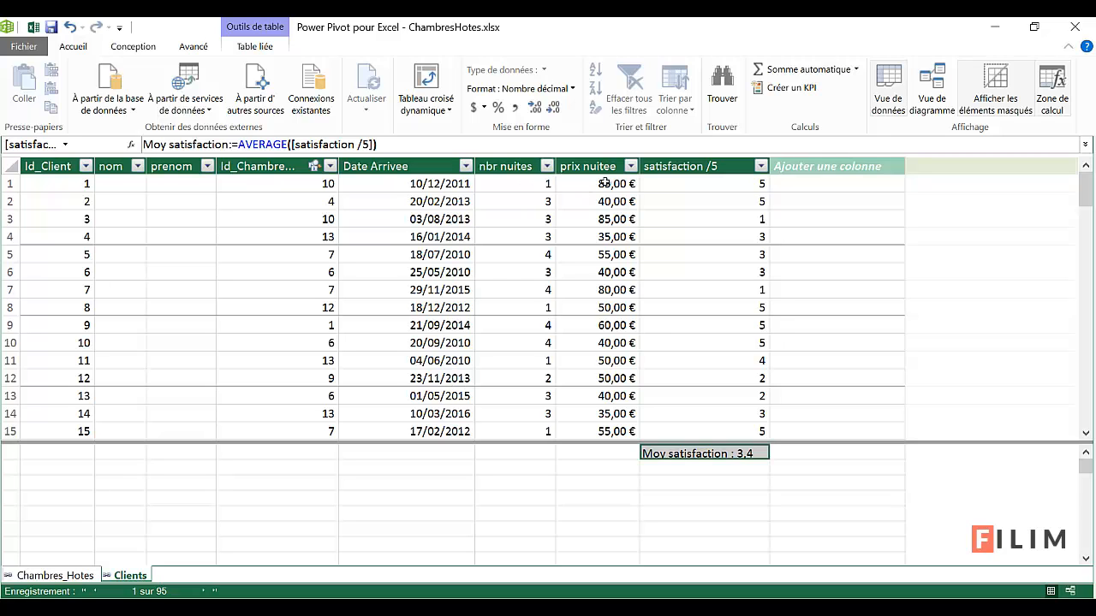
click(805, 181)
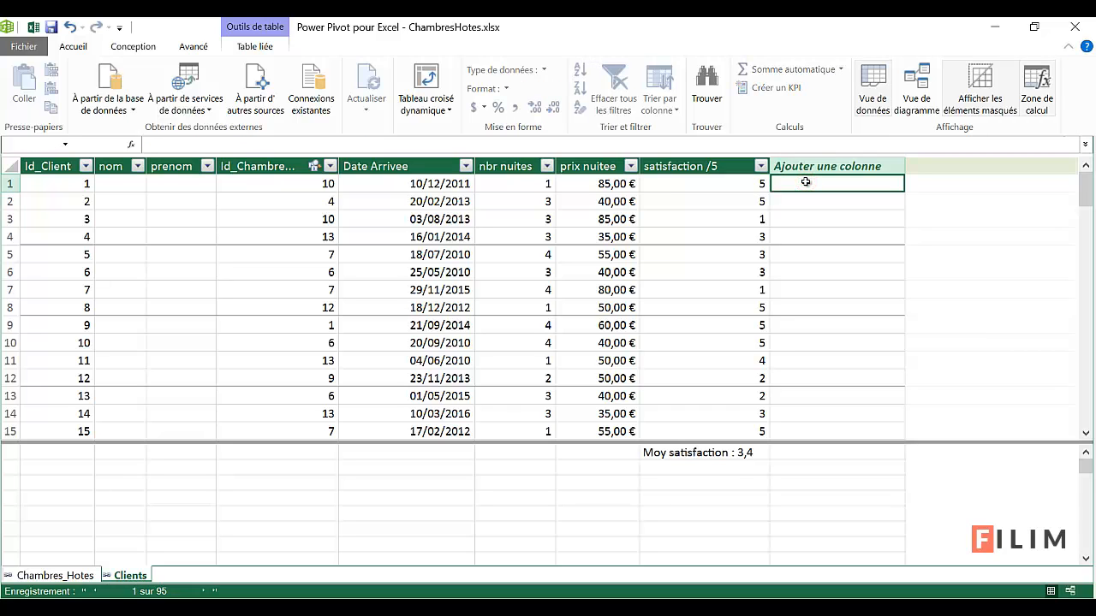
text(=)
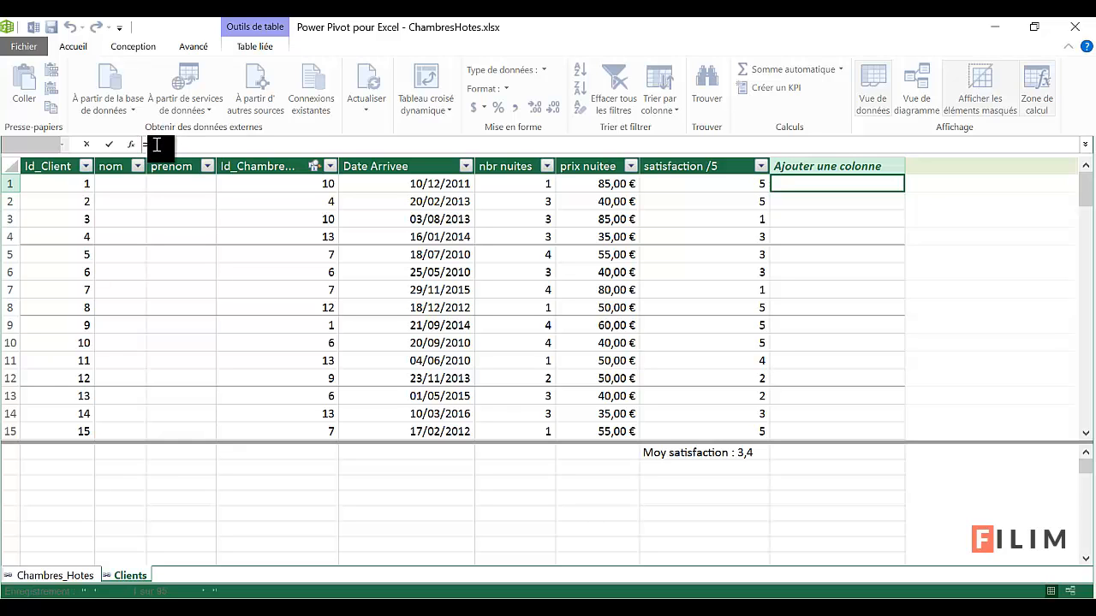
click(521, 185)
text(*)
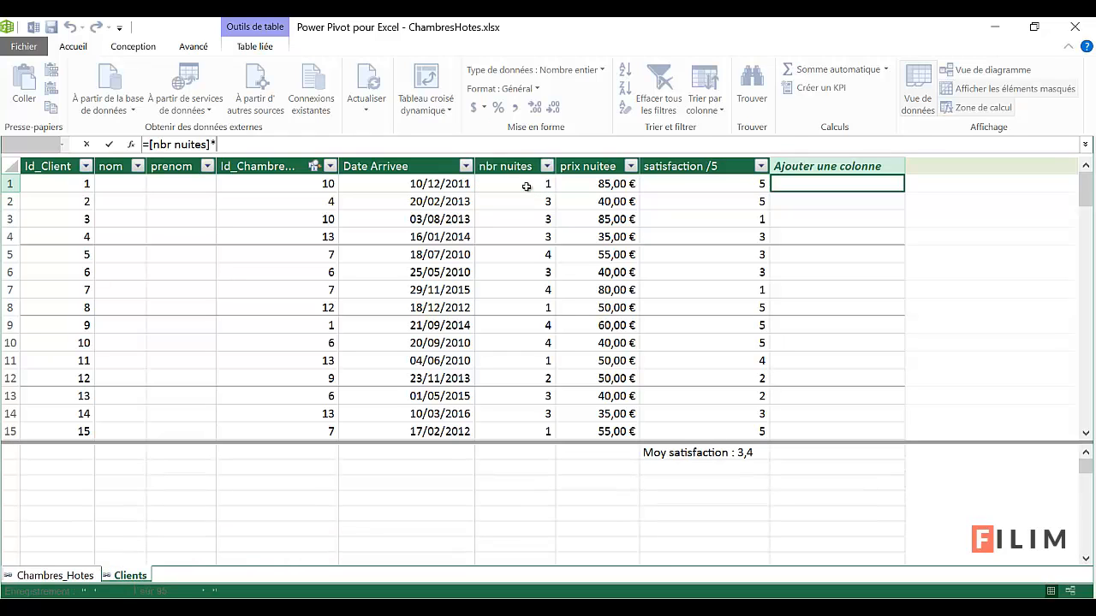
click(582, 187)
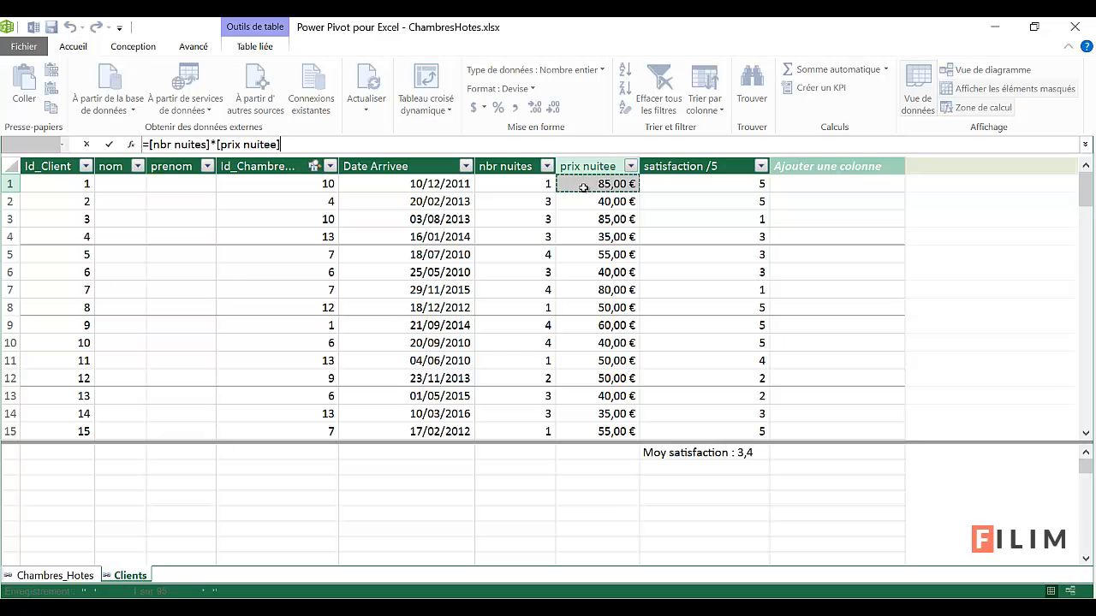
key(Return)
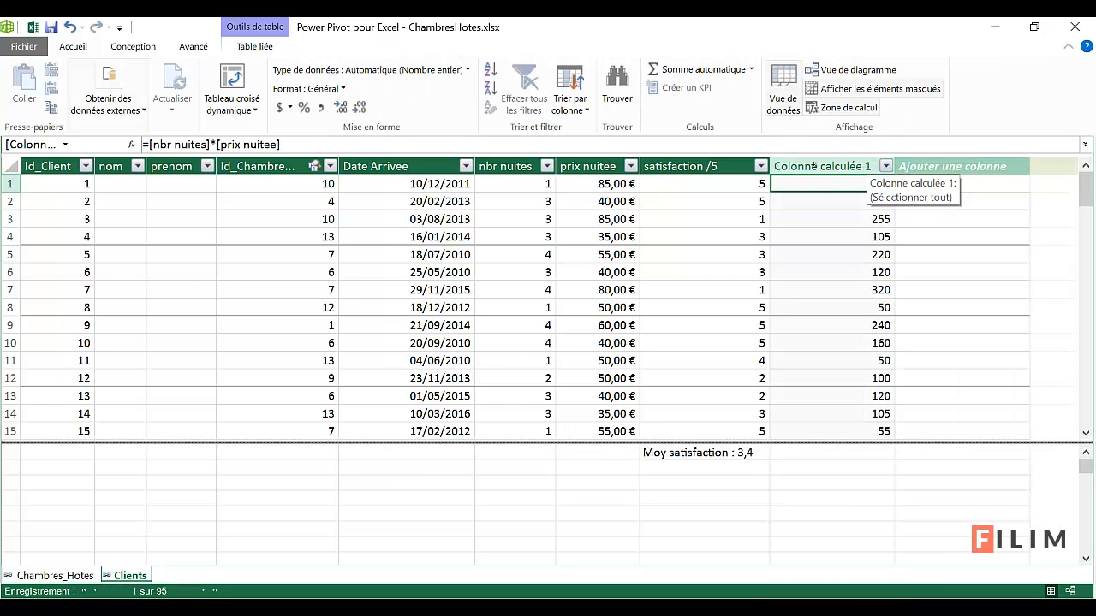
Step: Format the calculated column of the Clients table as currency (Devise)
click(807, 157)
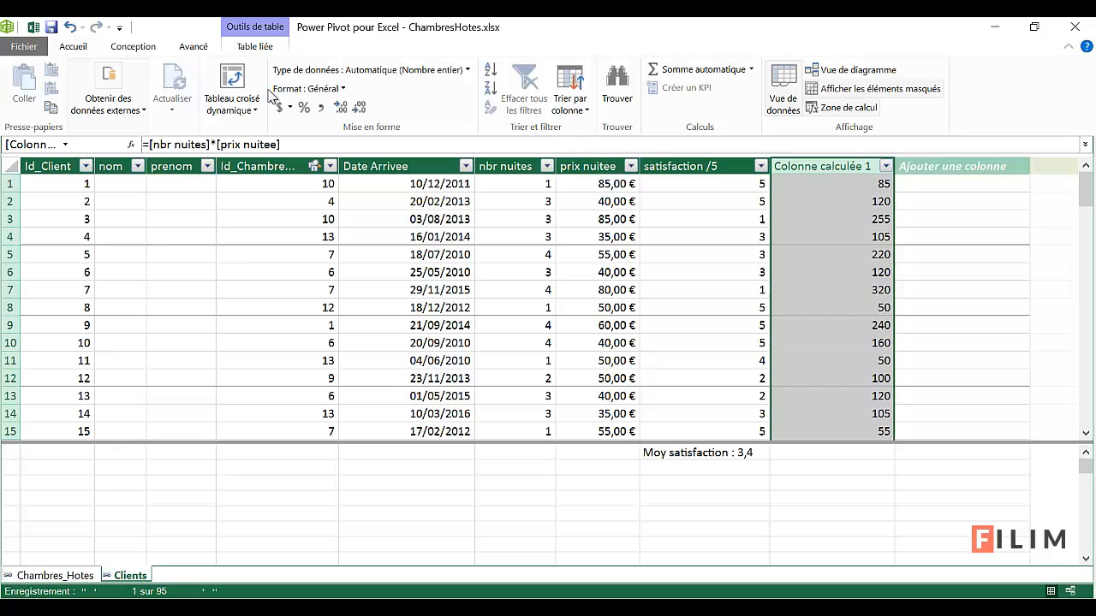
click(334, 89)
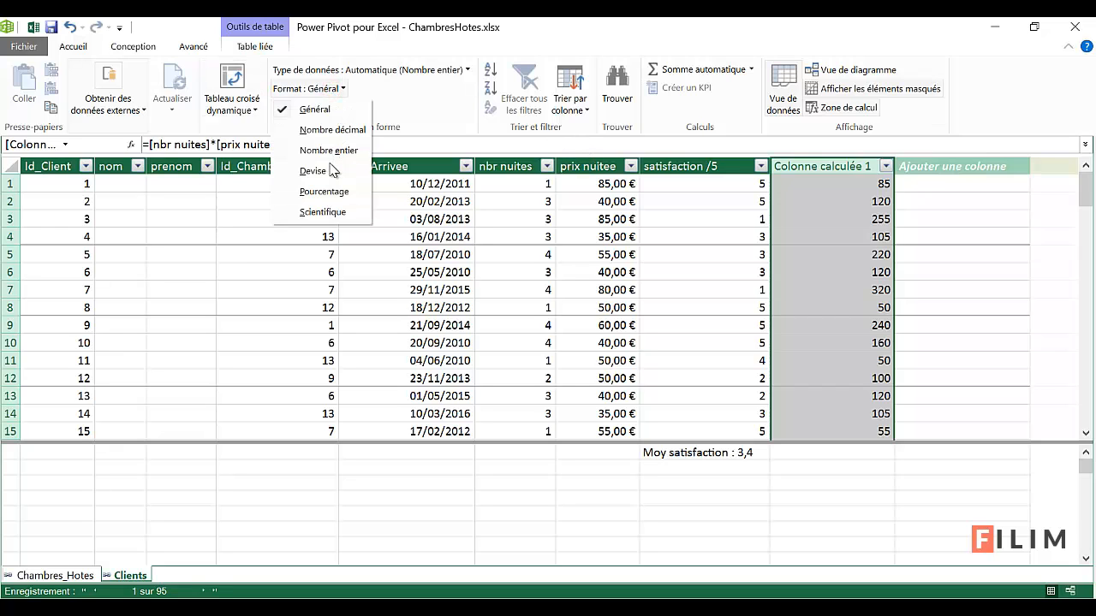
click(322, 174)
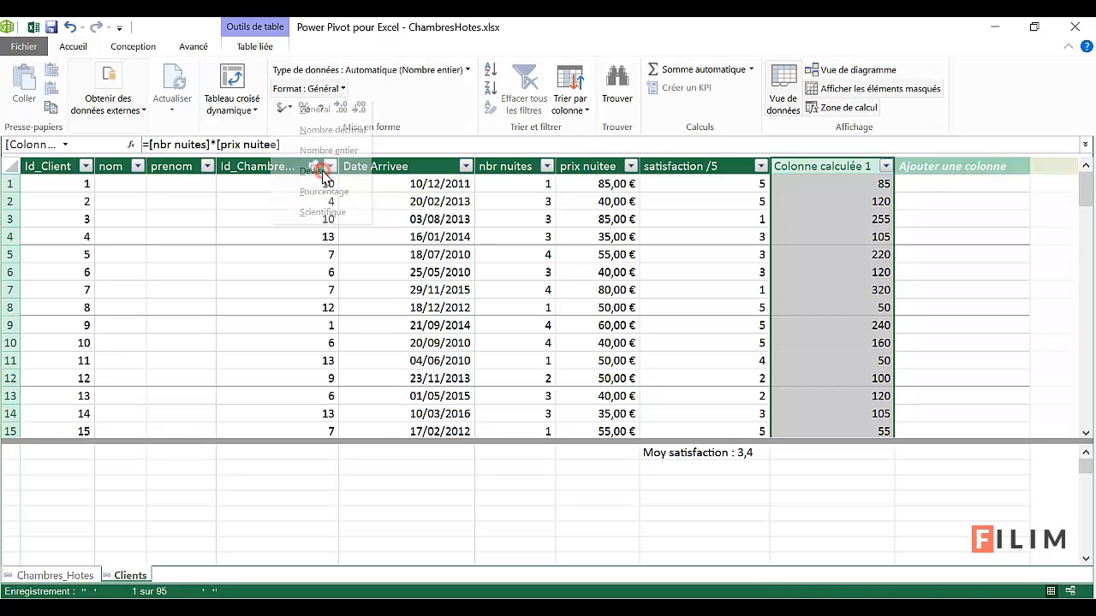
Step: Rename the calculated column of the Clients table as CA and narrow the column
double_click(809, 166)
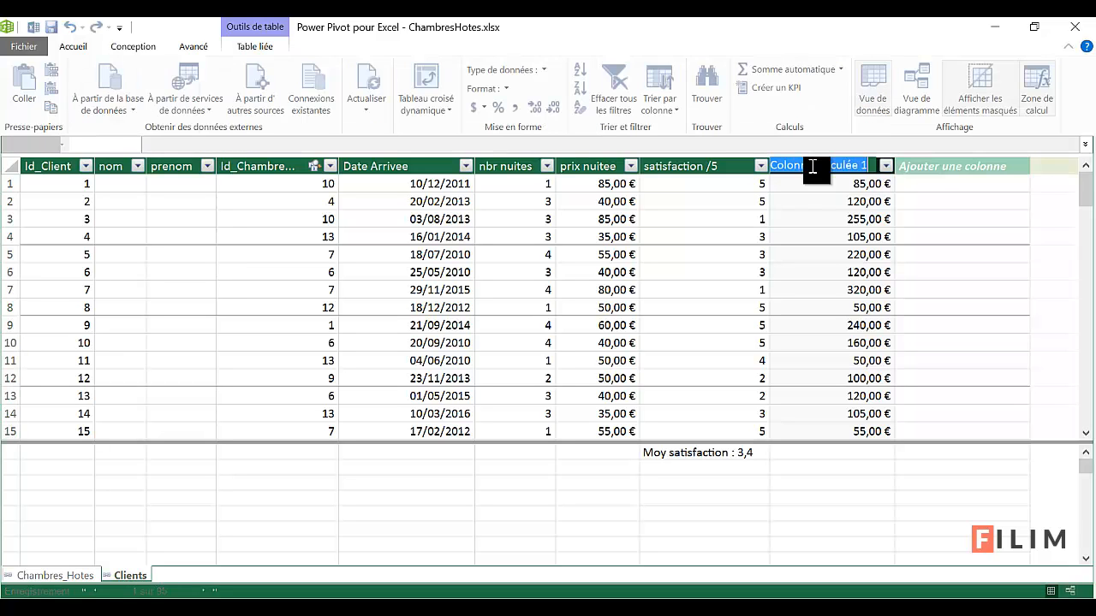
text(CA)
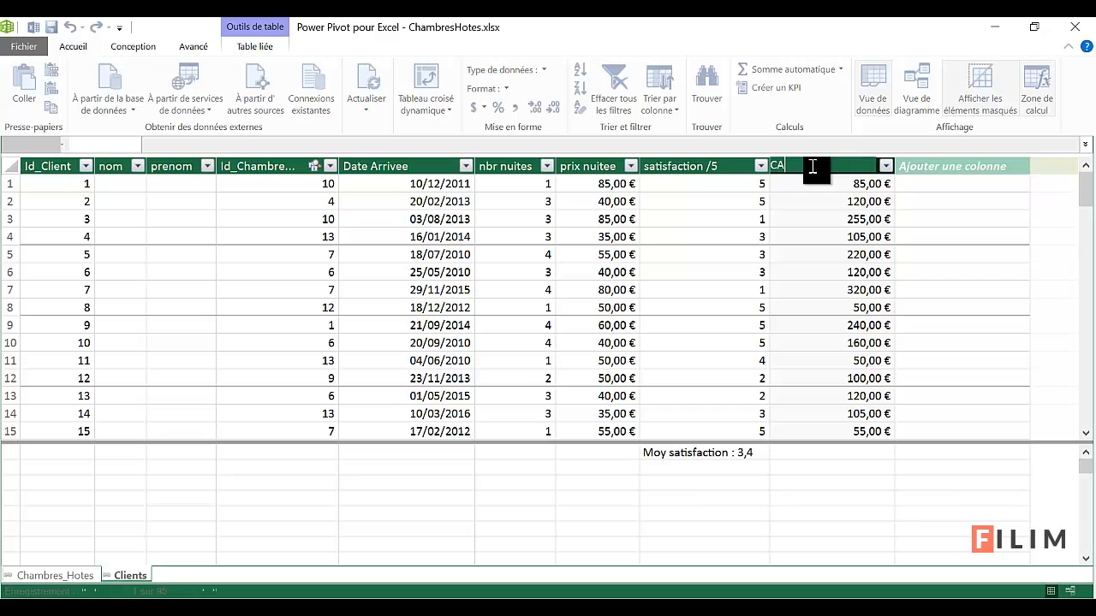
key(Return)
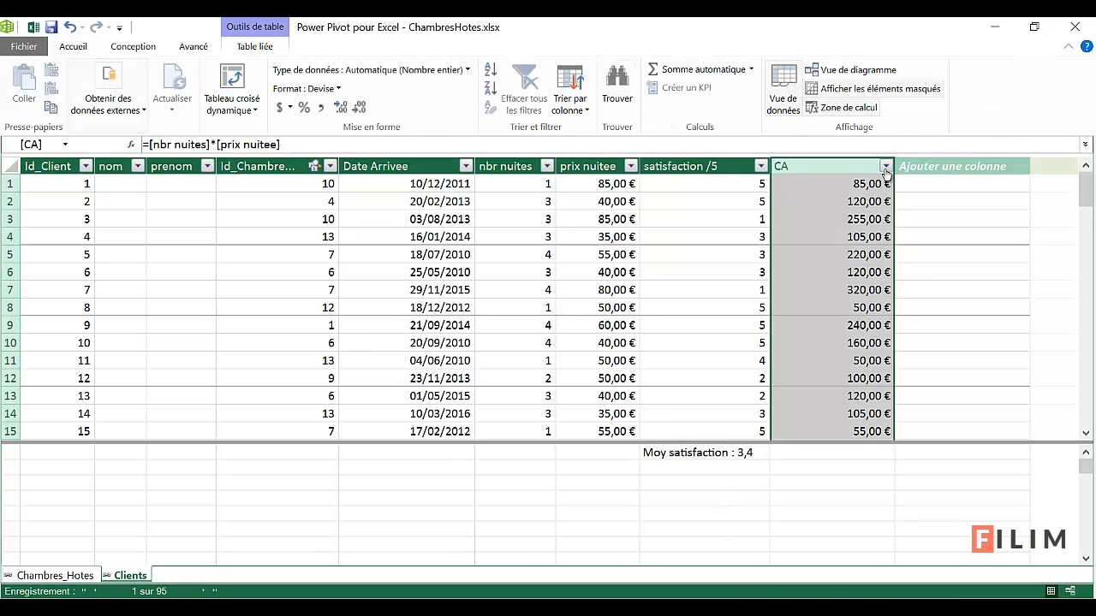
drag(893, 165, 843, 172)
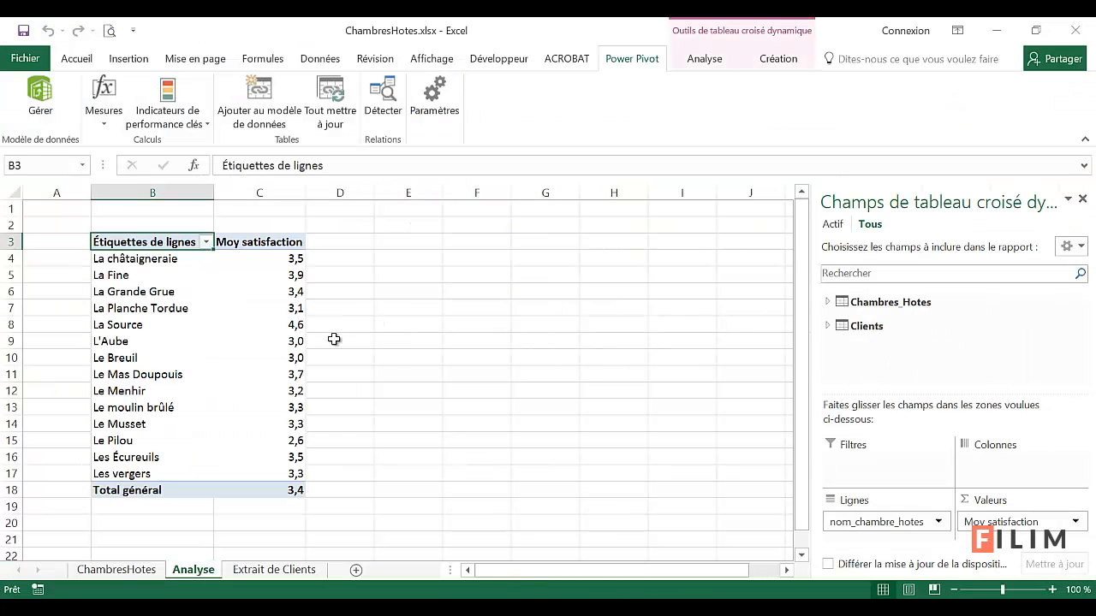
Step: Switch to Excel and add the CA field of the Clients table to the values of the PivotTable on the Analyse sheet
click(828, 327)
scroll(850, 333, down, 3)
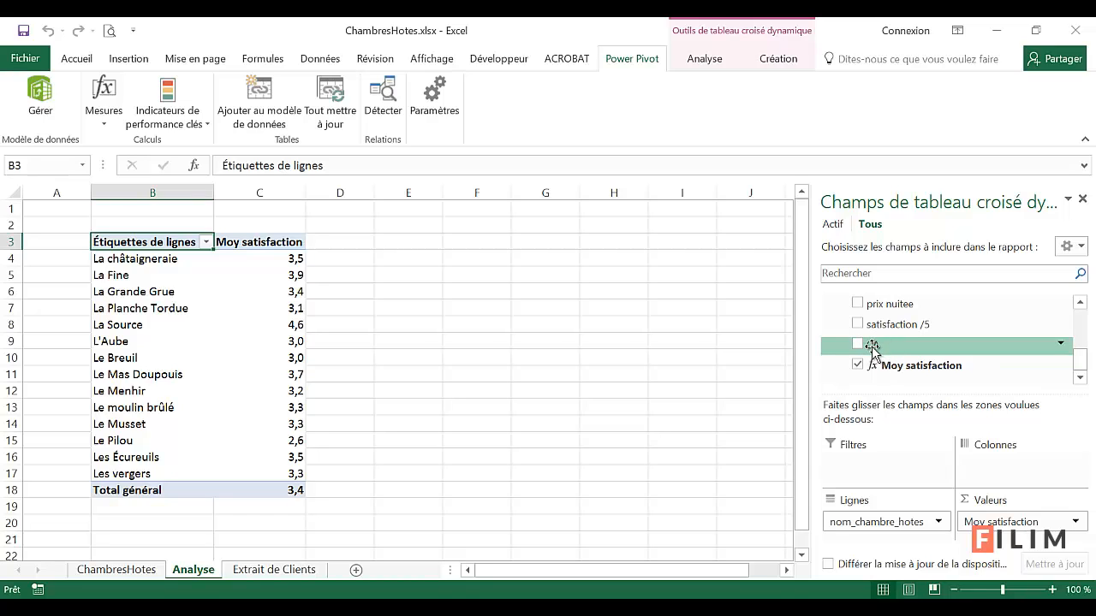
drag(870, 344, 997, 541)
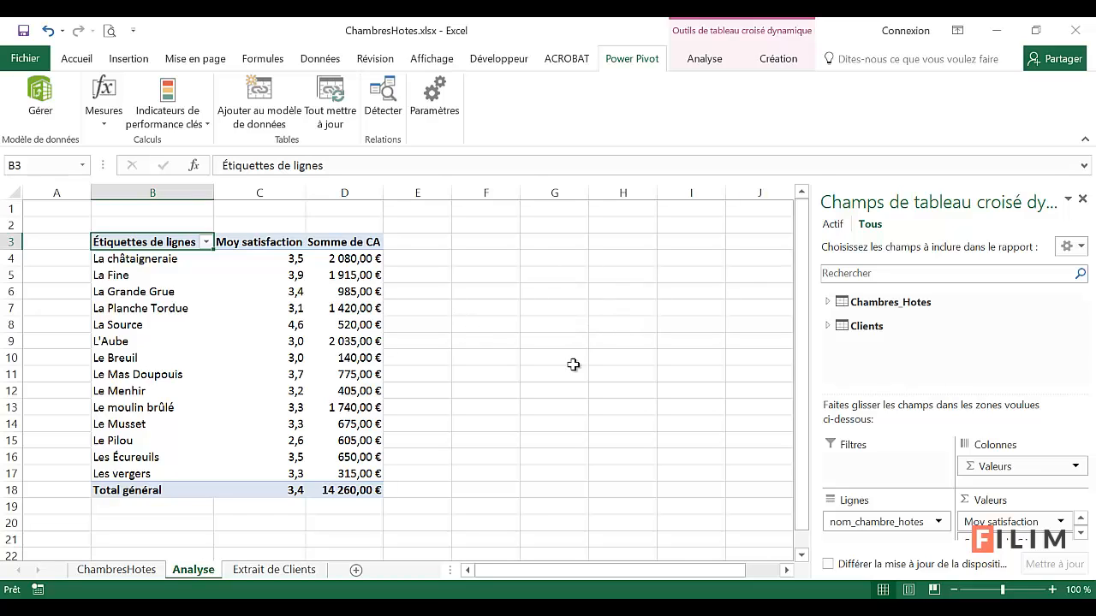
Step: Review the Extrait de Clients sheet and the cp column of the ChambresHotes sheet
drag(557, 273, 715, 404)
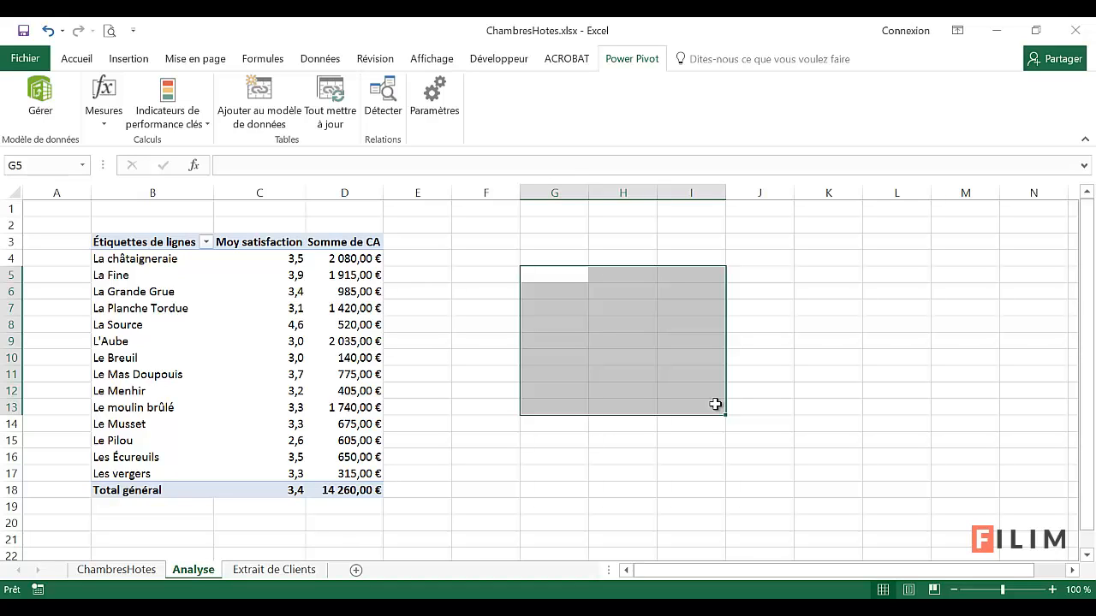
click(249, 571)
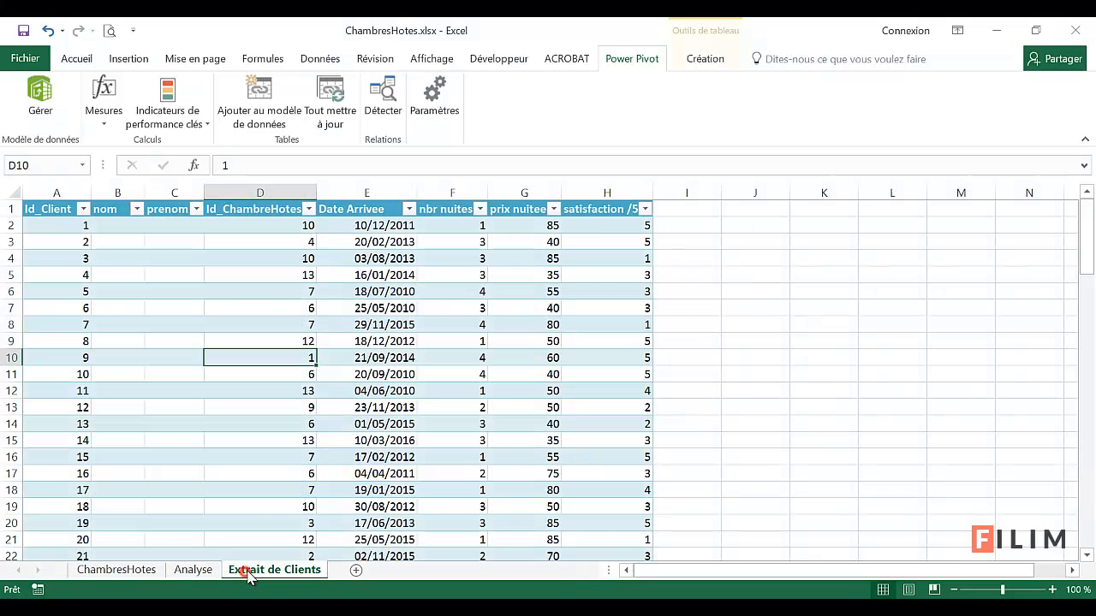
click(133, 571)
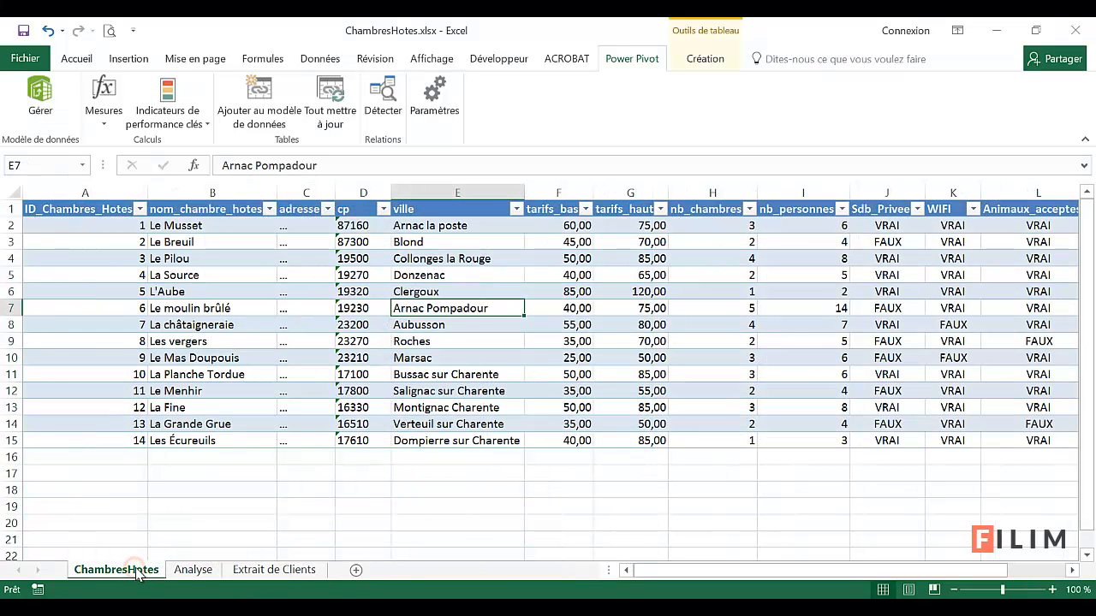
click(349, 195)
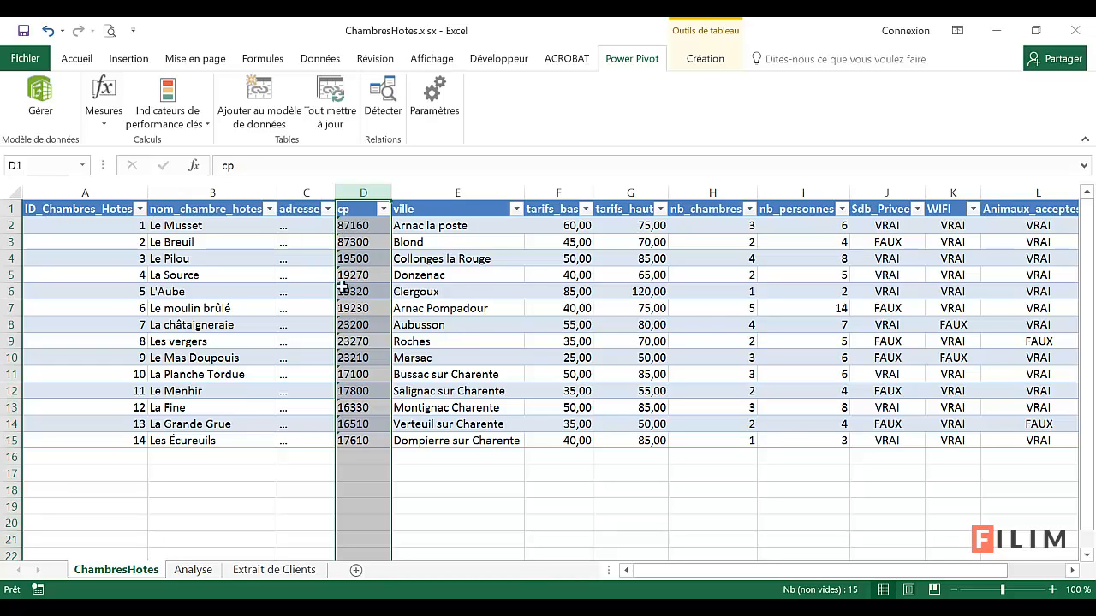
Step: Switch to File Explorer and open the Dep_Region.xlsx workbook from the 1 Imports folder
click(995, 32)
click(992, 31)
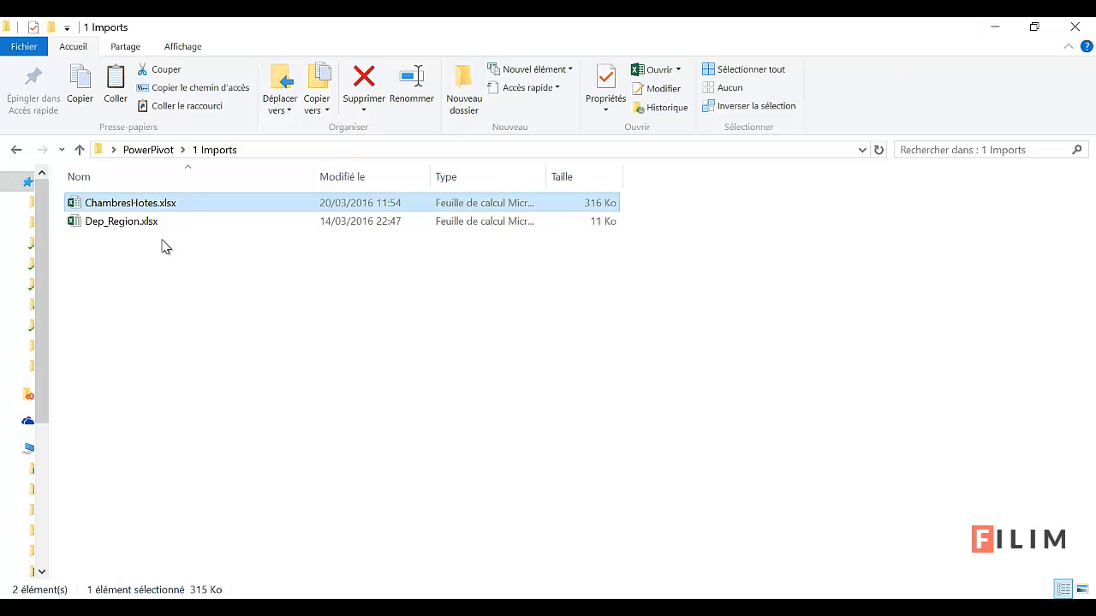
click(122, 224)
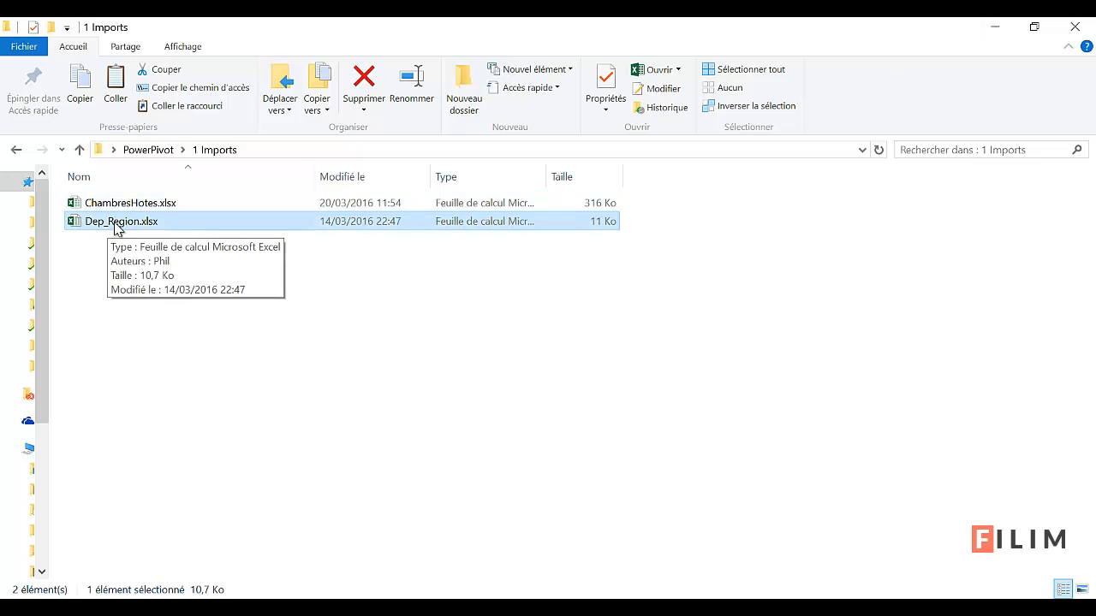
double_click(118, 225)
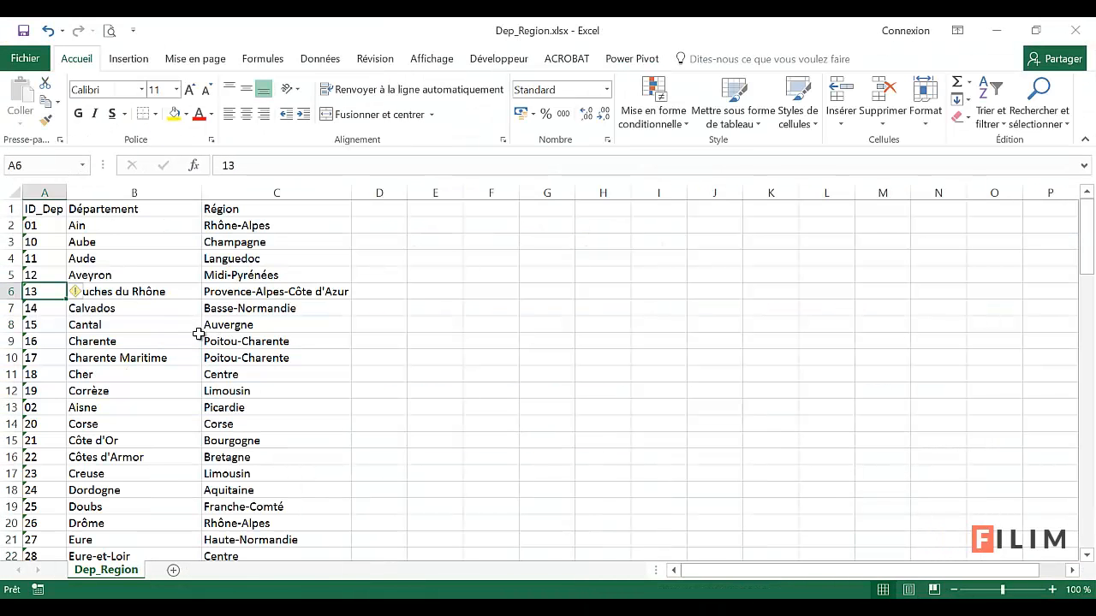
Step: Examine the department codes and the regions listed in the Dep_Region workbook, and close it without saving
click(48, 224)
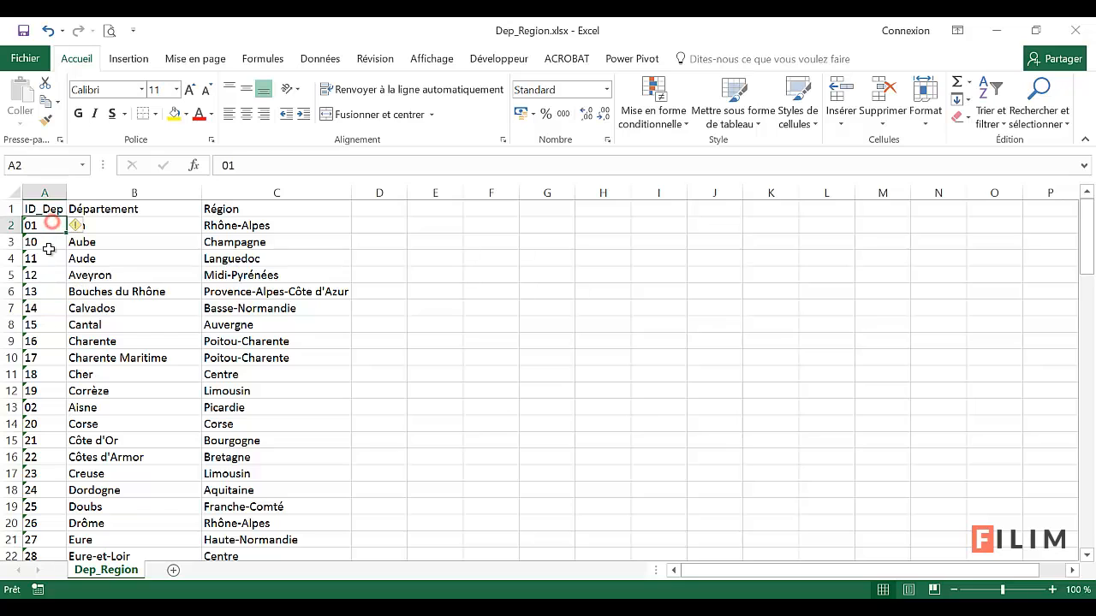
click(48, 255)
click(44, 288)
click(36, 322)
click(38, 343)
click(40, 374)
click(43, 404)
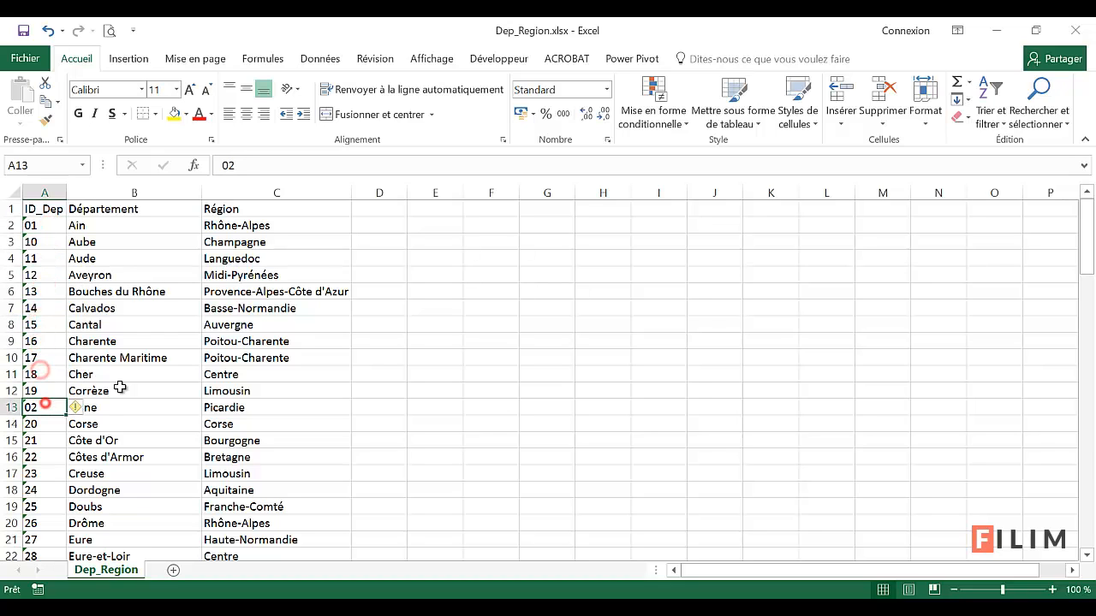
click(289, 225)
click(286, 243)
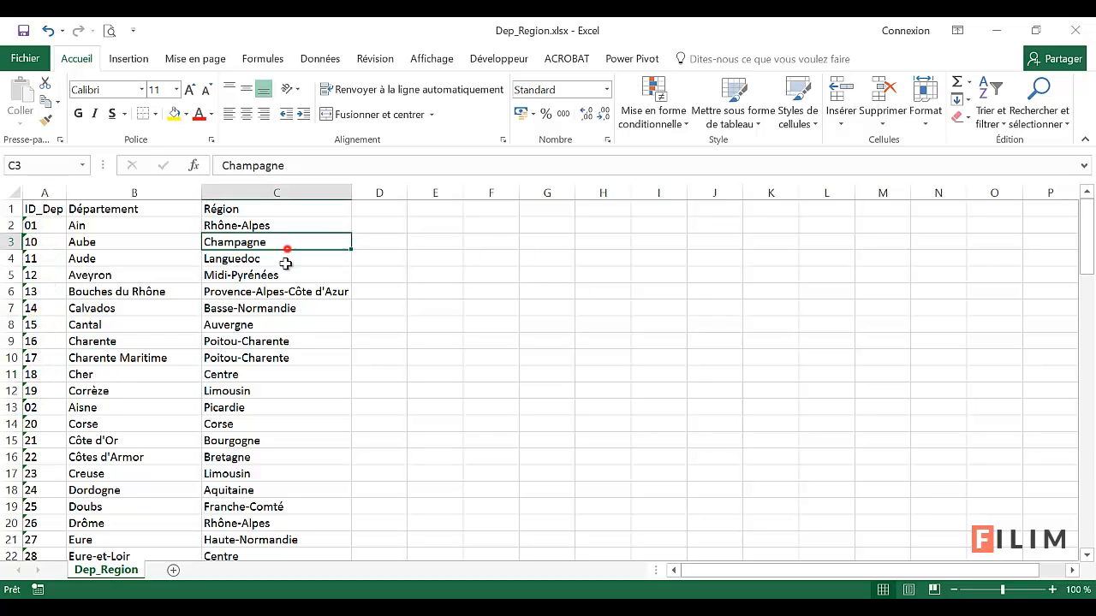
click(286, 274)
click(286, 325)
click(286, 358)
click(288, 391)
click(285, 428)
click(280, 469)
click(272, 490)
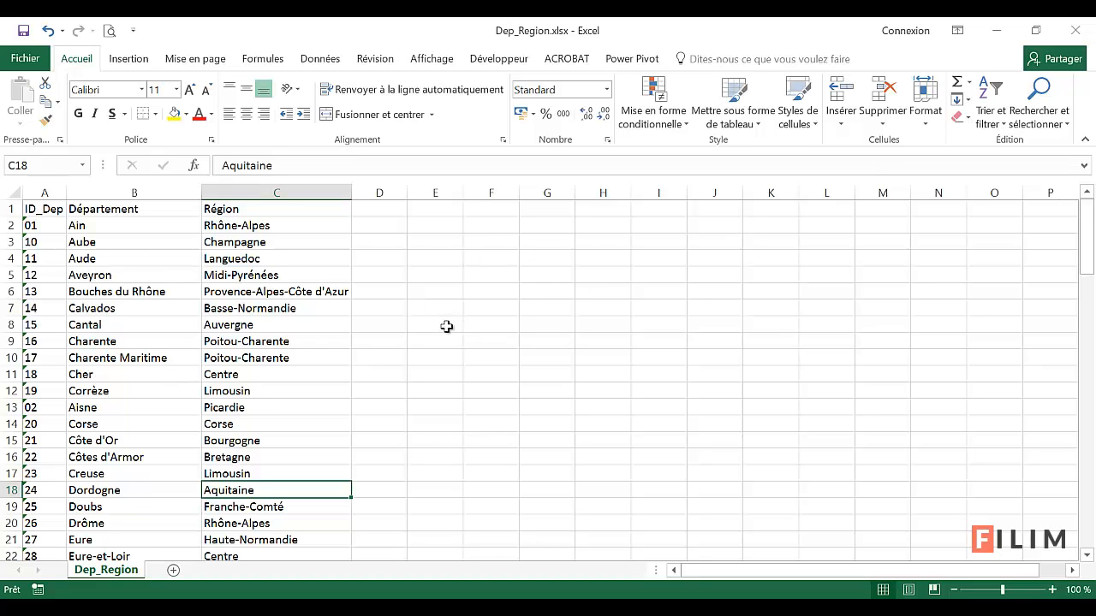
click(1092, 30)
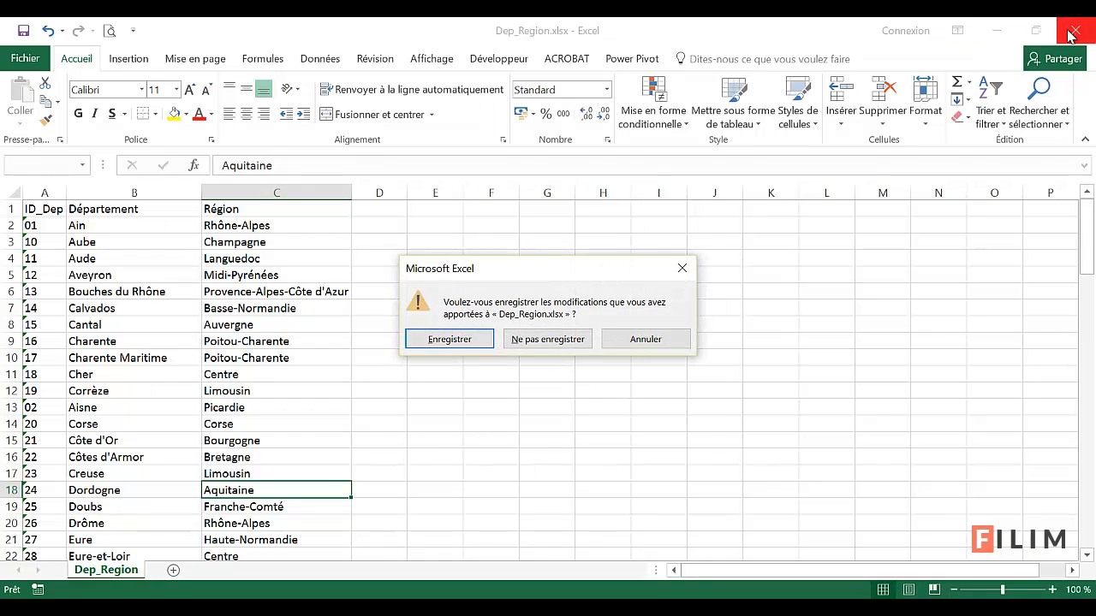
click(561, 338)
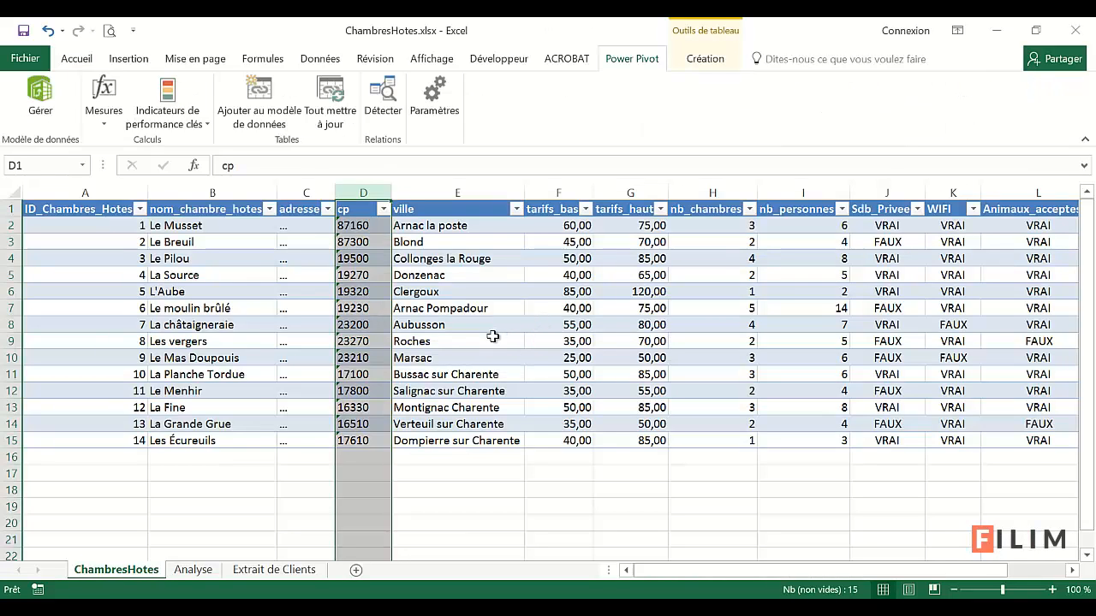
click(451, 278)
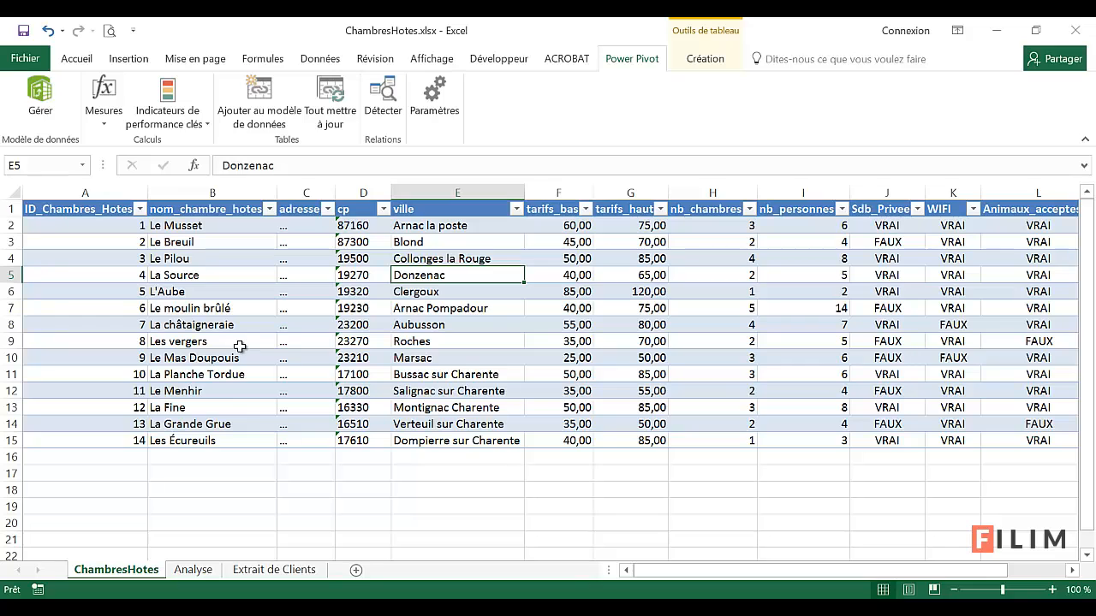
click(299, 304)
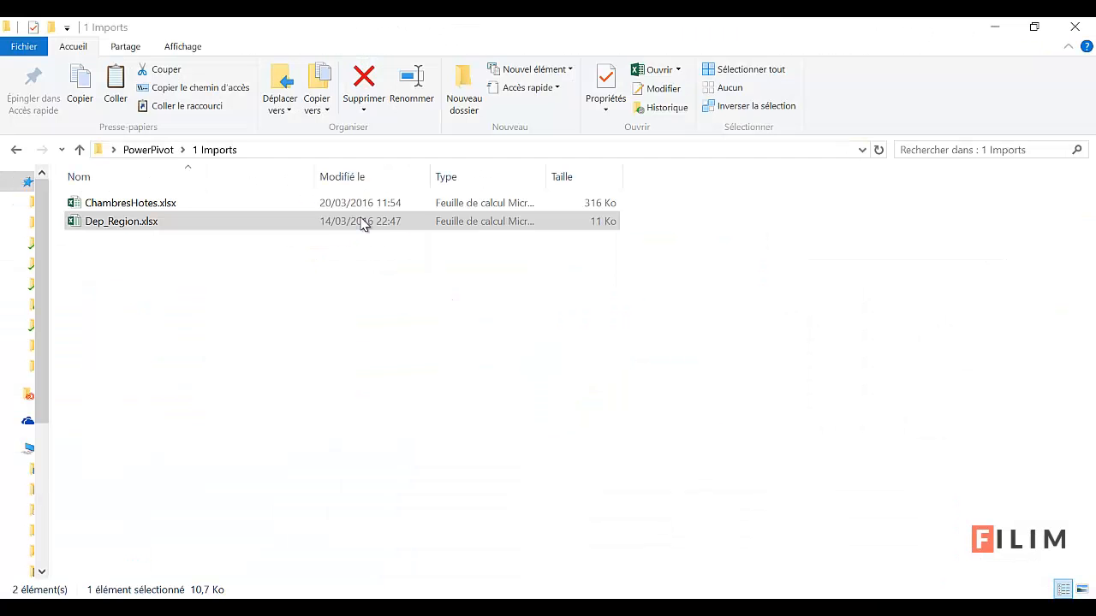
click(362, 220)
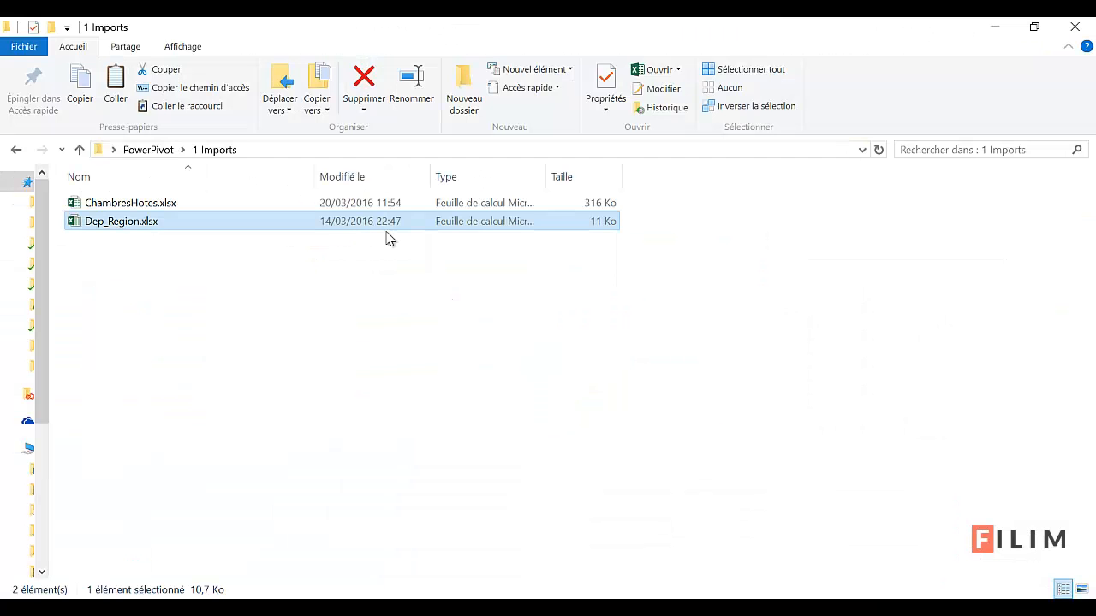
Step: Switch to the Power Pivot window and start a table import from other sources with Fichier Excel as the source type
mouse_move(611, 589)
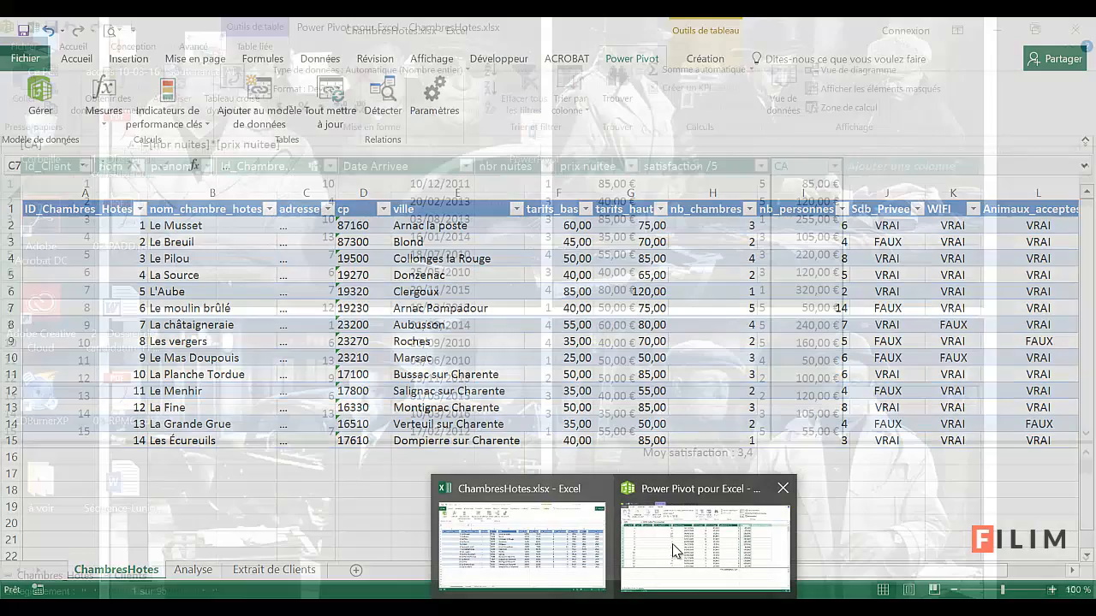
click(673, 550)
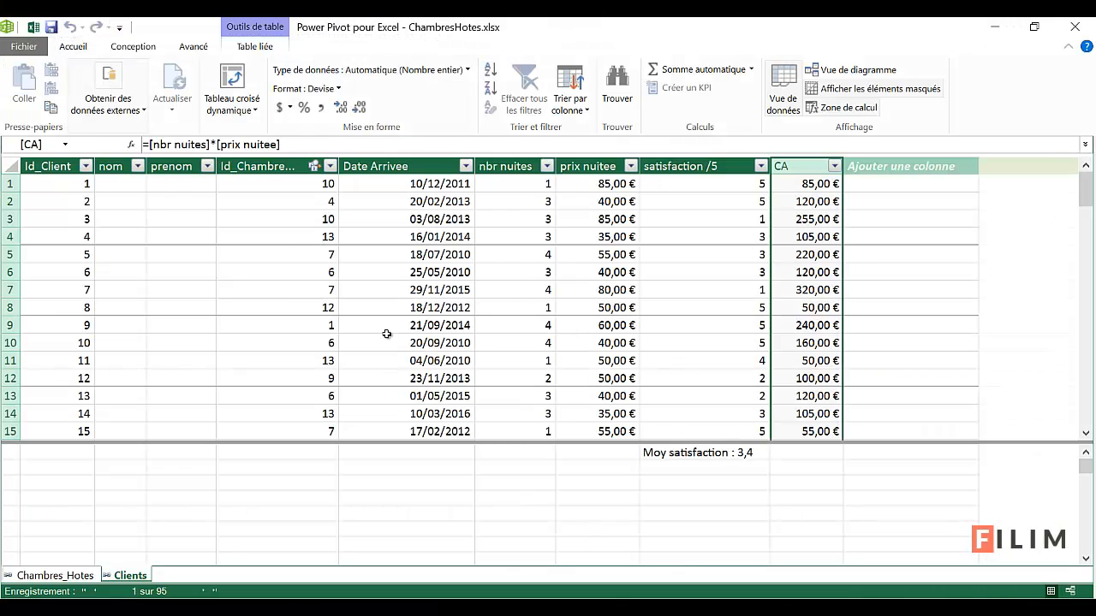
click(365, 306)
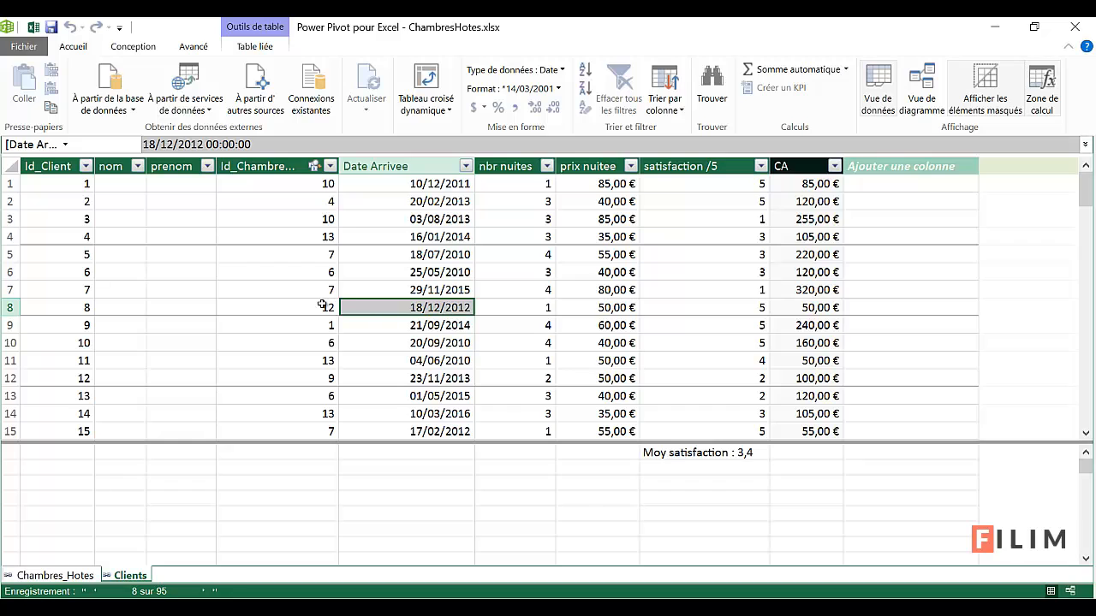
click(267, 274)
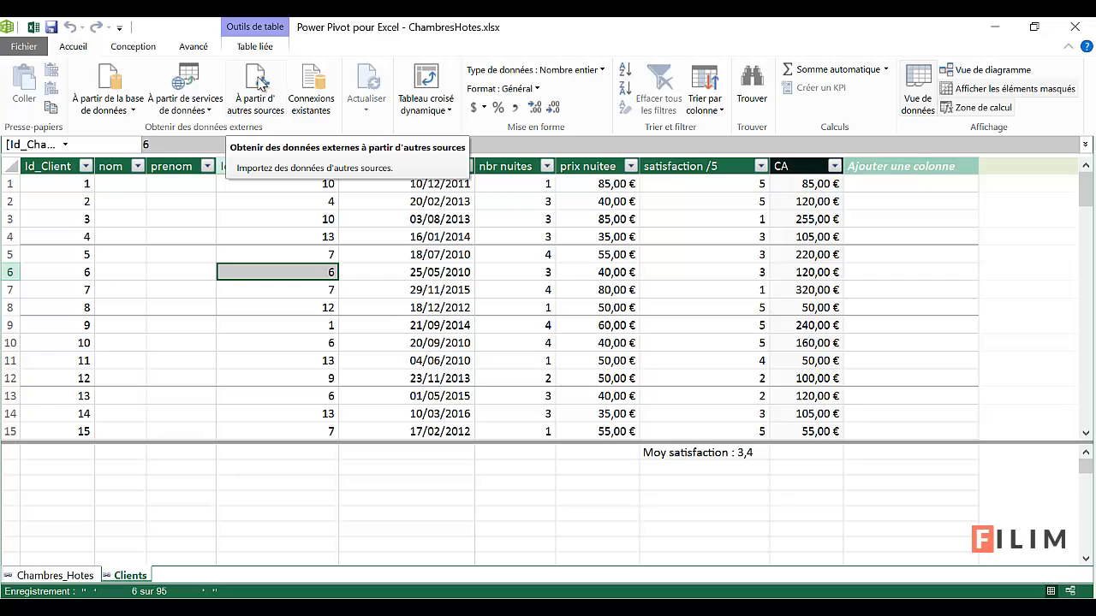
click(251, 100)
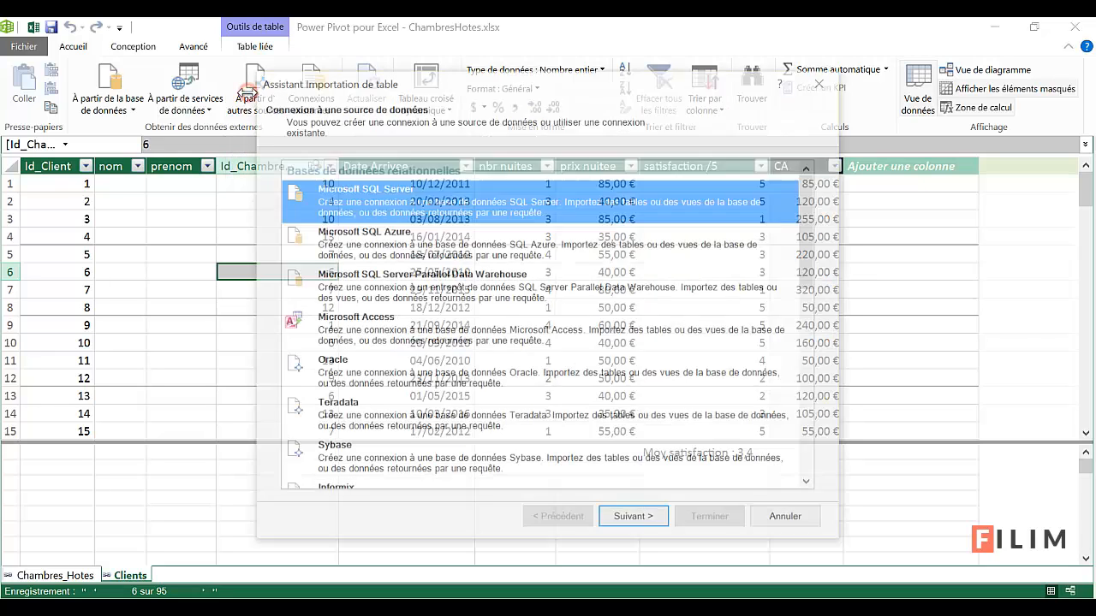
drag(810, 232, 829, 454)
click(358, 396)
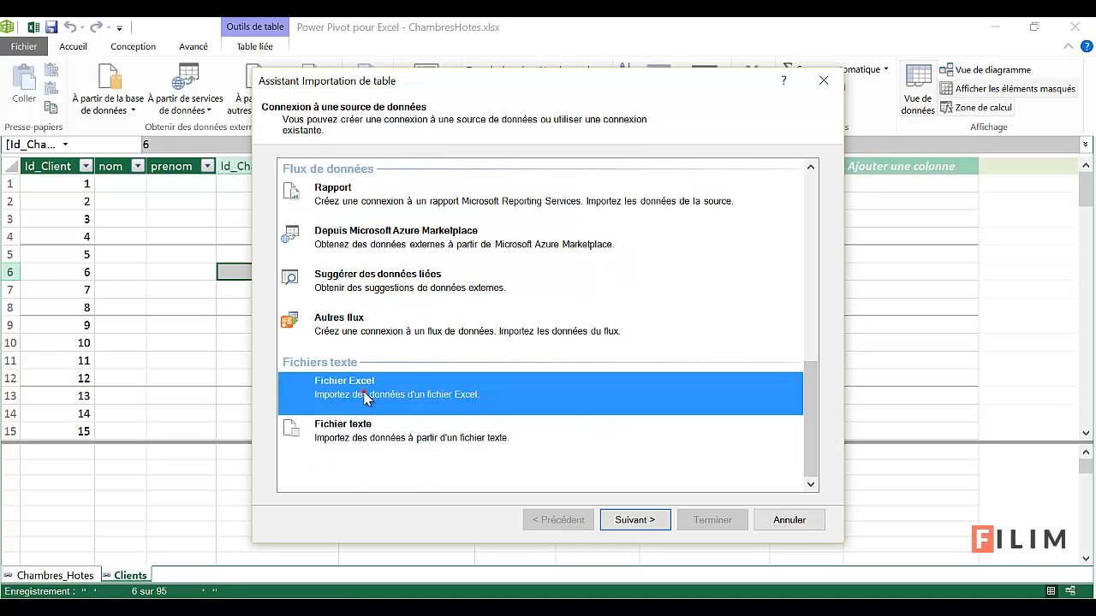
click(649, 522)
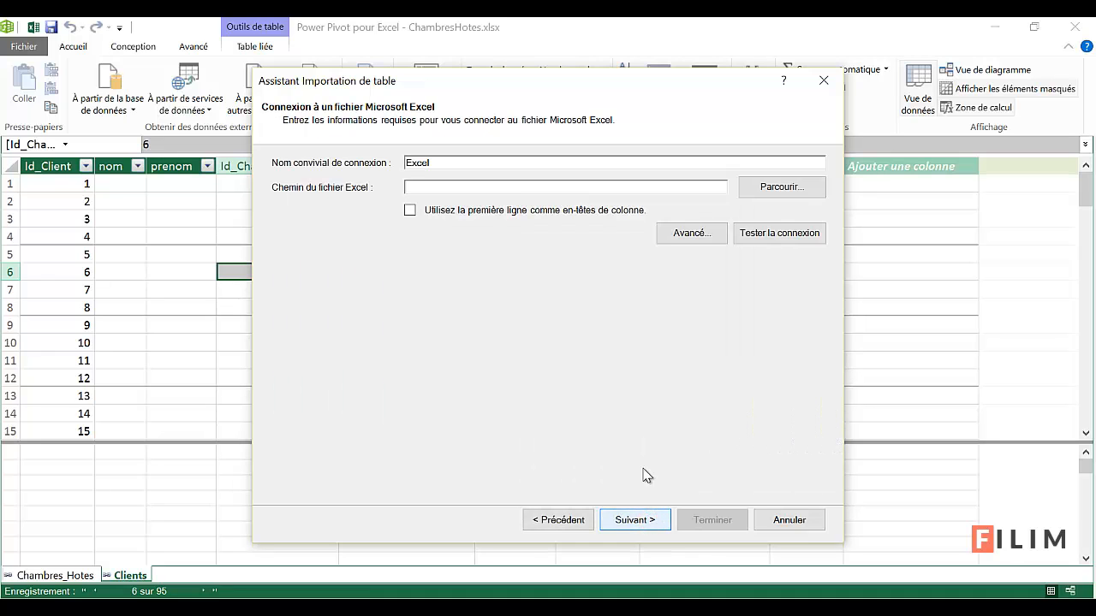
Step: Choose Dep_Region.xlsx from the Bureau > PowerPivot > 1 Imports folder as the Excel file to import
click(775, 190)
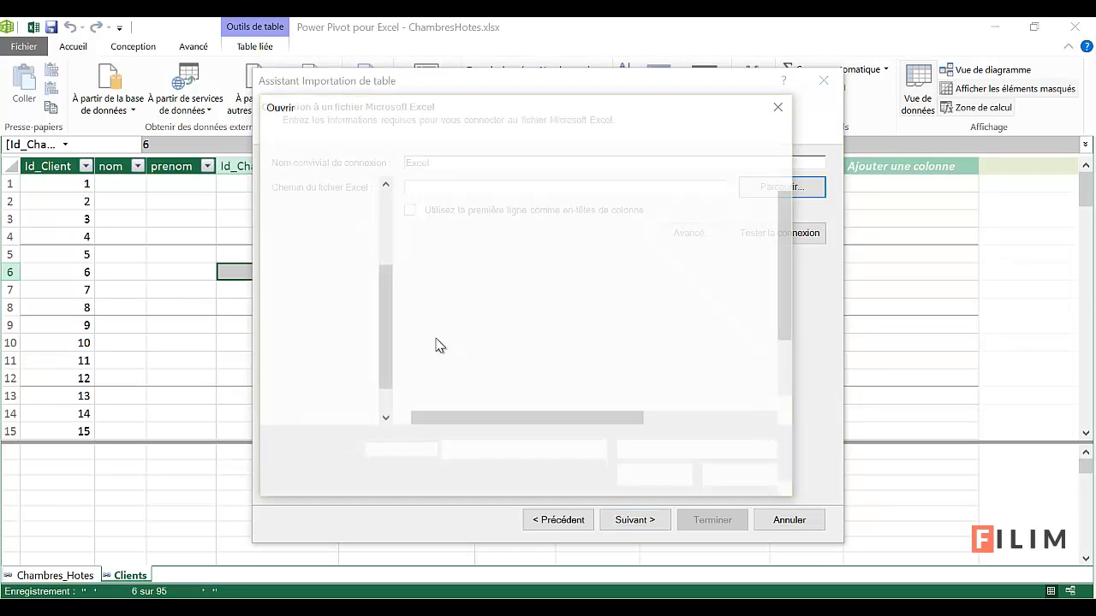
click(318, 241)
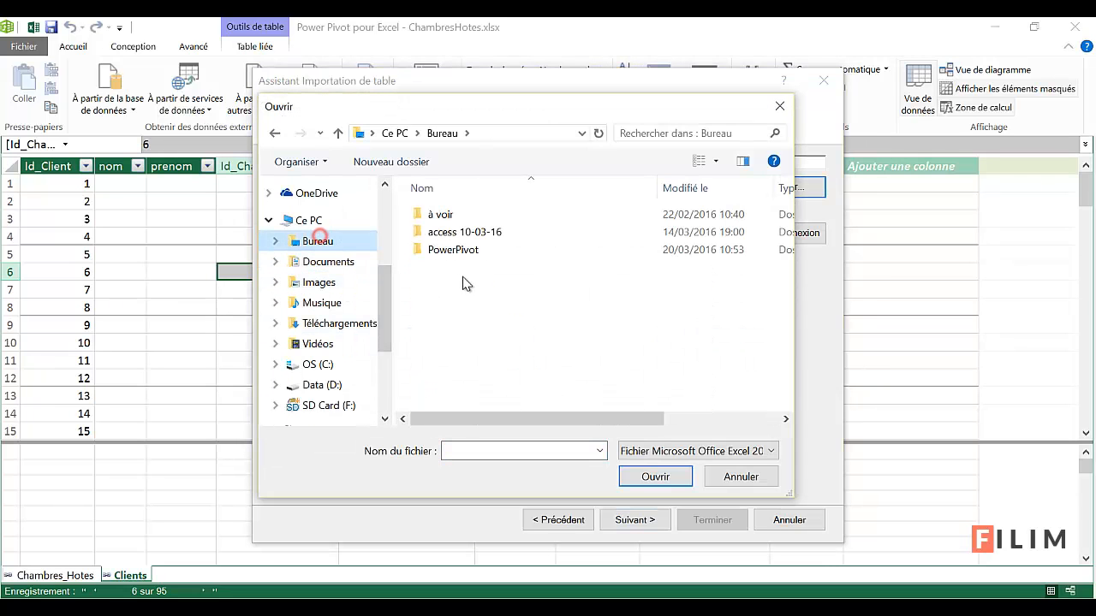
double_click(477, 248)
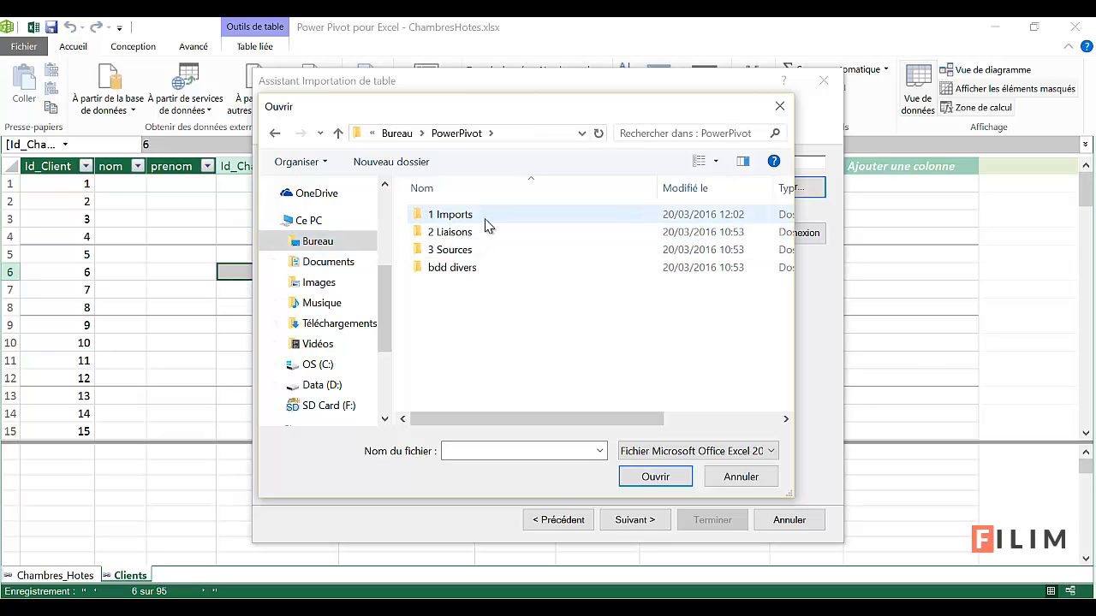
double_click(482, 216)
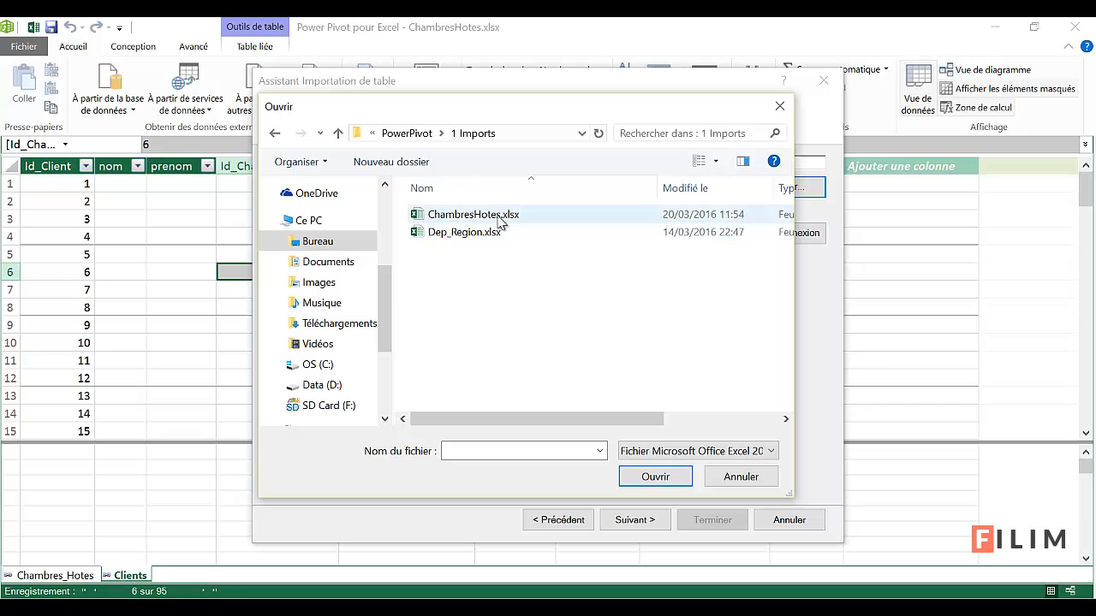
click(500, 232)
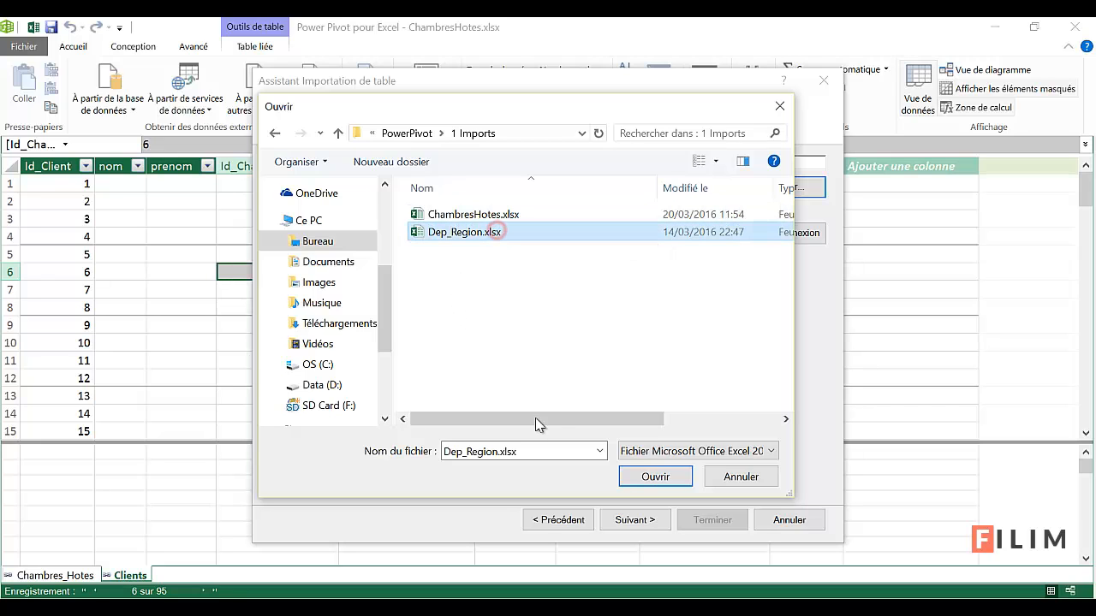
click(628, 480)
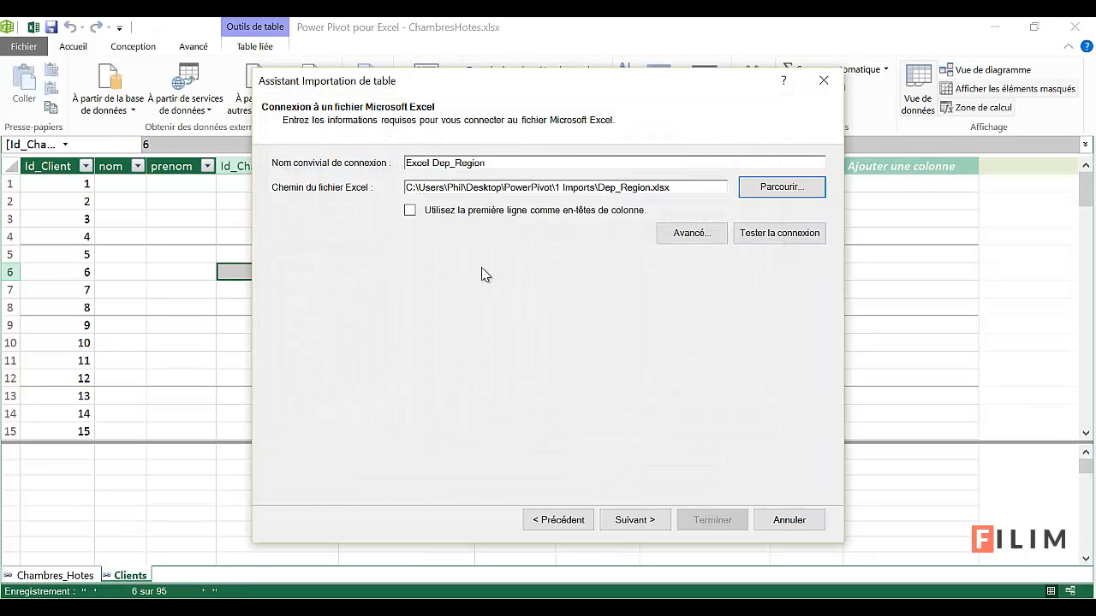
Step: Use the first row as column headers, import the Dep_Region table into the model and close the import wizard
click(410, 211)
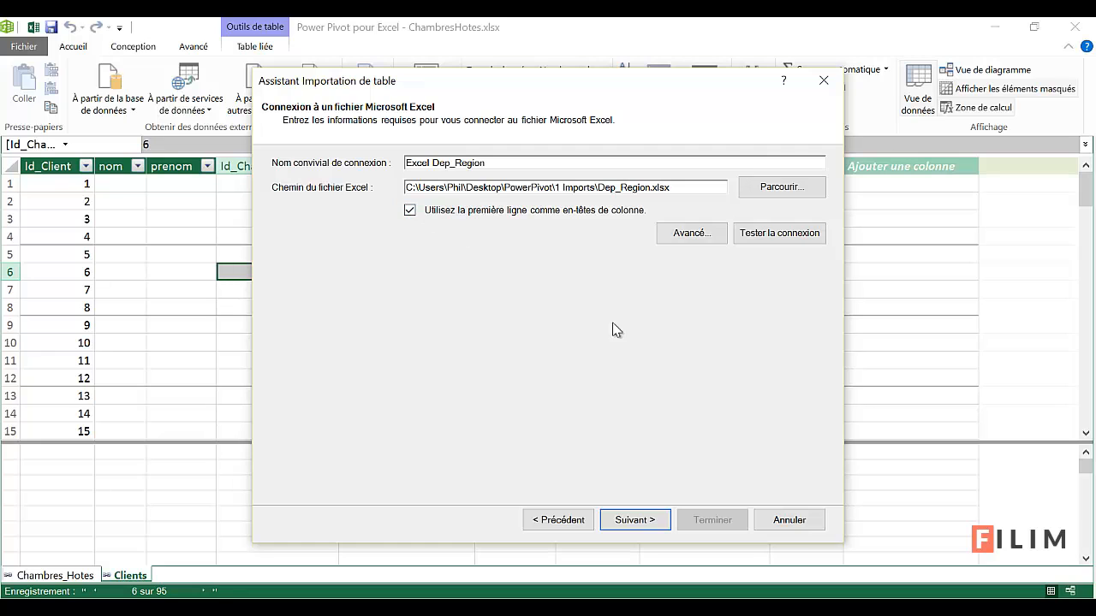
click(650, 522)
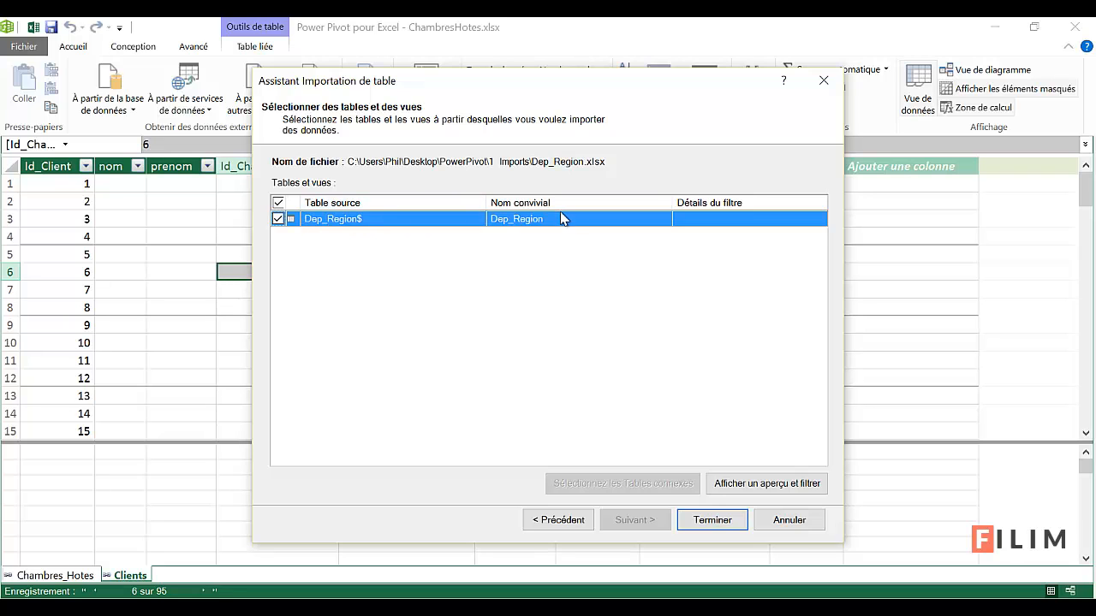
click(707, 522)
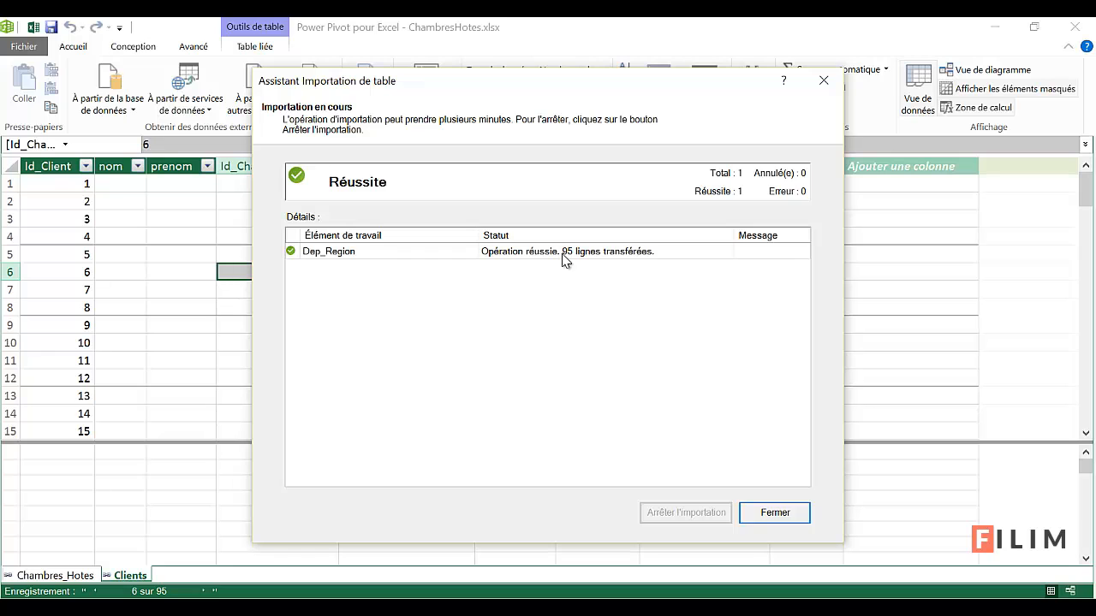
click(759, 517)
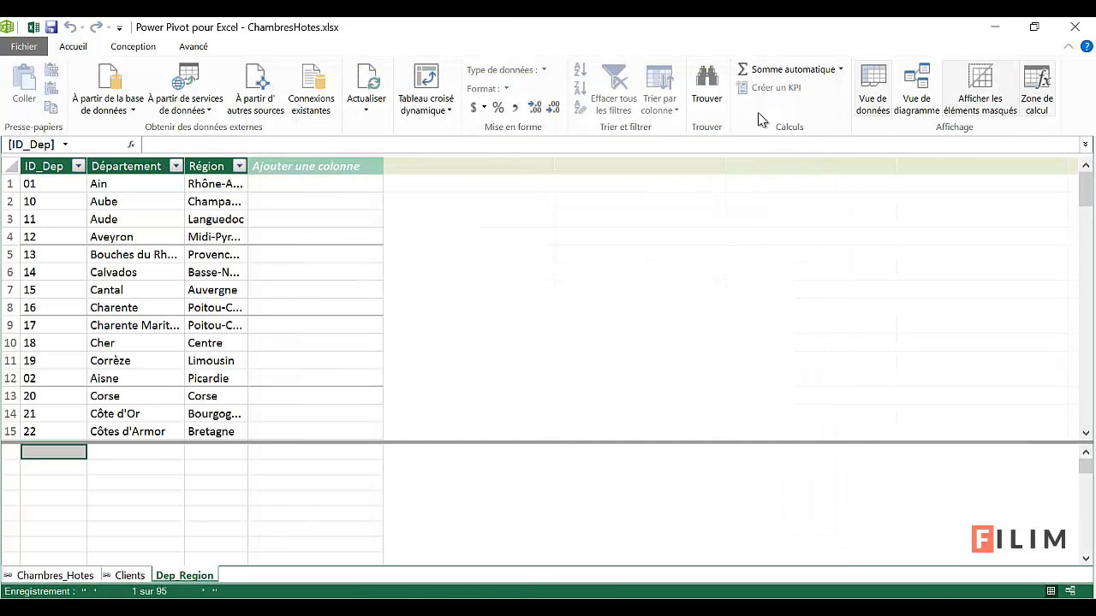
Step: Fit the Région column of Dep_Region to its contents and look through the department codes in ID_Dep
double_click(249, 166)
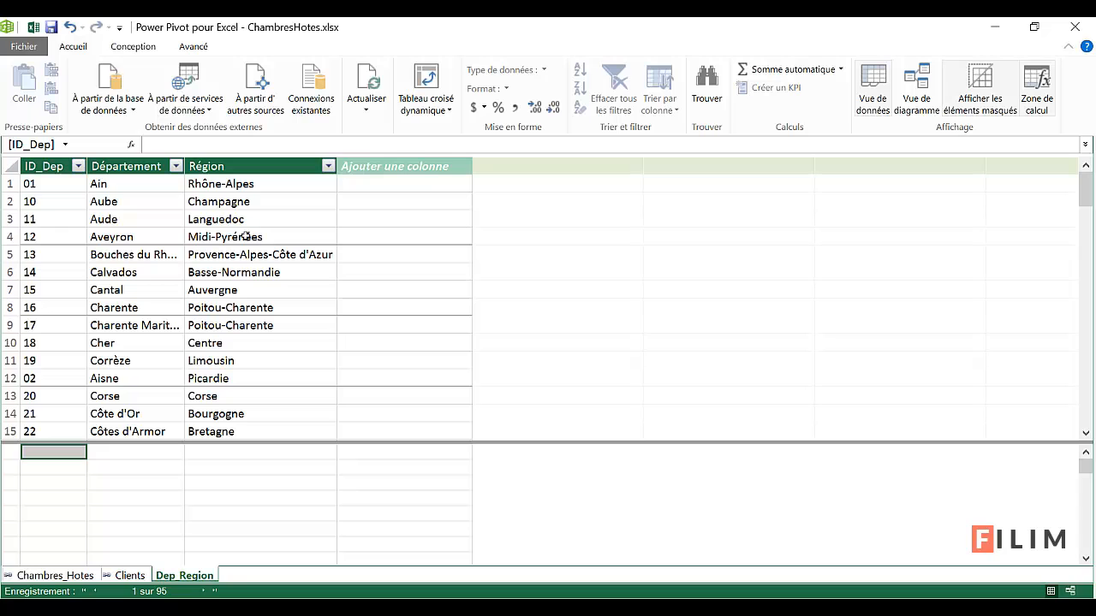
click(55, 184)
click(46, 233)
click(47, 257)
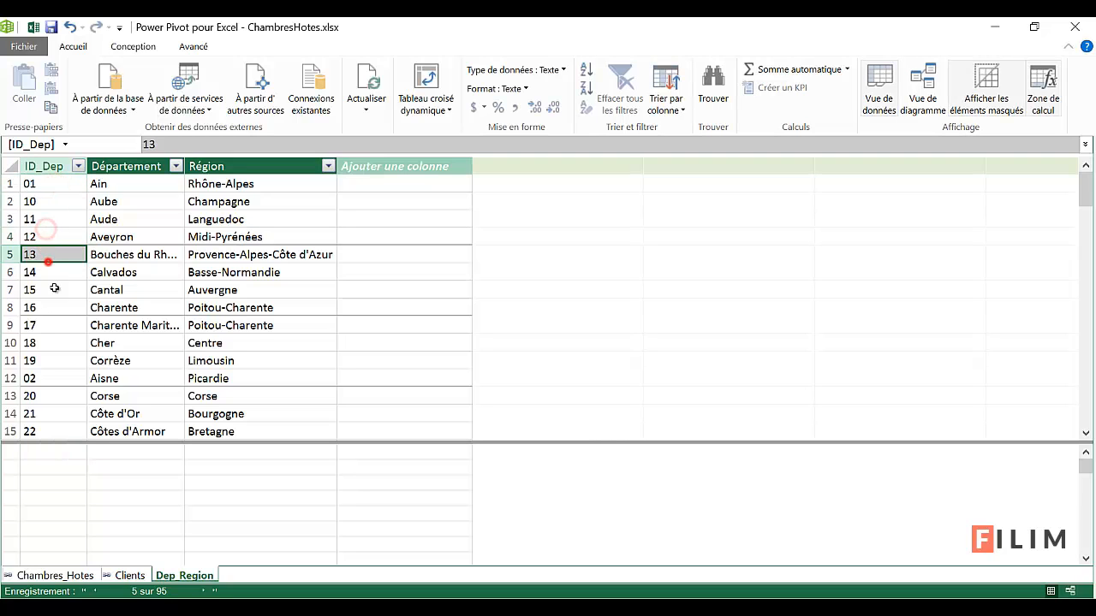
click(55, 294)
click(58, 327)
click(62, 360)
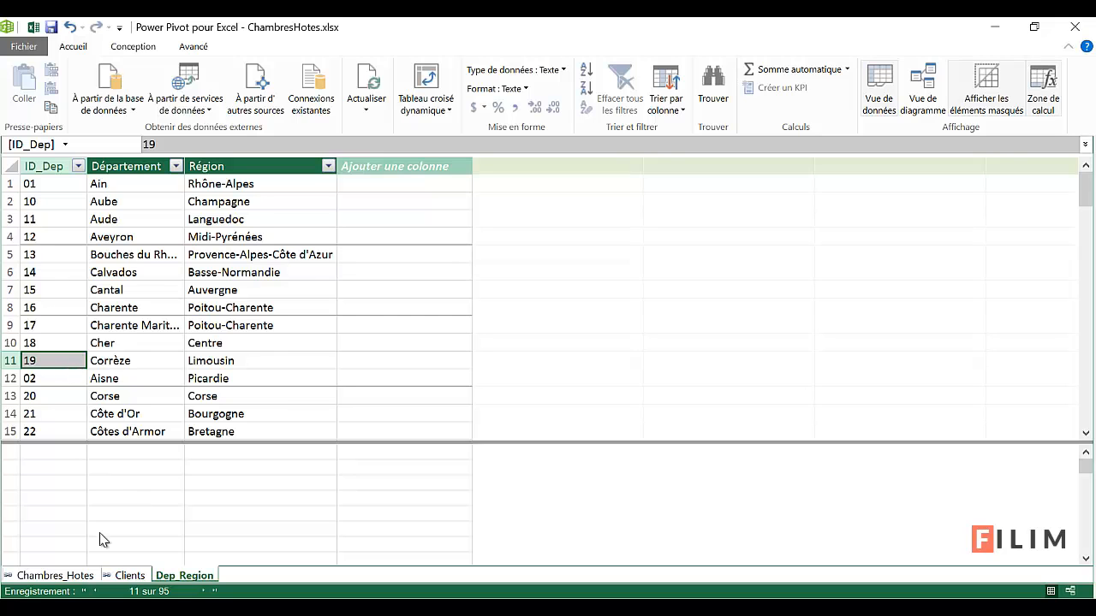
Step: Switch to the Chambres_Hotes table and select the first cell of the empty column after Petit_dej_inclus
click(71, 580)
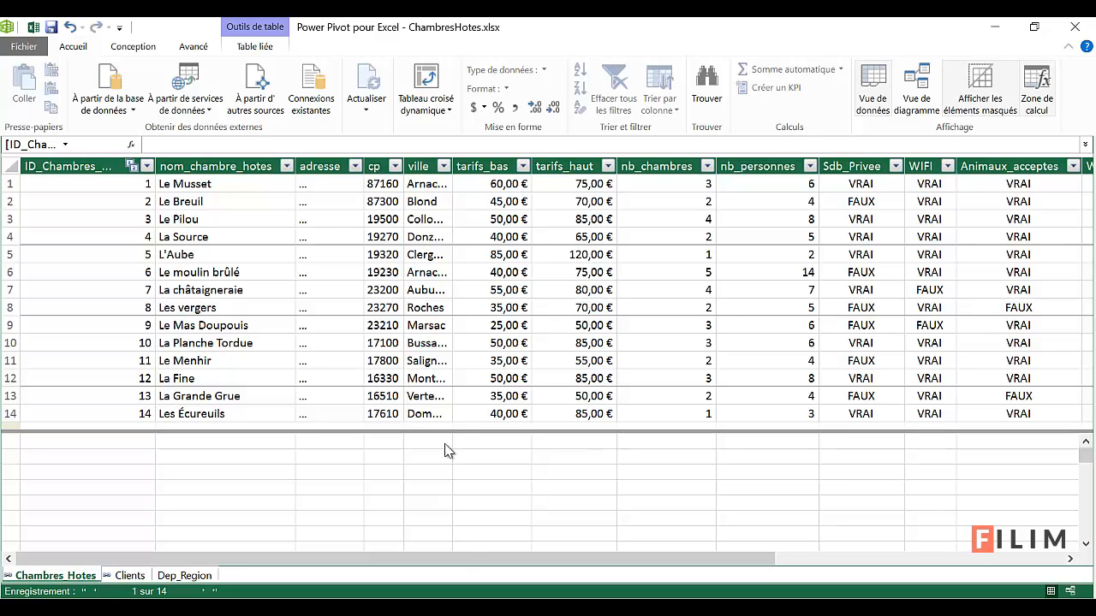
drag(453, 560, 736, 559)
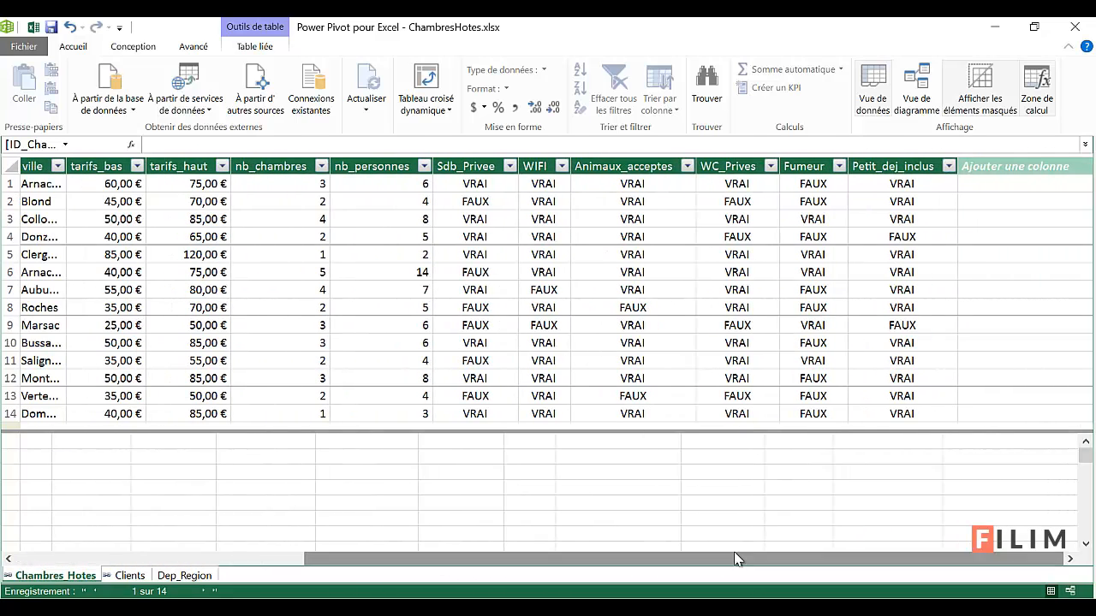
click(985, 165)
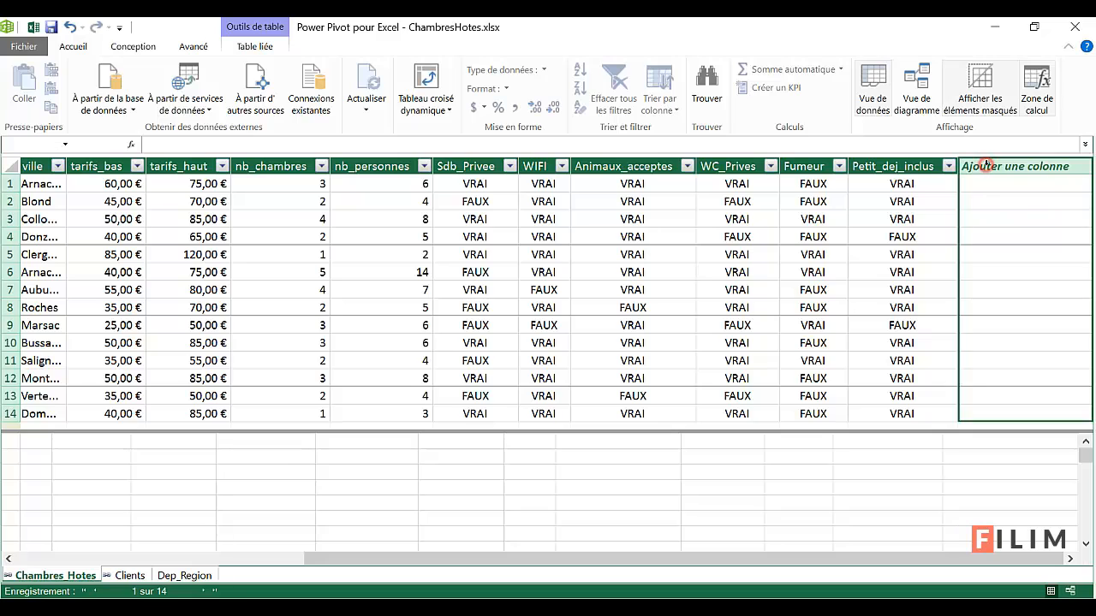
click(981, 181)
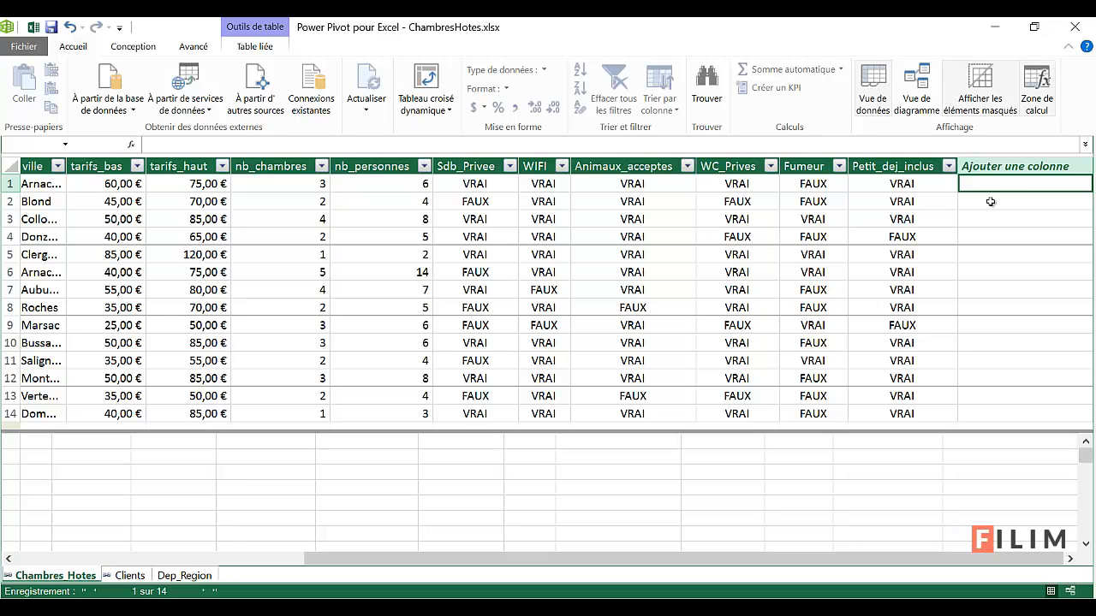
Step: Insert the LEFT function from the Texte category as the new column's formula
click(131, 144)
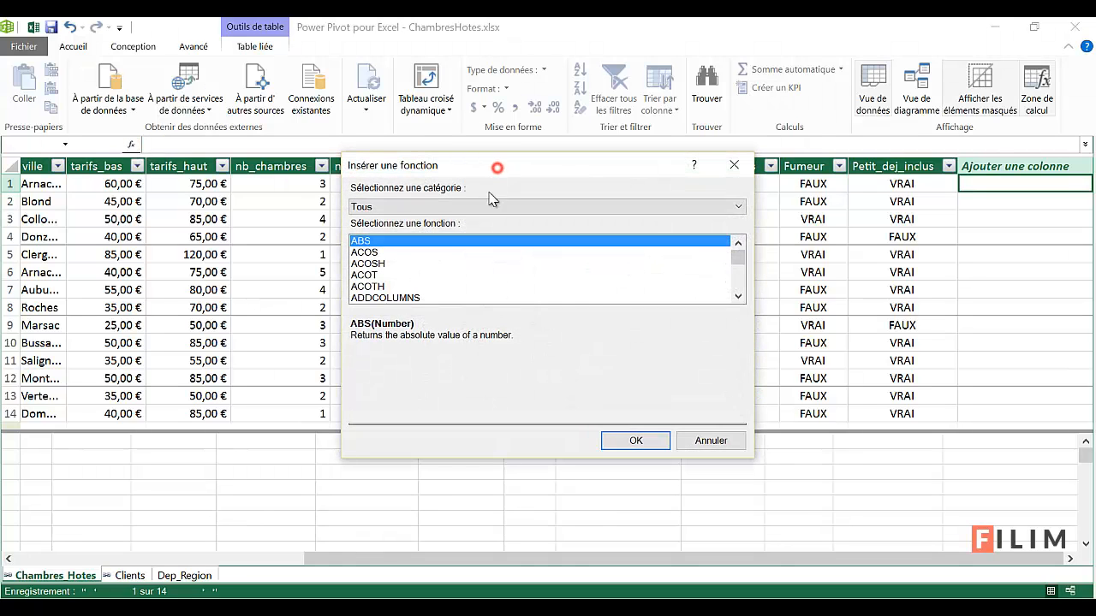
drag(496, 163, 483, 207)
click(723, 254)
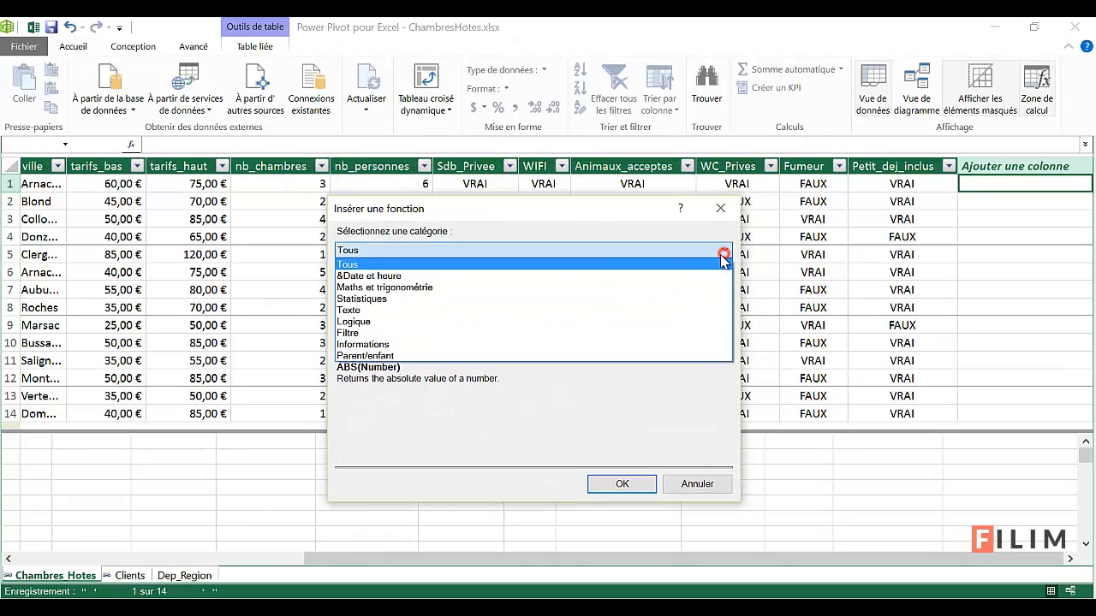
click(428, 310)
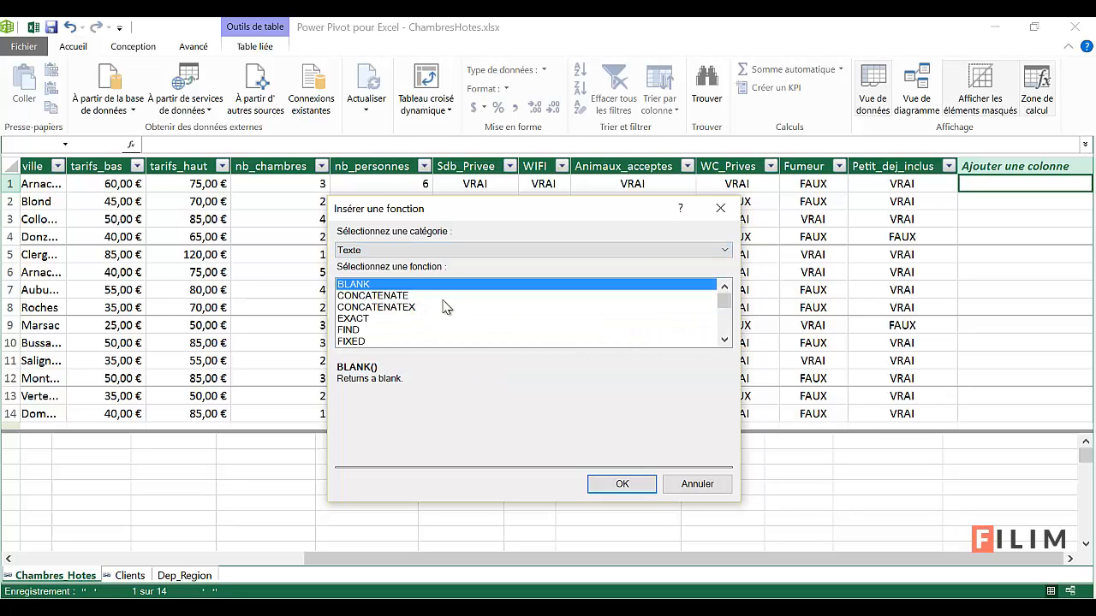
click(443, 297)
scroll(439, 310, down, 2)
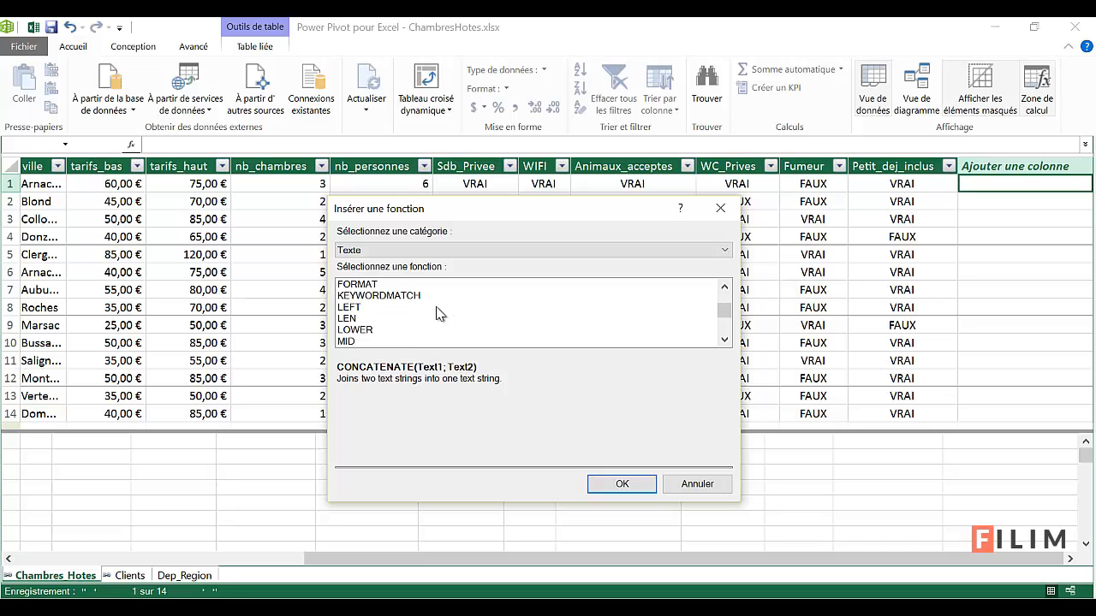
click(436, 309)
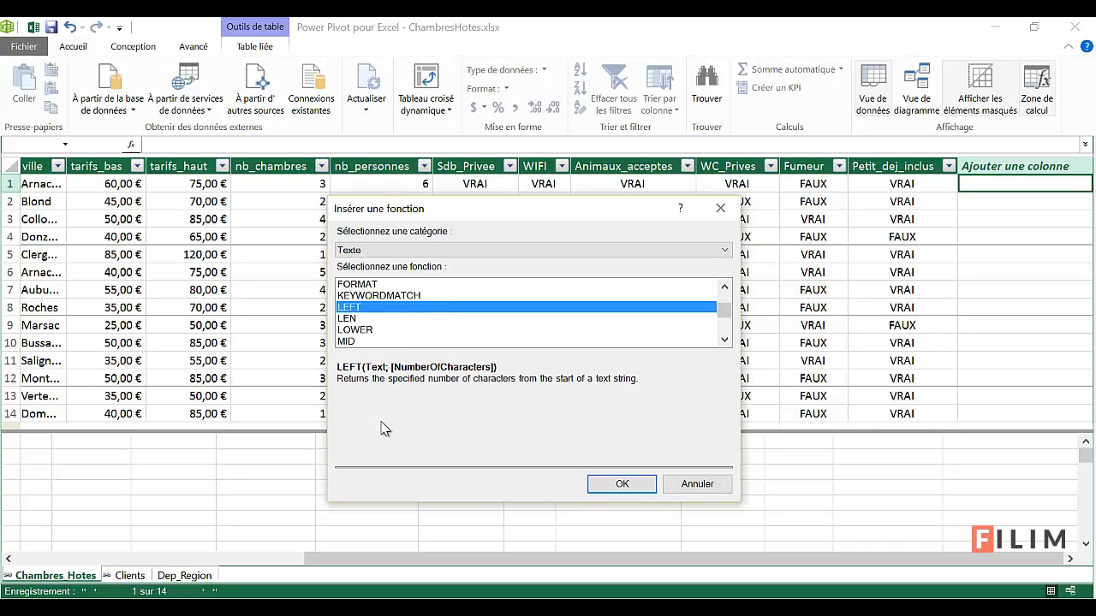
click(622, 483)
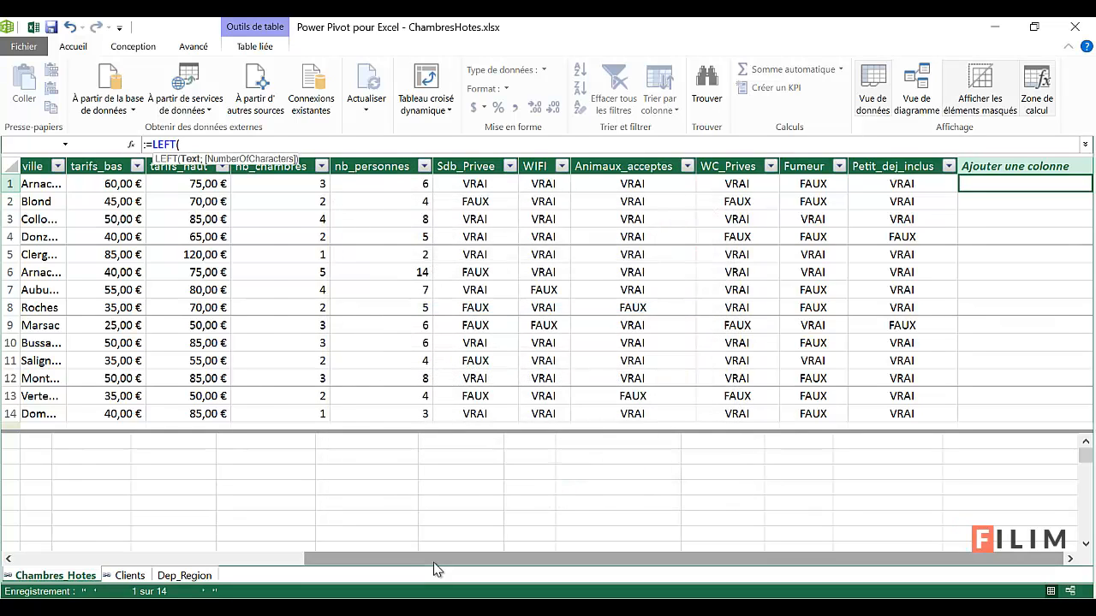
Step: Try to use the first cp value as the text argument of the LEFT formula
drag(435, 560, 186, 488)
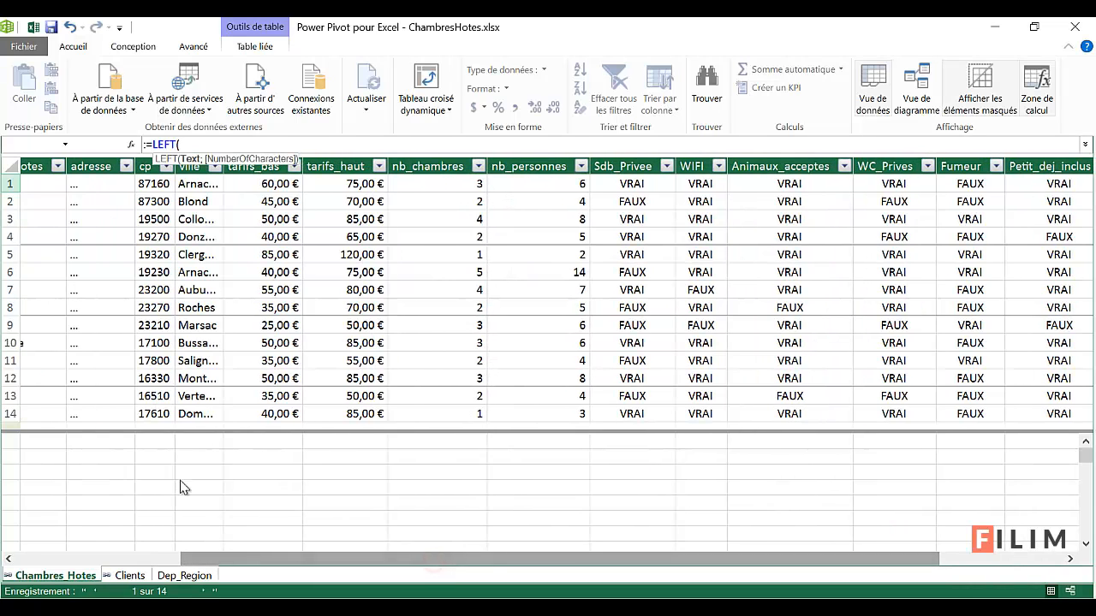
click(147, 182)
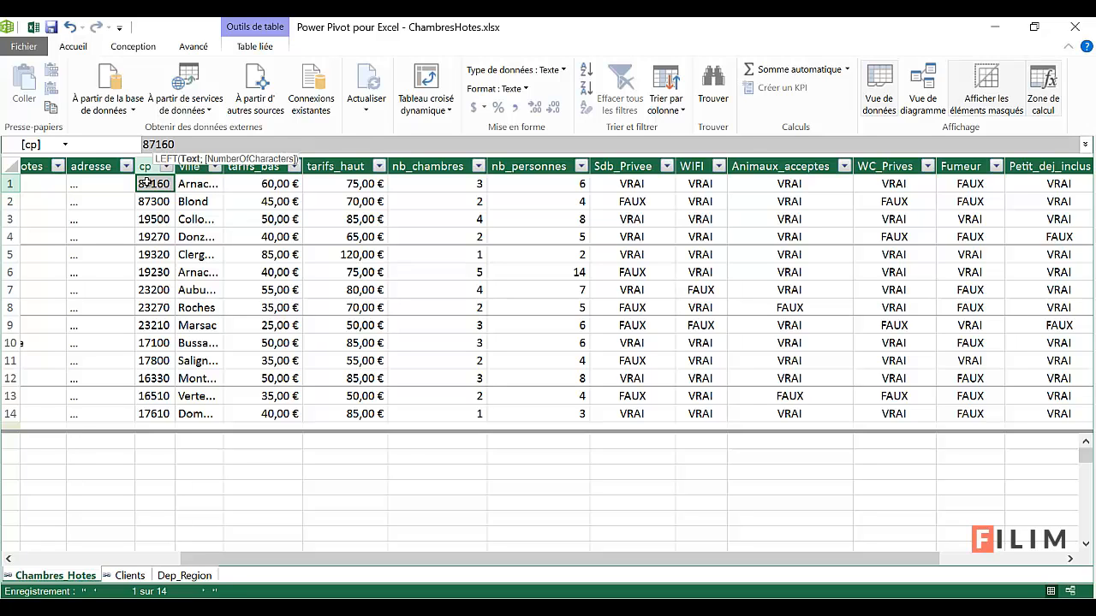
key(Down)
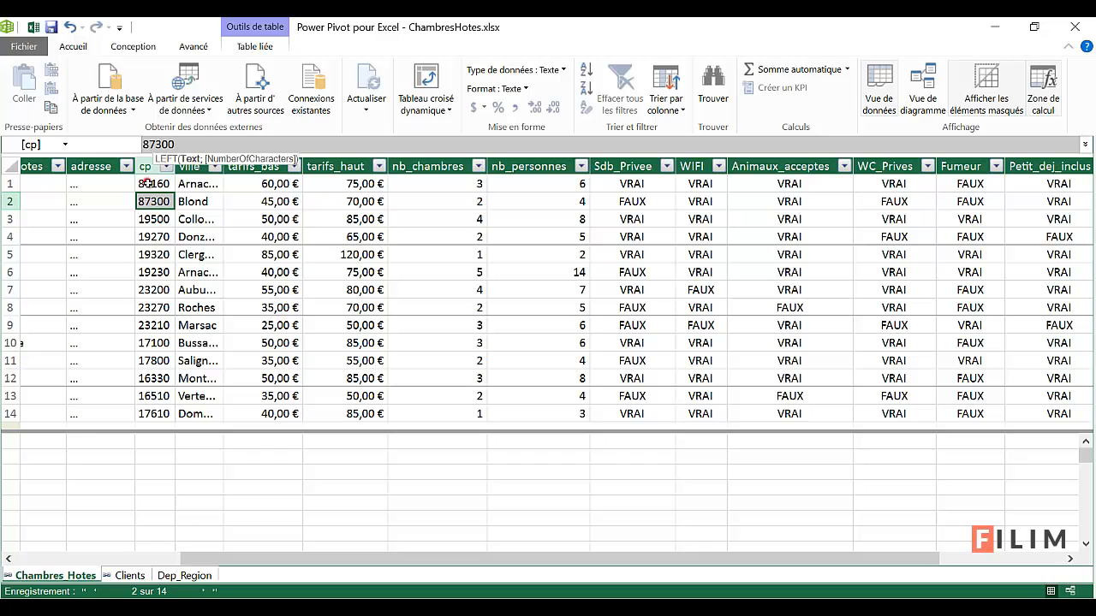
key(Up)
drag(516, 558, 711, 577)
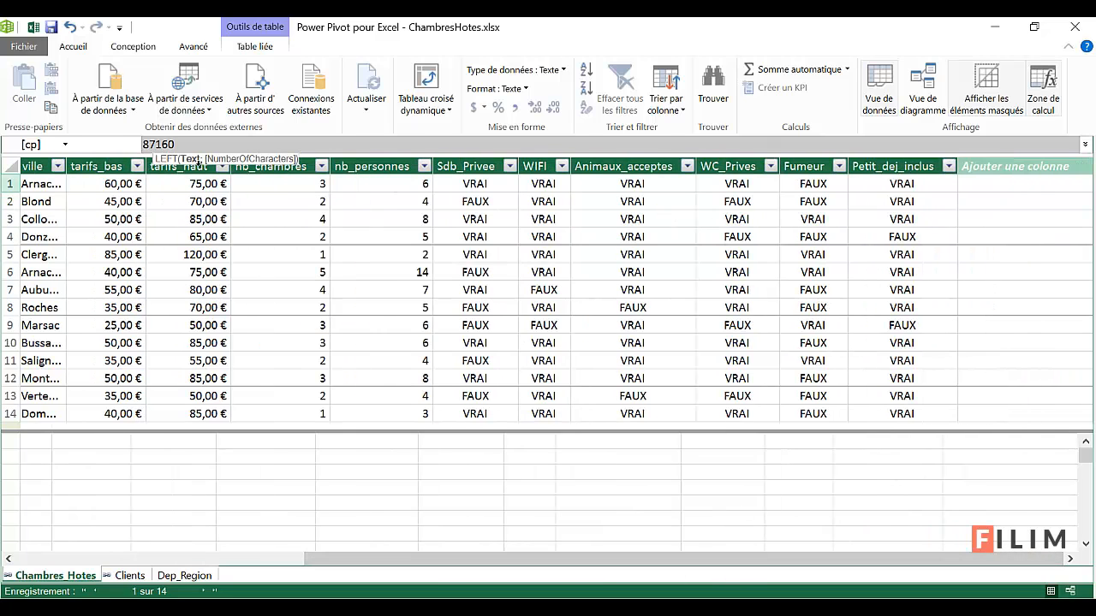
click(187, 142)
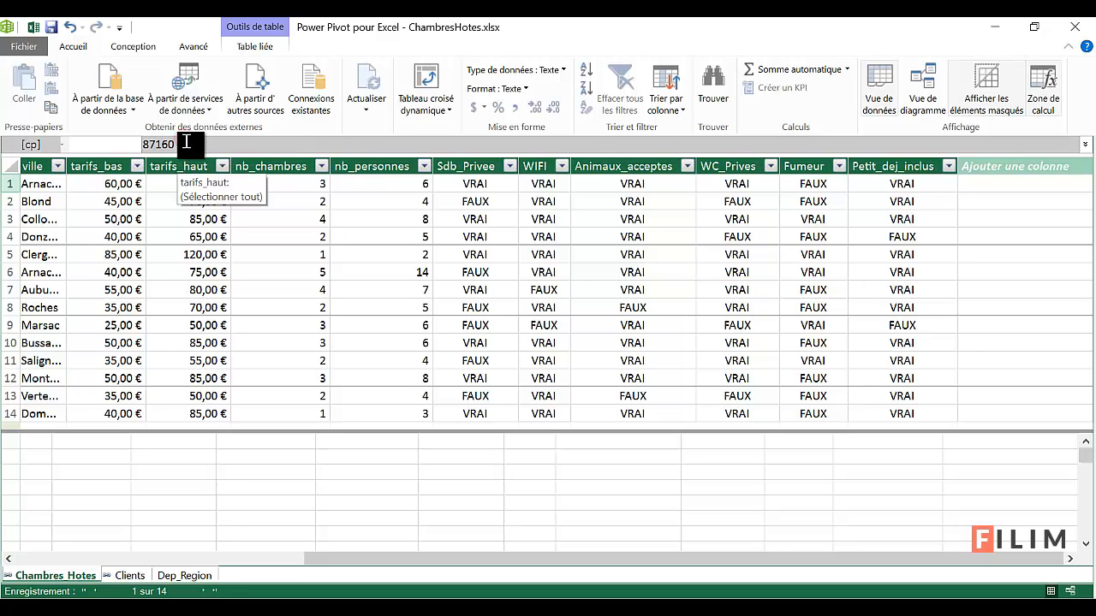
click(362, 201)
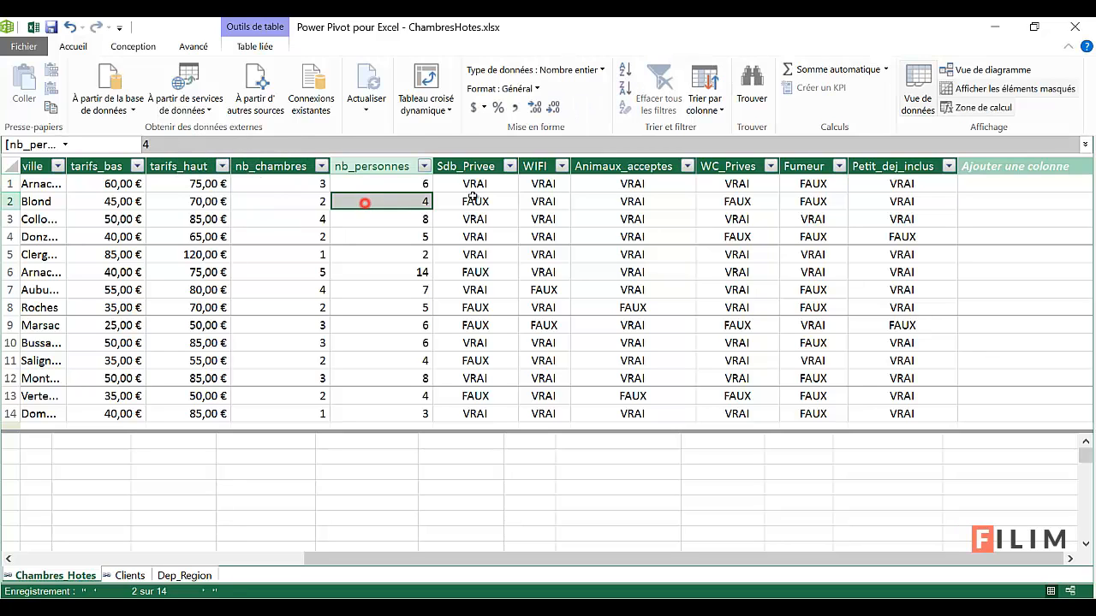
Step: Insert the LEFT function from the full function list as the formula of the empty column after Petit_dej_inclus
click(994, 194)
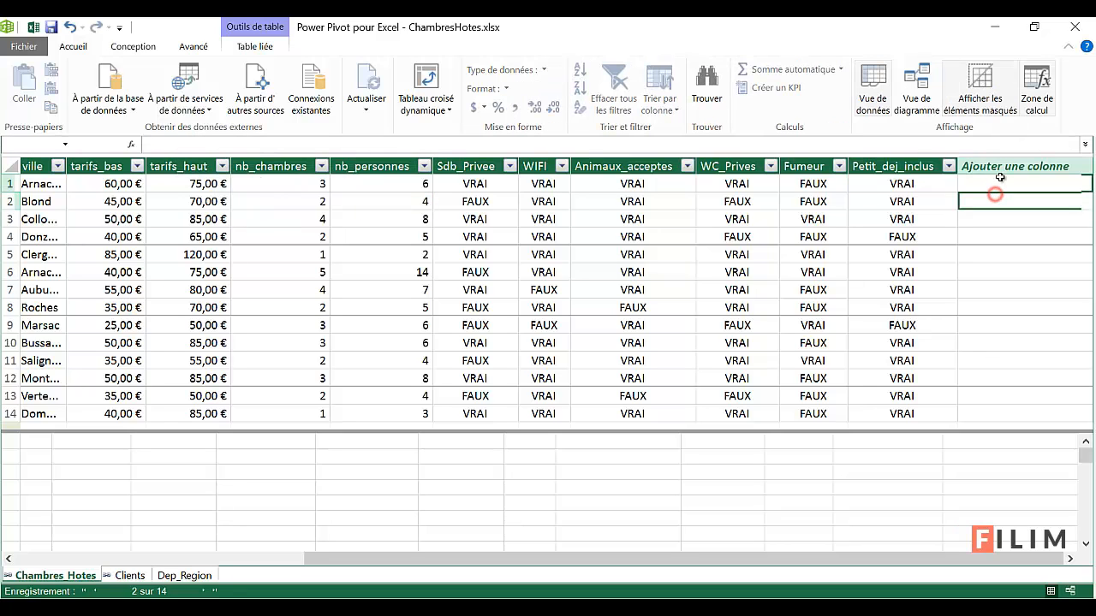
click(132, 146)
click(462, 265)
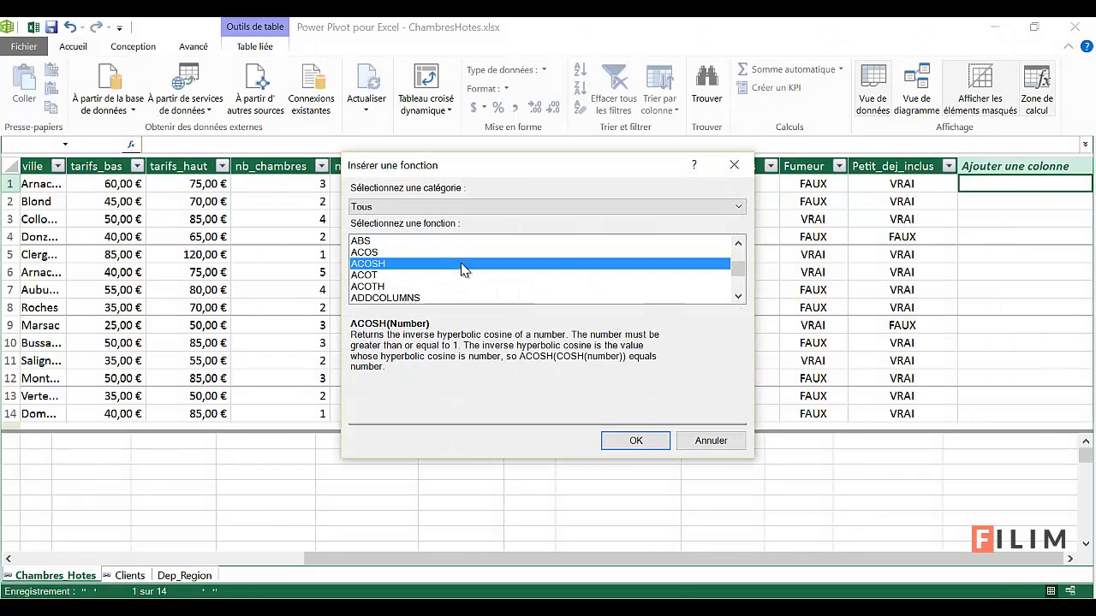
key(l)
scroll(436, 270, down, 2)
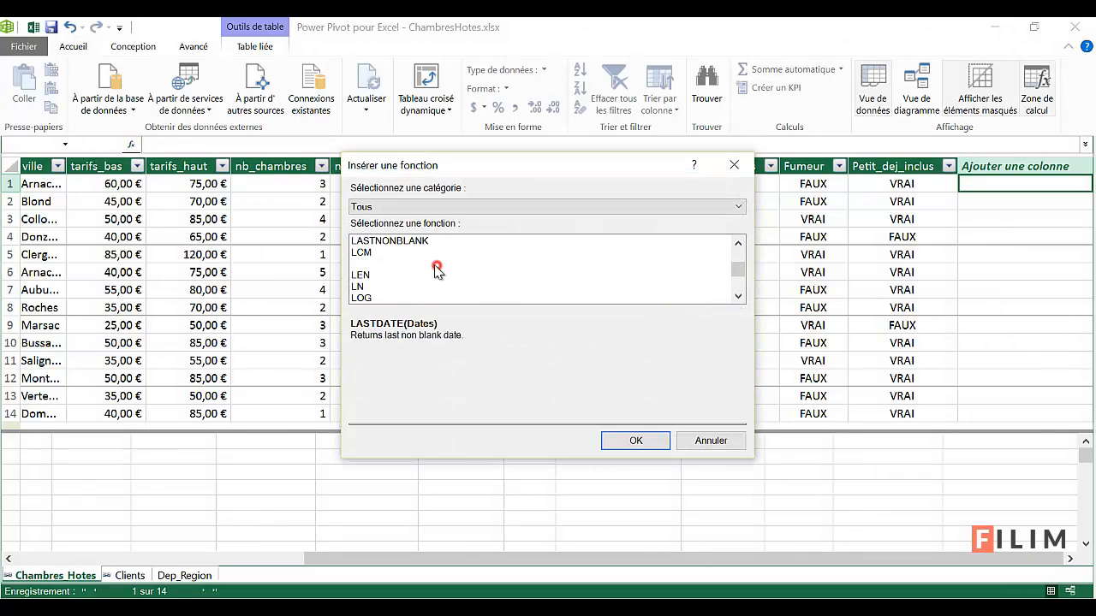
click(437, 265)
click(633, 440)
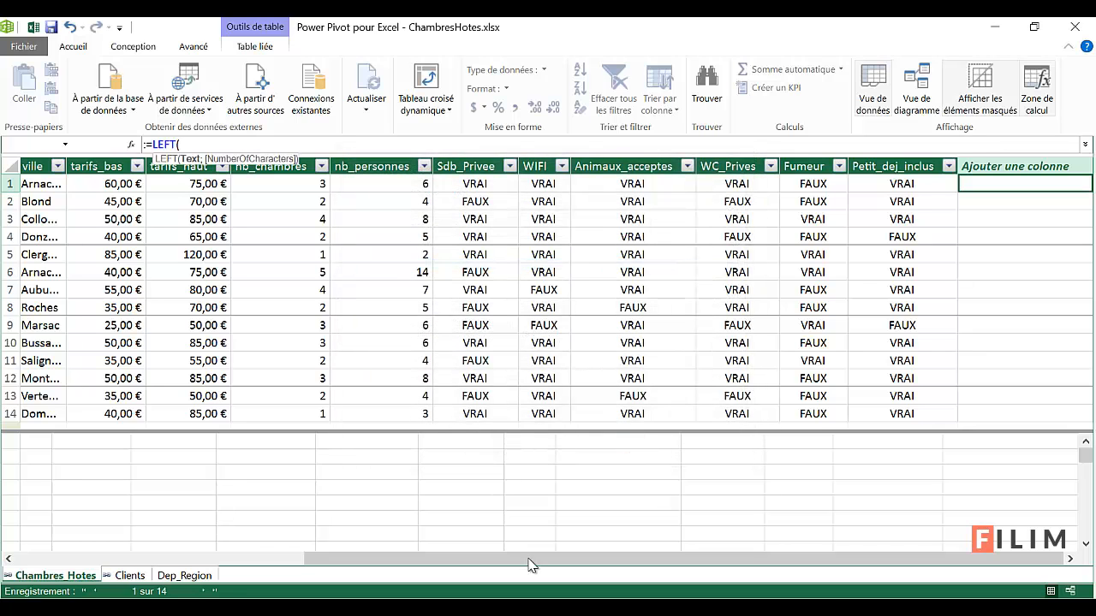
Step: Try to use the whole cp column as the text argument of the LEFT formula
drag(528, 565, 331, 568)
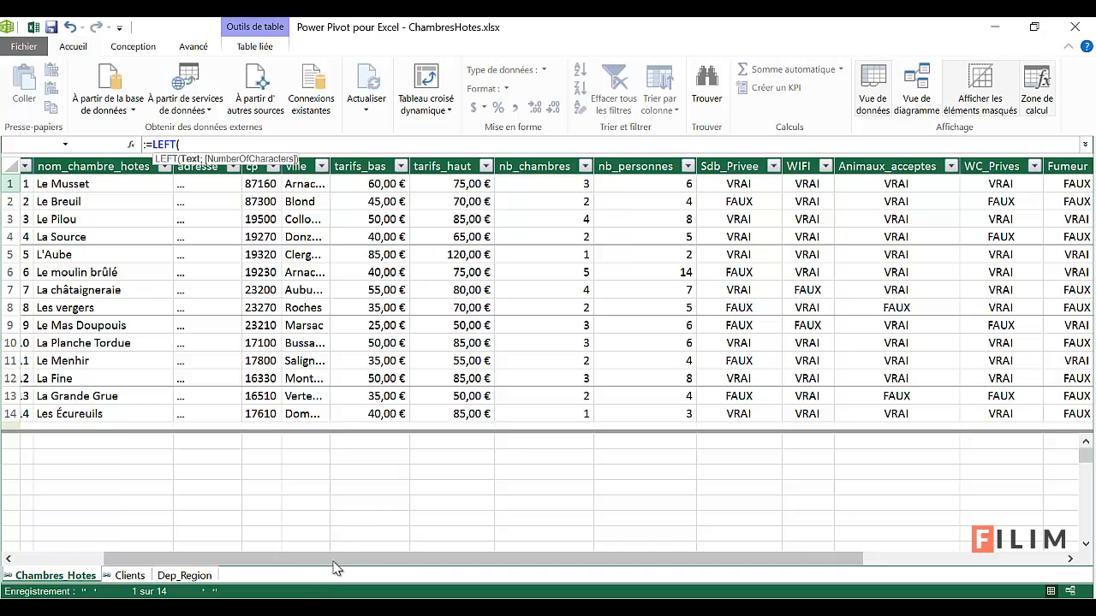
drag(333, 562, 445, 562)
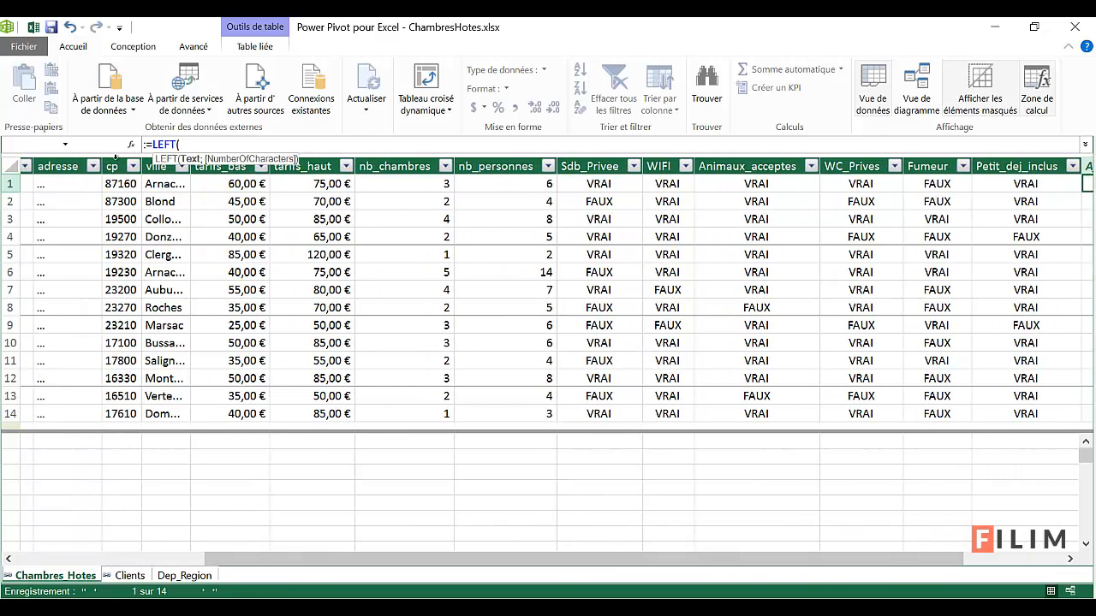
click(118, 163)
click(181, 144)
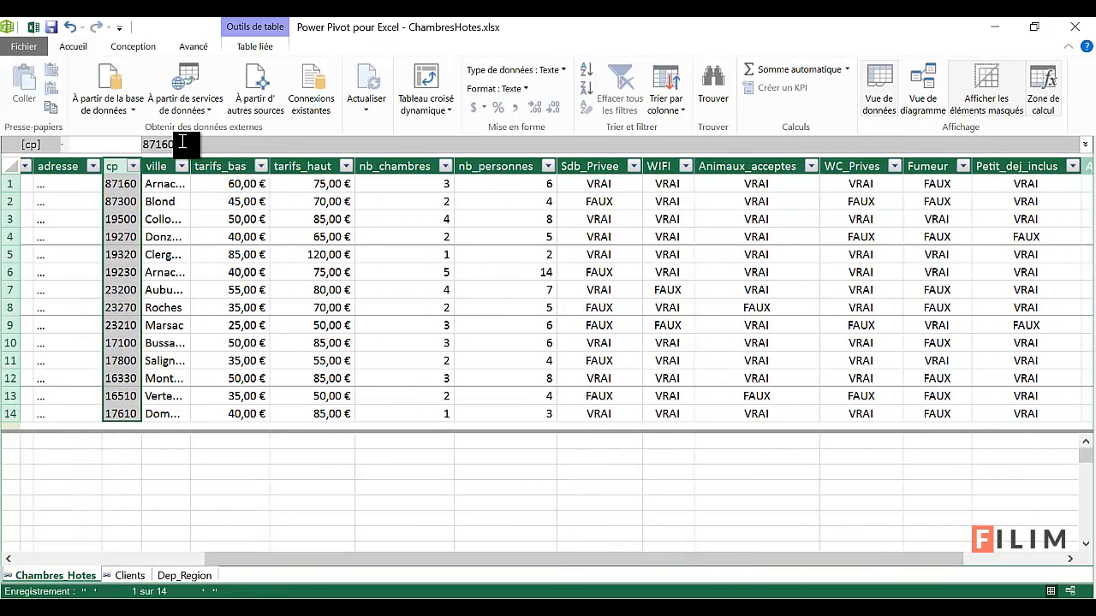
click(120, 183)
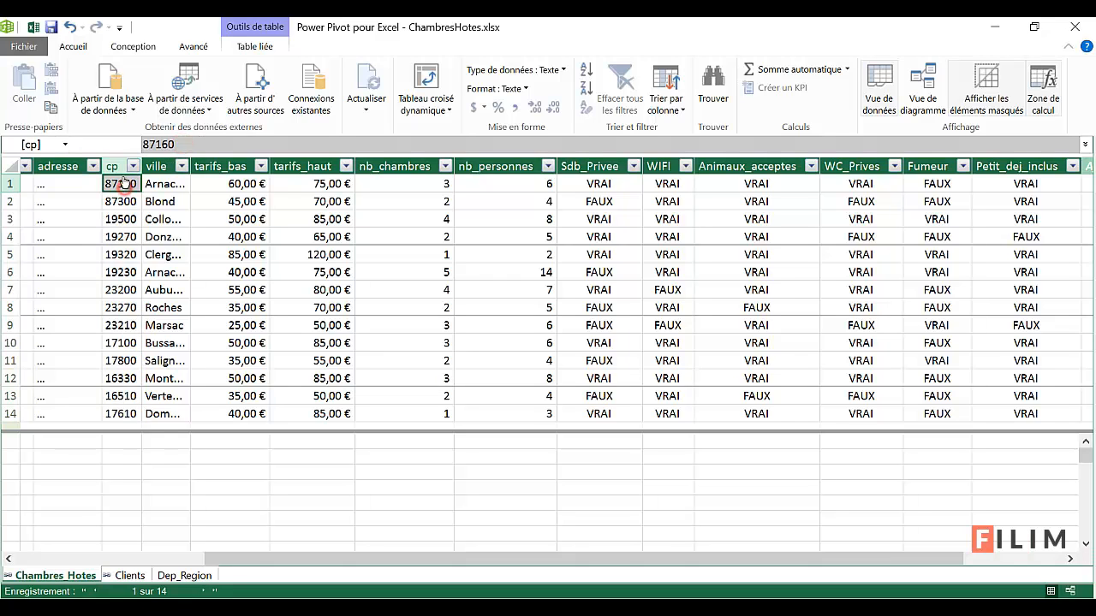
click(113, 165)
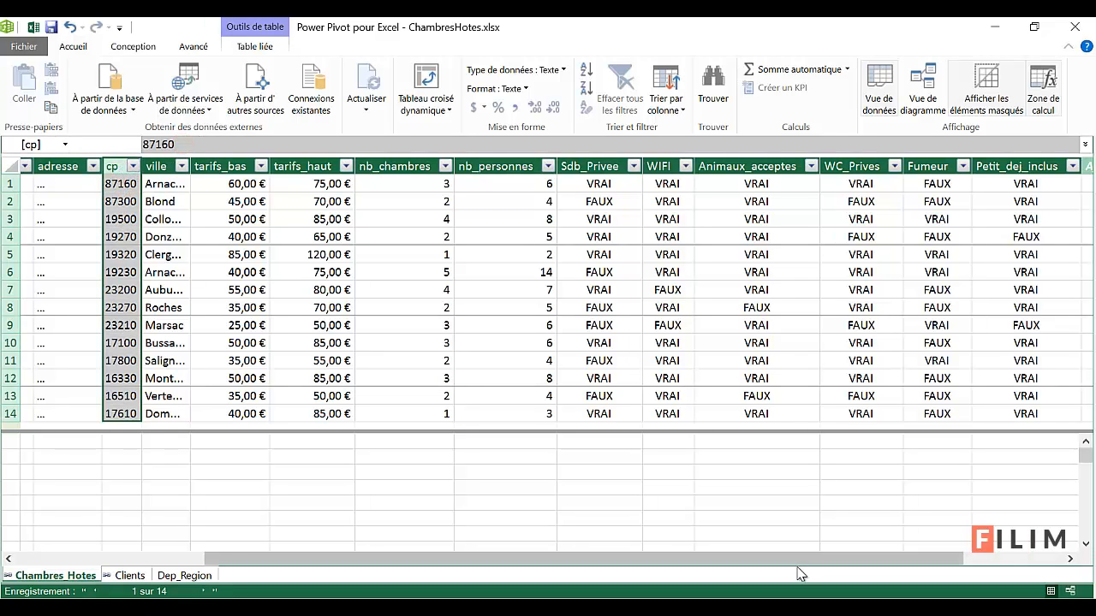
Step: Add a calculated column after Petit_dej_inclus with the formula =left([cp];2)
drag(796, 560, 896, 560)
click(976, 190)
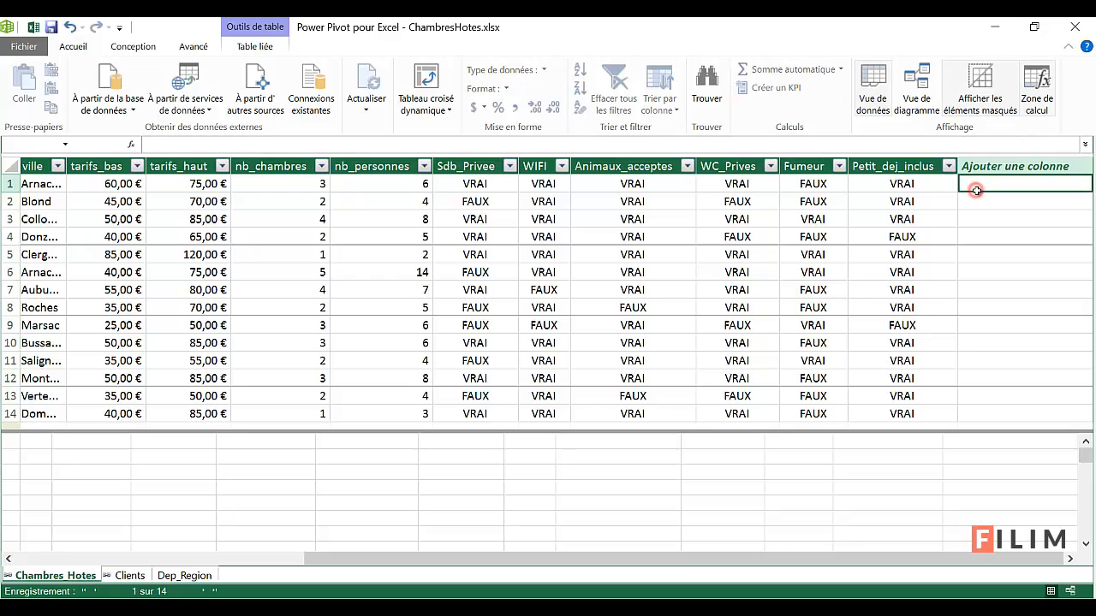
text(=left()
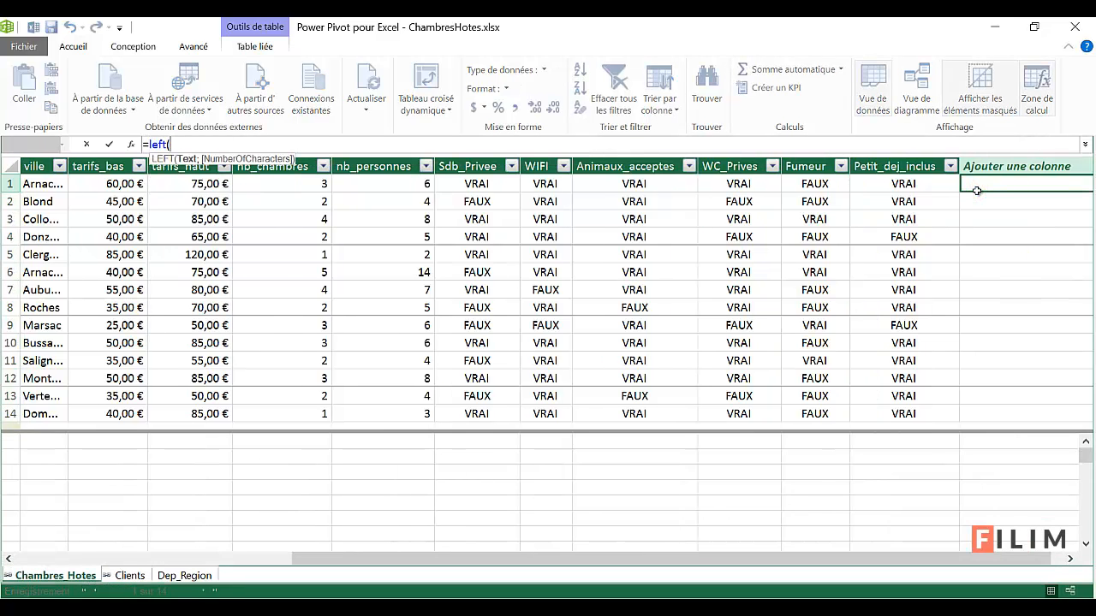
text([)
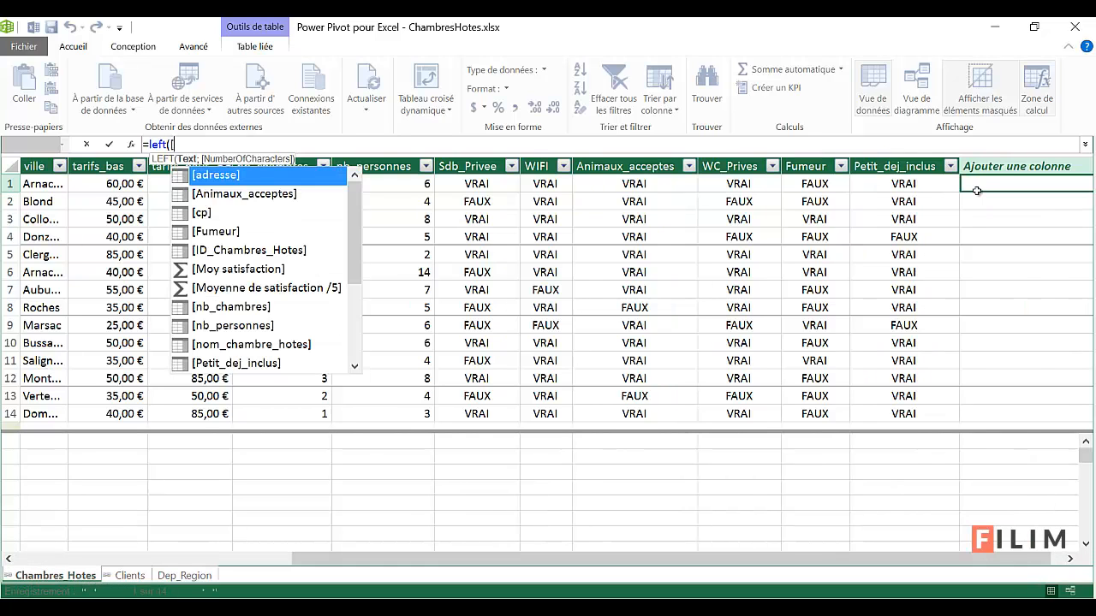
click(199, 214)
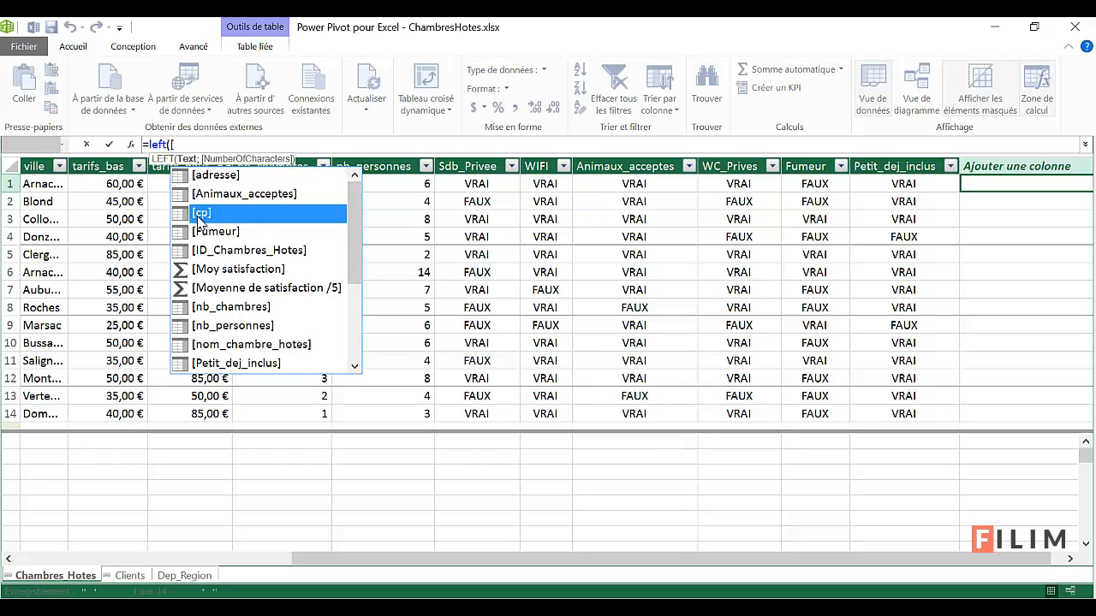
double_click(196, 214)
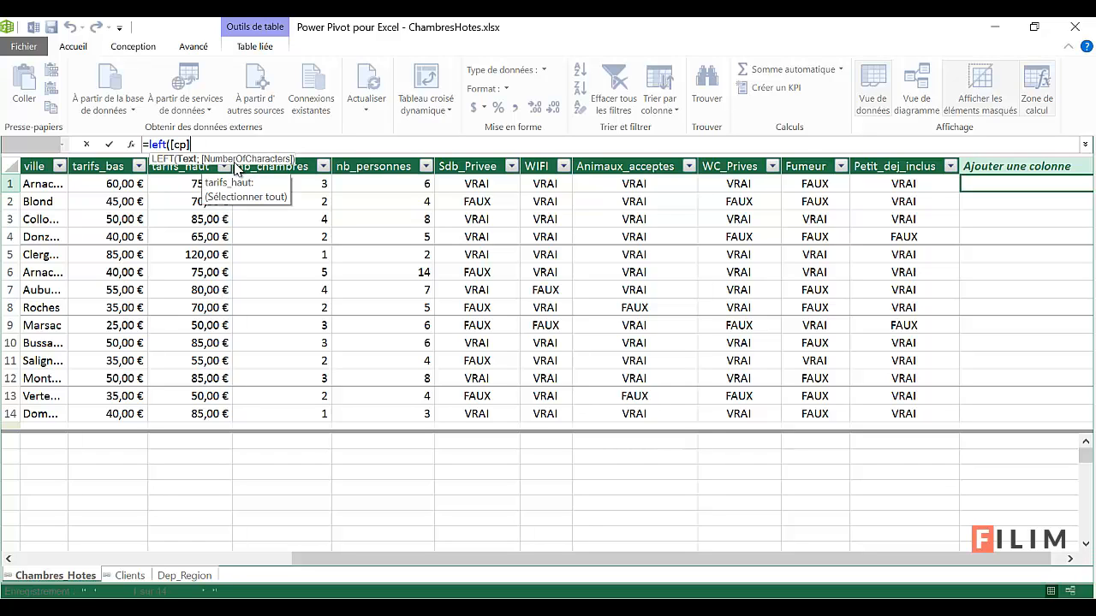
text(;)
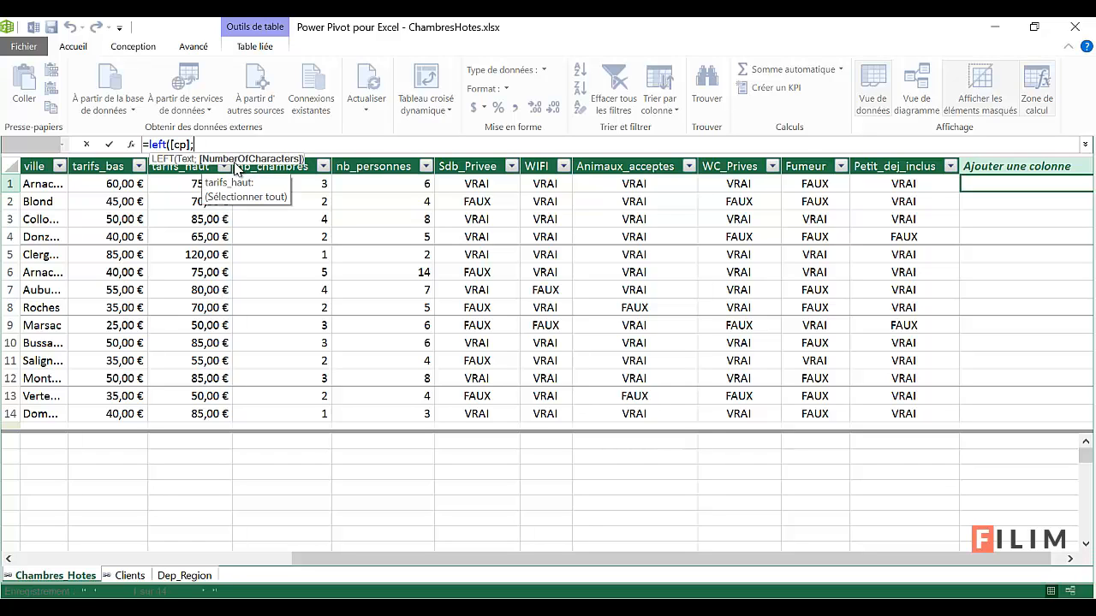
text(2)
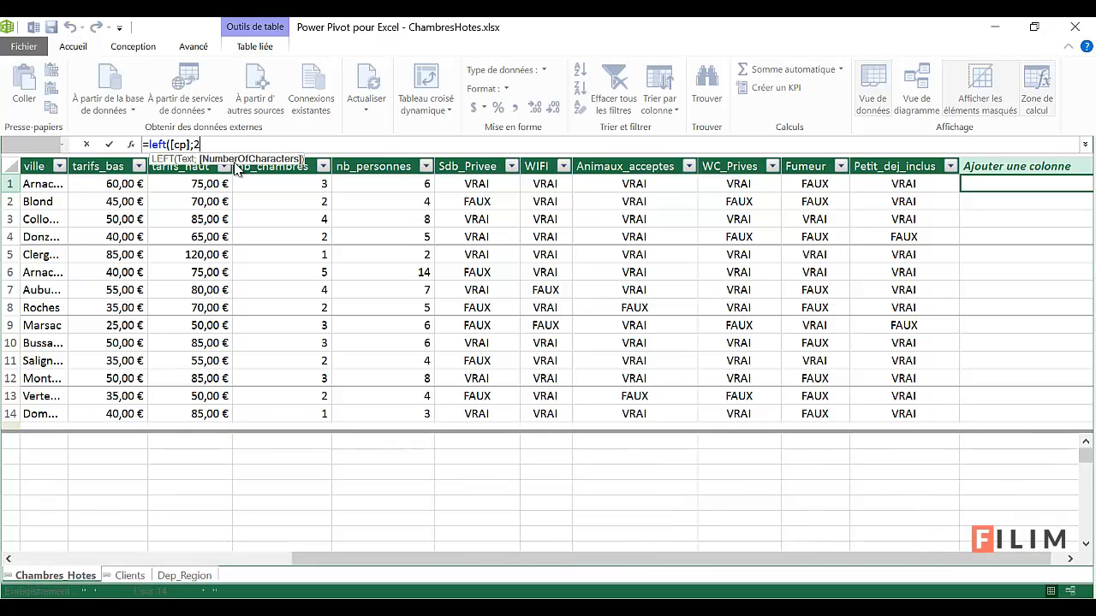
text())
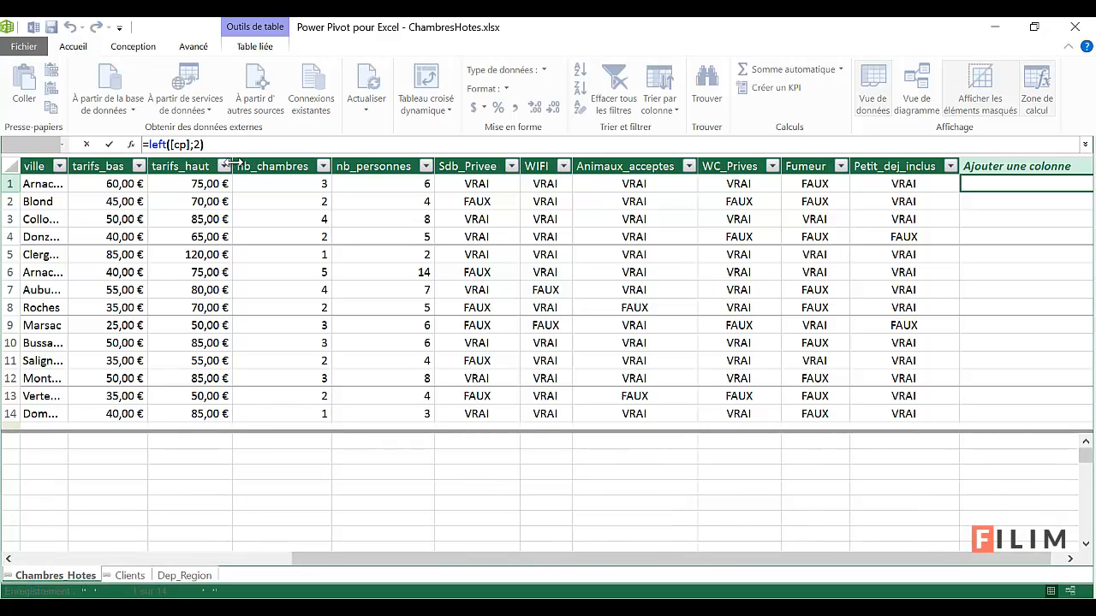
key(Return)
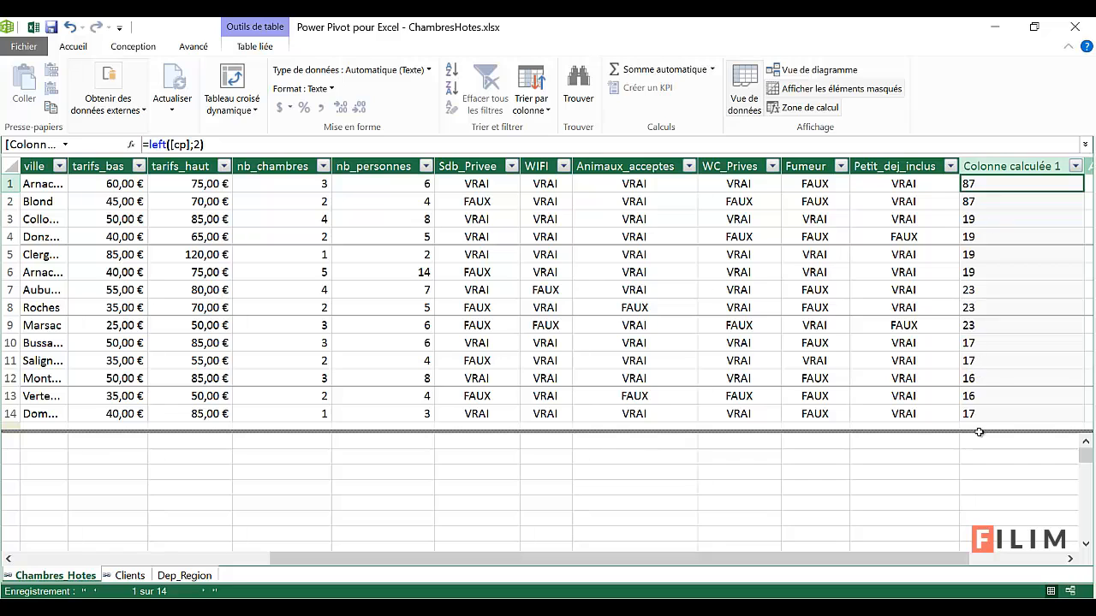
Step: Rename the new calculated column as Id_Dep
double_click(990, 163)
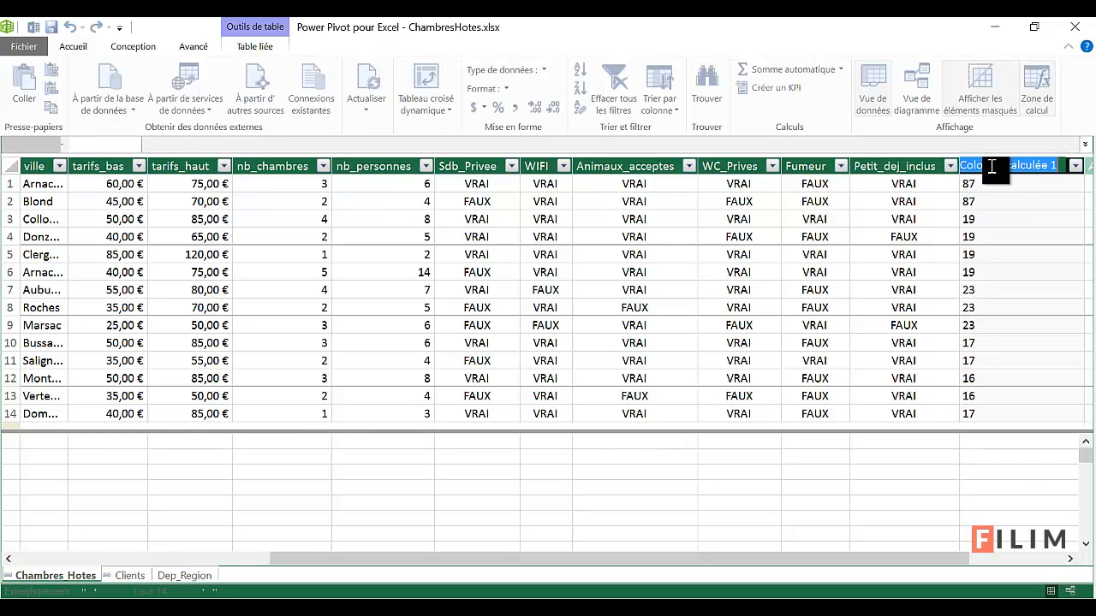
text(N)
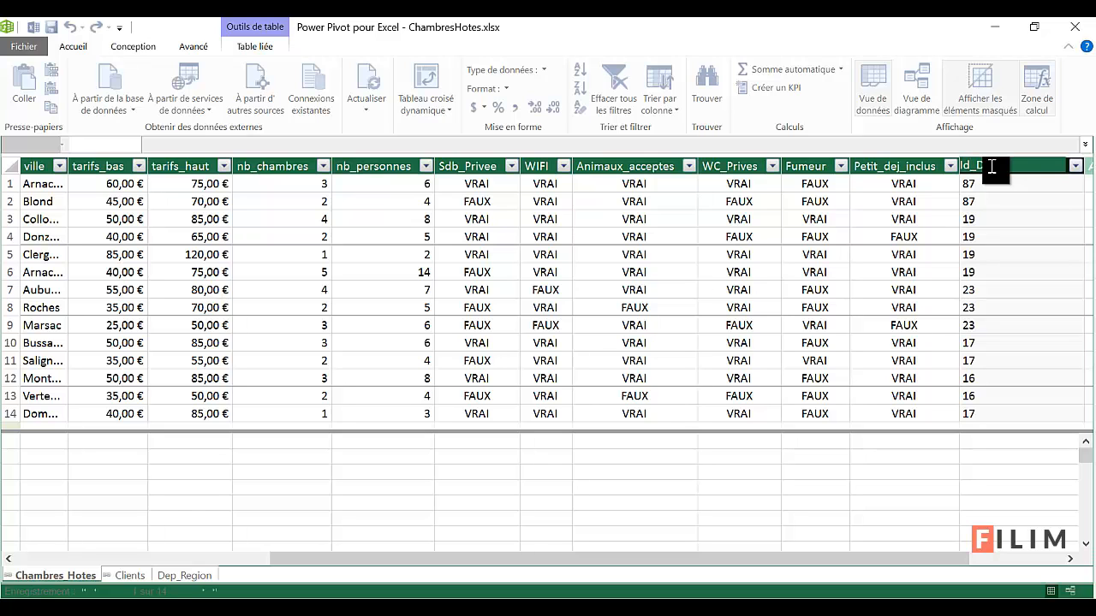
key(Return)
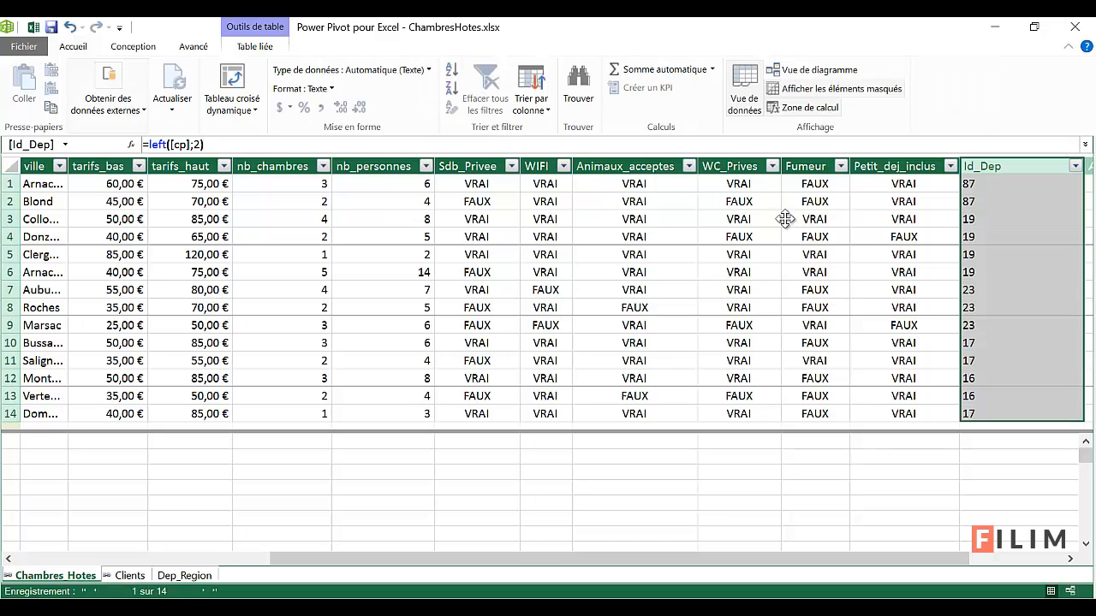
Step: Compare the Id_Dep column of Chambres_Hotes with the ID_Dep column of the Dep_Region table
click(676, 254)
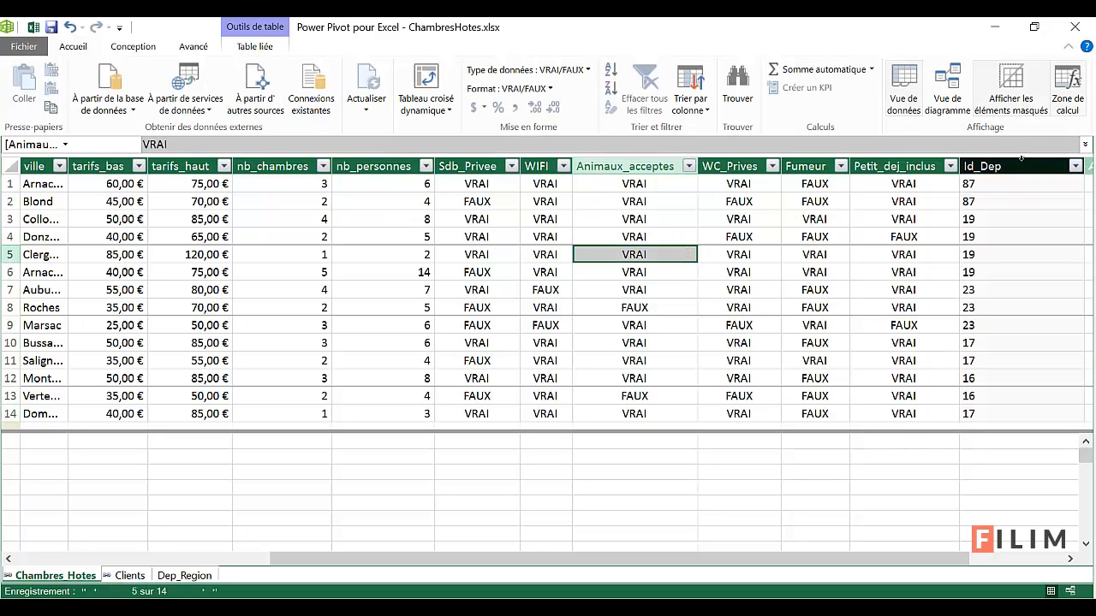
click(1019, 162)
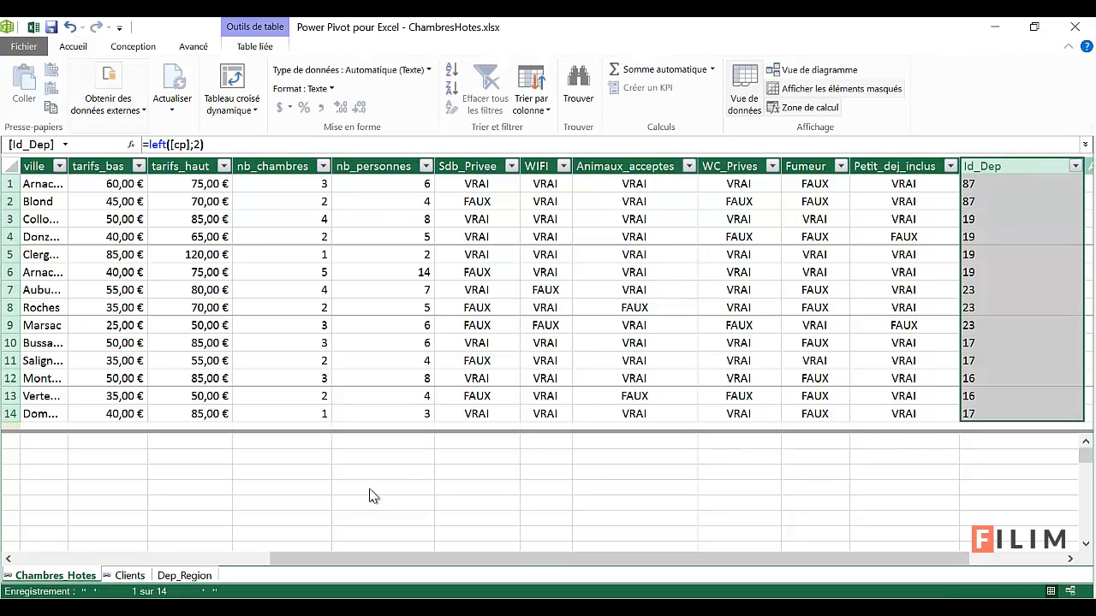
click(182, 575)
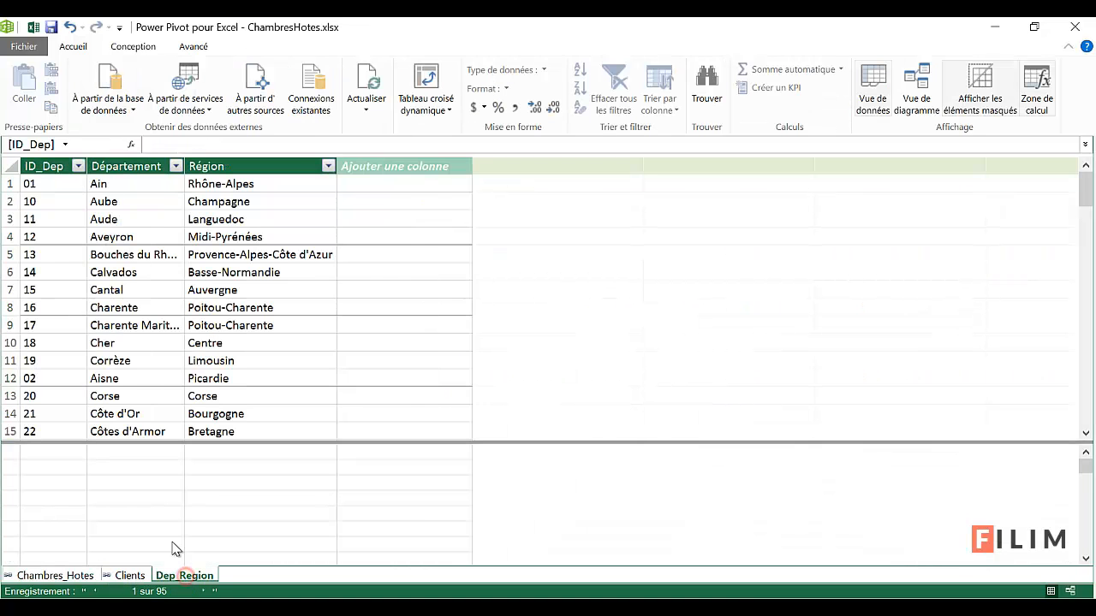
click(54, 163)
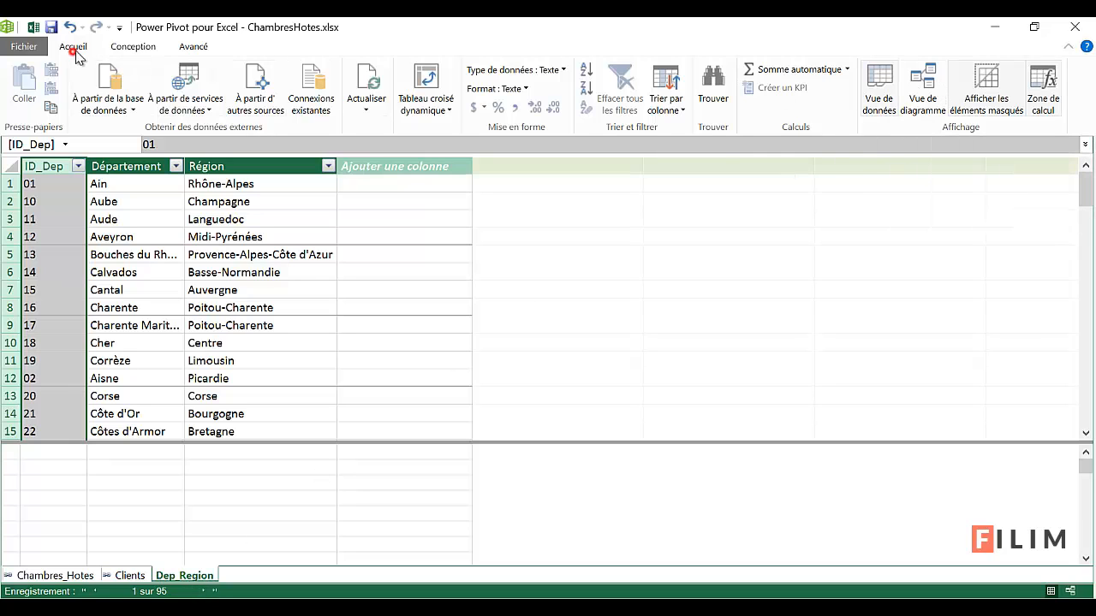
Step: Create a relationship in the diagram view from Id_Dep in Chambres_Hotes to ID_Dep in Dep_Region
click(916, 101)
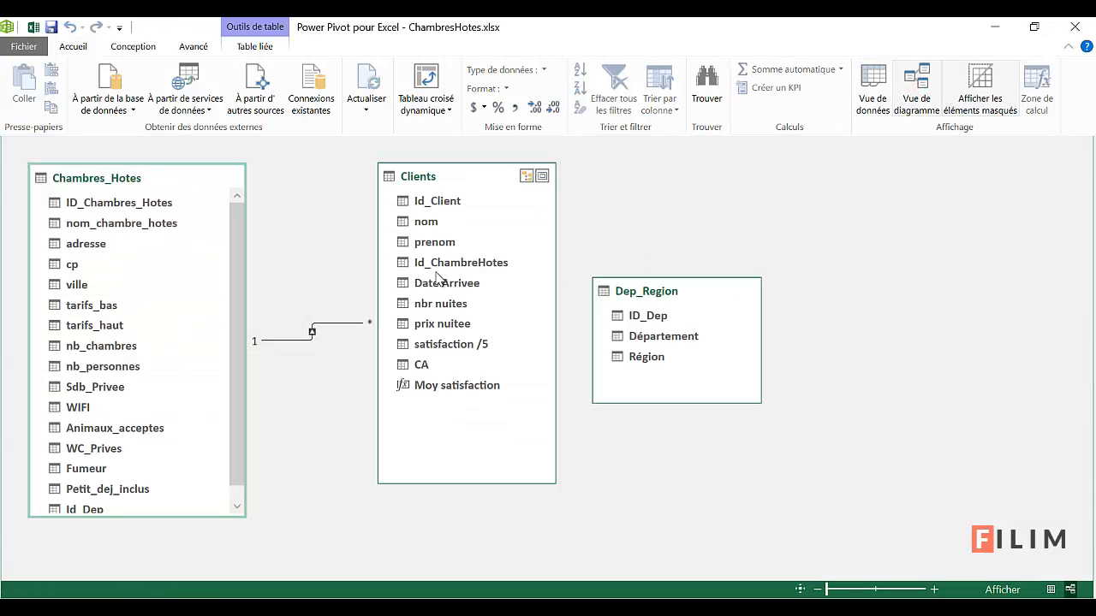
drag(238, 439, 255, 483)
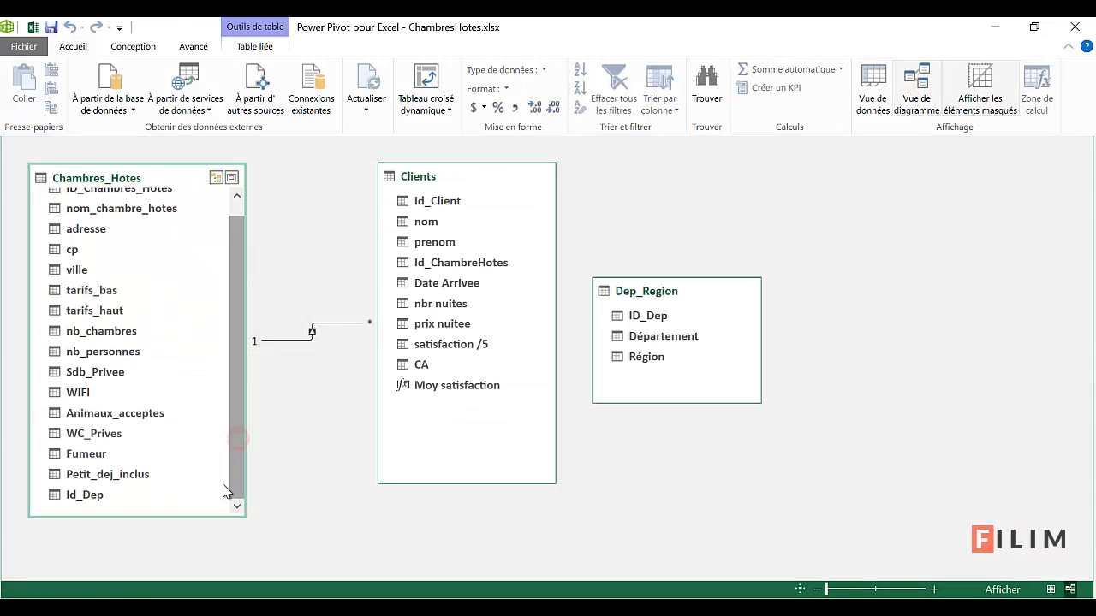
drag(86, 501, 640, 323)
Step: Shorten the Clients table box to fit its fields and place the Dep_Region box beneath it
click(487, 477)
drag(487, 473, 488, 412)
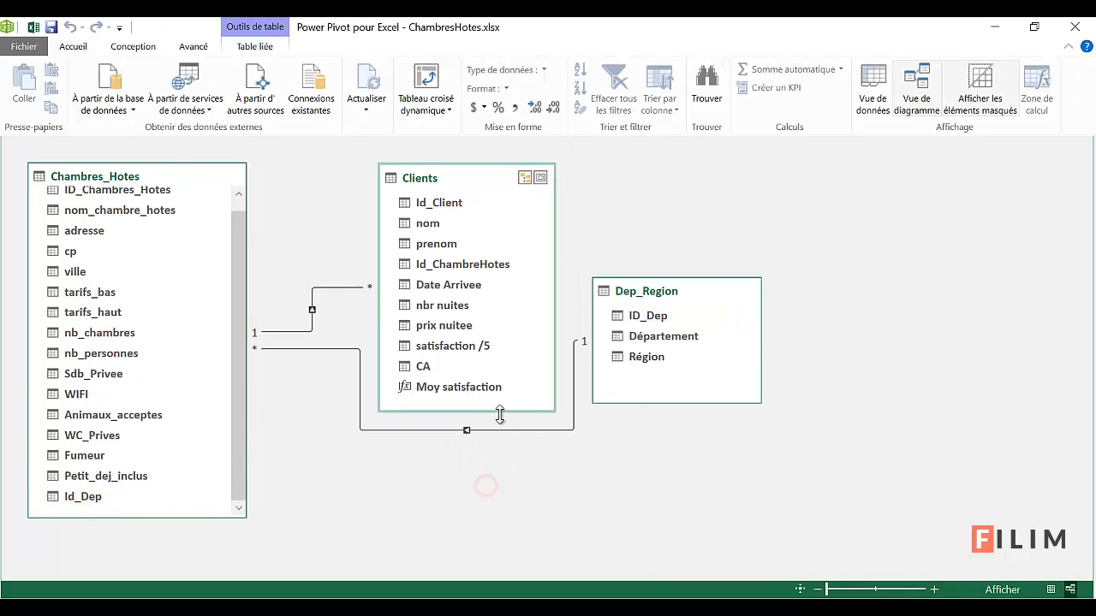
drag(712, 291, 492, 445)
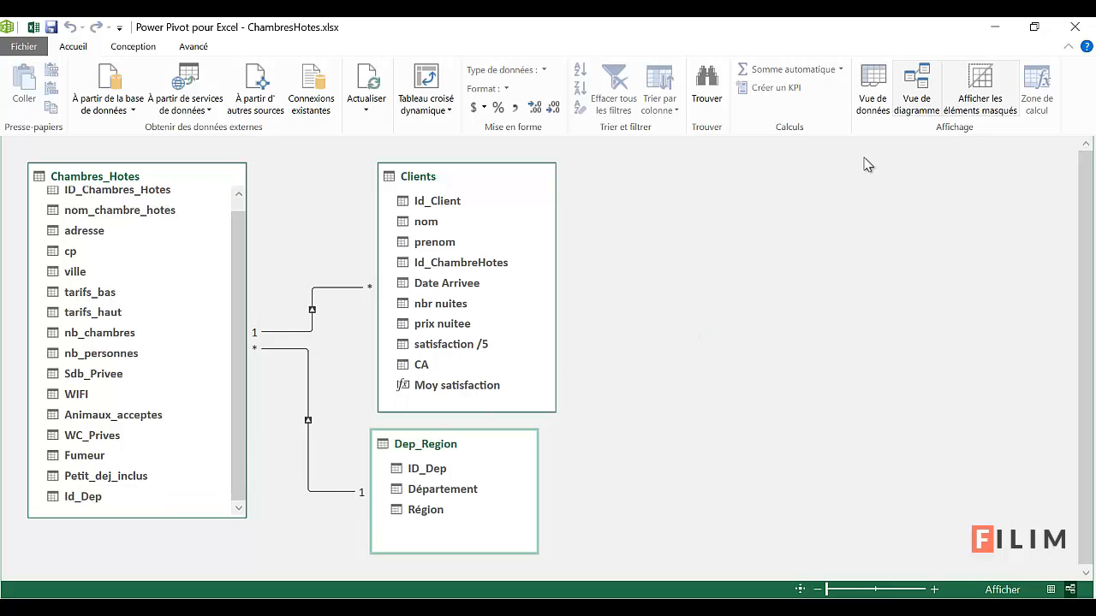
Step: Return to the data view and look through the Chambres_Hotes, Clients and Dep_Region tables
click(875, 101)
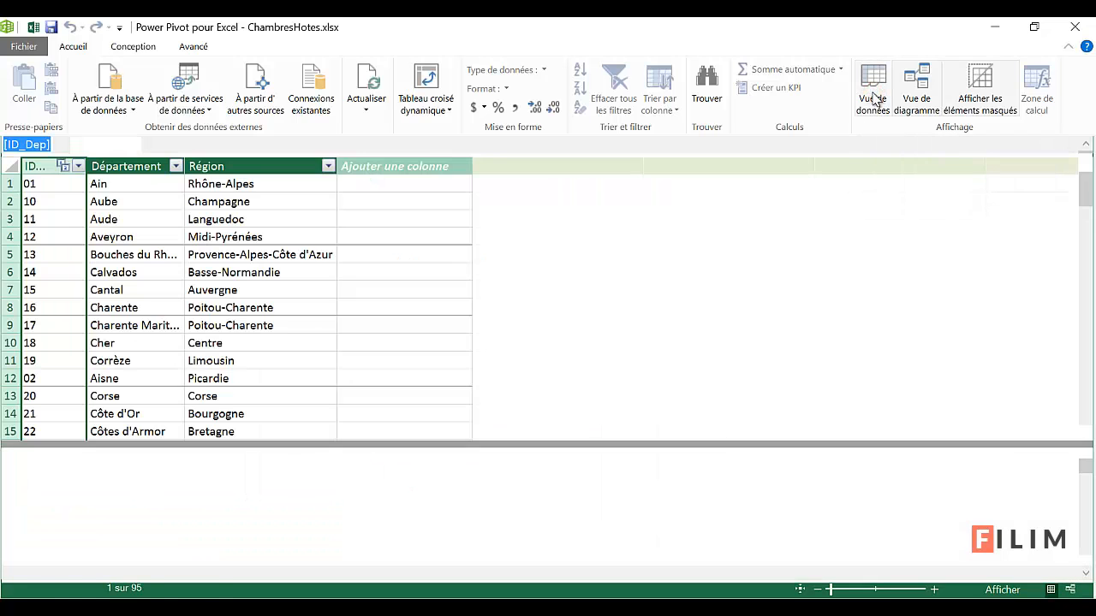
click(273, 288)
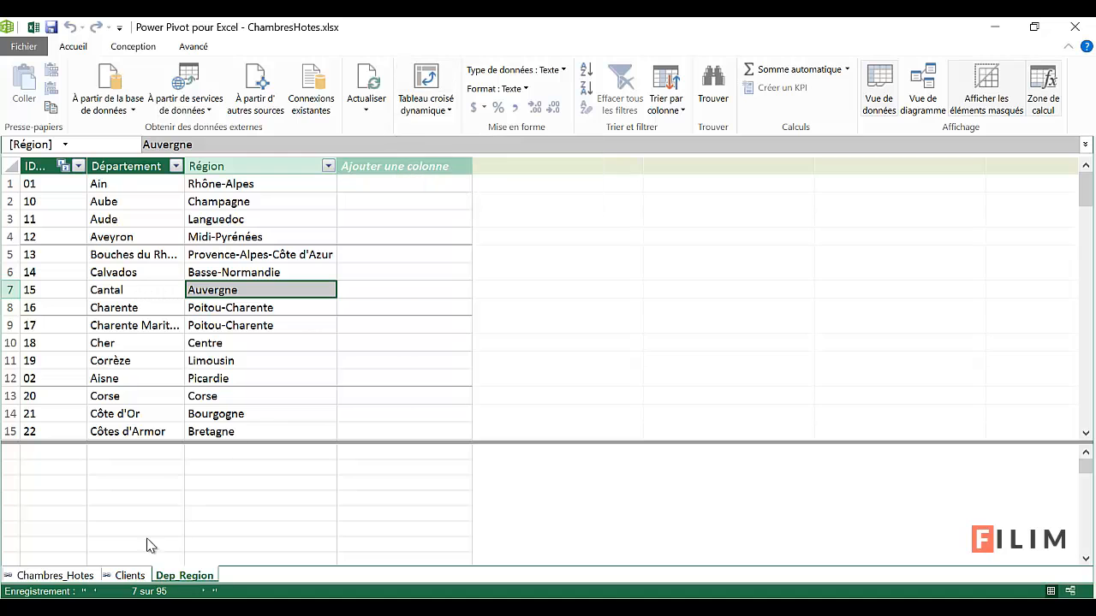
click(77, 576)
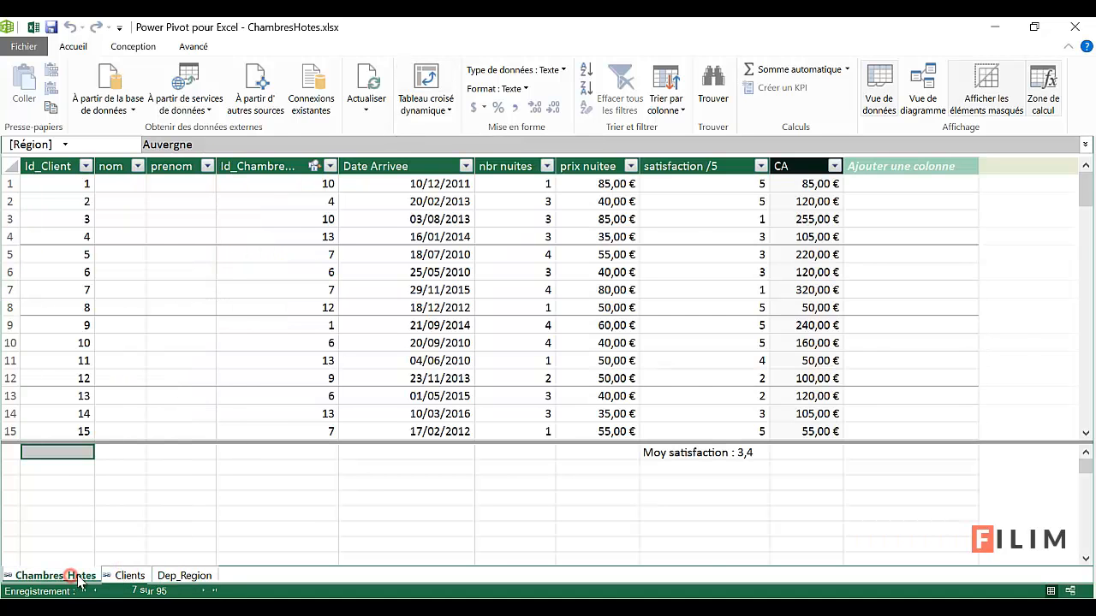
click(127, 575)
click(179, 576)
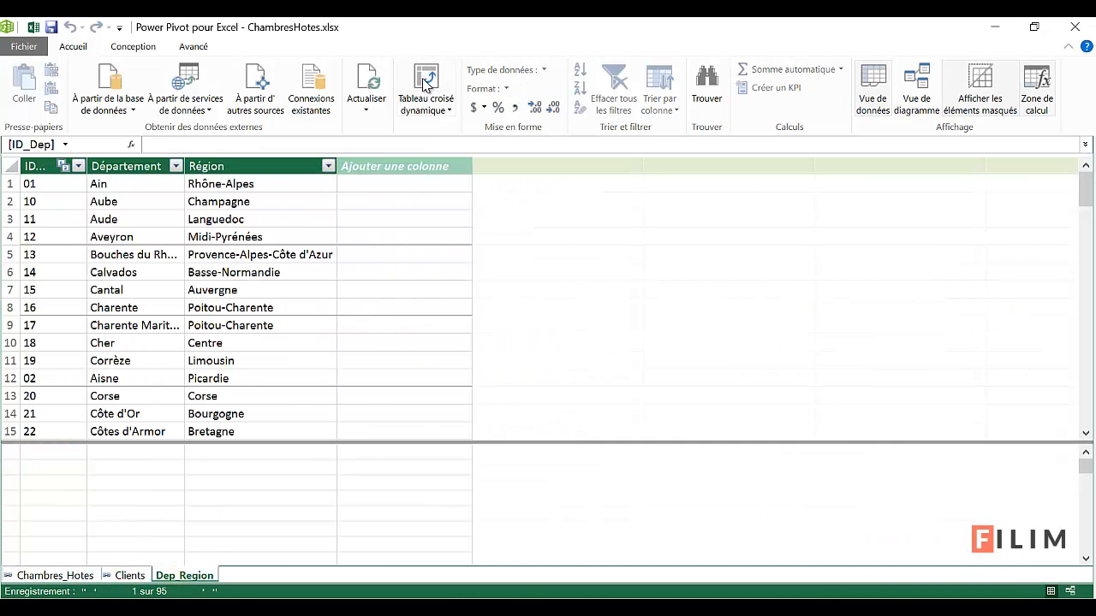
Step: Create a pivot table from the data model on the existing Analyse sheet at cell H3
click(432, 82)
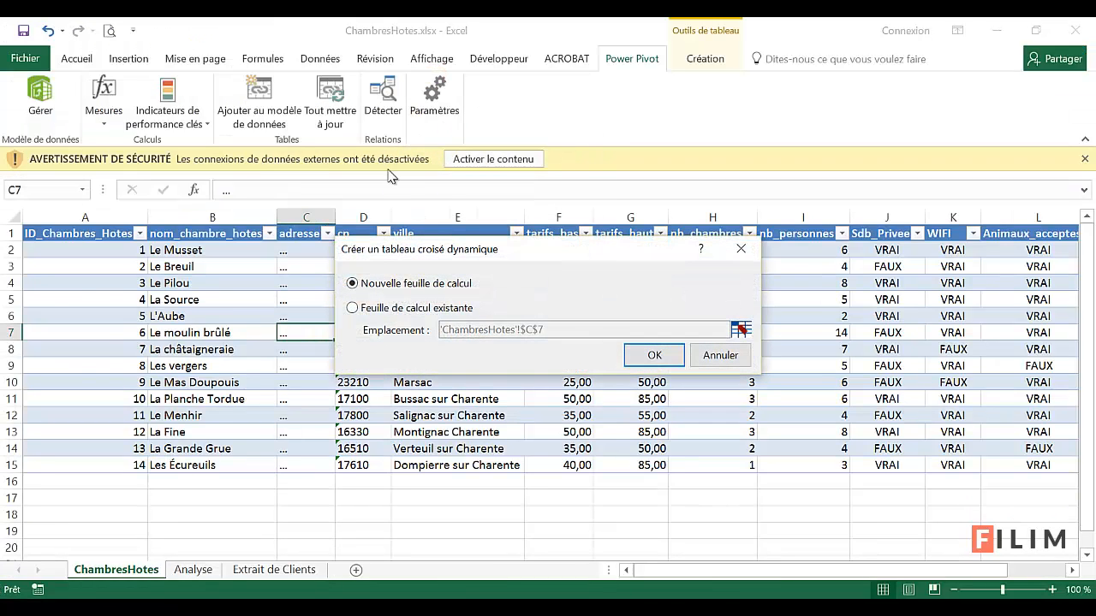
click(385, 308)
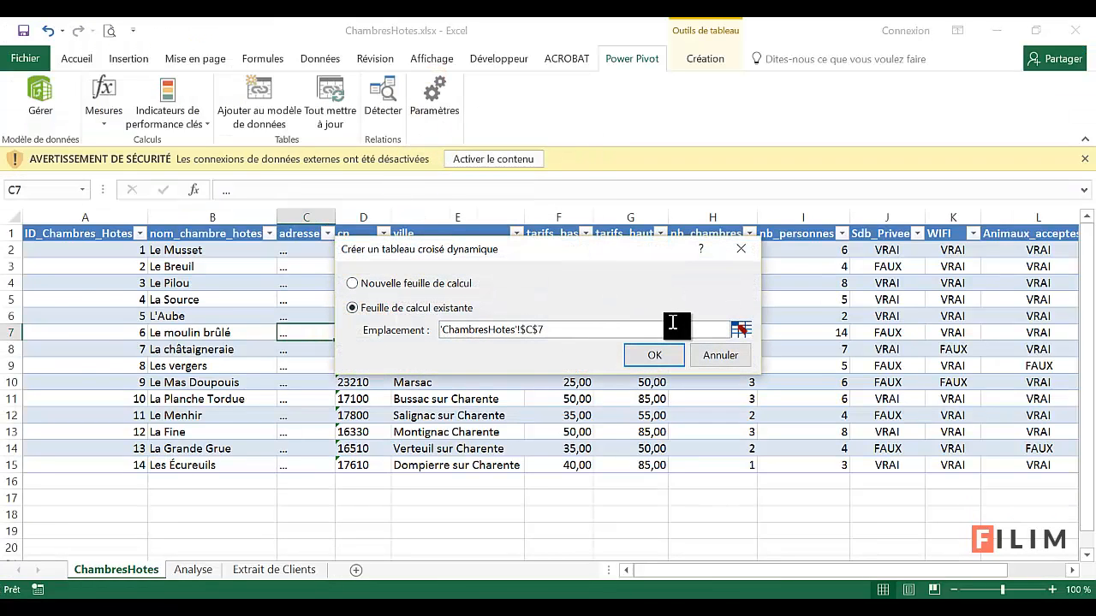
click(740, 328)
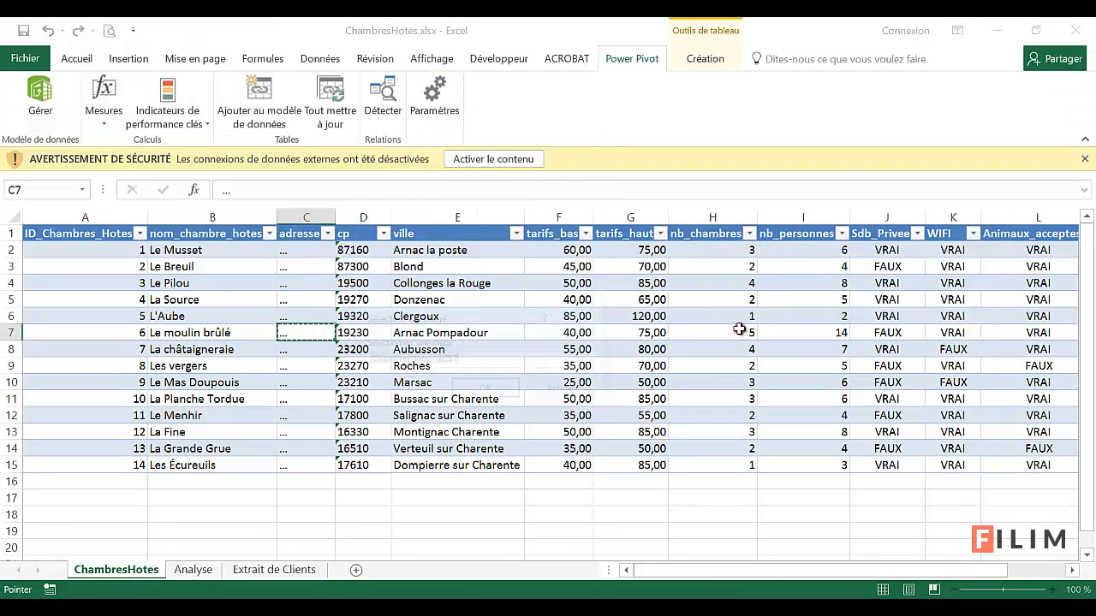
click(194, 570)
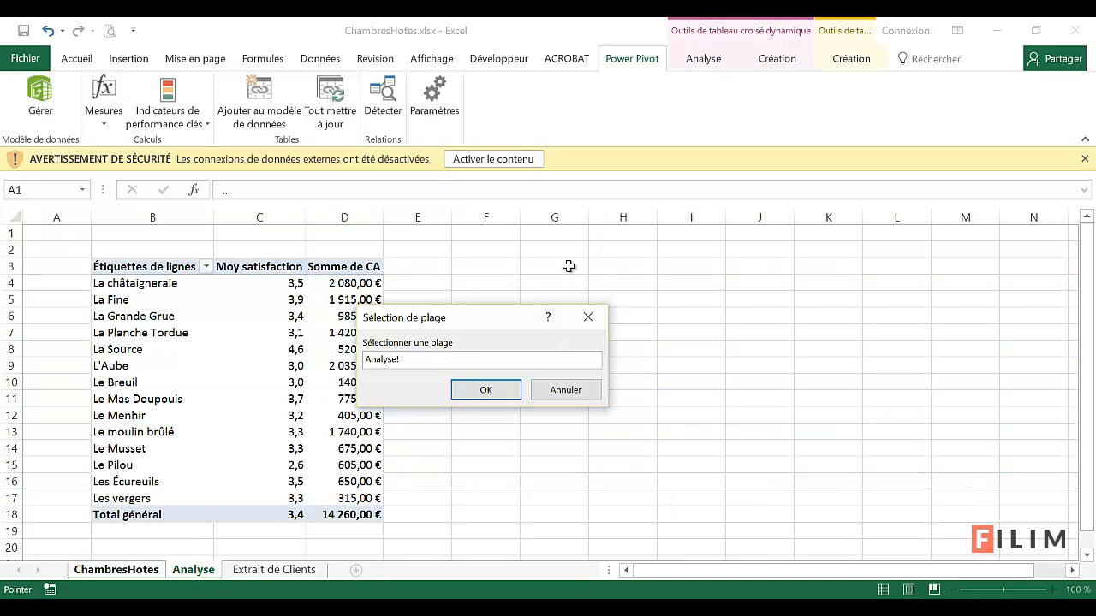
click(622, 269)
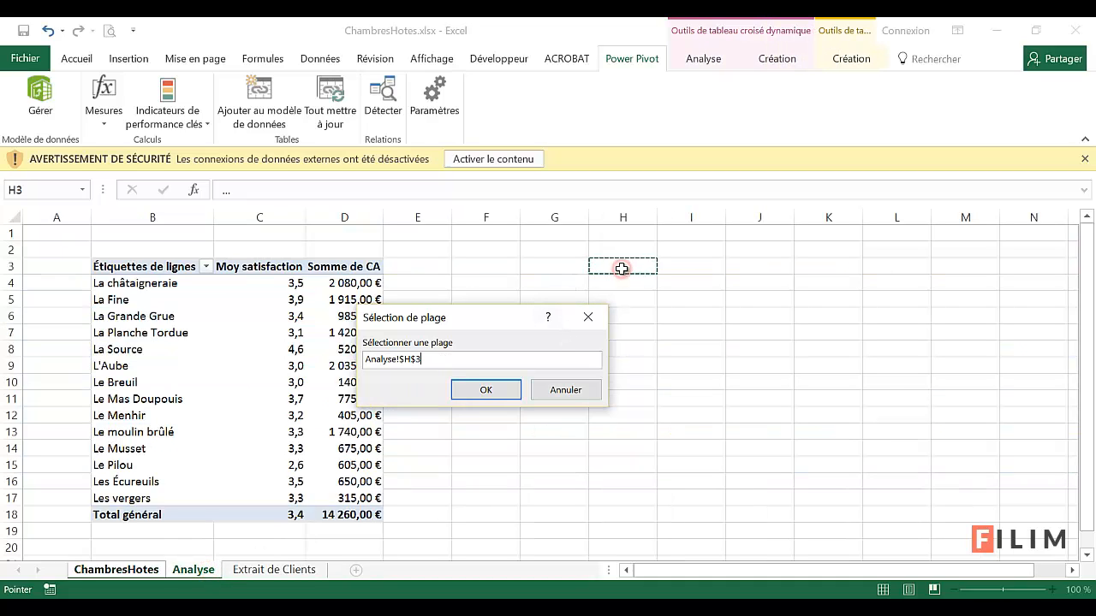
click(489, 392)
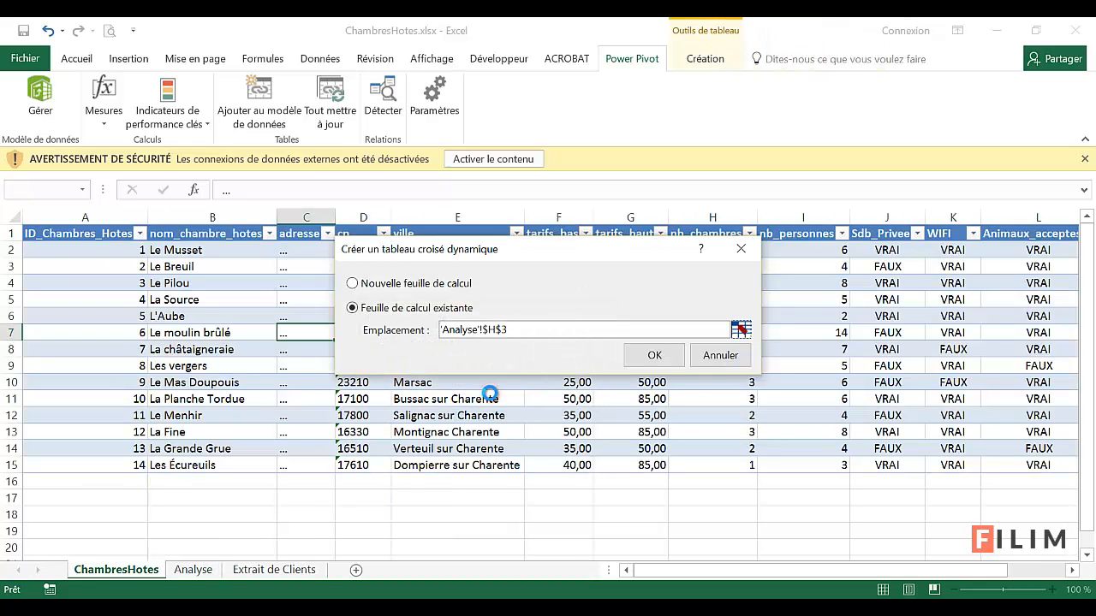
click(647, 358)
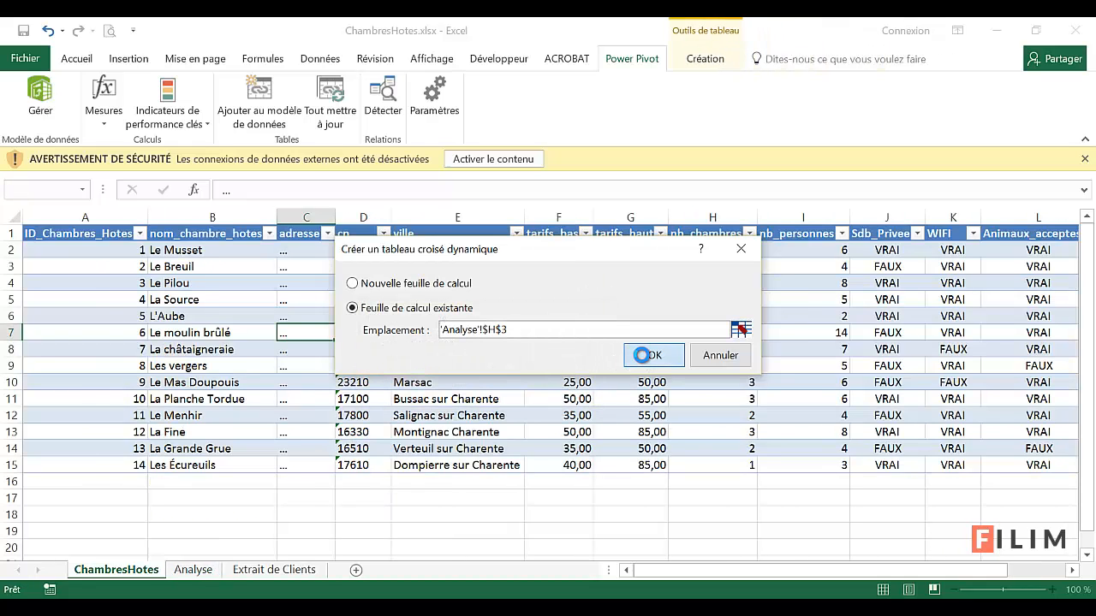
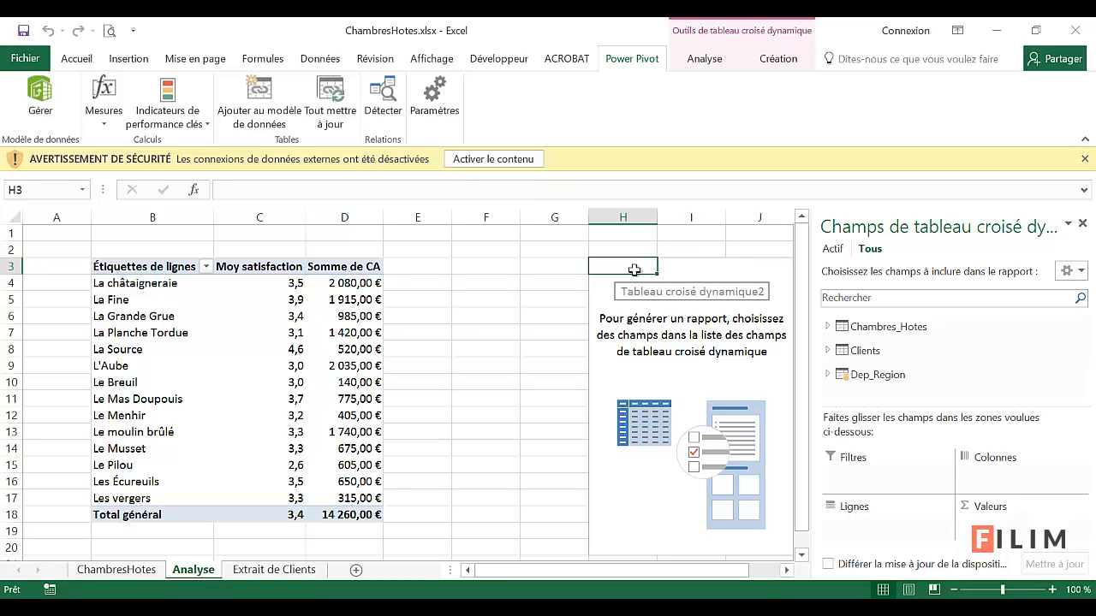
Step: Enable the workbook's external data connections and place the Région field of Dep_Region in the new pivot table's rows
click(470, 159)
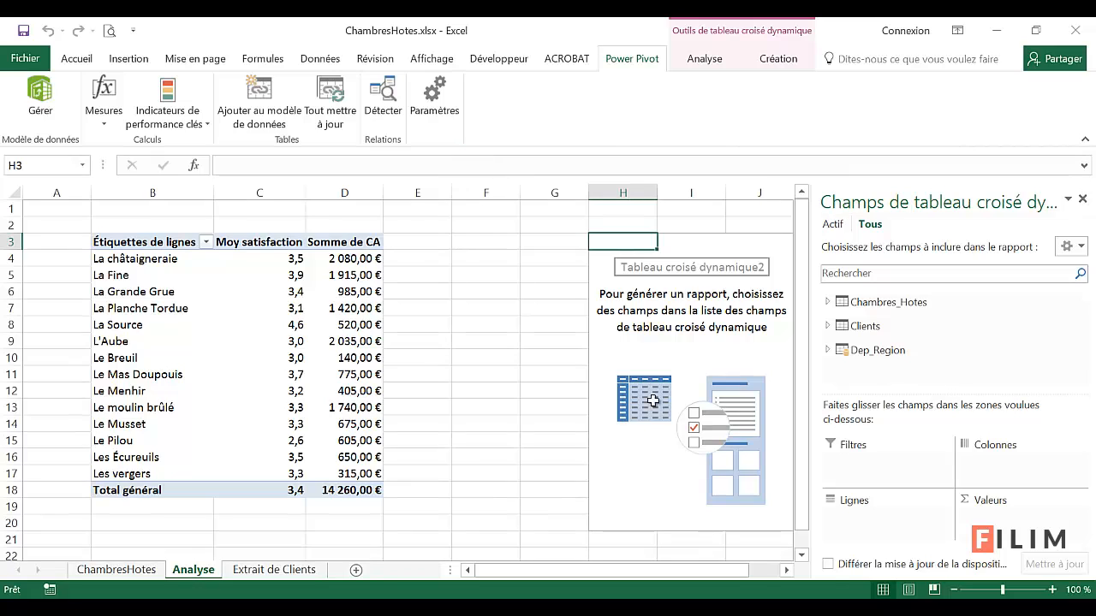
click(786, 570)
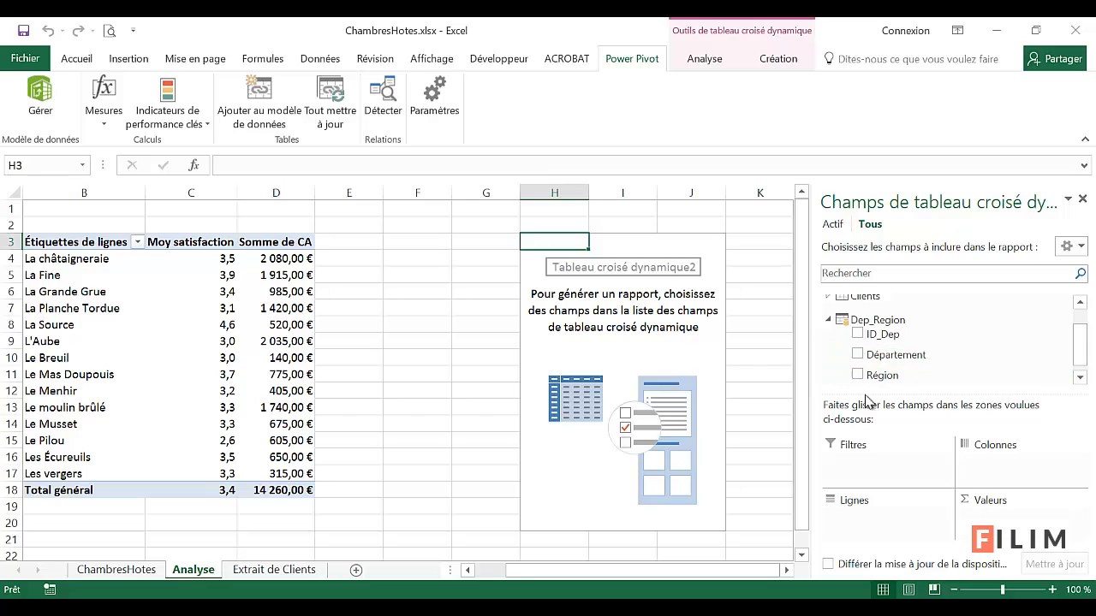
drag(890, 377, 888, 521)
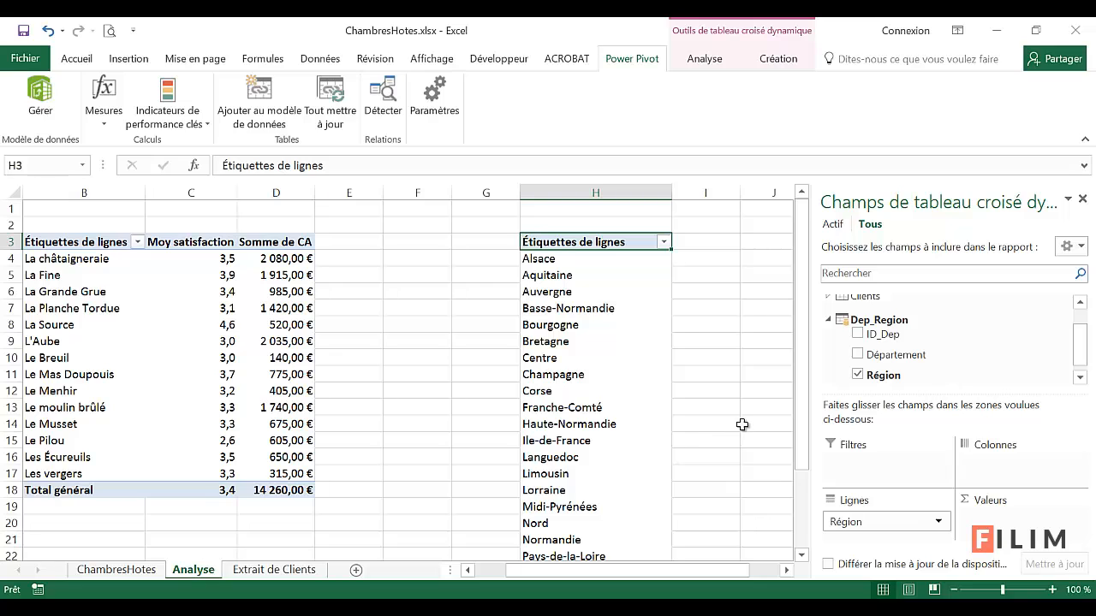
Step: Switch to the Power Pivot window and add a distinct count measure beneath the Id_Client column of the Clients table
key(alt+Tab)
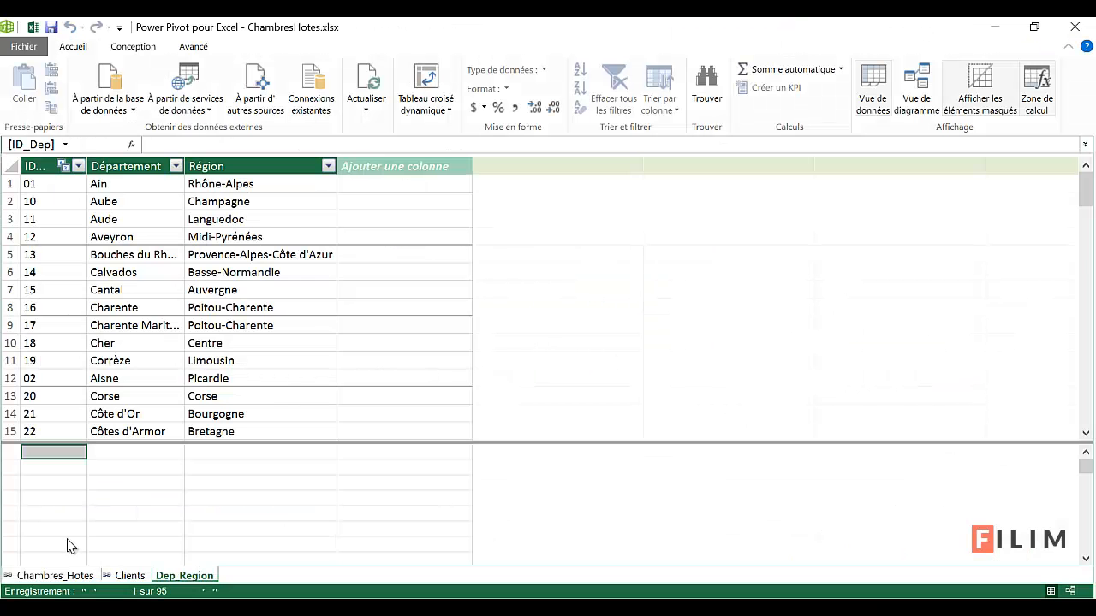
click(125, 577)
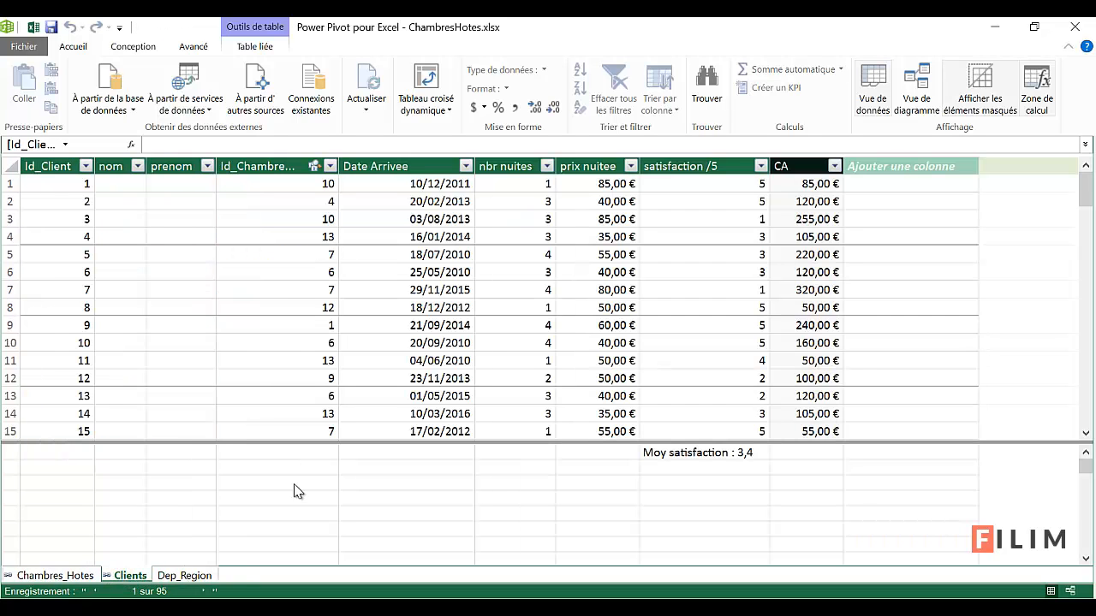
click(77, 575)
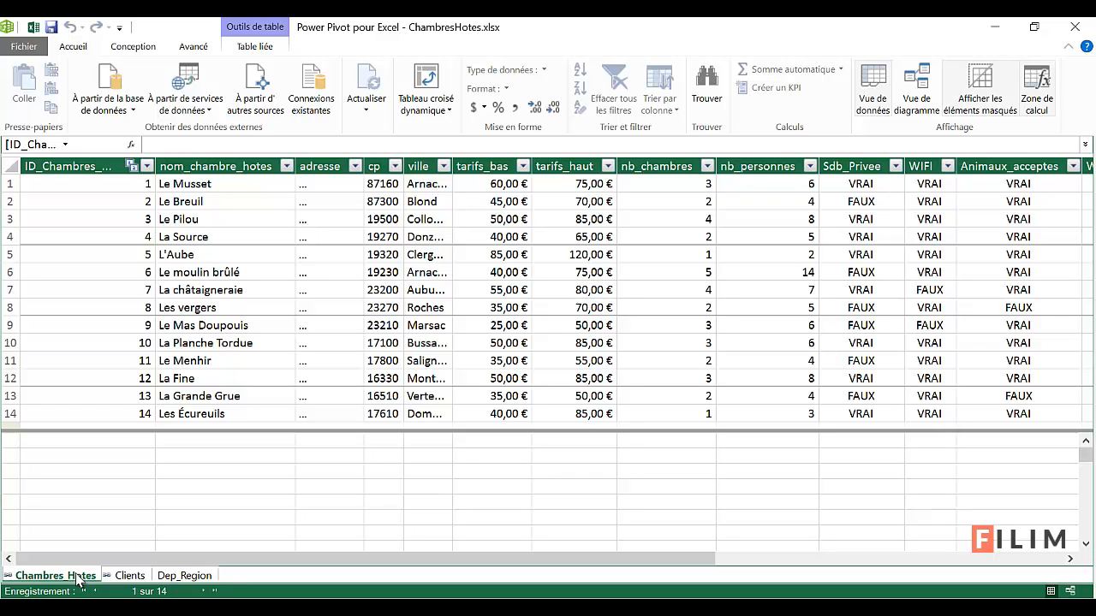
click(125, 577)
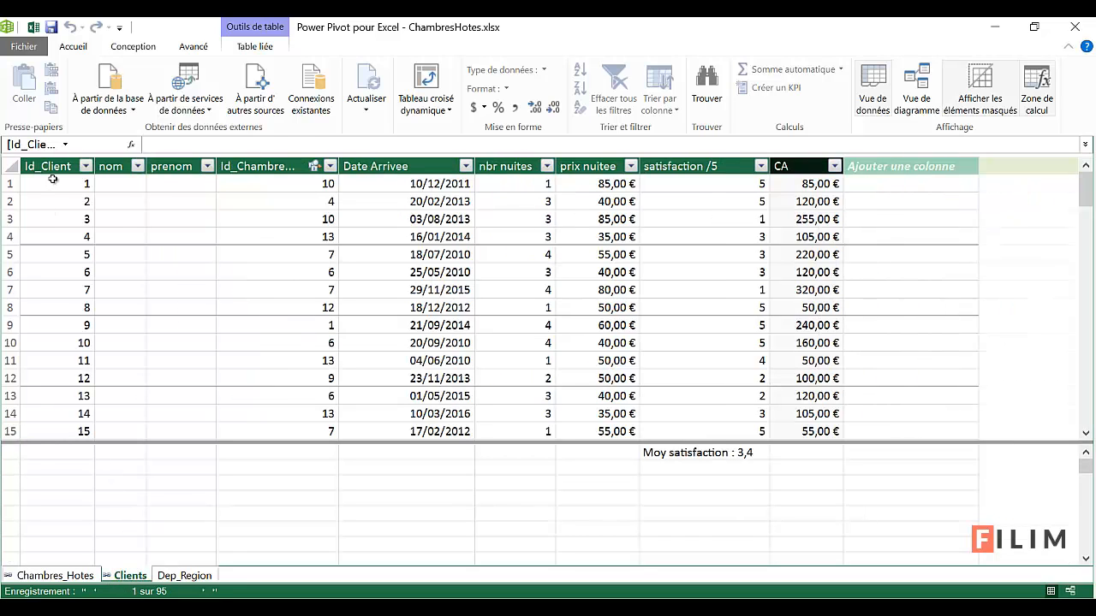
click(62, 454)
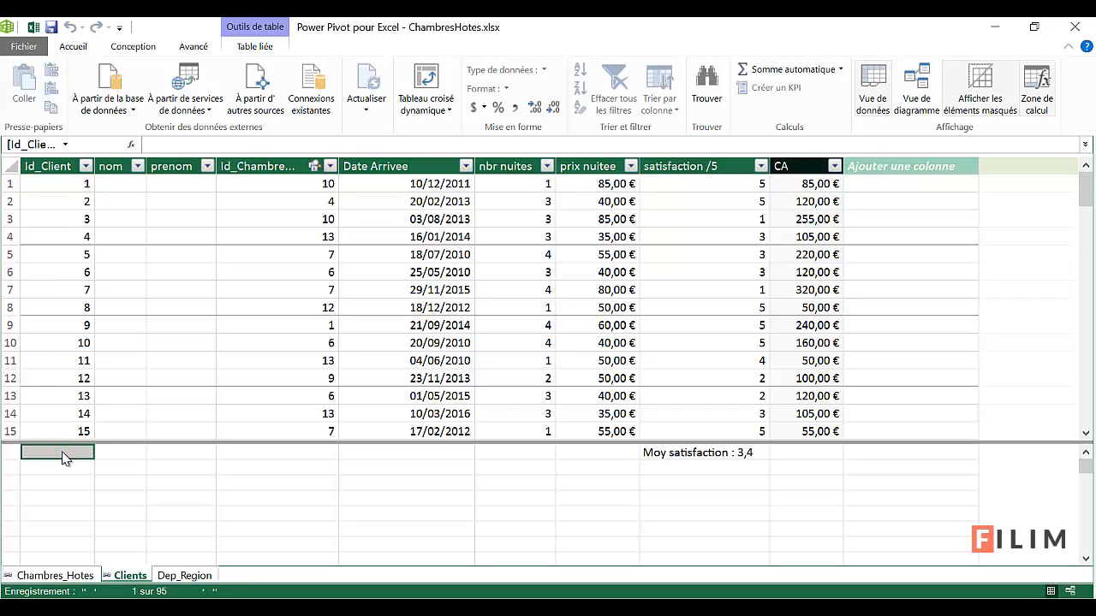
click(844, 70)
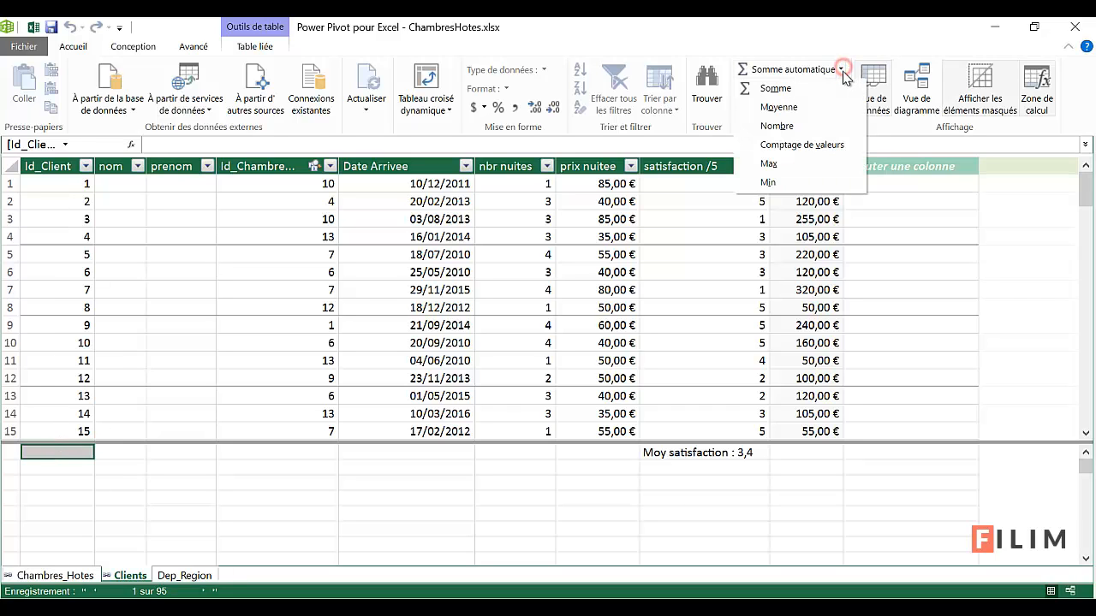
click(805, 147)
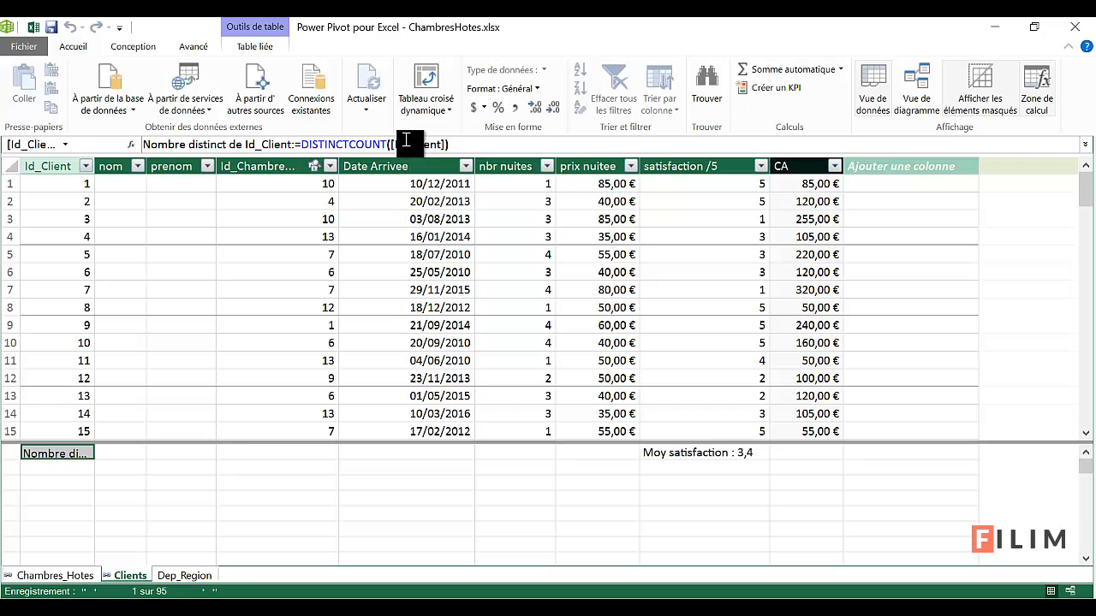
Step: Rename the distinct count measure as Nb Client and widen the Id_Client column to show it in full
drag(289, 144, 216, 144)
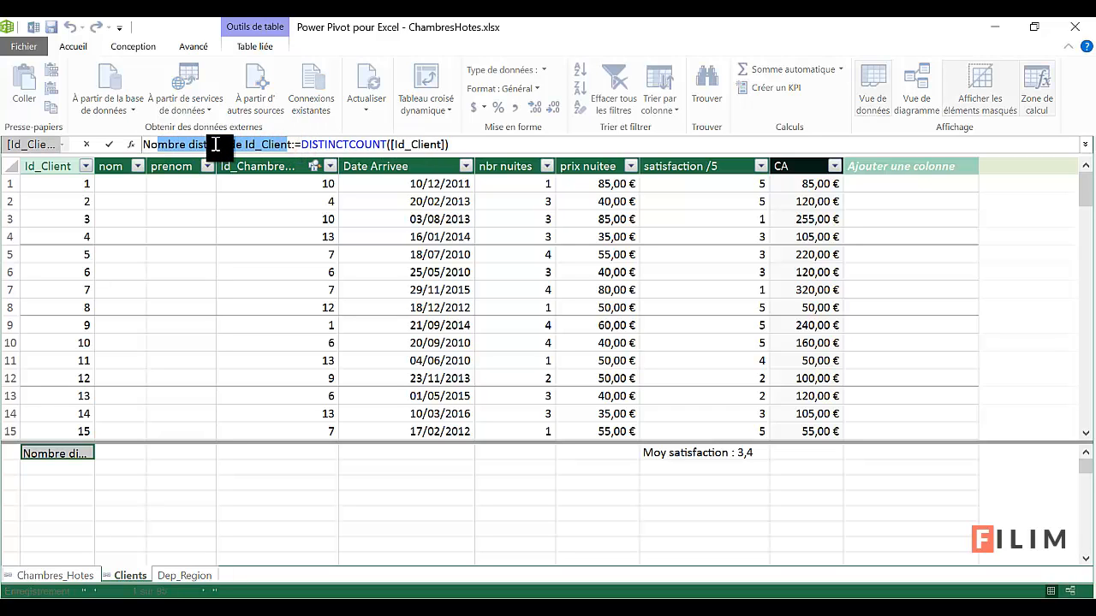
text(b)
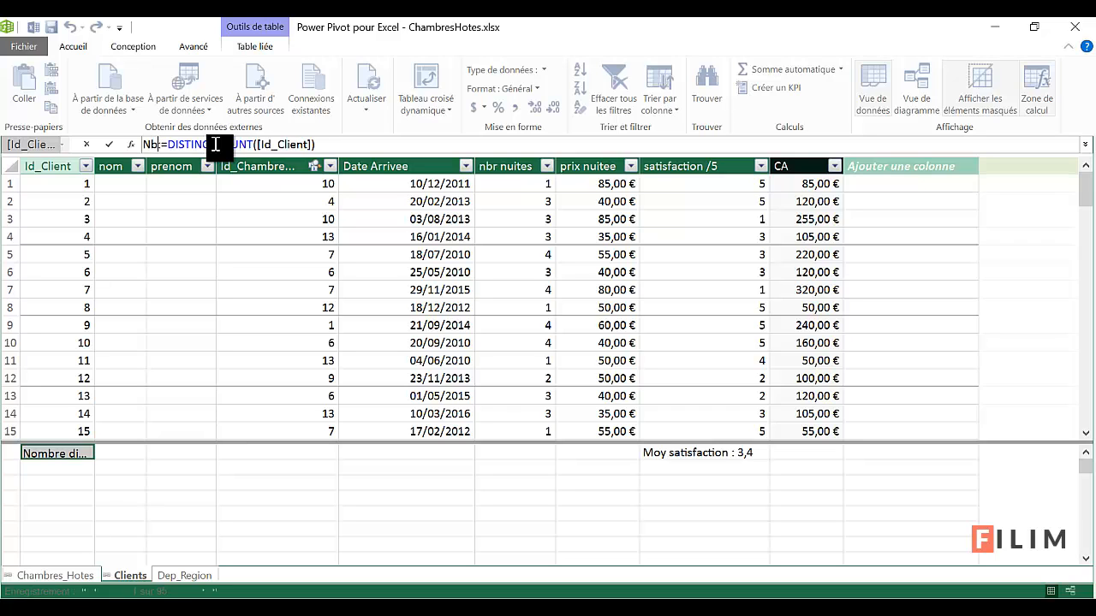
text( Client)
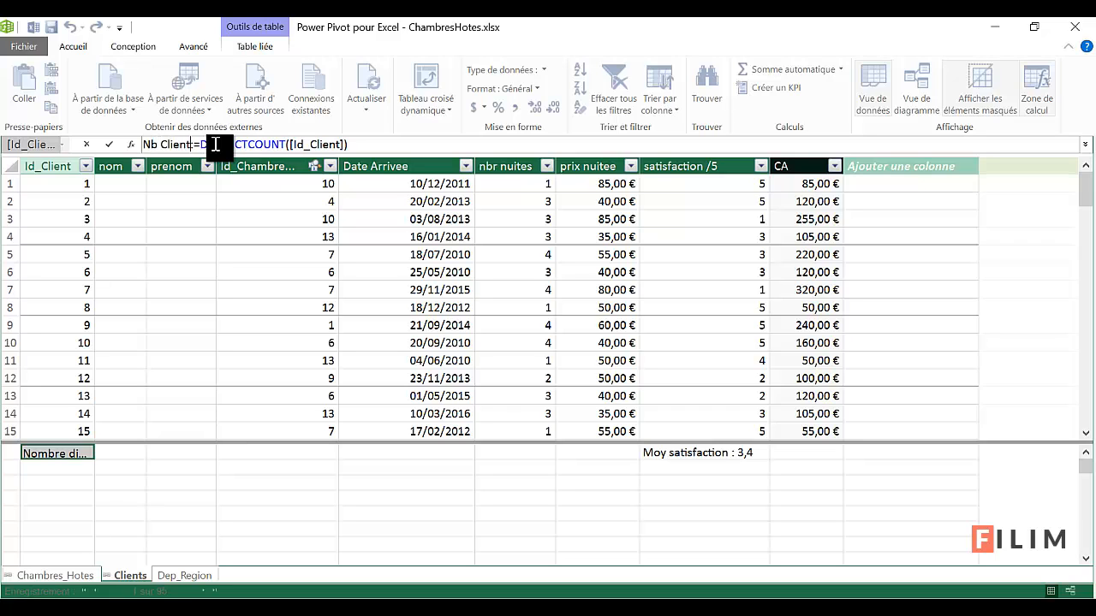
key(Return)
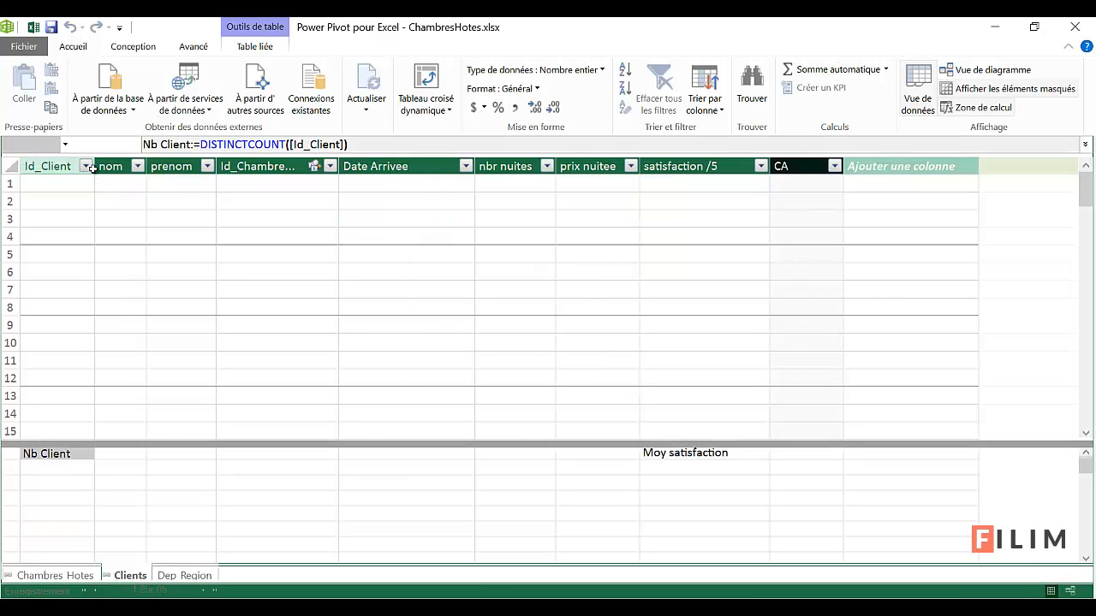
drag(94, 169, 151, 177)
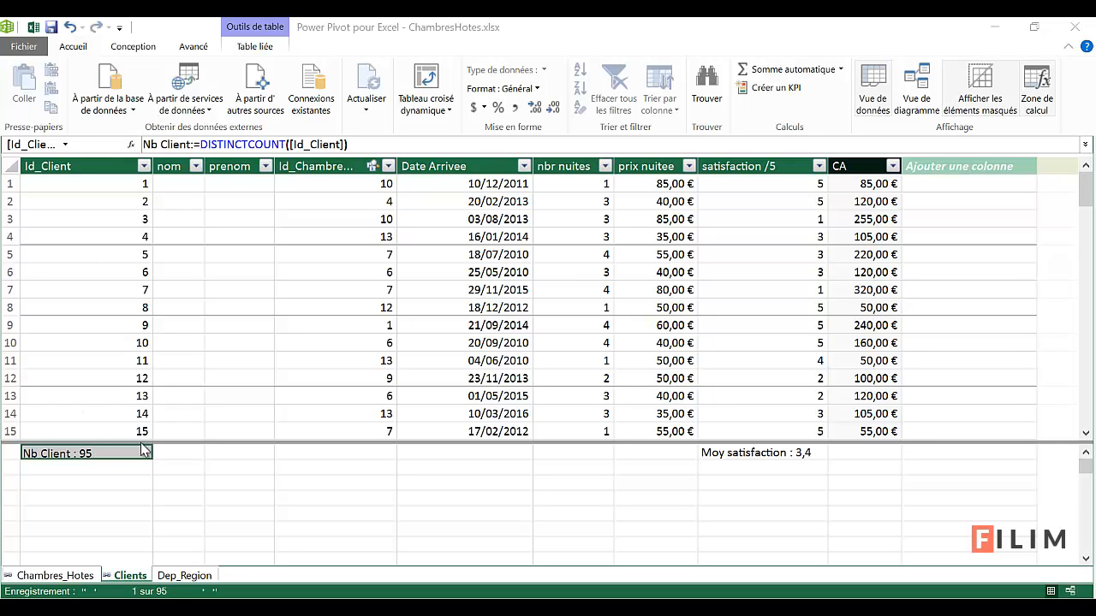
Step: Switch back to Excel and add the Nb Client measure from Clients to the values of the region pivot table
key(alt+Tab)
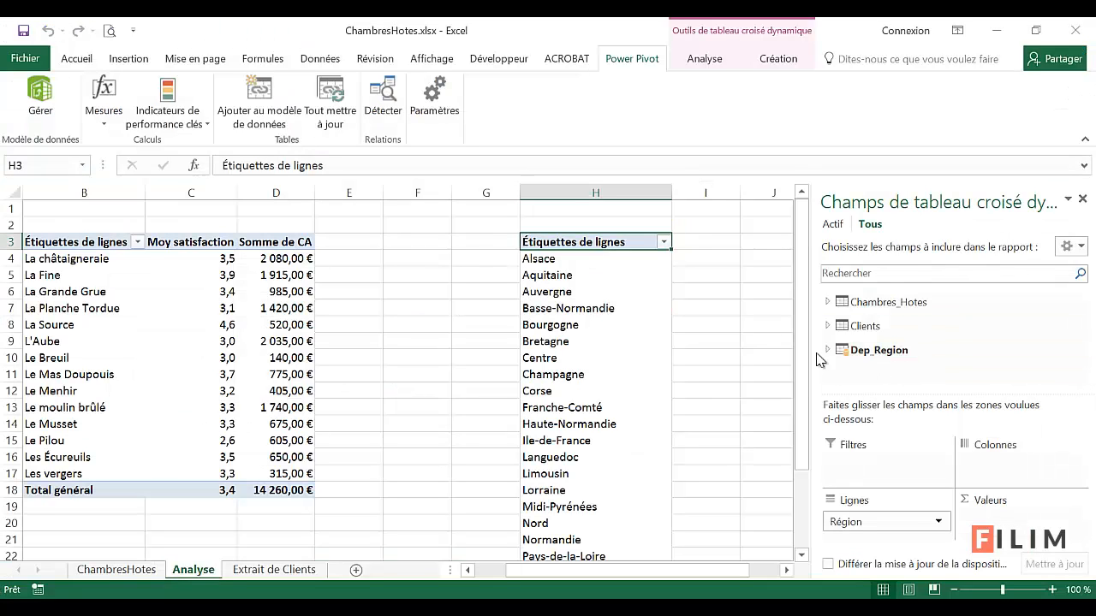
click(828, 326)
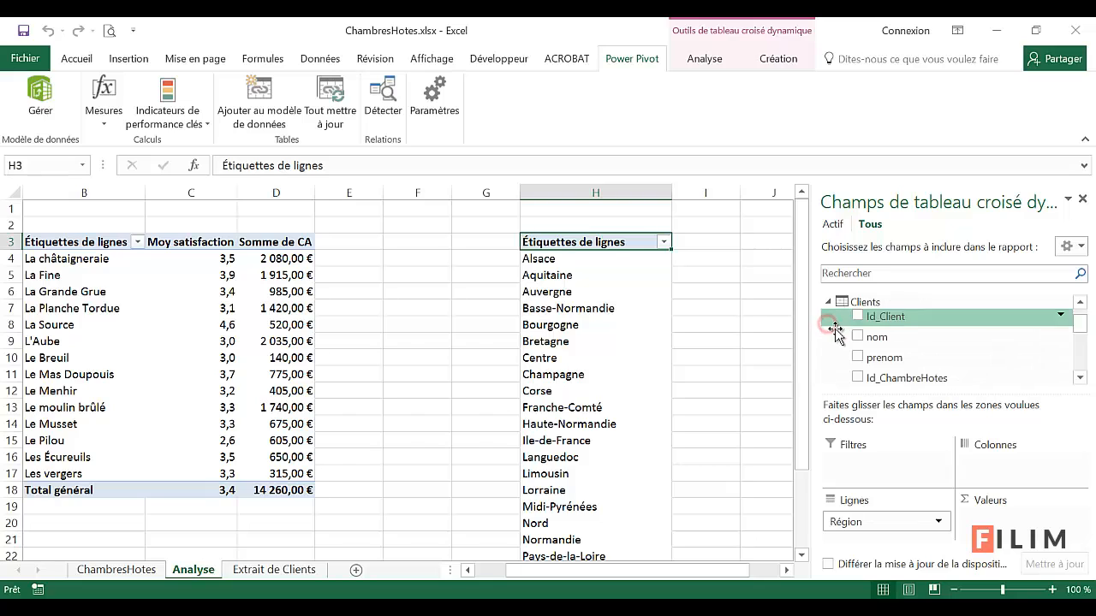
scroll(864, 346, down, 3)
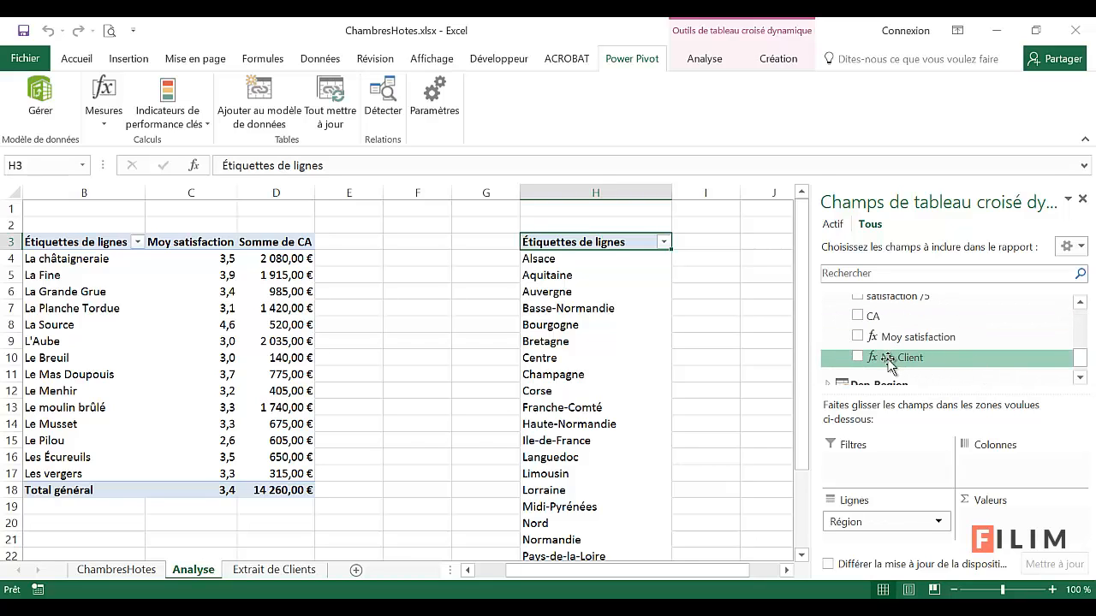
drag(905, 357, 988, 522)
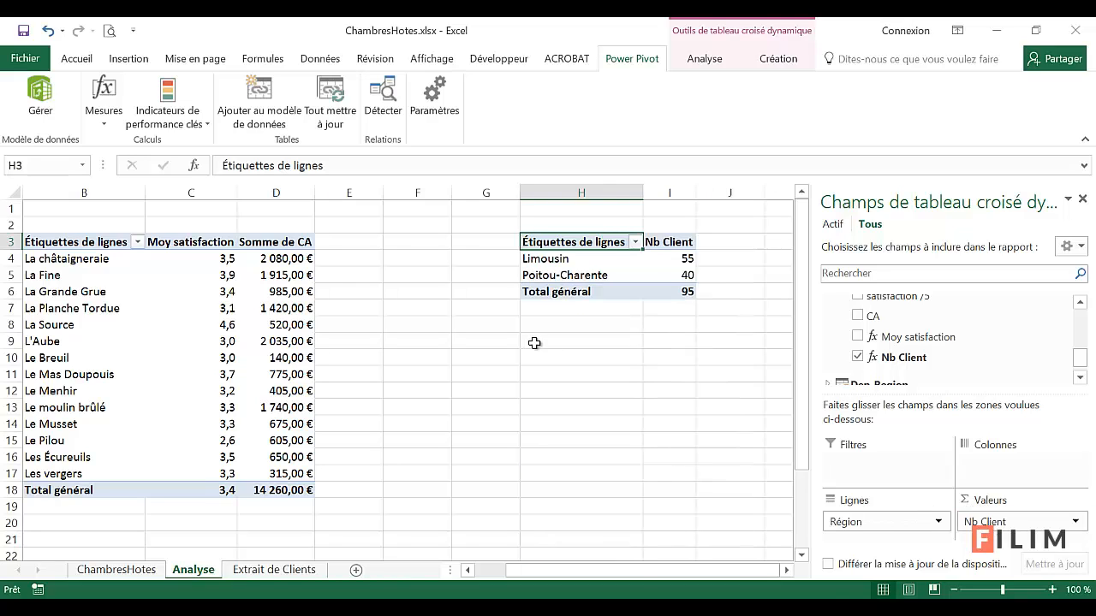
click(594, 376)
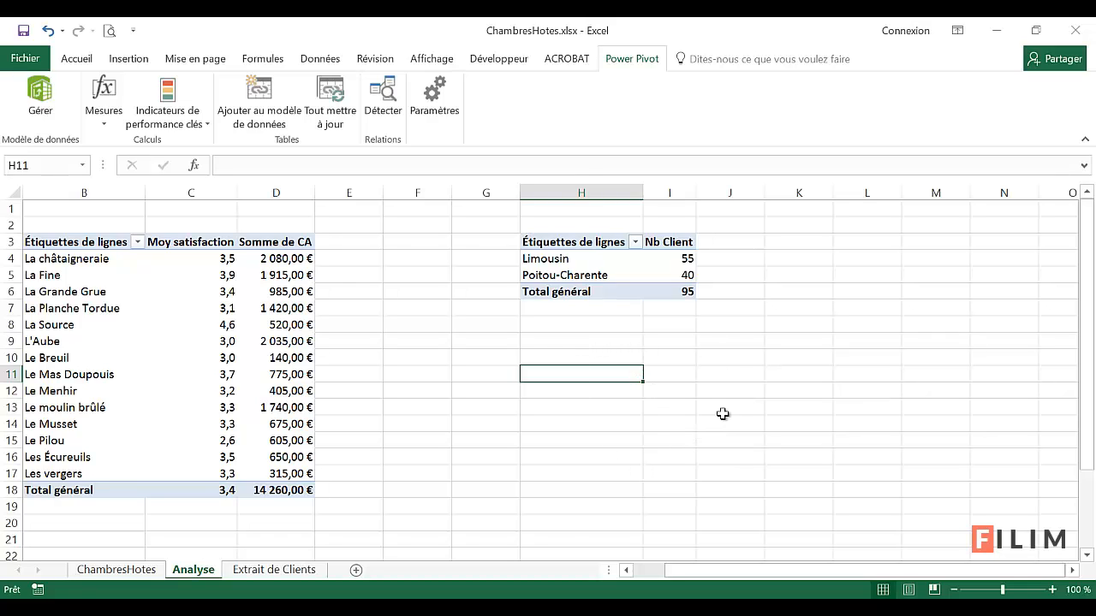
Step: Switch to the Power Pivot window and create a pivot chart on the existing Analyse sheet at cell H11
key(alt+Tab)
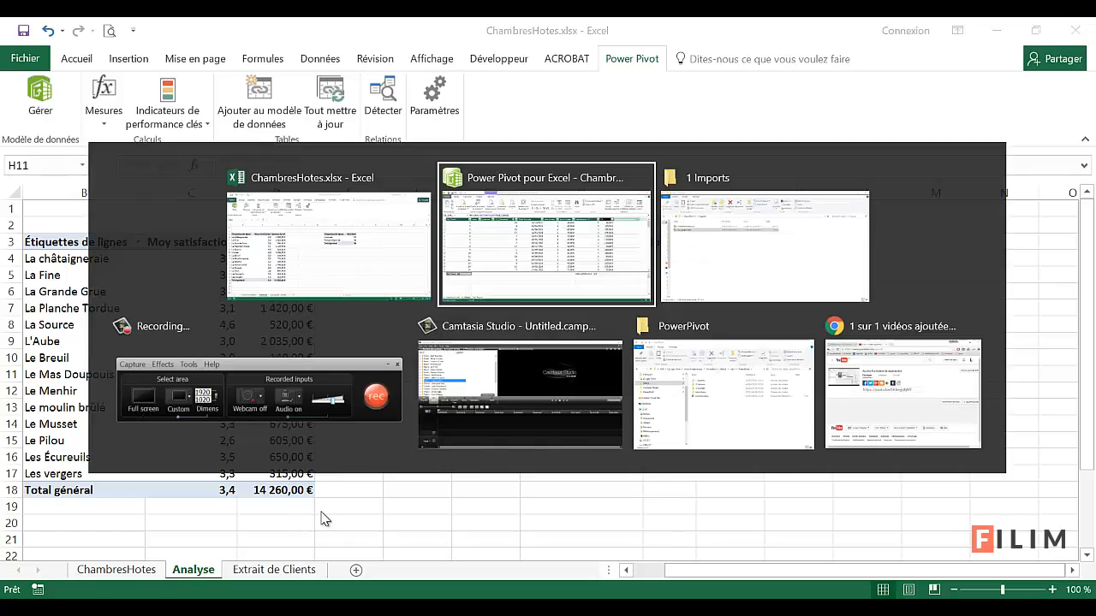
click(457, 304)
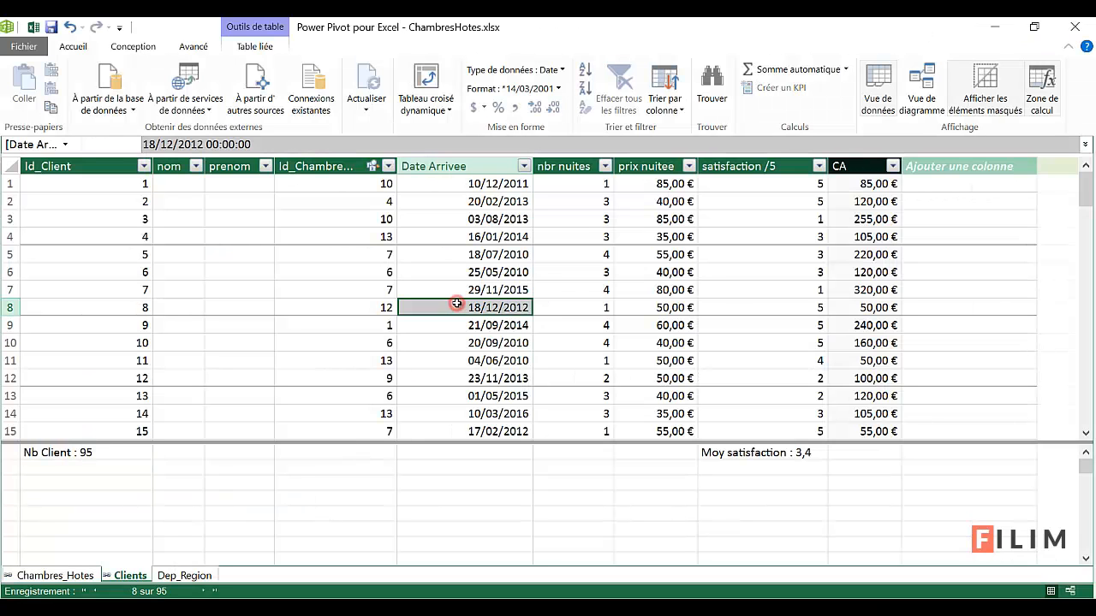
click(439, 112)
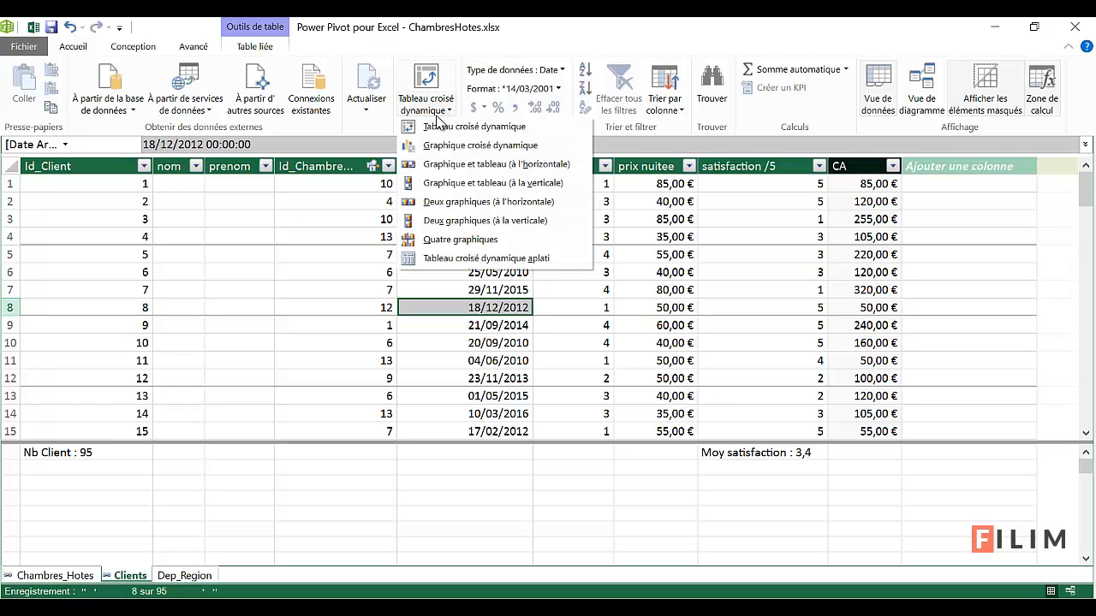
click(442, 153)
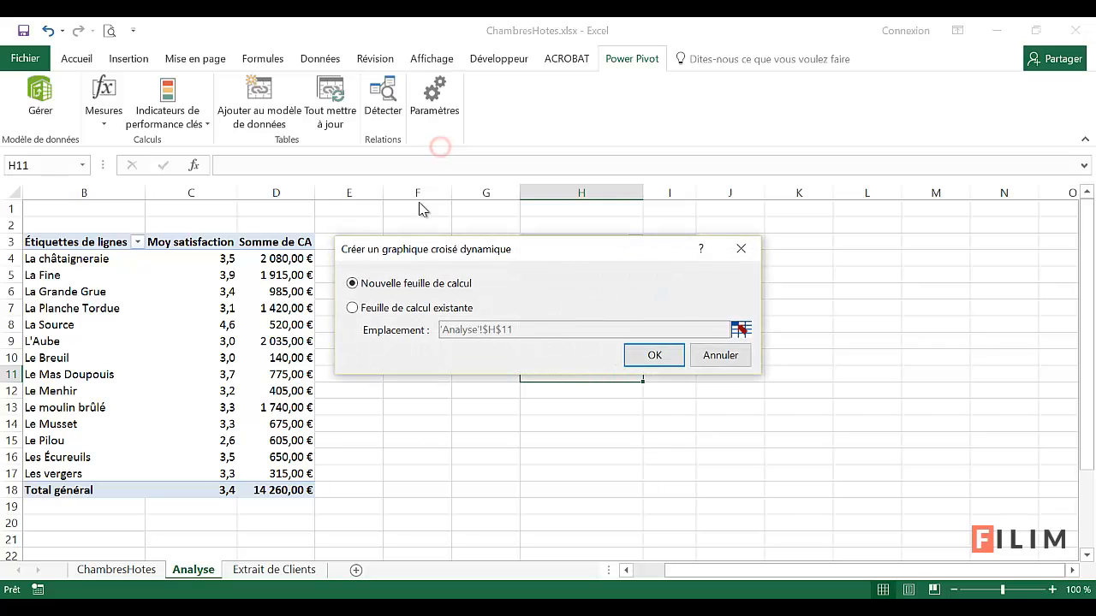
click(423, 309)
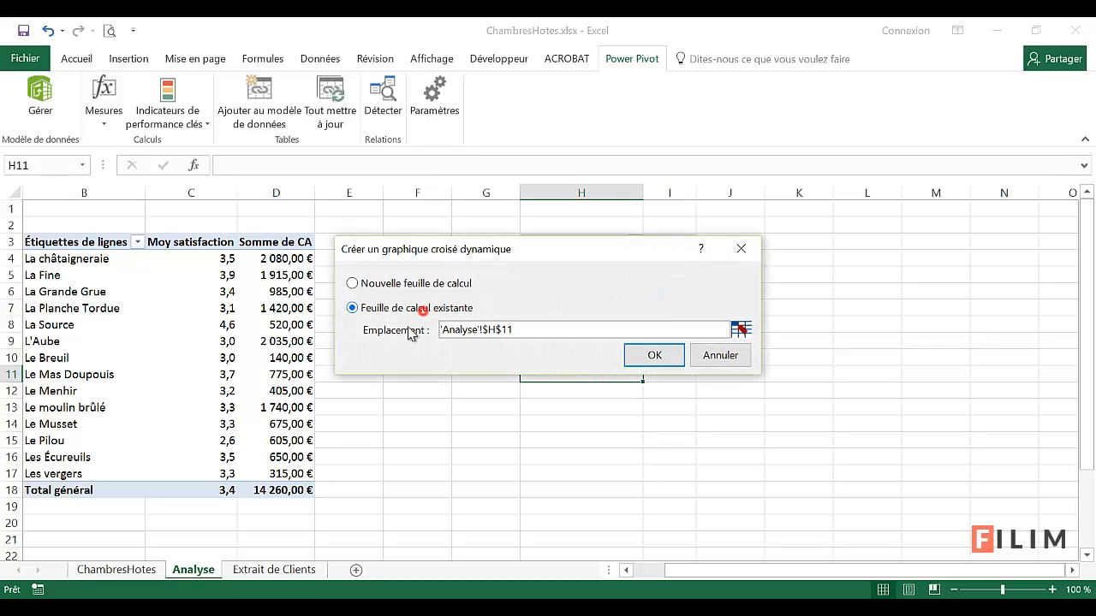
click(739, 330)
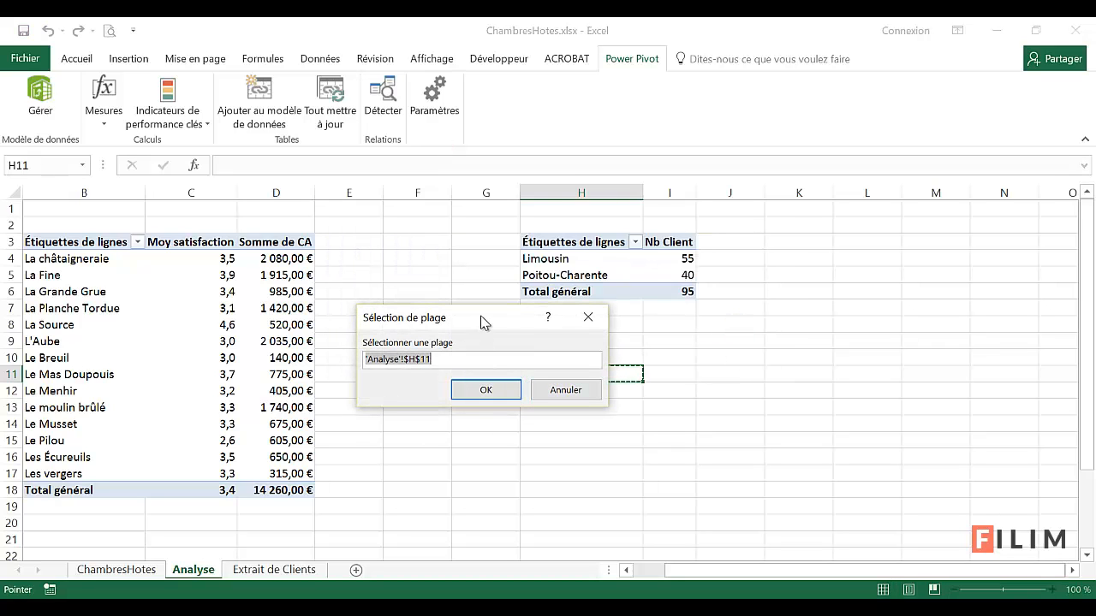
drag(480, 316, 684, 223)
click(582, 374)
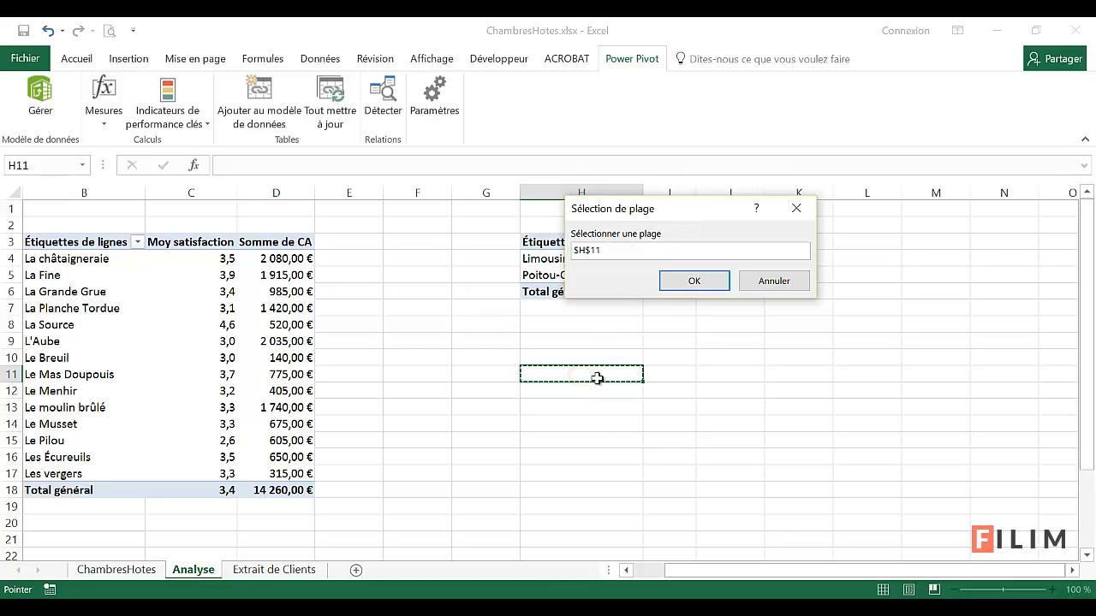
click(694, 282)
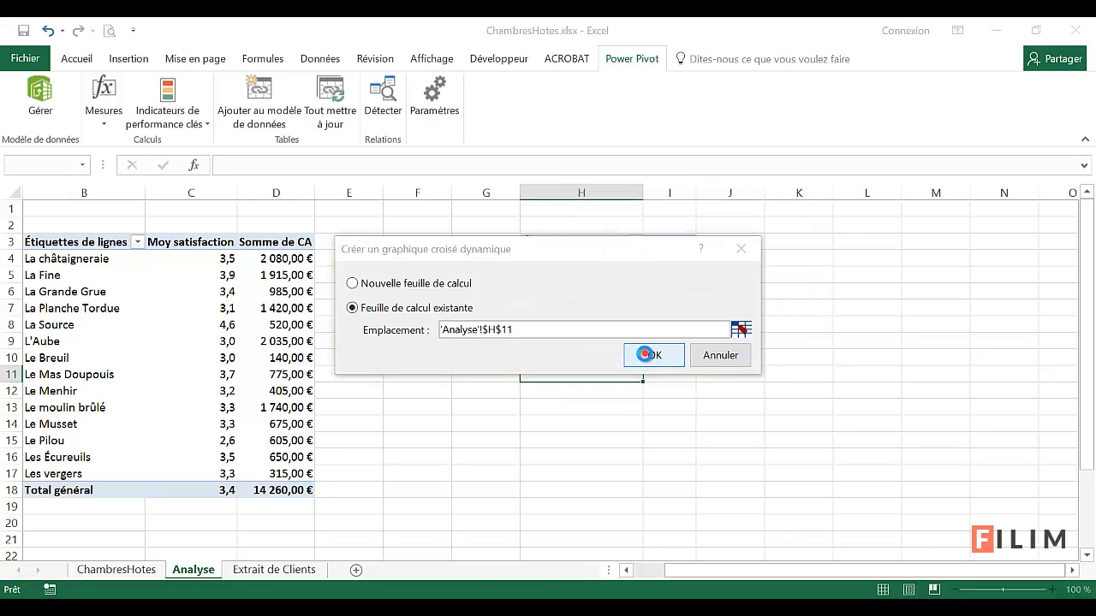
click(647, 355)
Step: Place Département from Dep_Region on the pivot chart's category axis and the Nb Client measure from Clients in its values
drag(637, 571, 702, 558)
mouse_move(802, 413)
mouse_down()
mouse_move(801, 490)
mouse_move(803, 423)
mouse_up()
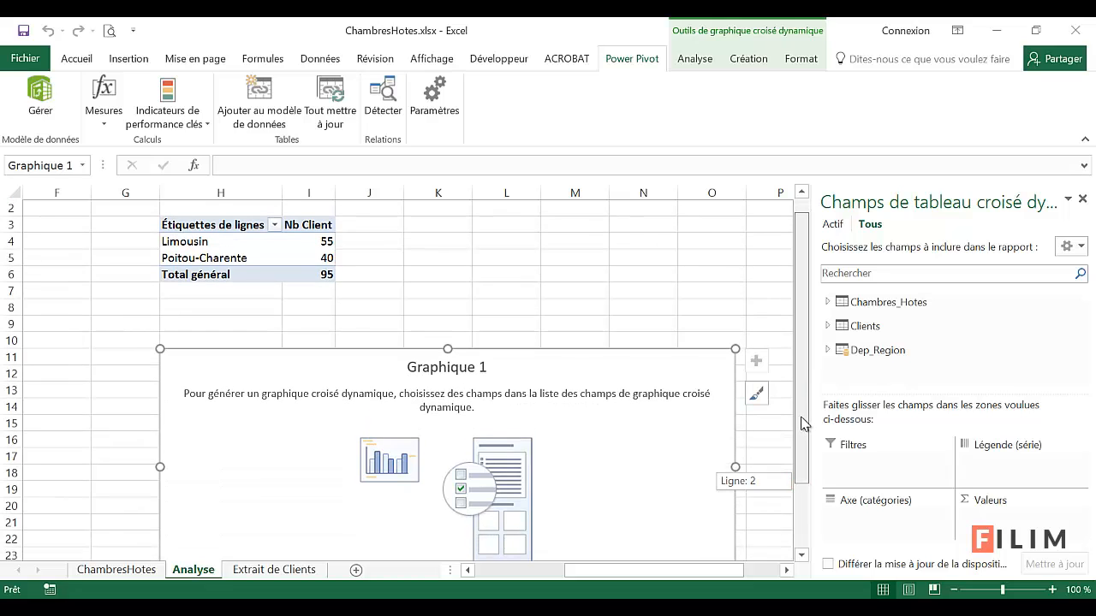
drag(805, 430, 802, 436)
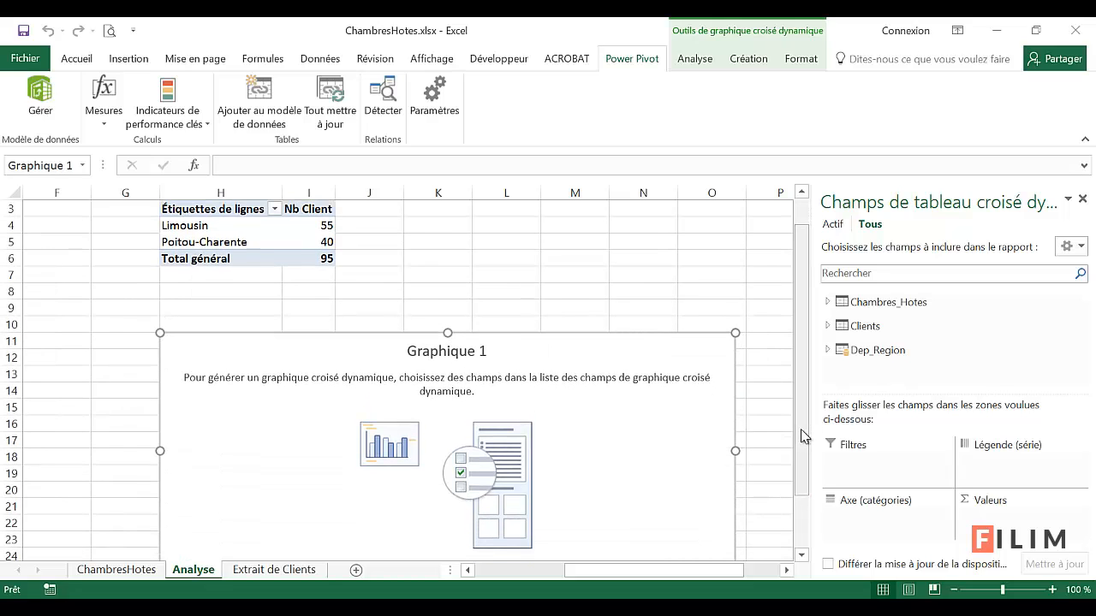
click(828, 351)
drag(875, 360, 867, 523)
click(829, 319)
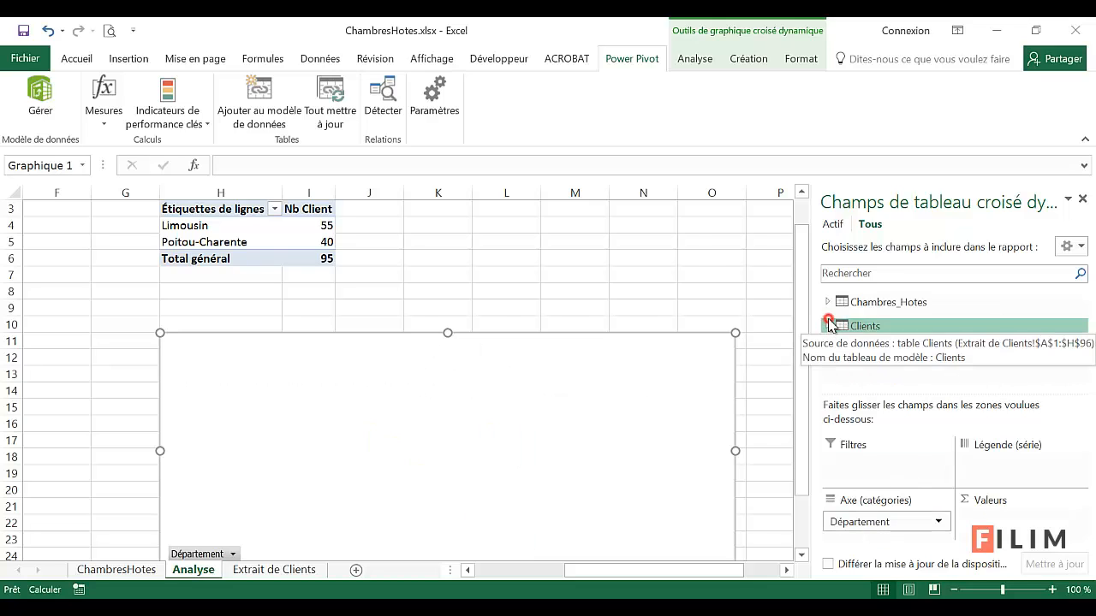
click(830, 320)
scroll(835, 334, down, 3)
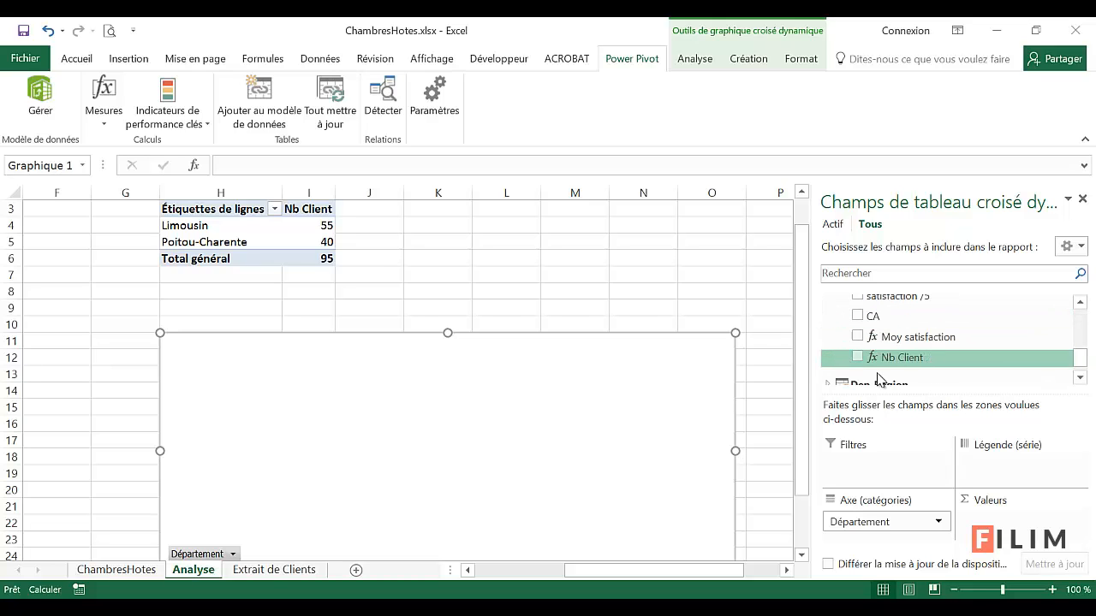
drag(909, 358, 995, 512)
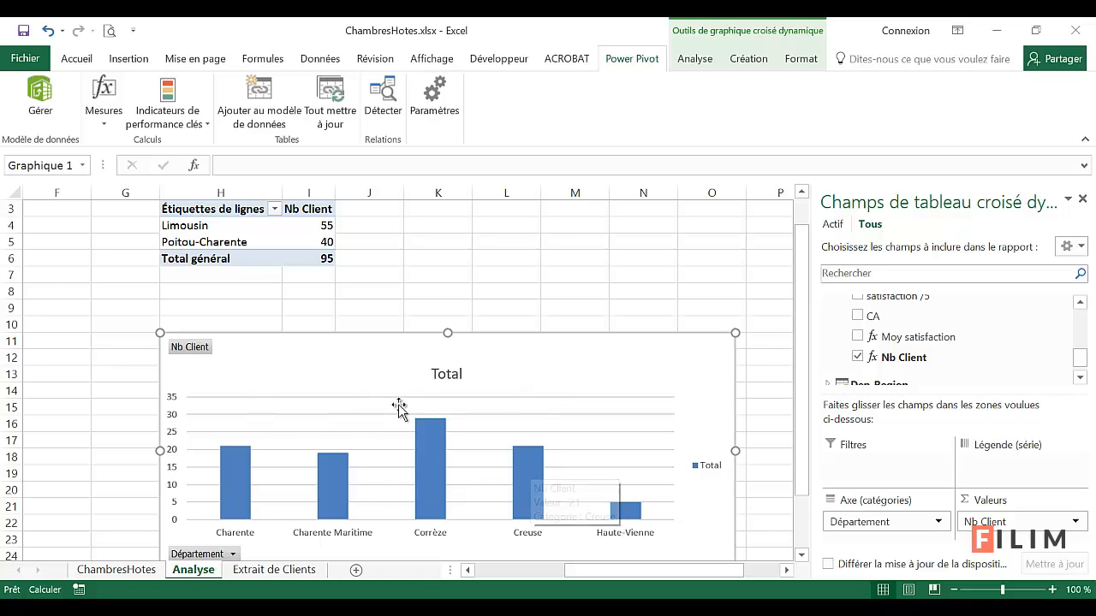
Step: Move the pivot chart up beneath the region pivot table and change its title to Nb Clients
drag(548, 366, 475, 330)
drag(683, 572, 656, 577)
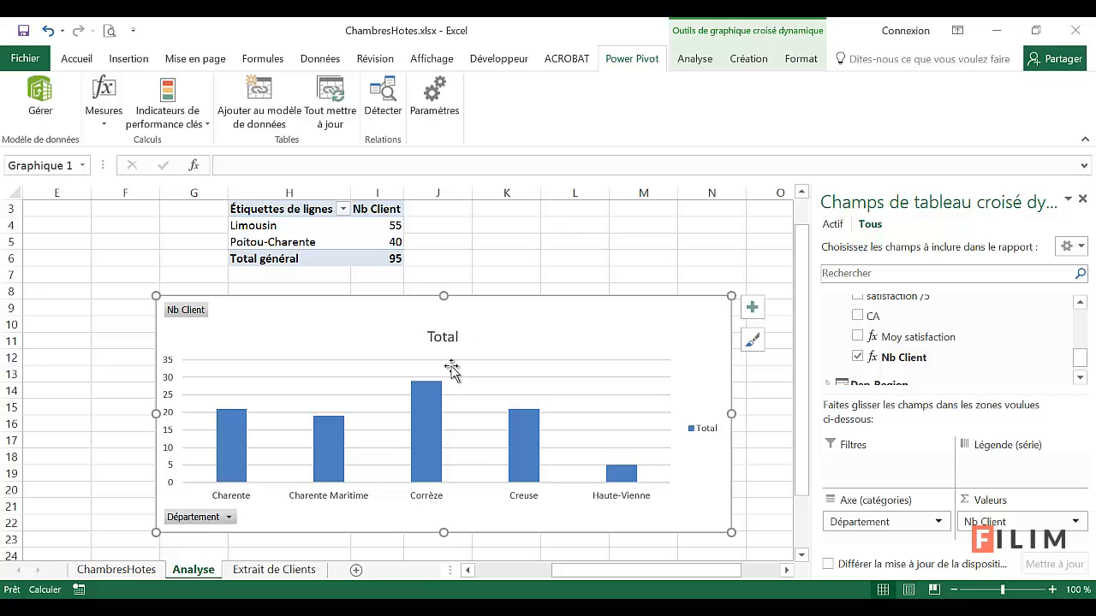
double_click(455, 337)
double_click(458, 337)
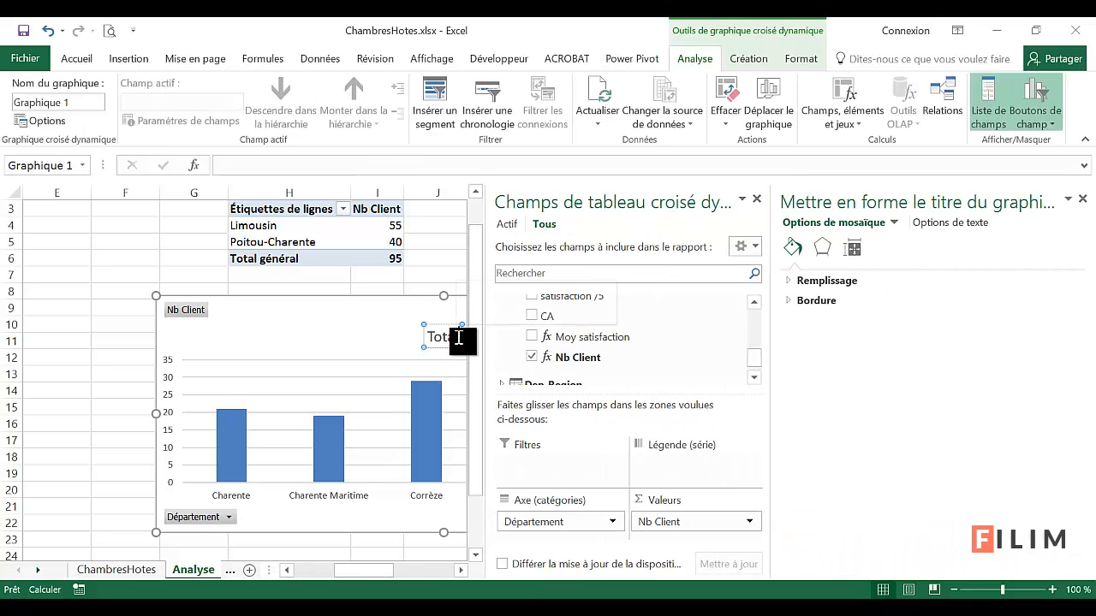
text(Nb)
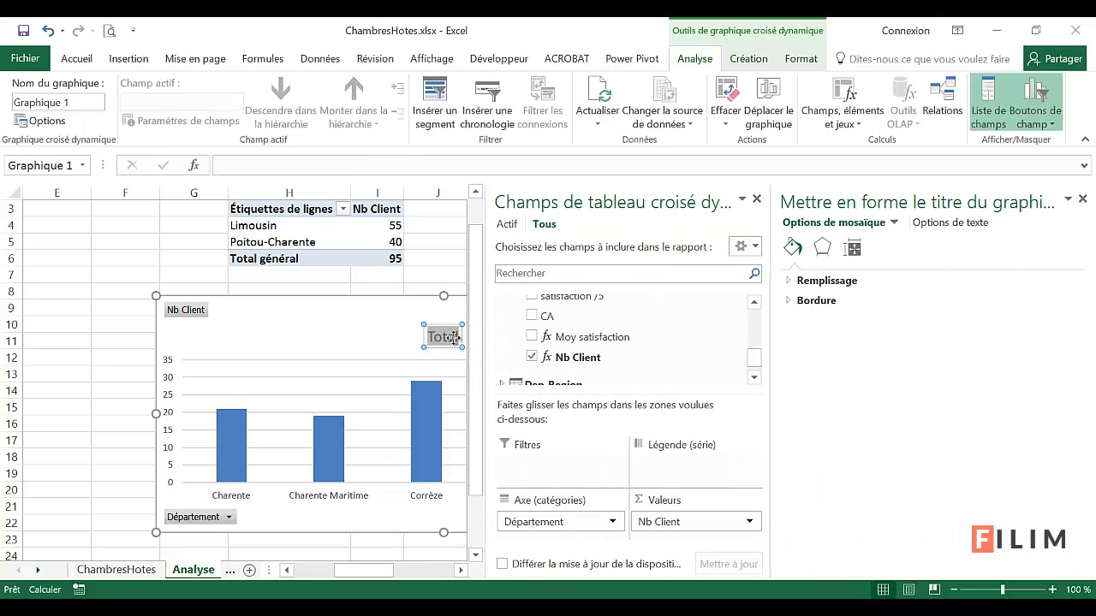
text( C)
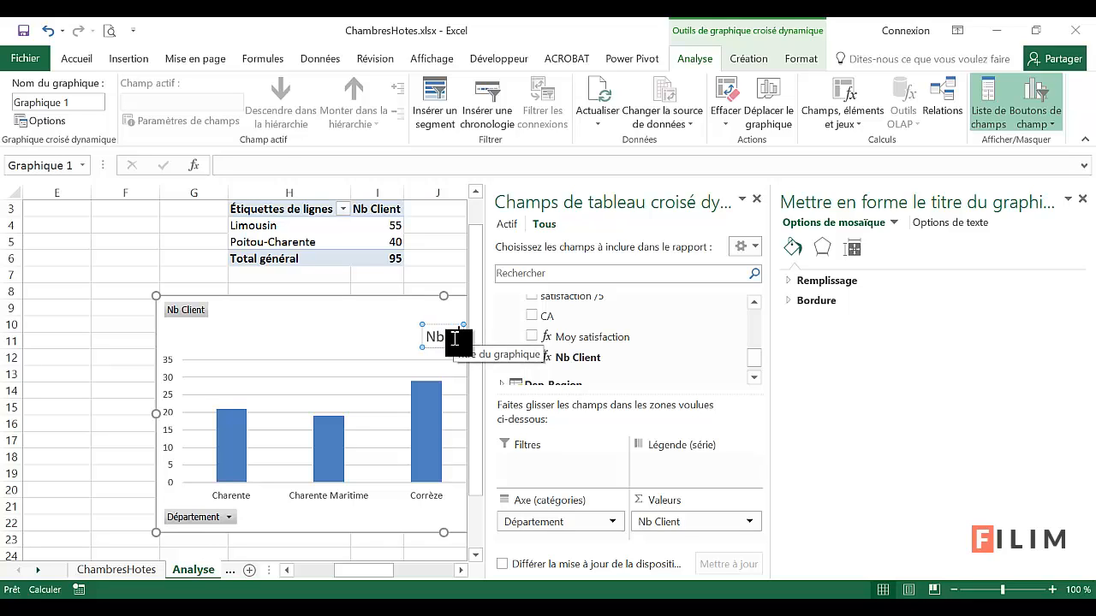
text(lient)
click(437, 272)
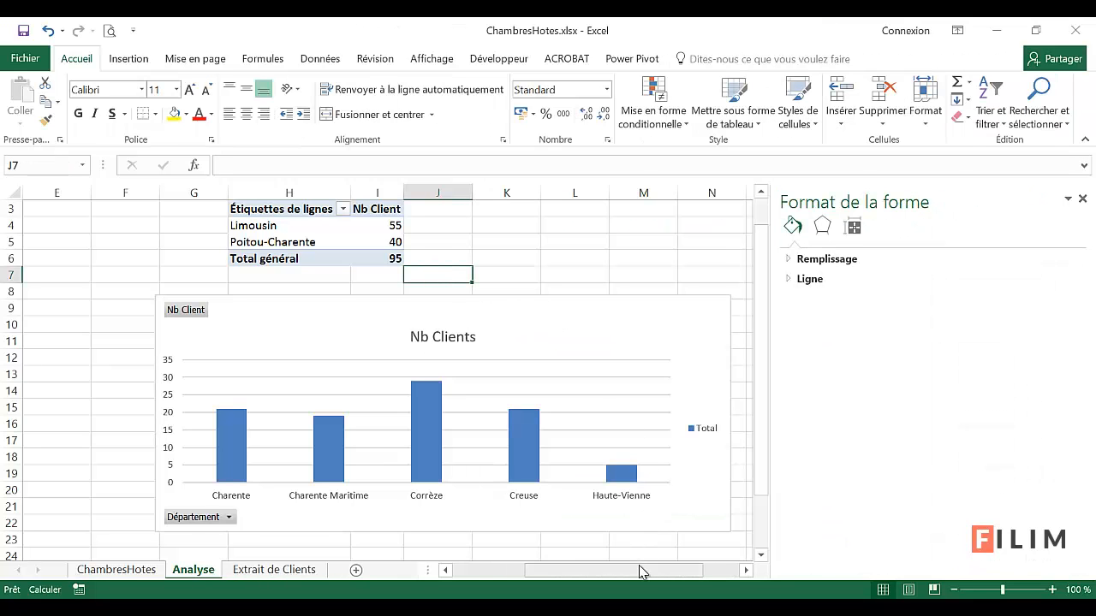
Step: Close the chart's formatting and field panes and position the chart just below the region pivot table, clear of the guesthouse table
ctrl+scroll(299, 398, down, 2)
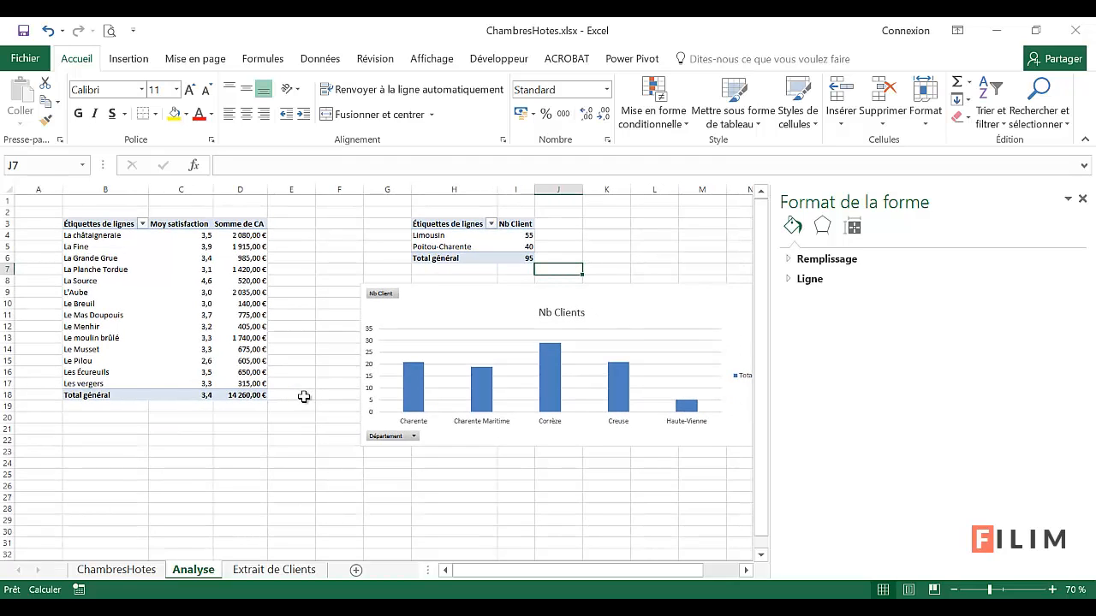
drag(473, 299, 430, 296)
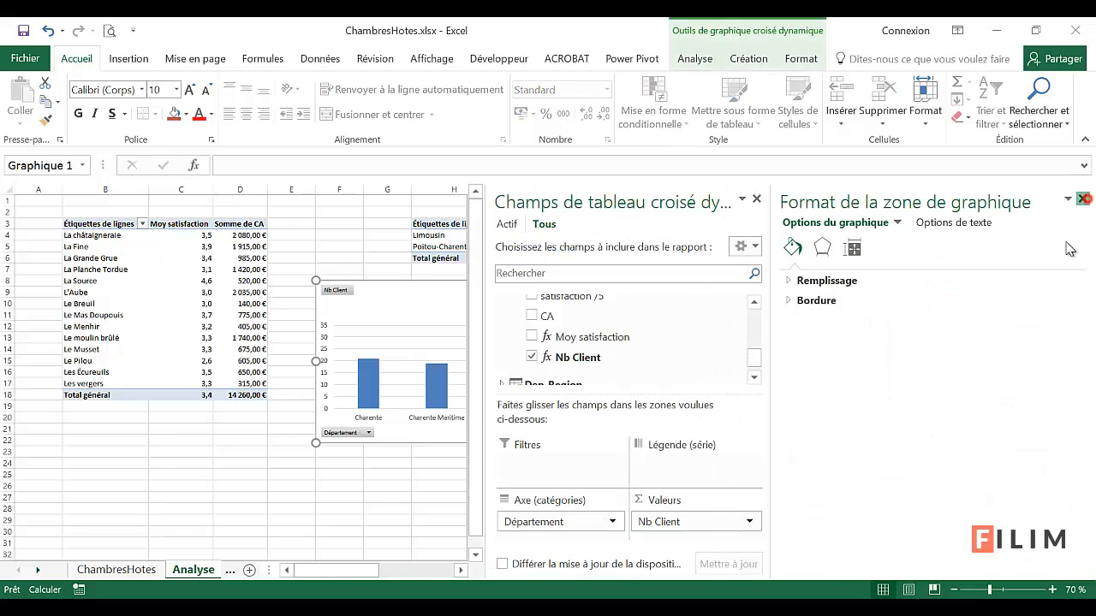
click(1082, 199)
click(1082, 198)
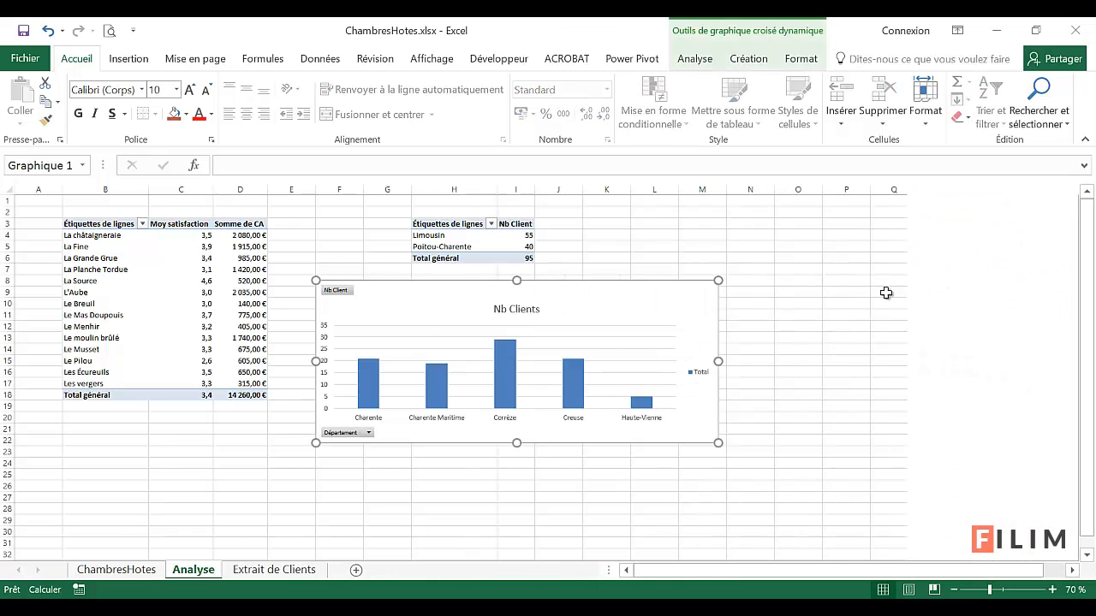
click(828, 272)
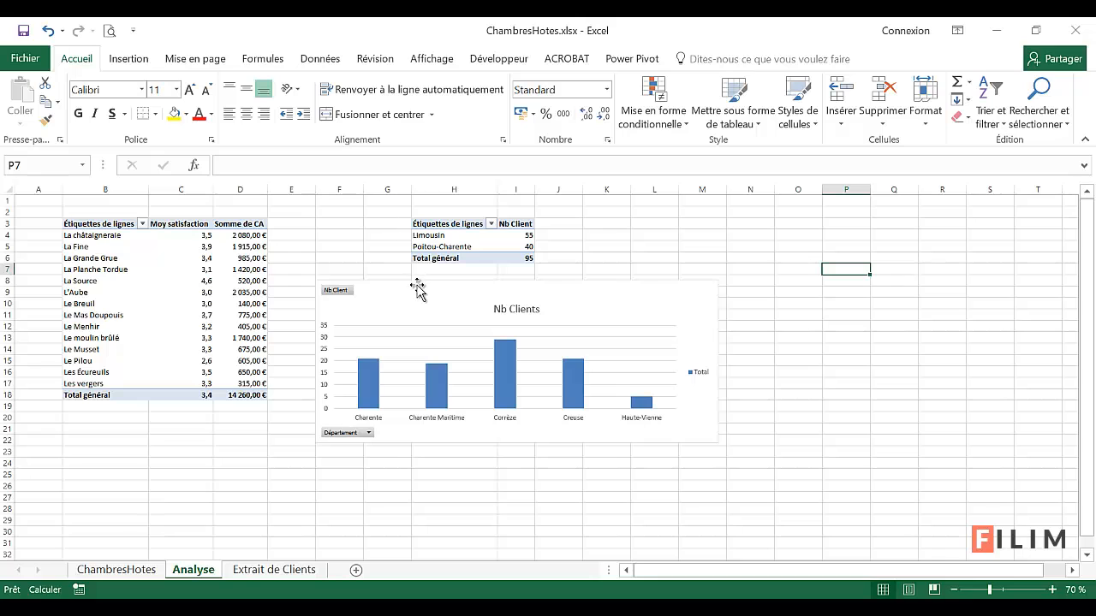
drag(414, 286, 459, 289)
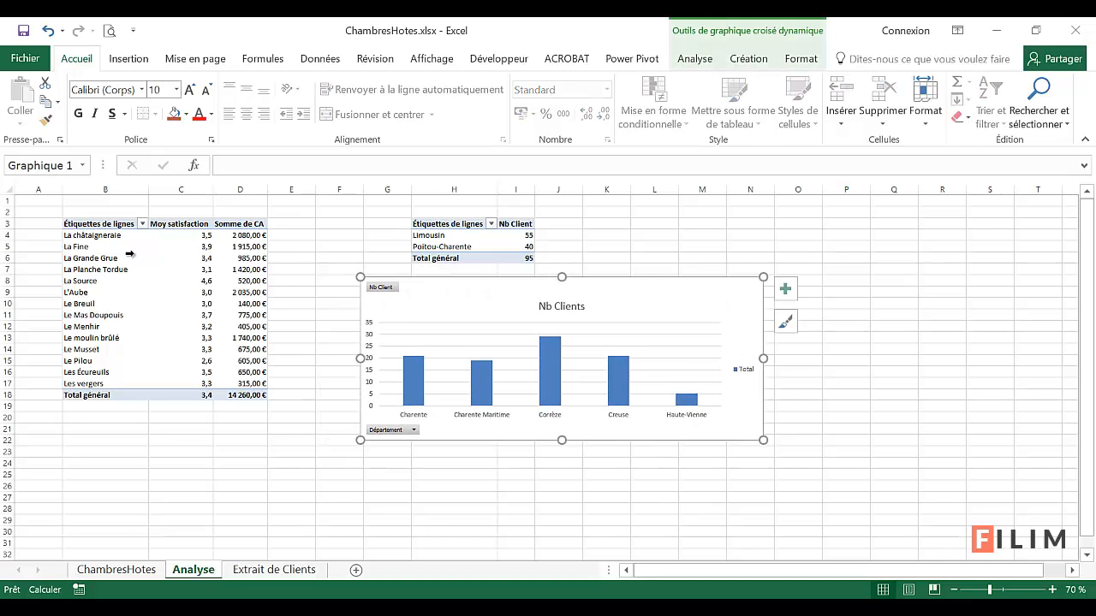
Step: Insert four blank rows at row 2 to make room above both pivot tables
click(7, 212)
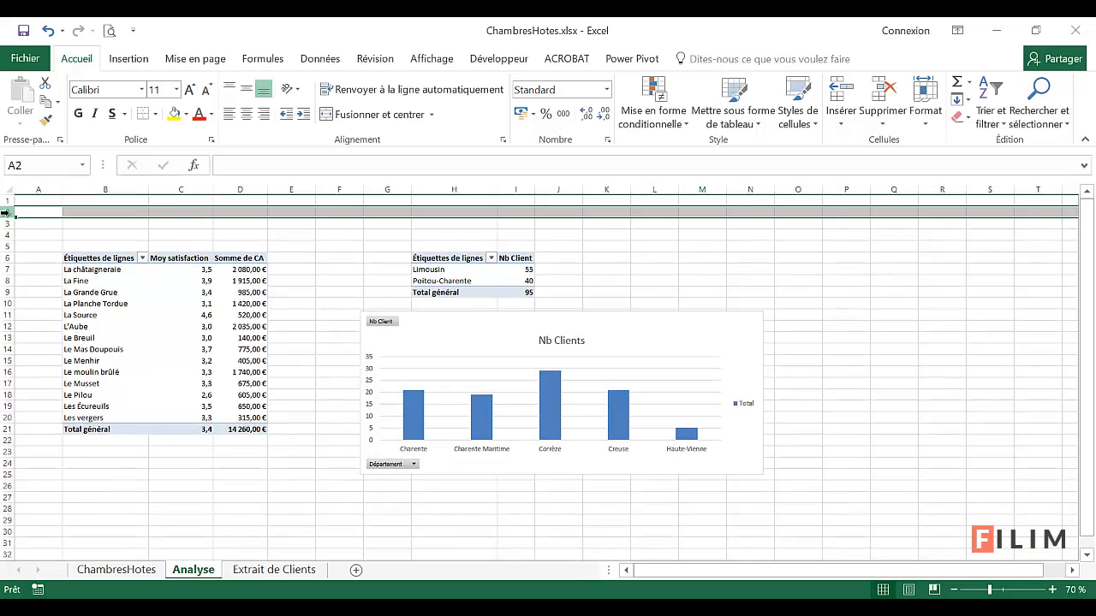
key(ctrl+plus)
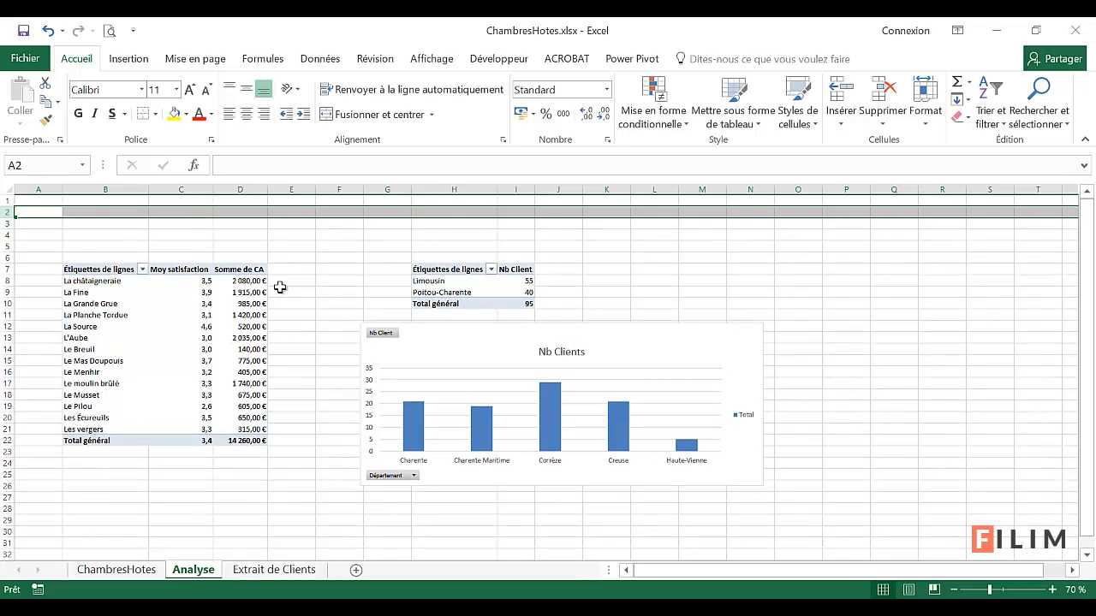
click(352, 226)
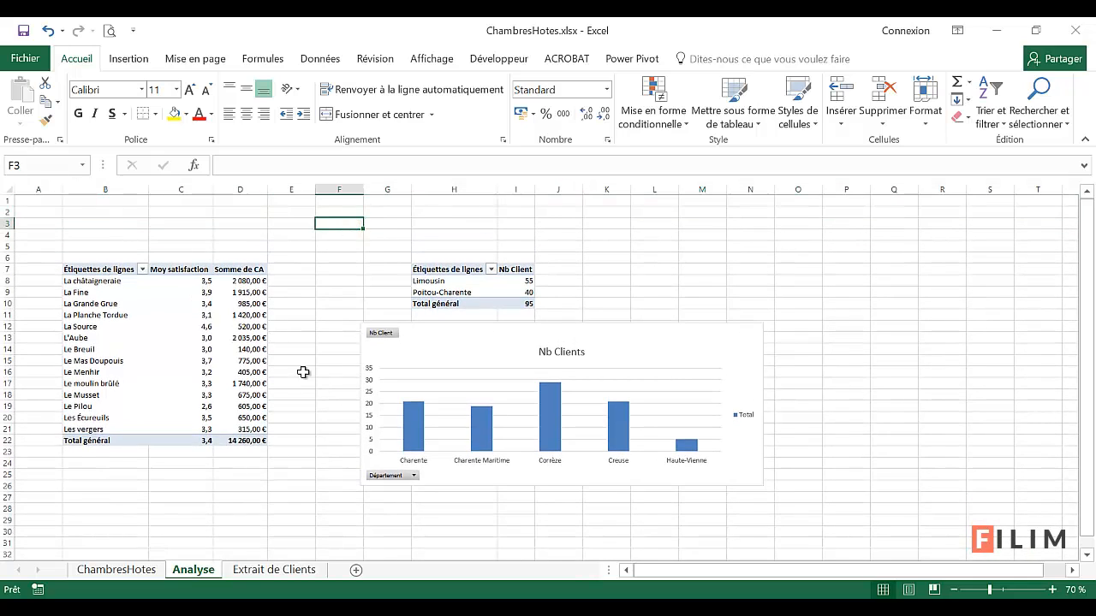
Step: Insert slicers on the guesthouse pivot table for Animaux_acceptes, Fumeur, Petit_dej_inclus, Sdb_Privee, WC_Prives and WIFI
click(207, 349)
click(732, 60)
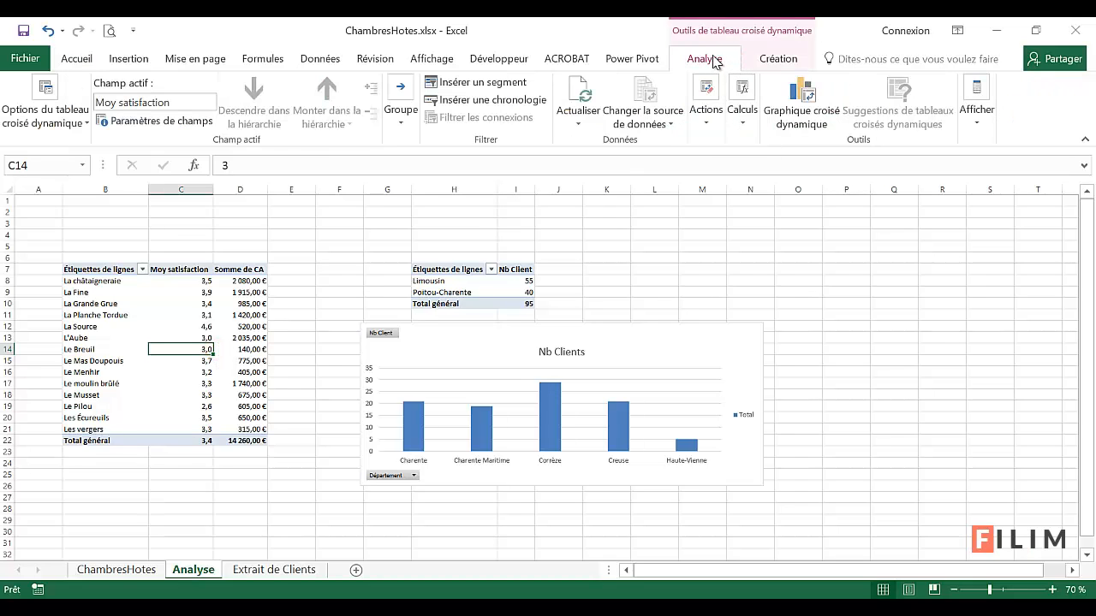
click(522, 83)
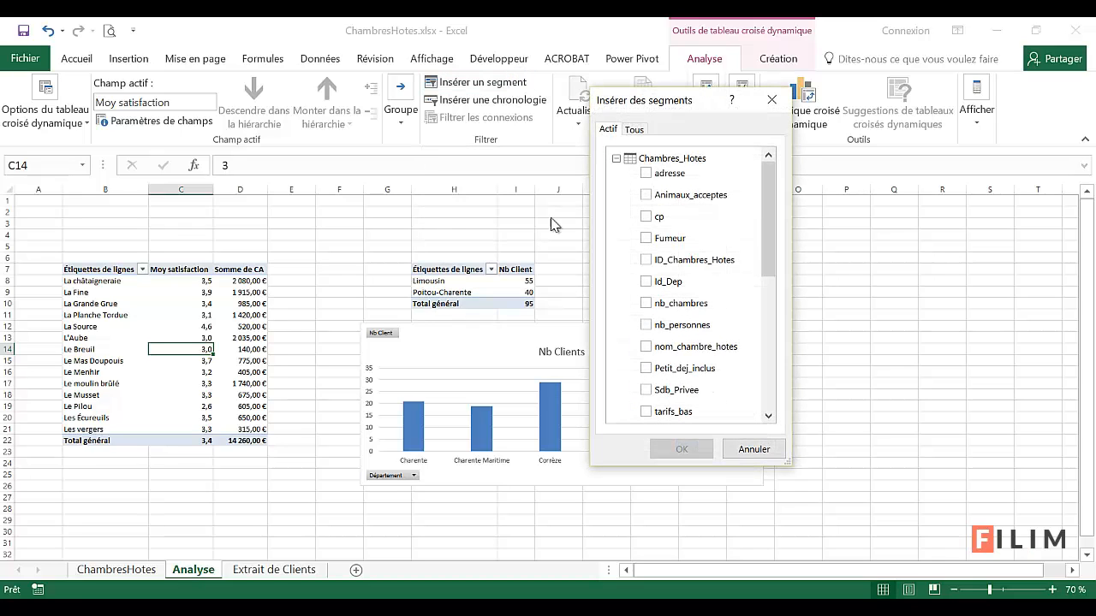
click(646, 196)
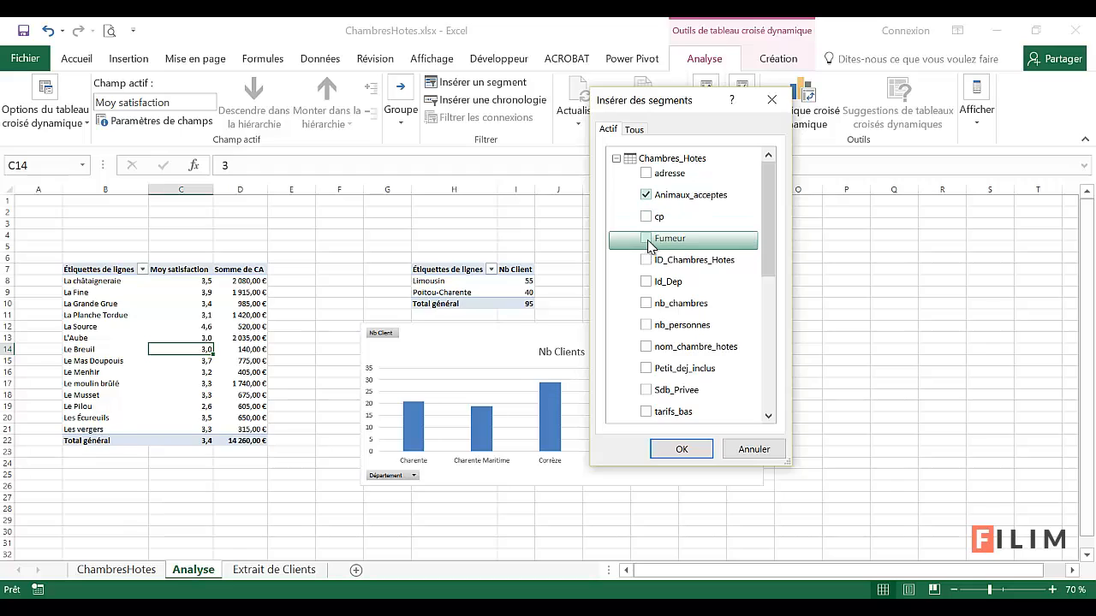
click(646, 390)
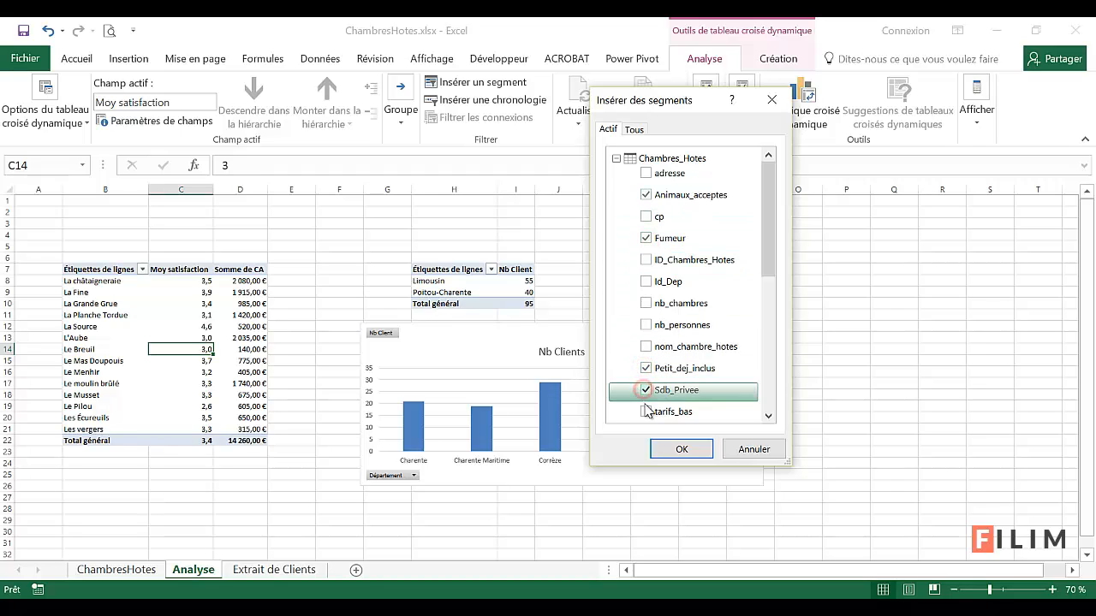
scroll(668, 393, down, 3)
scroll(670, 400, down, 1)
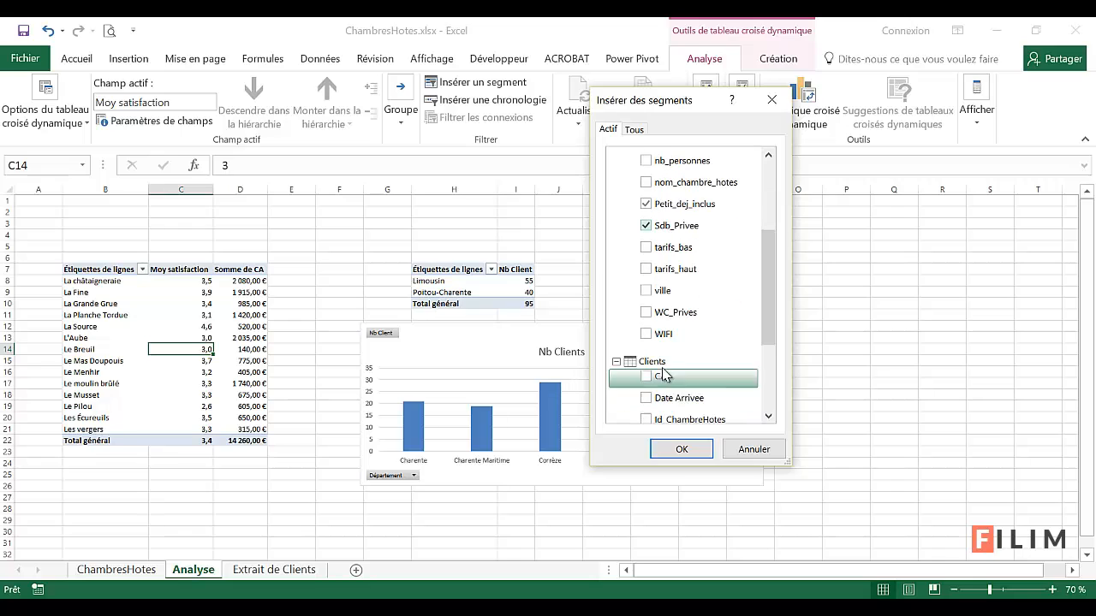
click(646, 313)
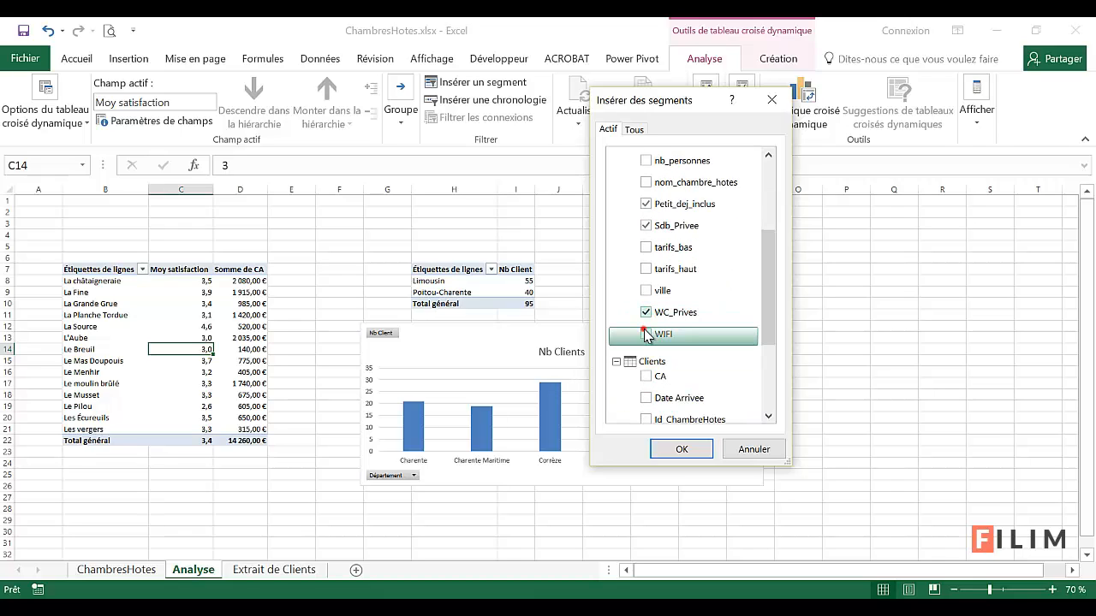
click(646, 334)
scroll(684, 332, up, 3)
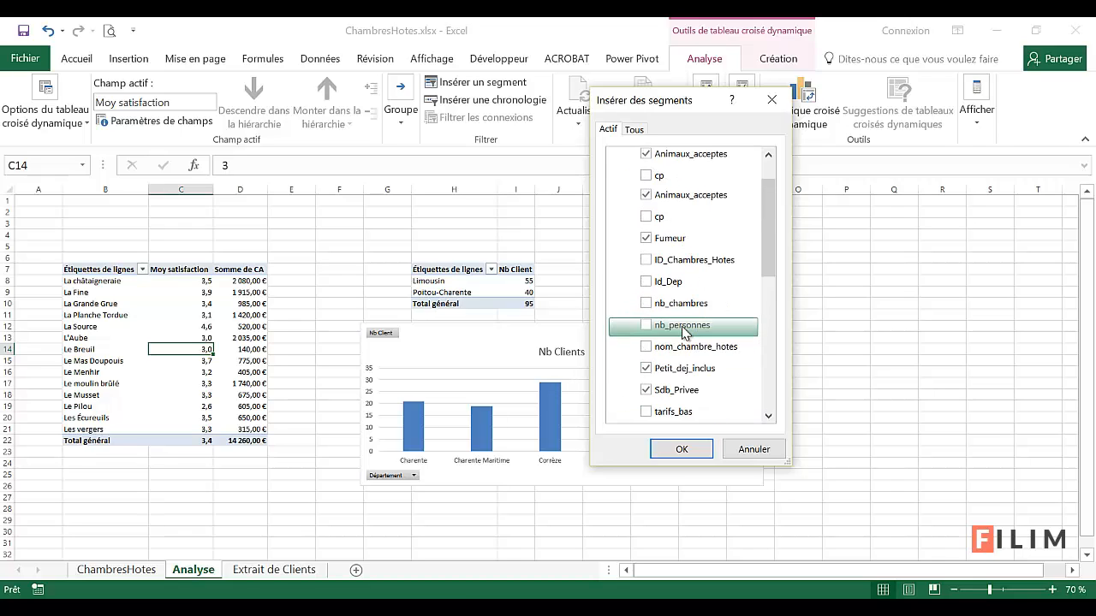
click(676, 449)
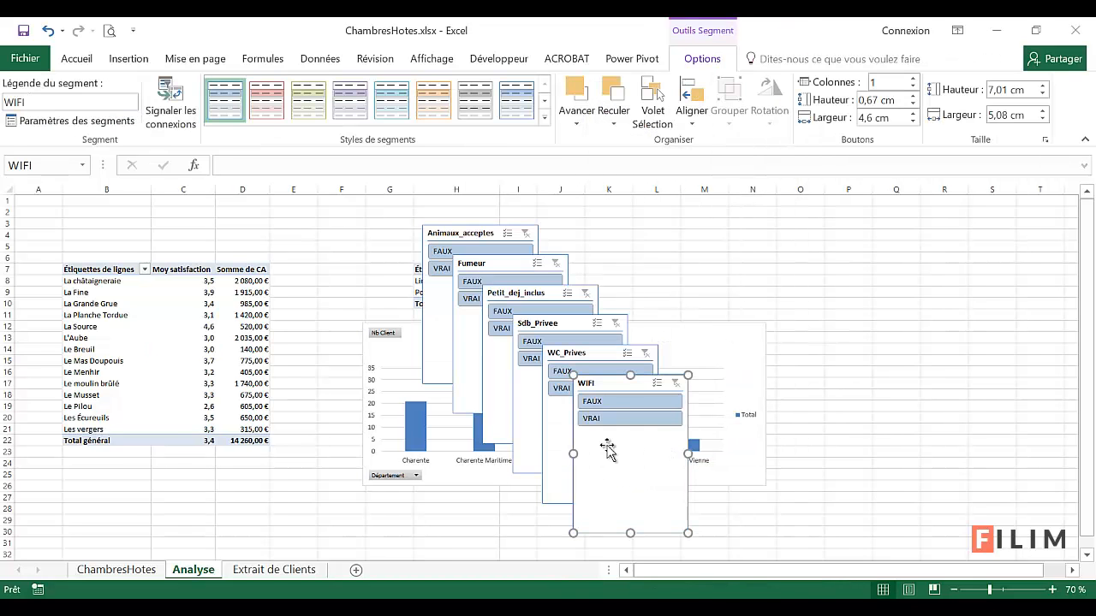
Step: Place the Animaux_acceptes and Fumeur slicers side by side above the guesthouse table, shrunk to about 2 cm high with two button columns each
drag(481, 229, 184, 207)
drag(244, 369, 253, 257)
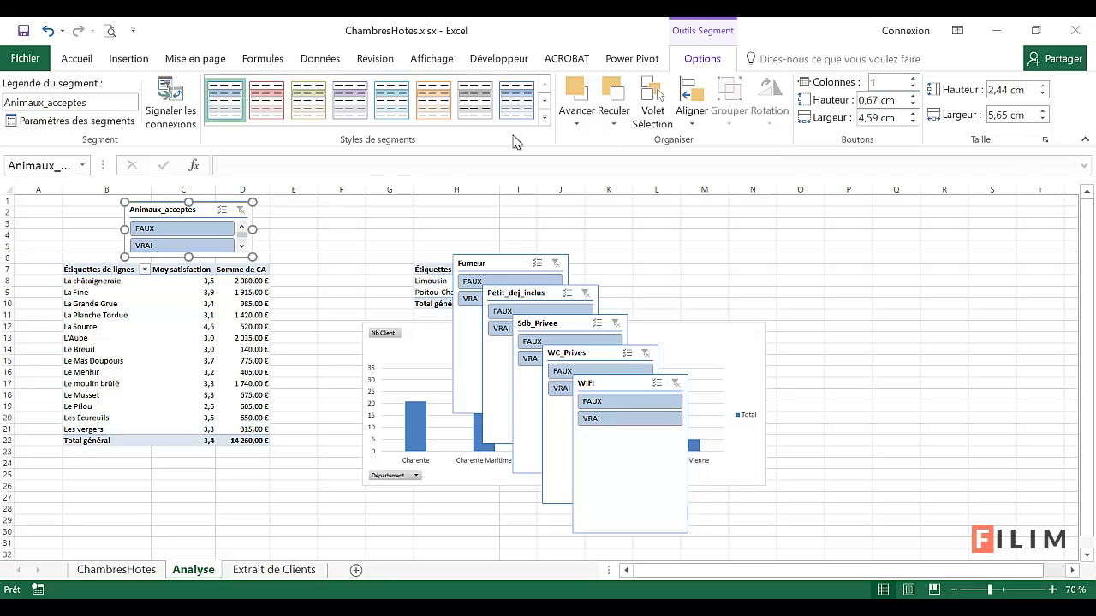
click(913, 78)
drag(253, 256, 251, 225)
drag(493, 259, 307, 205)
drag(382, 370, 382, 247)
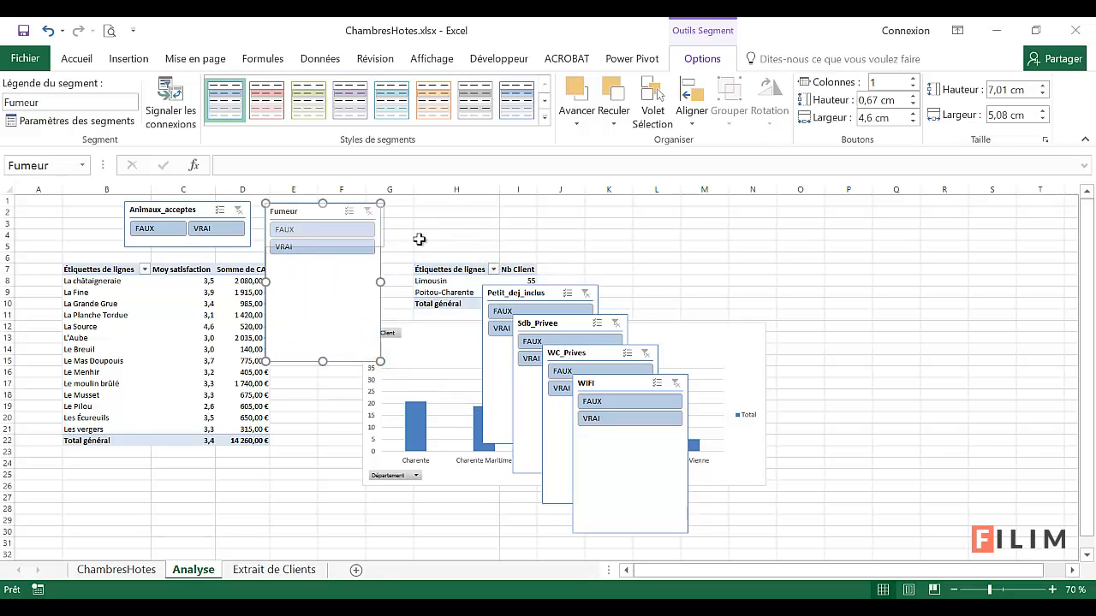
click(912, 78)
Step: Continue the slicer row with Petit_dej_inclus and Sdb_Privee, each about 5 × 1.8 cm with two button columns
drag(524, 293, 436, 201)
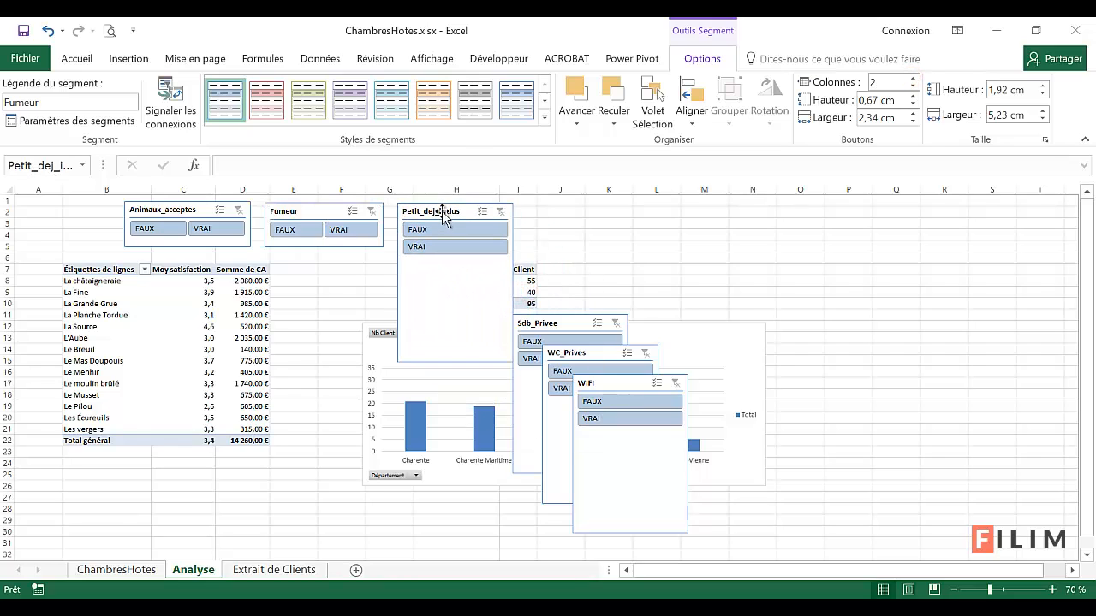
drag(512, 362, 506, 246)
click(913, 79)
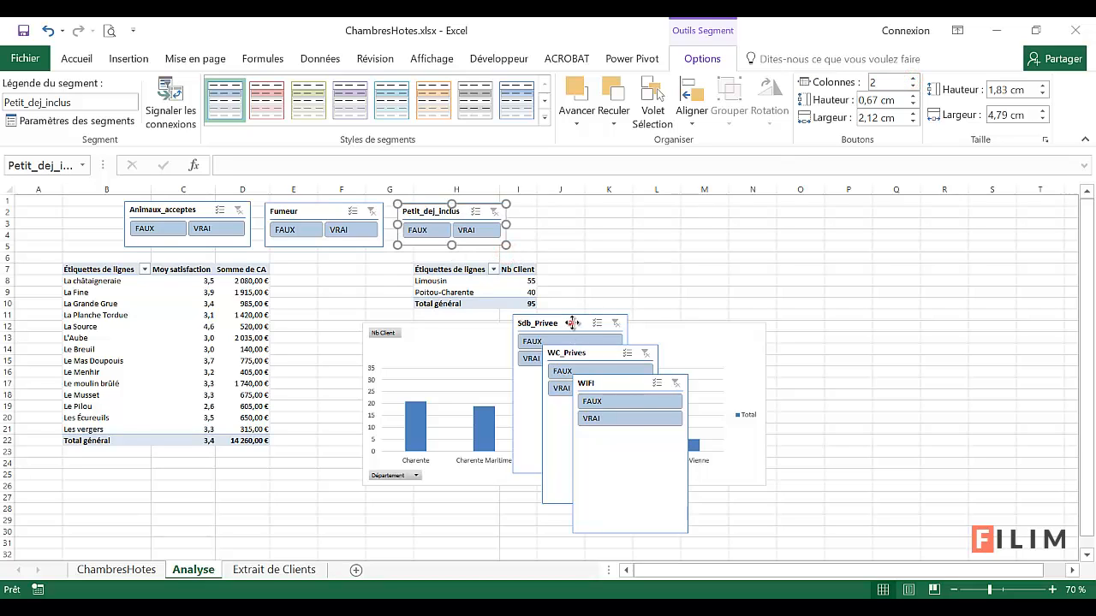
drag(570, 321, 563, 210)
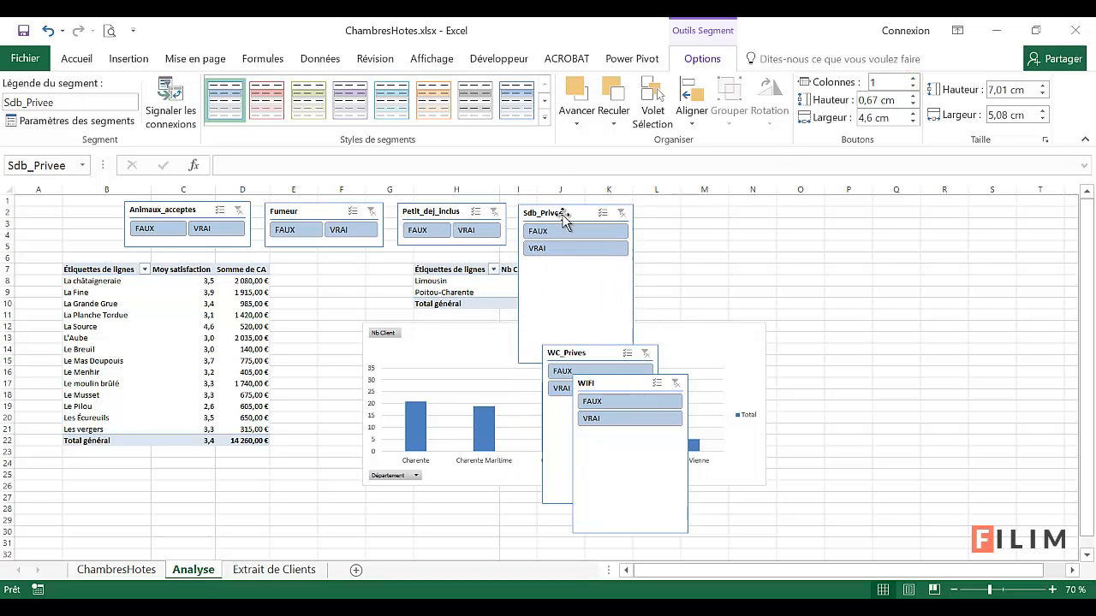
drag(632, 349, 636, 242)
click(913, 78)
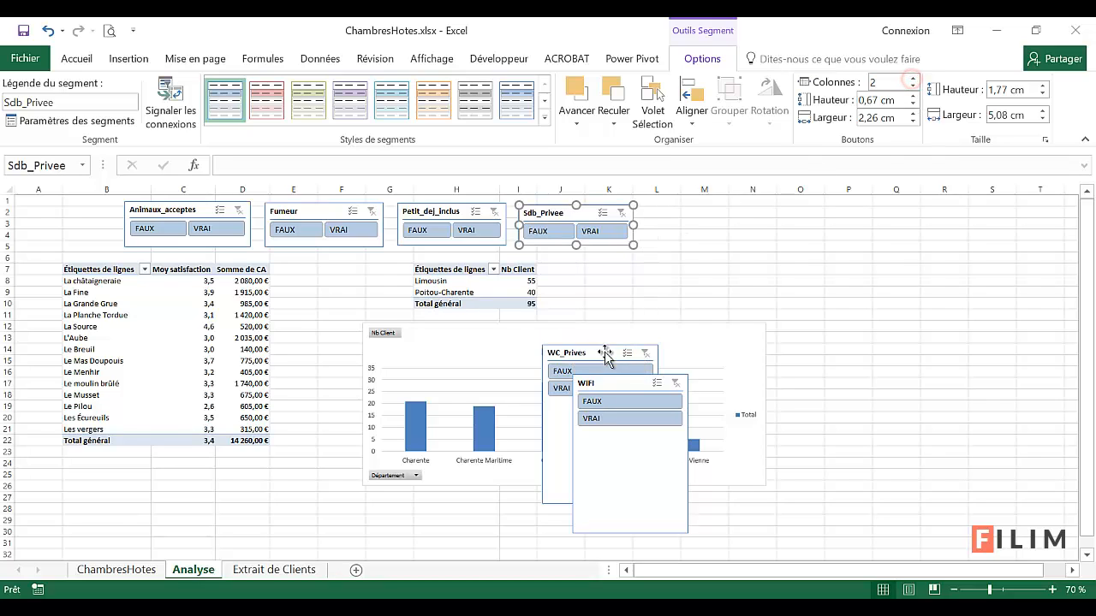
Step: Complete the slicer row with WC_Prives and WIFI, each about 5 × 2 cm with two button columns
drag(603, 358, 710, 223)
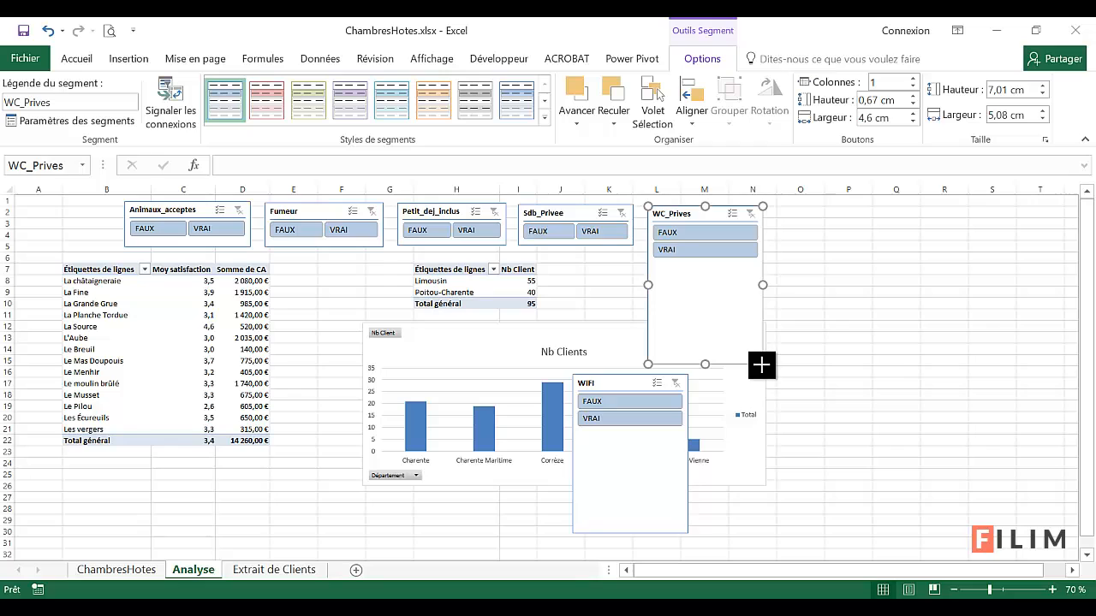
drag(763, 364, 764, 250)
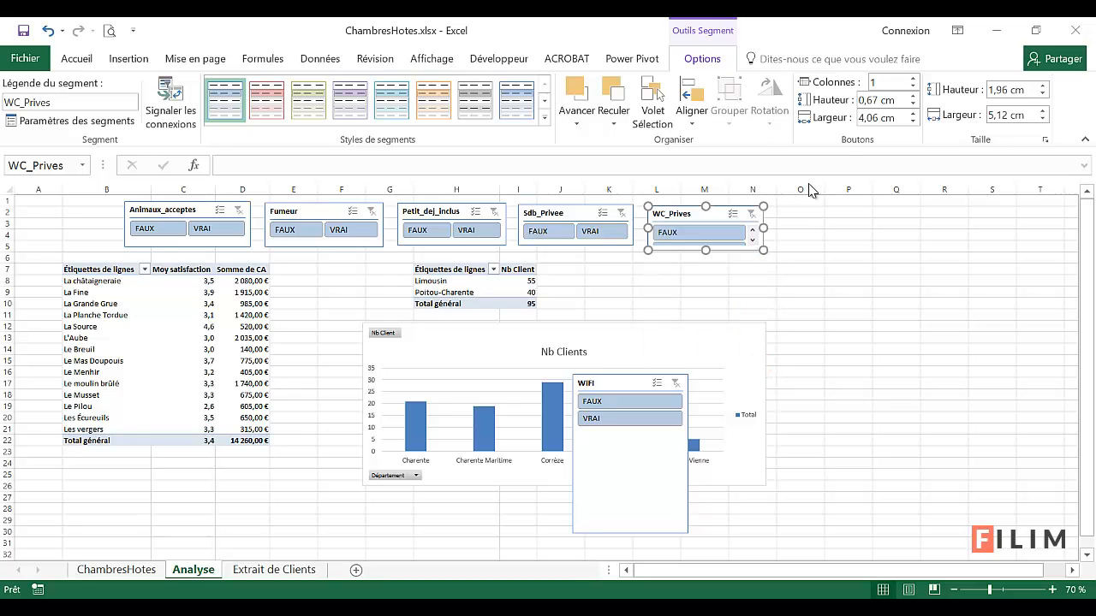
click(912, 78)
drag(636, 366, 846, 196)
drag(899, 366, 891, 250)
click(913, 78)
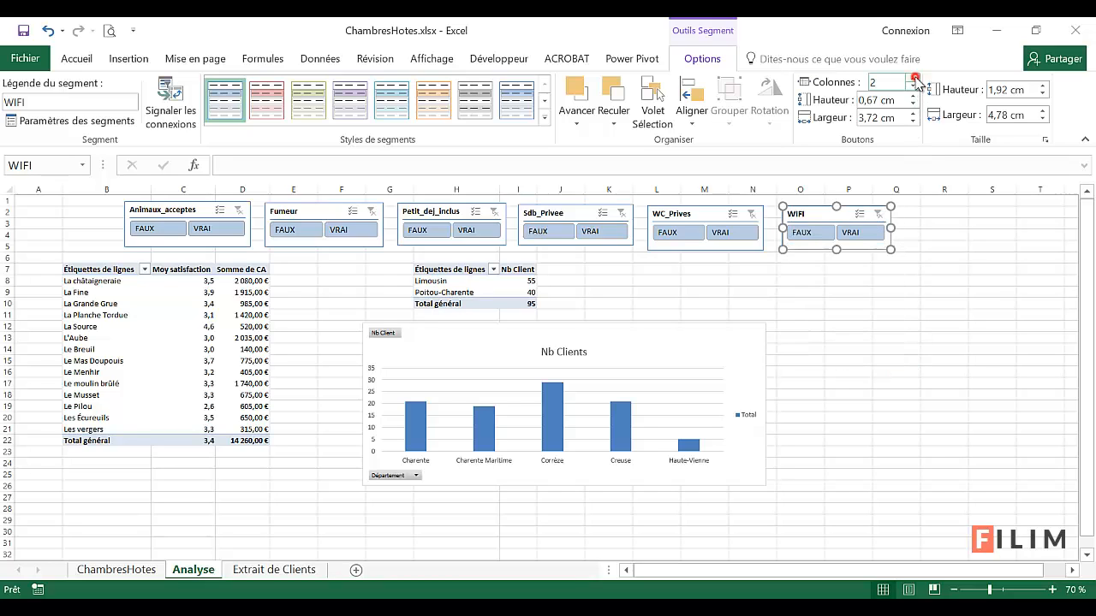
click(804, 302)
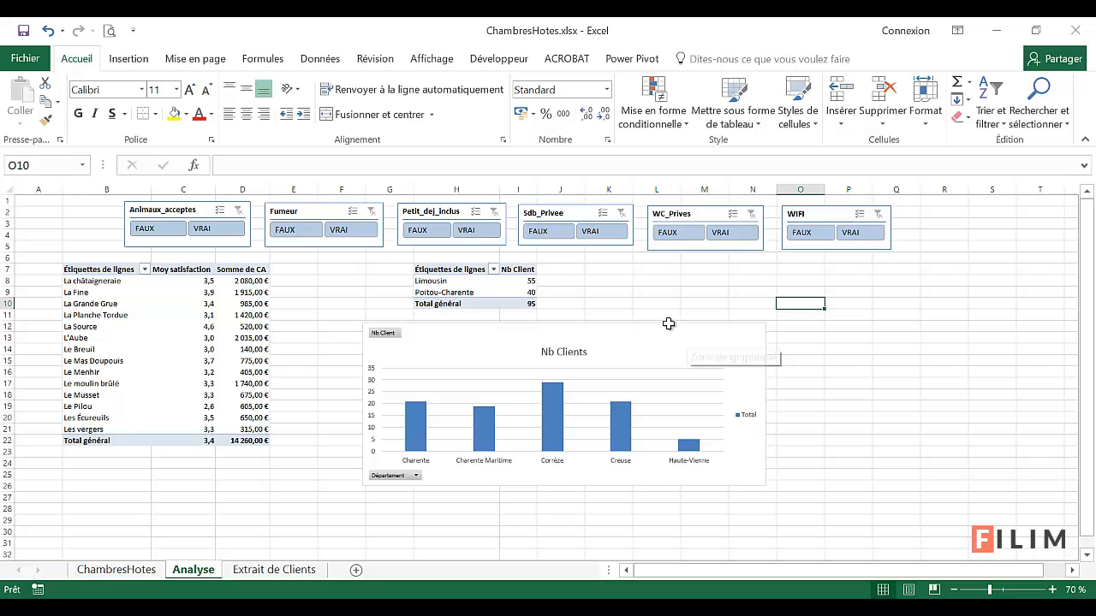
Step: Connect the Animaux_acceptes slicer to Graphique 1 and Tableau croisé dynamique2 as well
scroll(636, 415, up, 1)
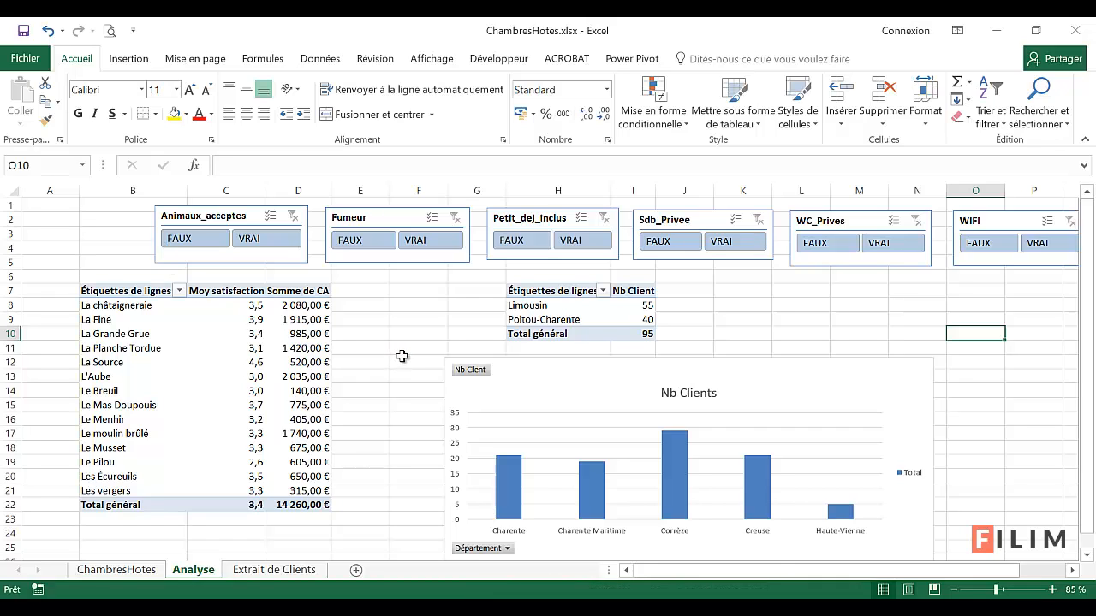
click(236, 215)
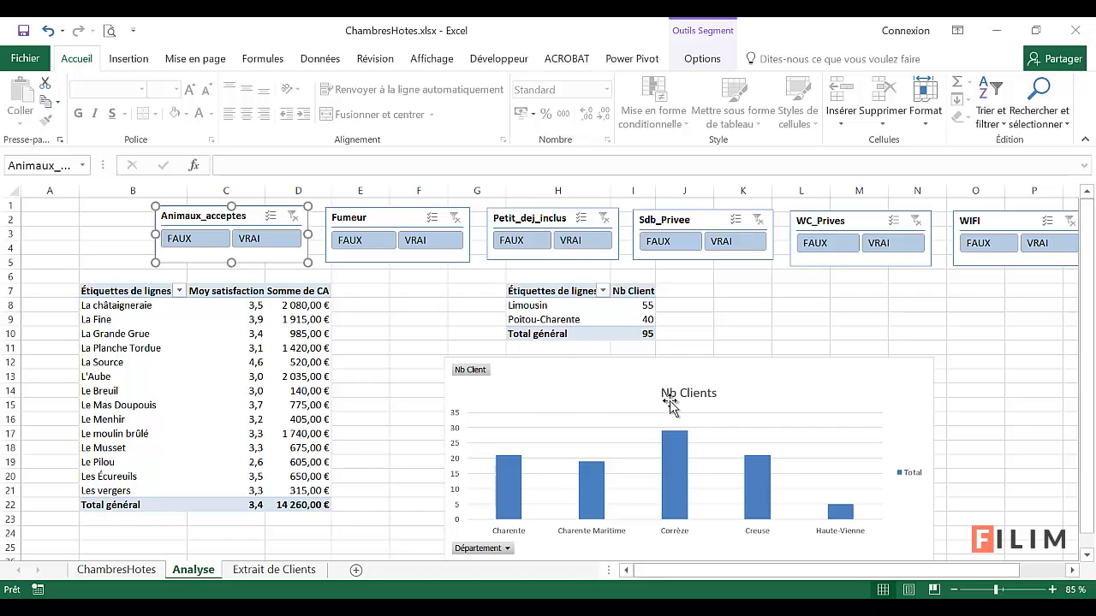
click(695, 58)
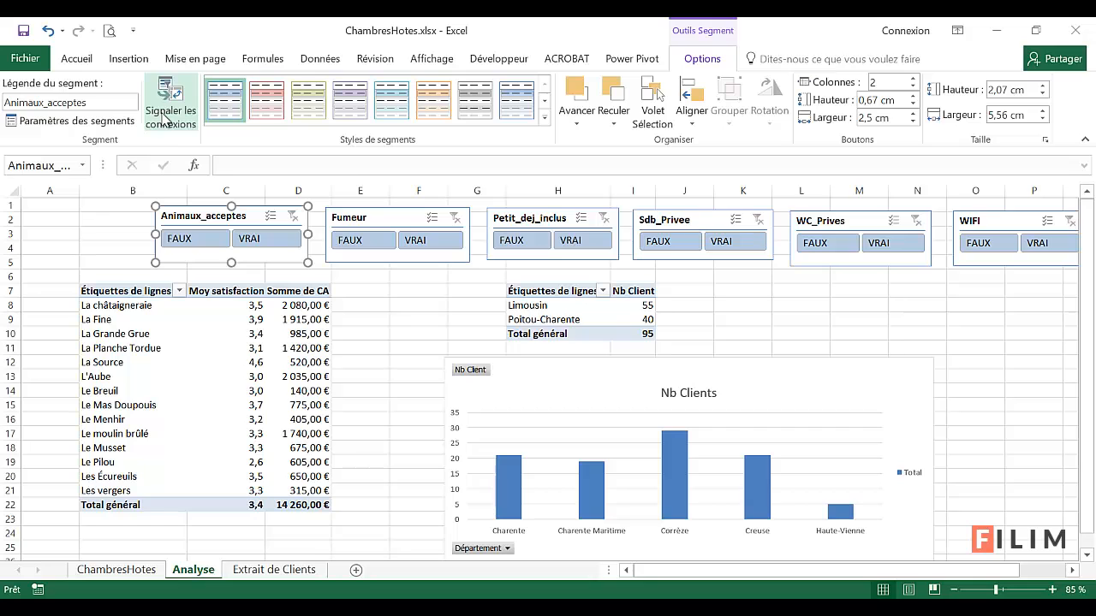
click(165, 118)
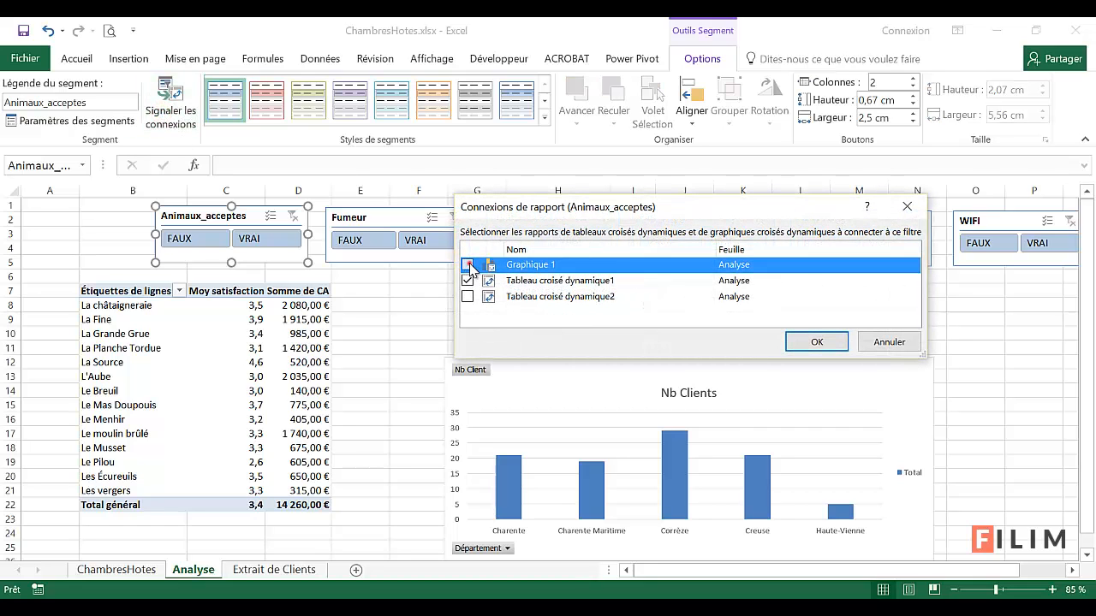
click(467, 297)
click(816, 341)
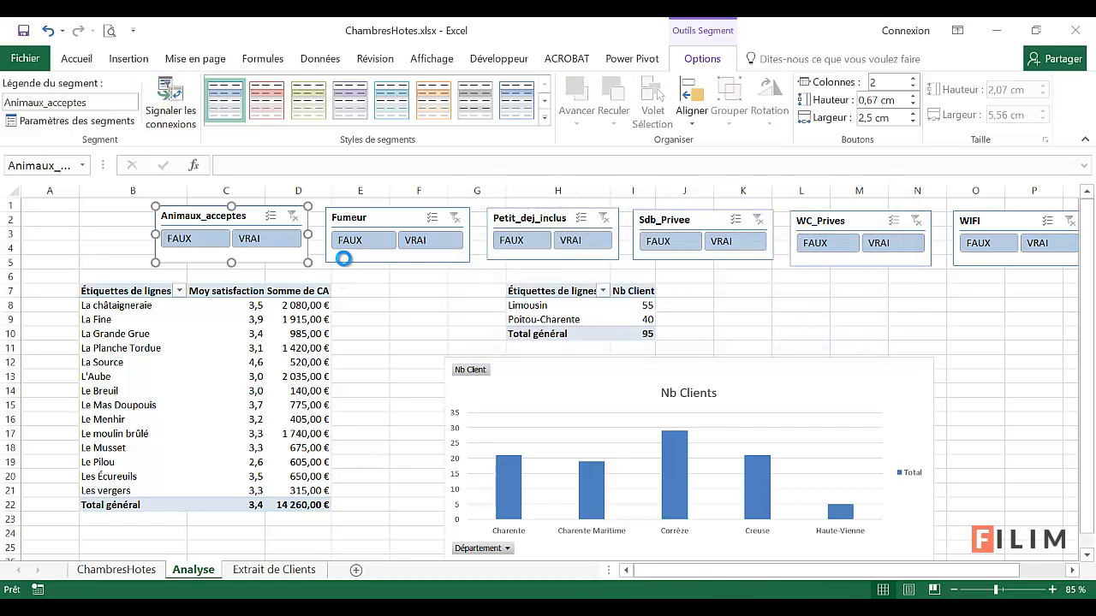
Step: Connect the Fumeur slicer to Graphique 1 and Tableau croisé dynamique2 as well
click(344, 257)
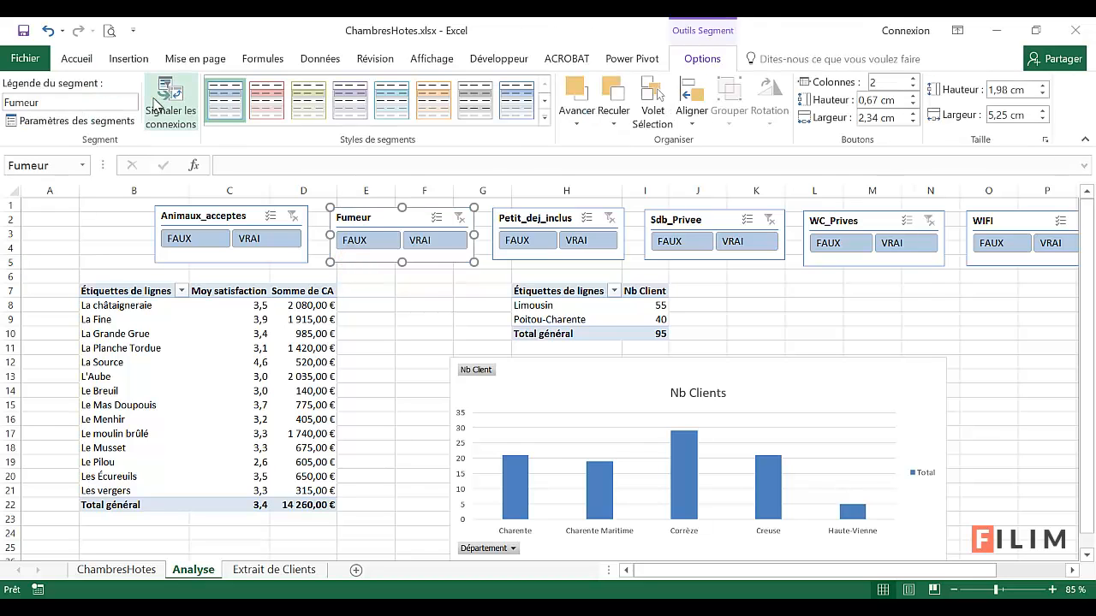
click(155, 103)
click(468, 281)
click(467, 296)
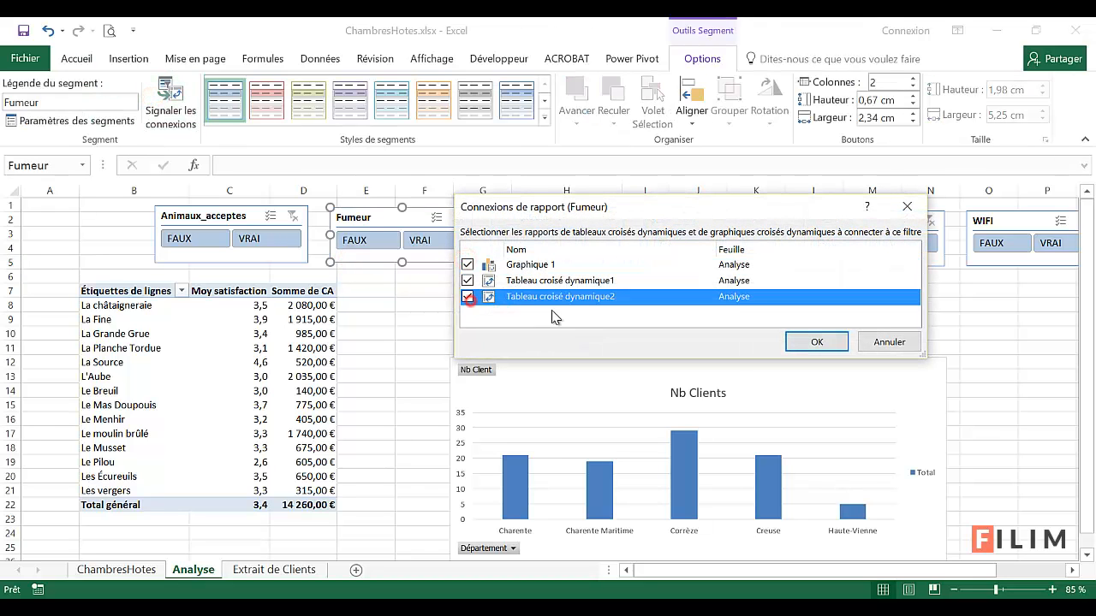
click(816, 342)
Step: Connect the Petit_dej_inclus slicer to Graphique 1 and Tableau croisé dynamique2 as well
click(514, 254)
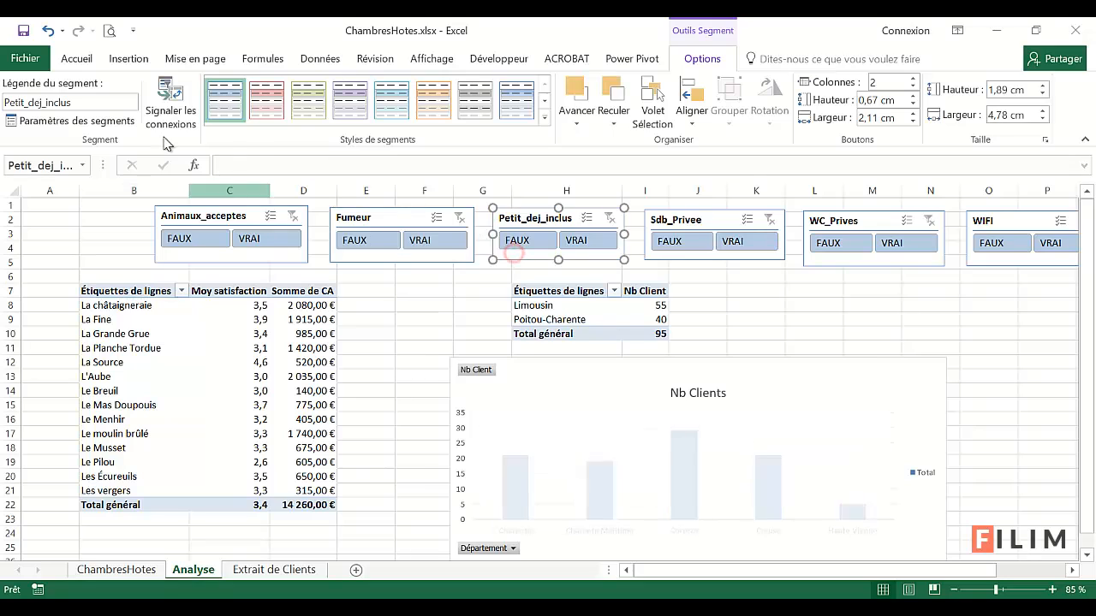
click(169, 102)
click(467, 264)
click(467, 297)
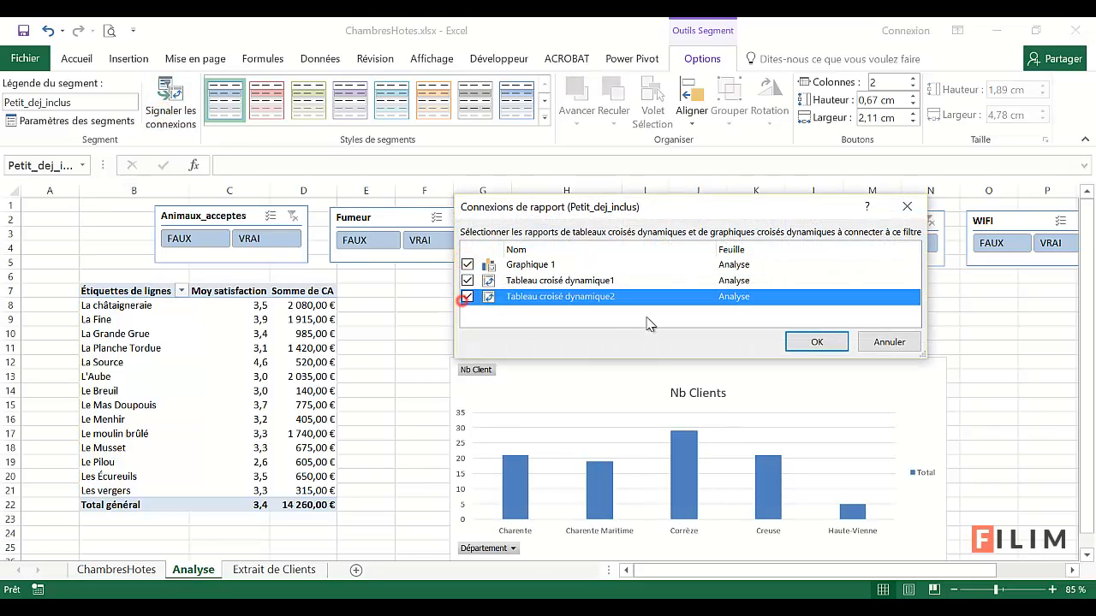
click(816, 341)
Step: Connect the Sdb_Privee slicer to Graphique 1 and Tableau croisé dynamique2 as well
click(695, 257)
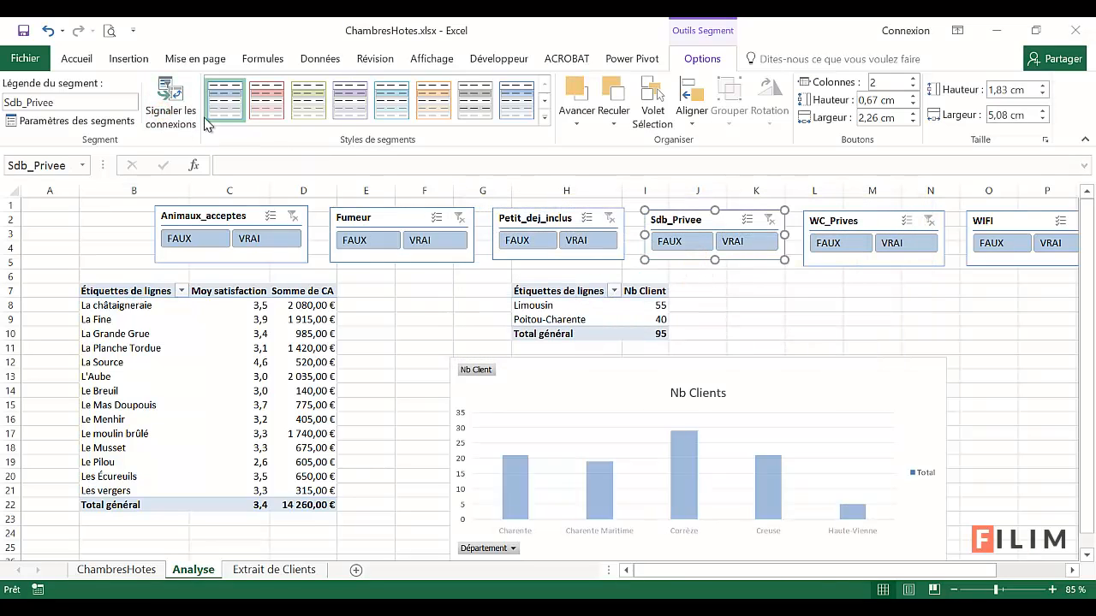
click(169, 103)
click(467, 265)
click(468, 297)
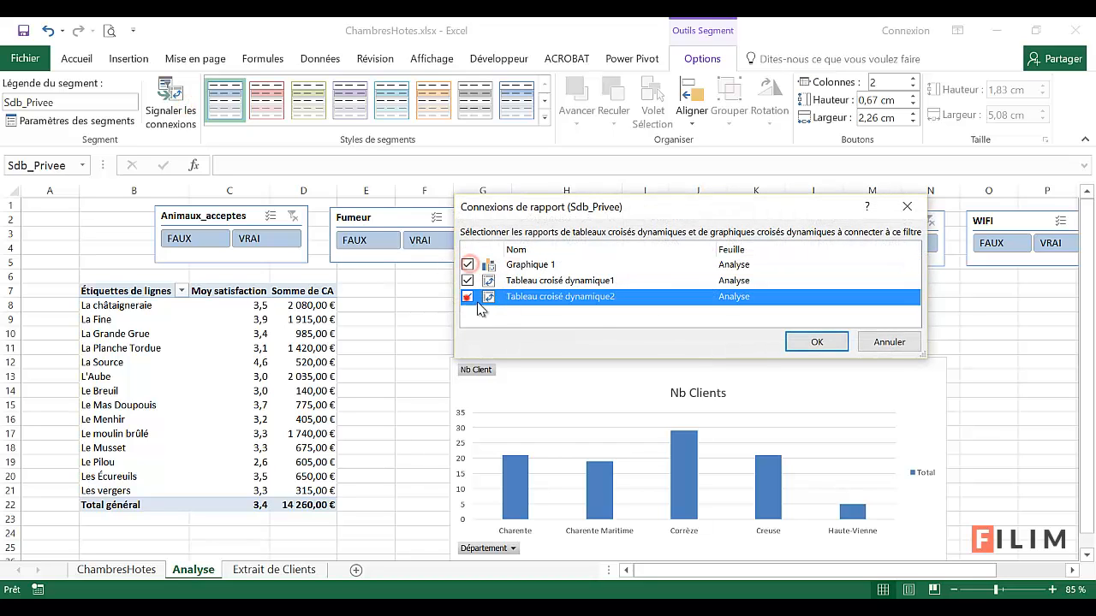
click(816, 341)
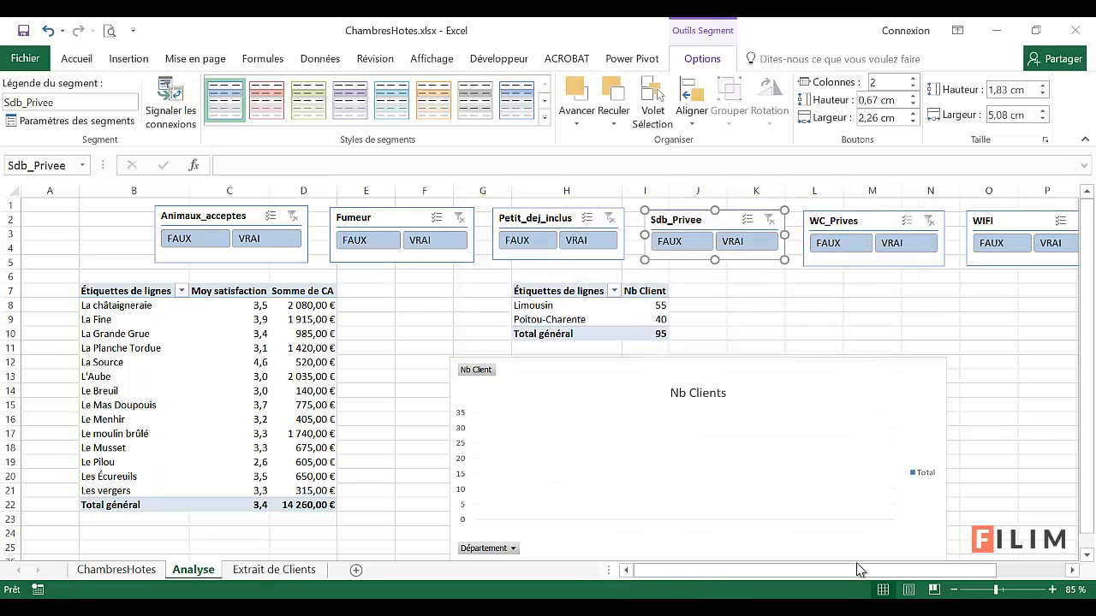
Step: Connect the WC_Prives slicer to Graphique 1 and Tableau croisé dynamique2 as well, with its filter cleared
drag(858, 571, 860, 571)
click(612, 252)
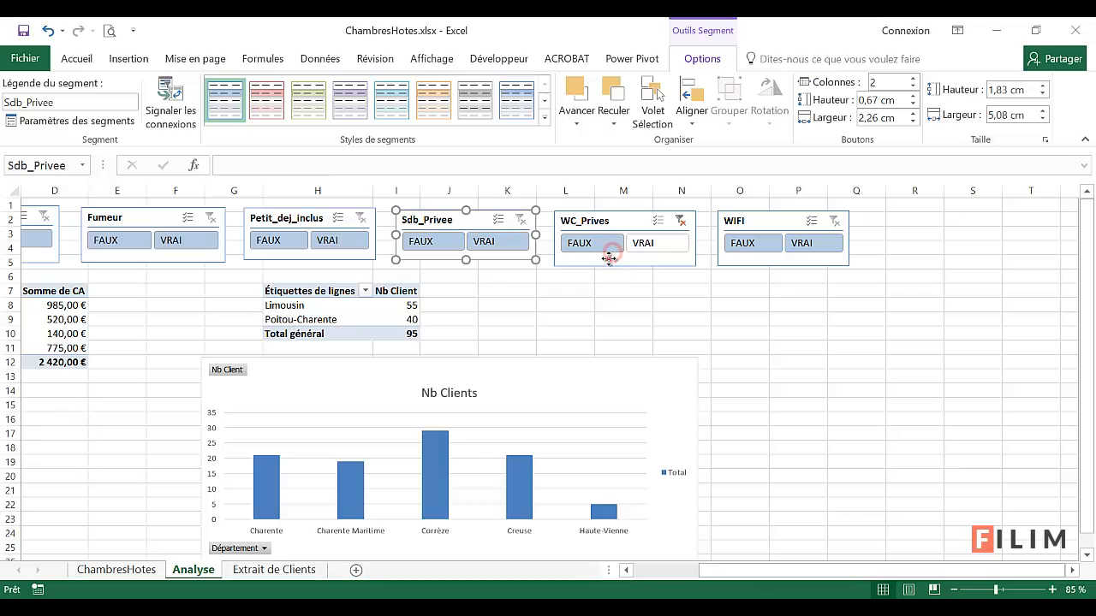
click(169, 103)
click(468, 281)
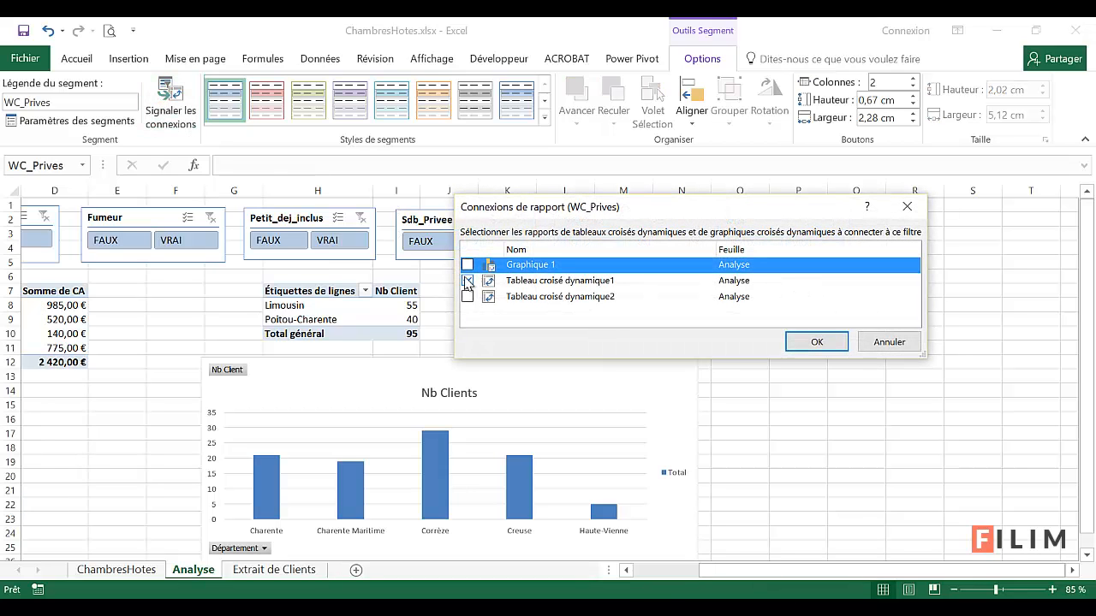
click(467, 297)
click(816, 342)
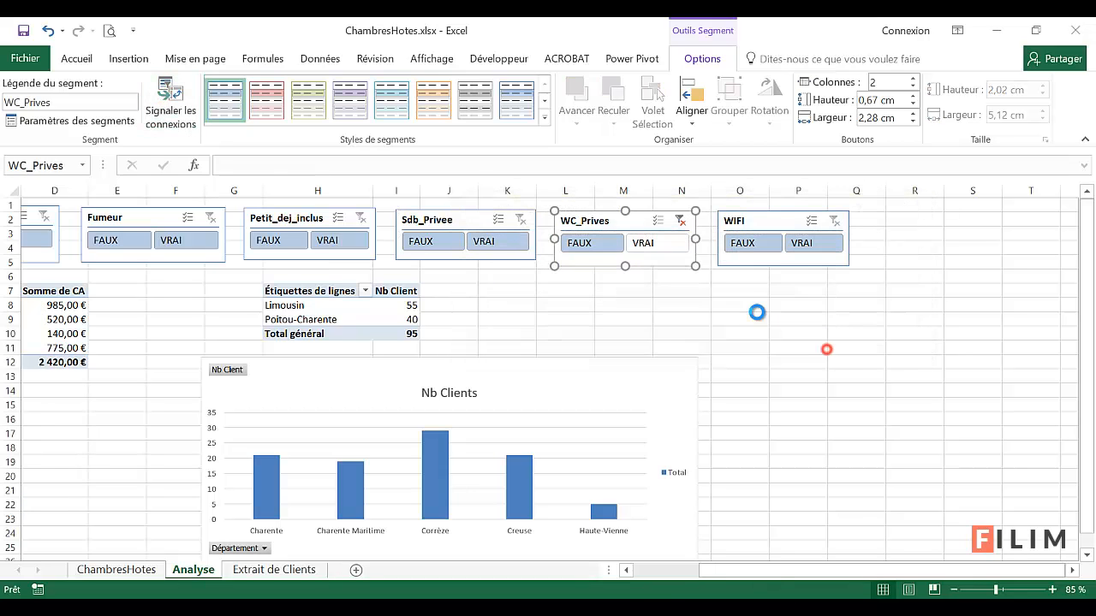
click(668, 253)
Step: Connect the WIFI slicer to Graphique 1 and Tableau croisé dynamique2 as well
click(728, 262)
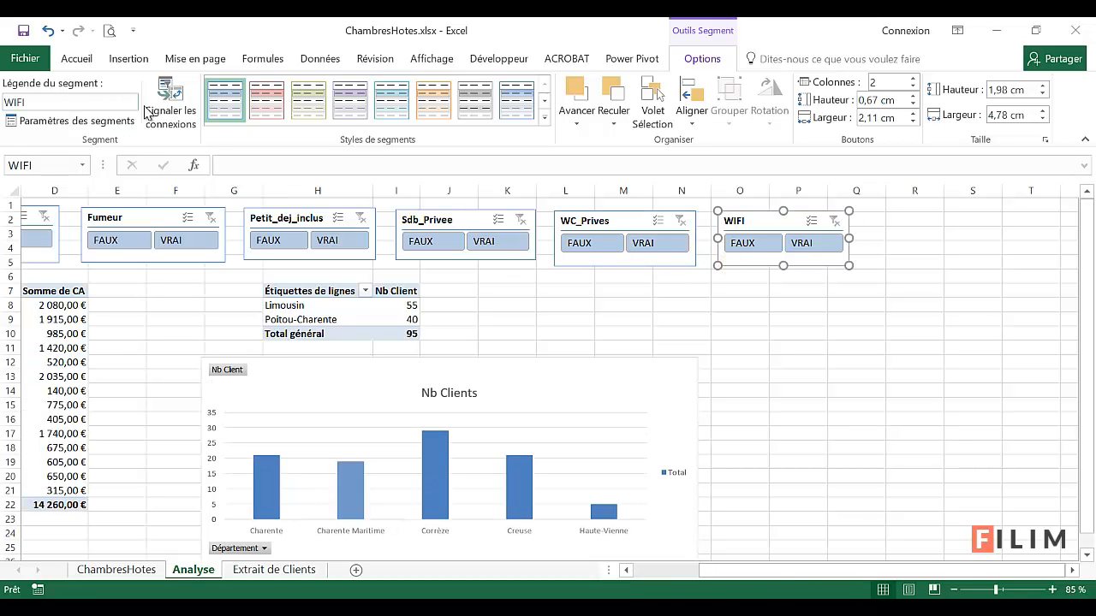
click(178, 101)
click(467, 279)
click(467, 296)
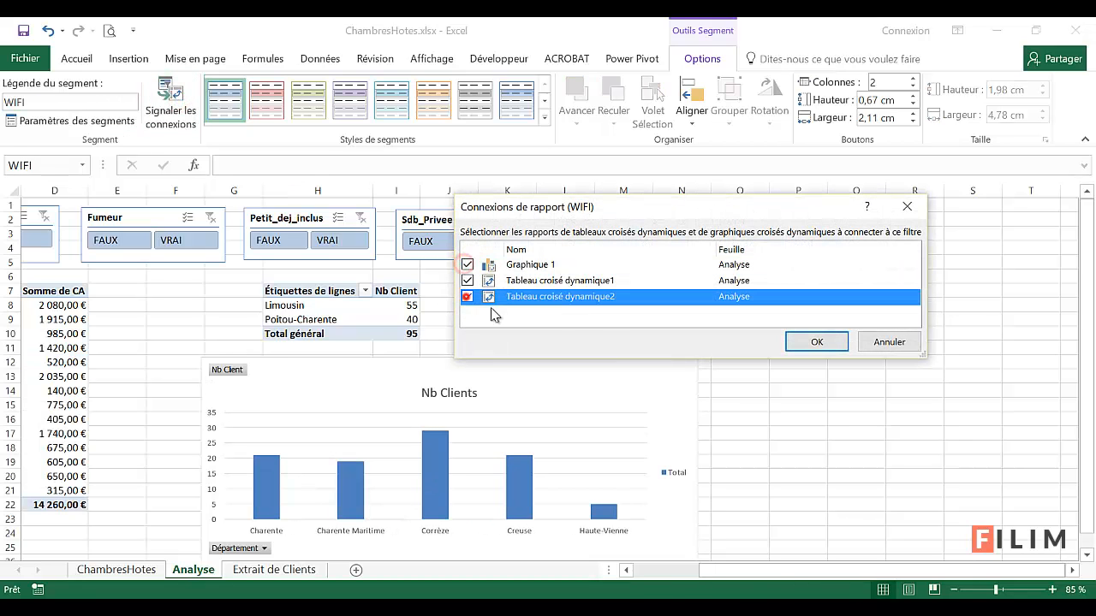
click(817, 342)
Step: Align the Animaux_acceptes slicer with column B and shift the other five slicers left together to close the gap
drag(856, 570, 785, 569)
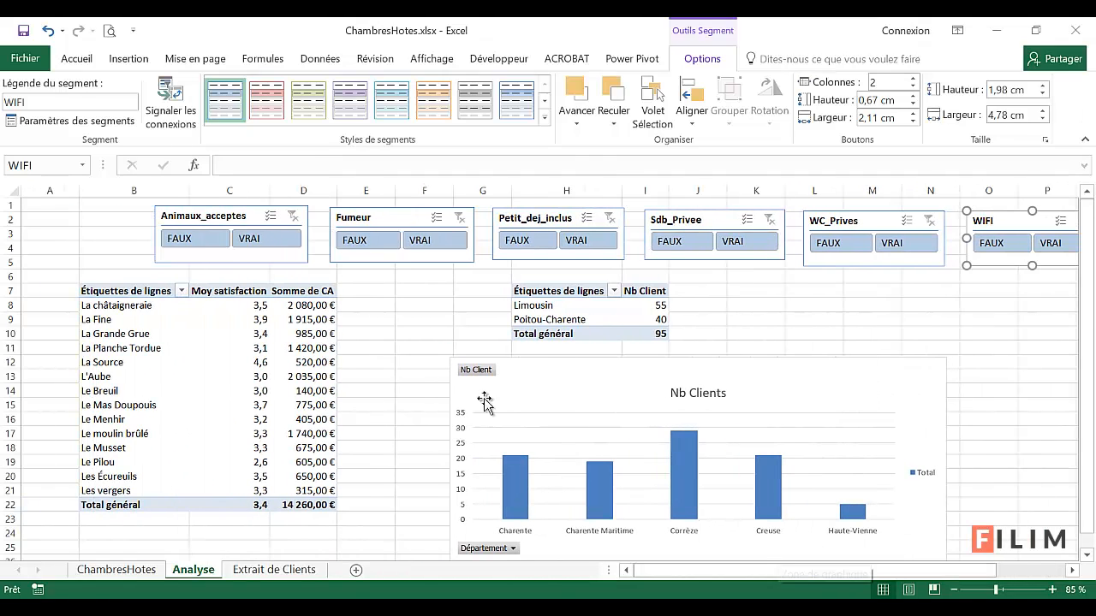
drag(239, 207, 155, 208)
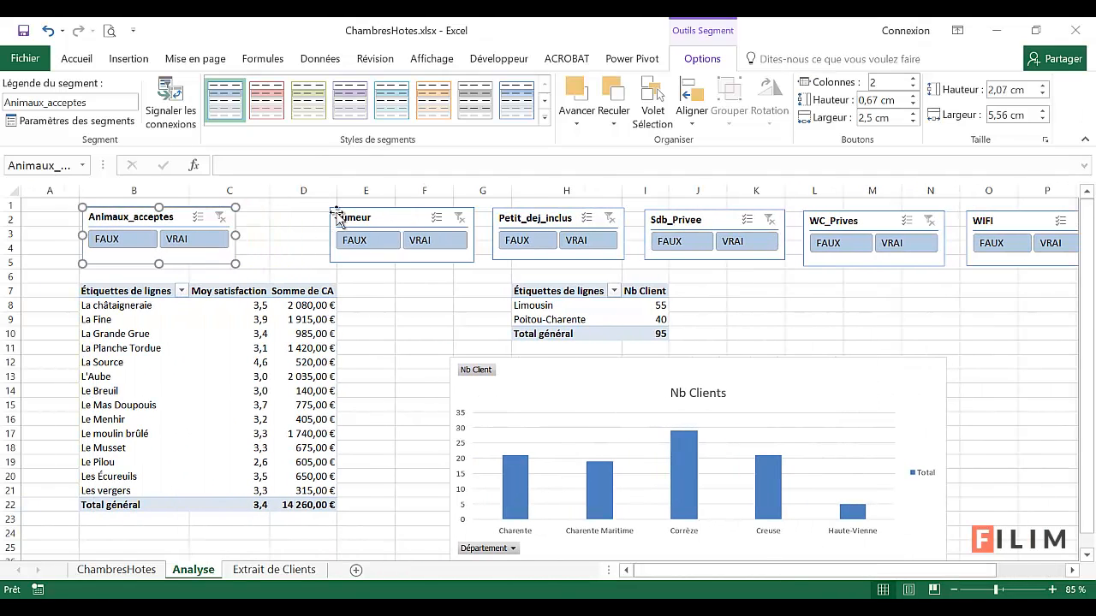
click(420, 217)
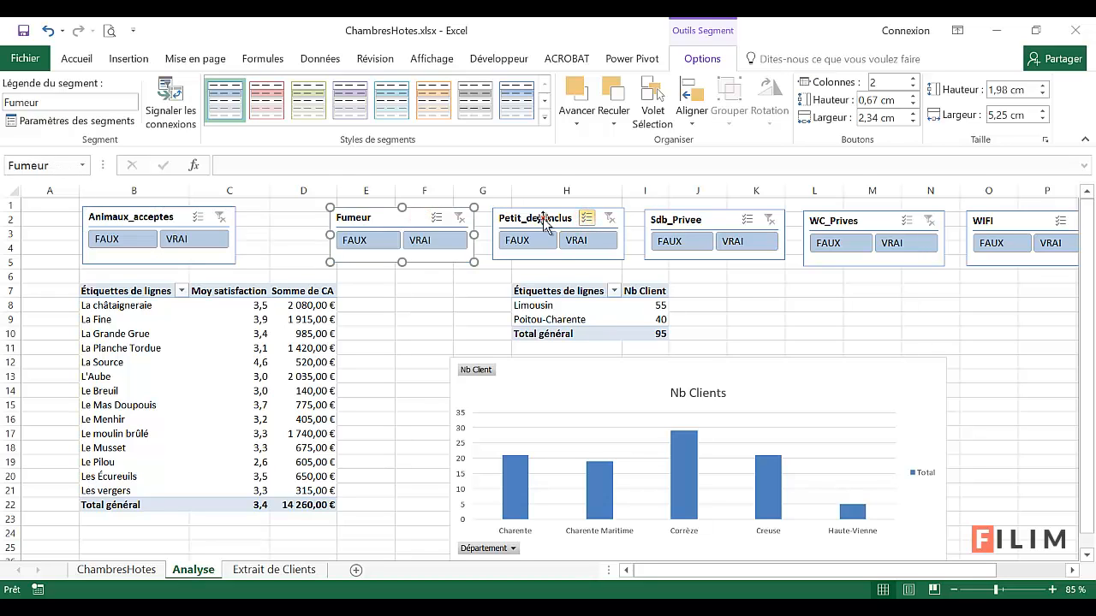
ctrl+click(536, 217)
ctrl+click(669, 211)
ctrl+click(815, 221)
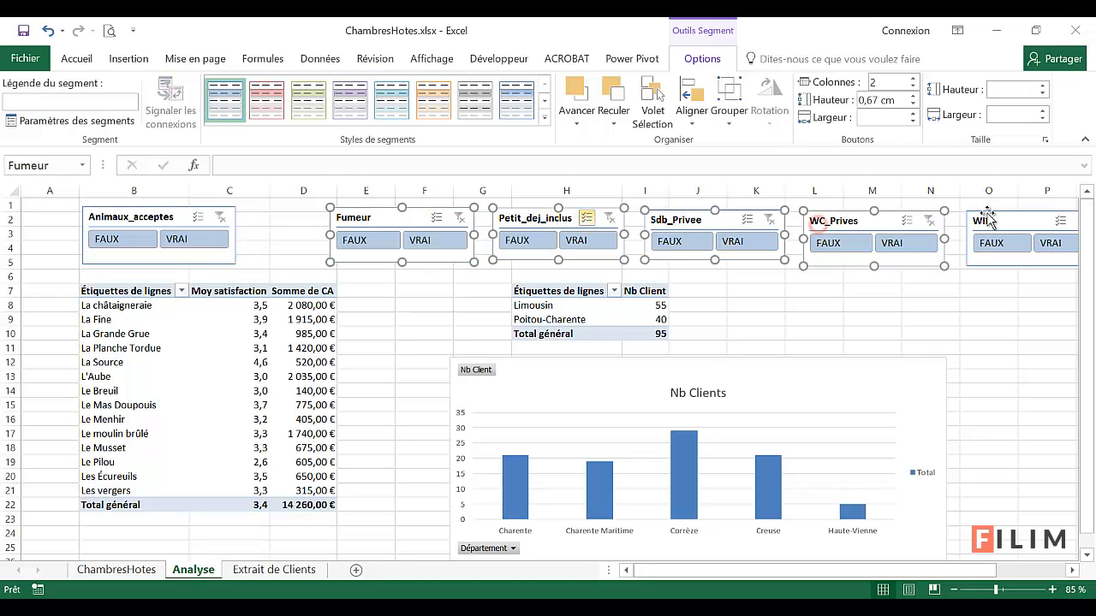
ctrl+click(986, 217)
drag(986, 216, 912, 225)
click(843, 304)
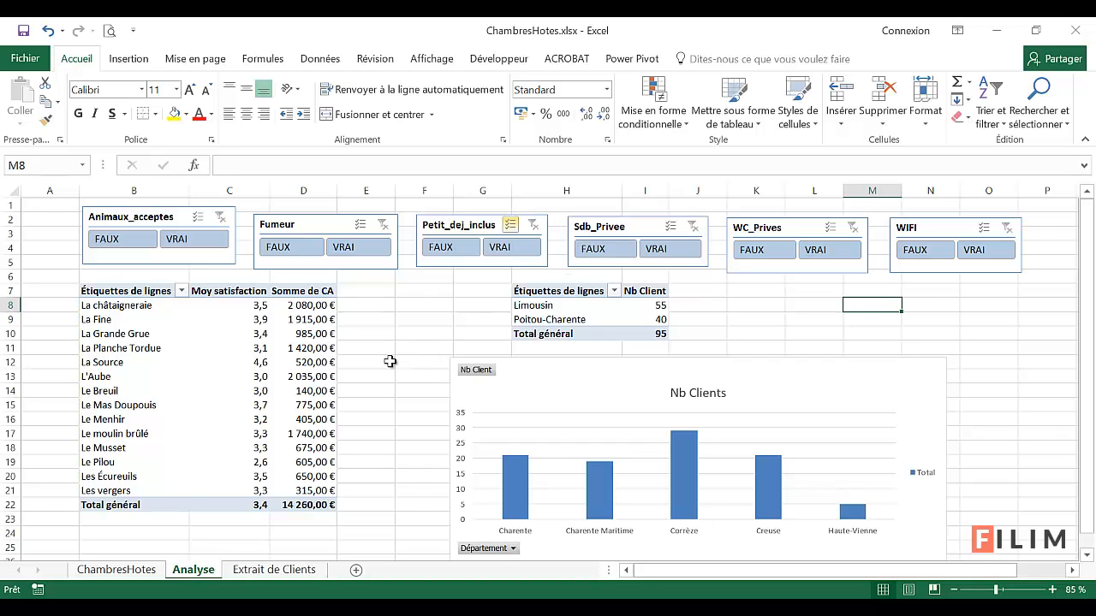
Step: Test the linked slicers by filtering Petit_dej_inclus to FAUX and Sdb_Privee to VRAI, and clear both filters
click(515, 249)
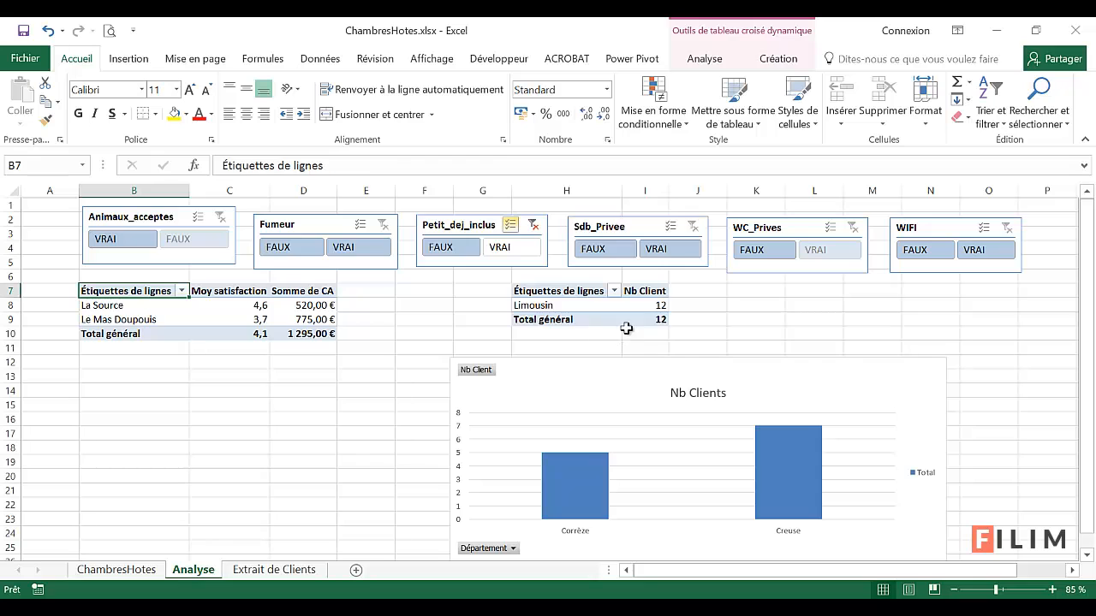
click(668, 249)
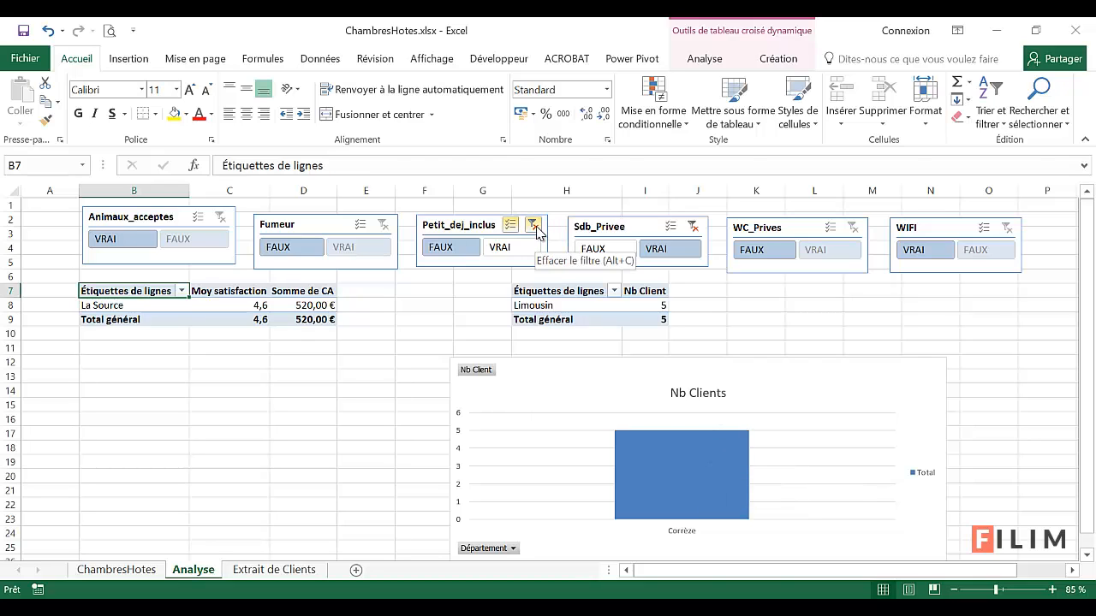
click(533, 226)
click(692, 226)
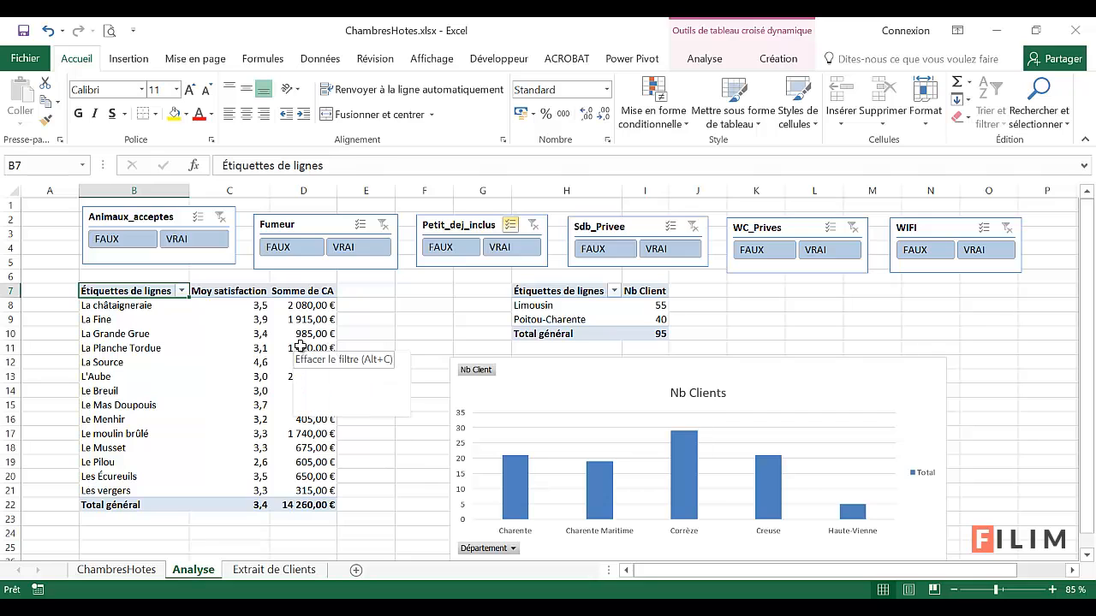
Step: Move the Nb Clients chart slightly up and left, nearer the guesthouse table
drag(584, 353, 532, 355)
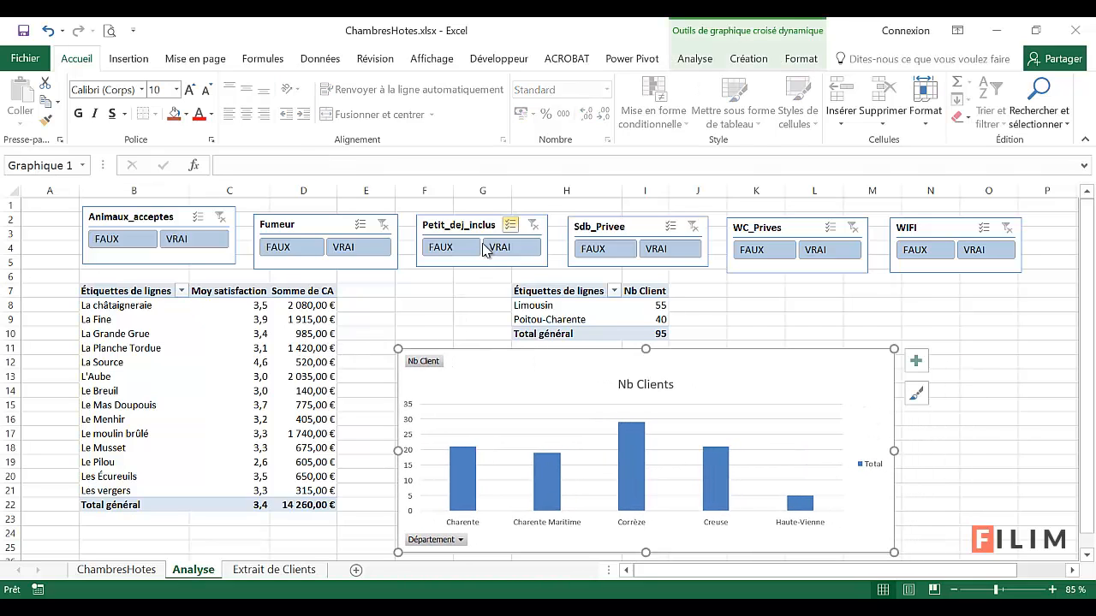